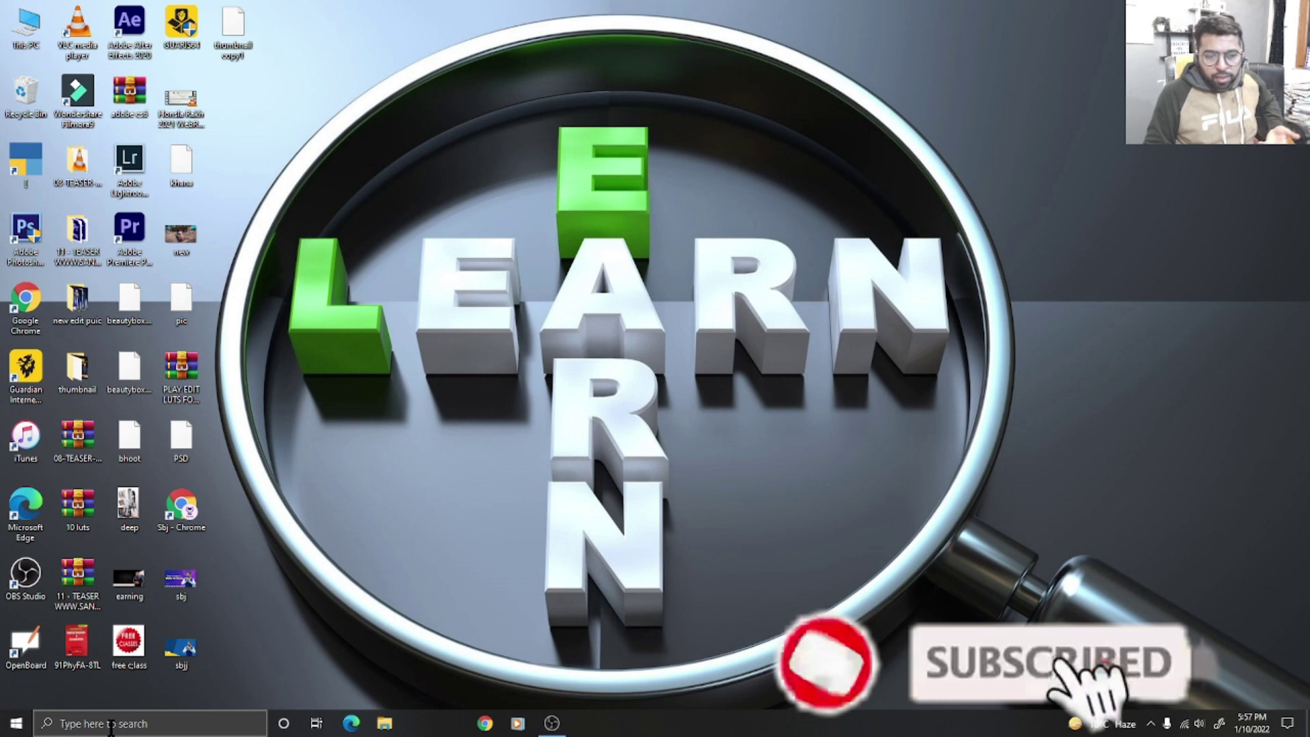
pyautogui.click(112, 729)
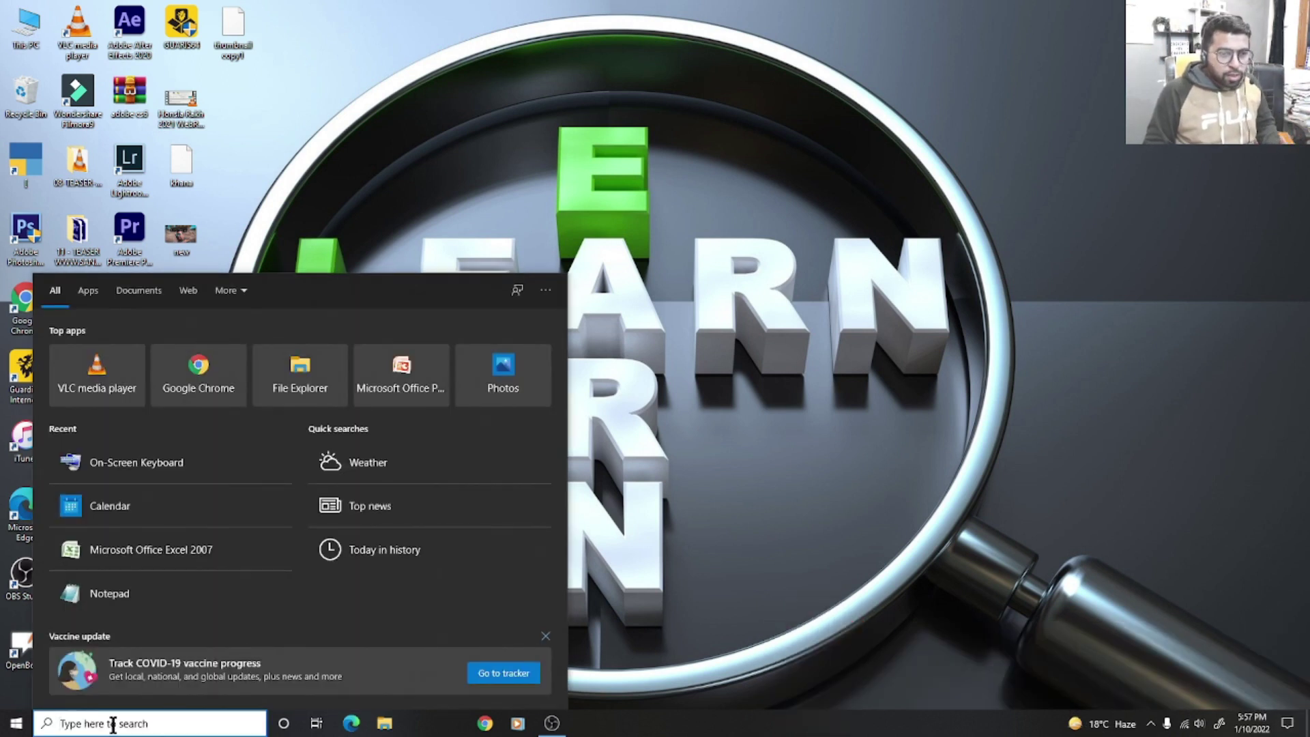
pyautogui.click(137, 460)
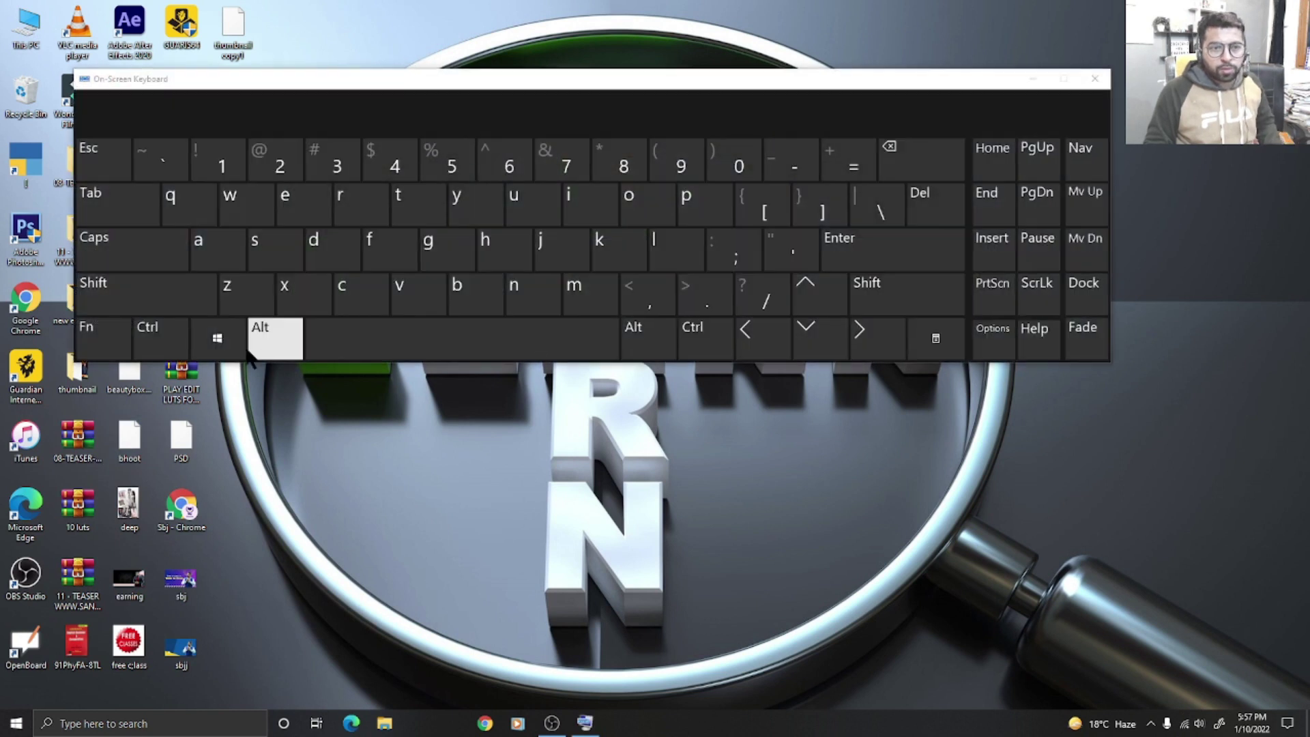
pyautogui.click(219, 339)
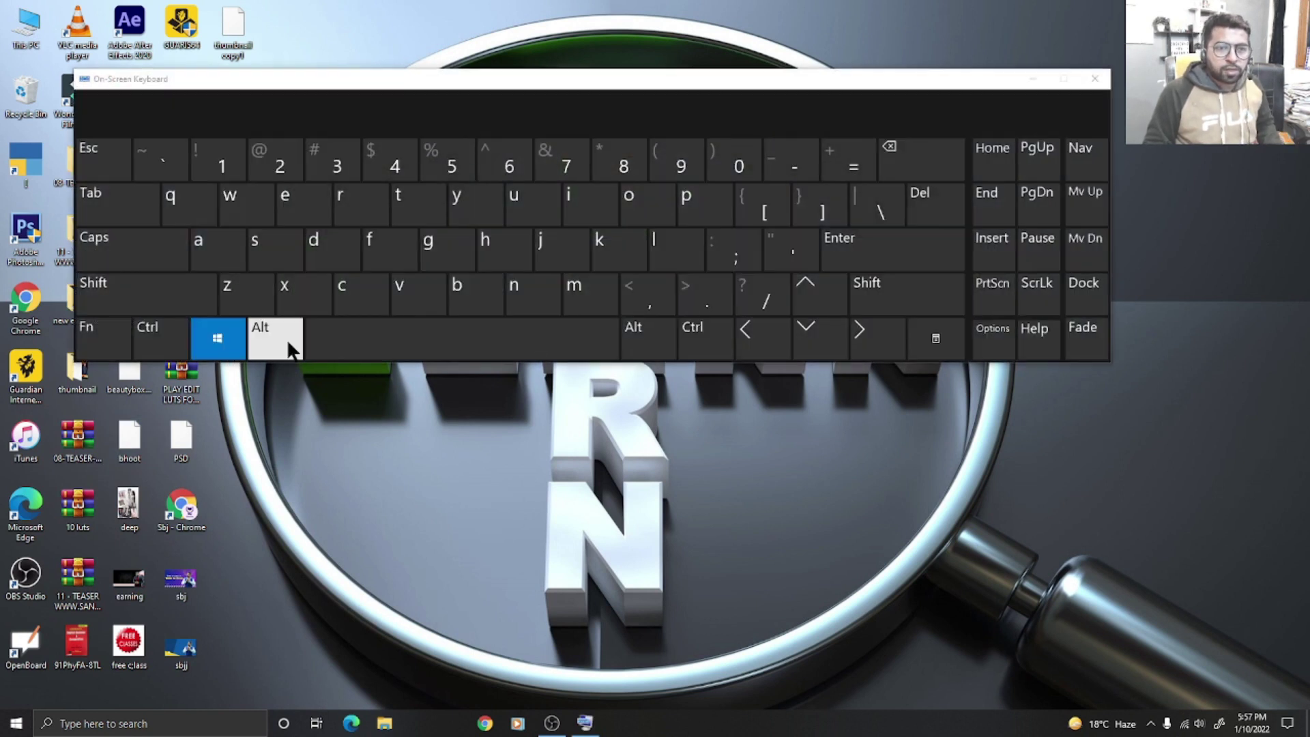
pyautogui.click(1095, 79)
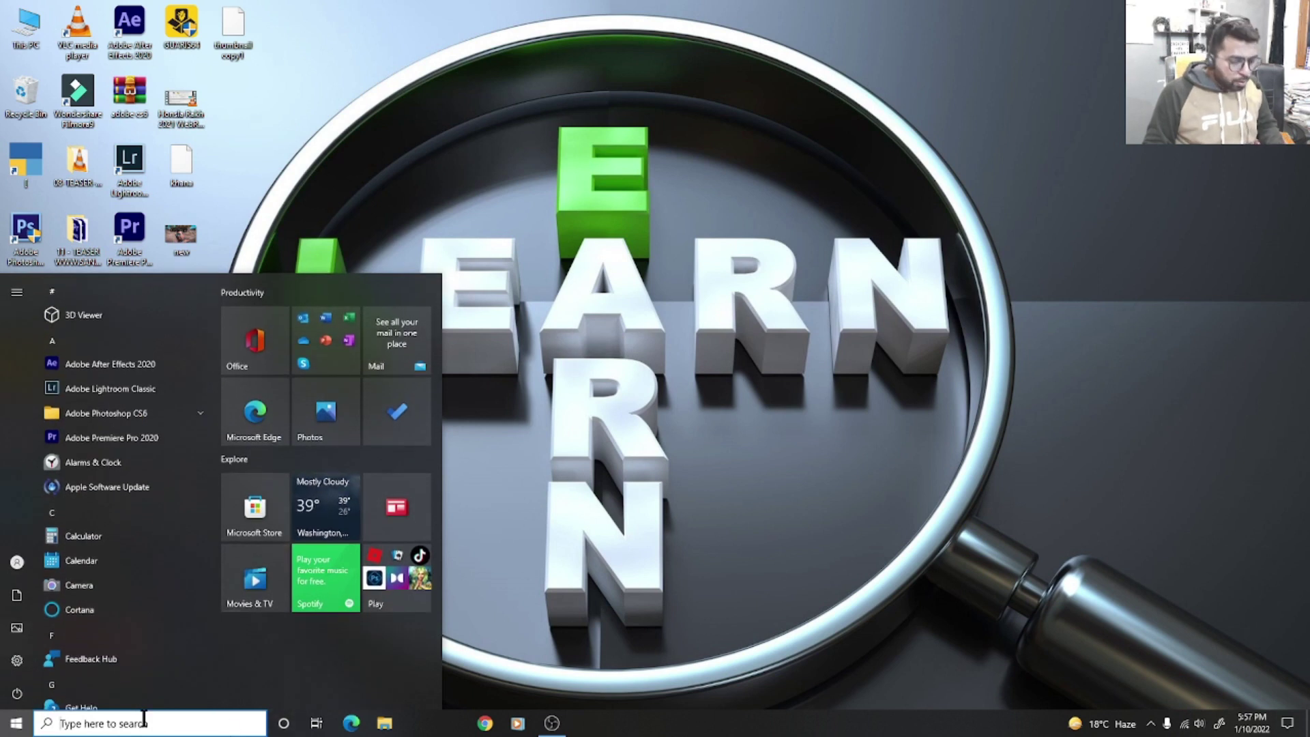
# Launch Microsoft Office Excel 2007 and open the recent workbook "overtime data in hours - dec"
pyautogui.write('excel')
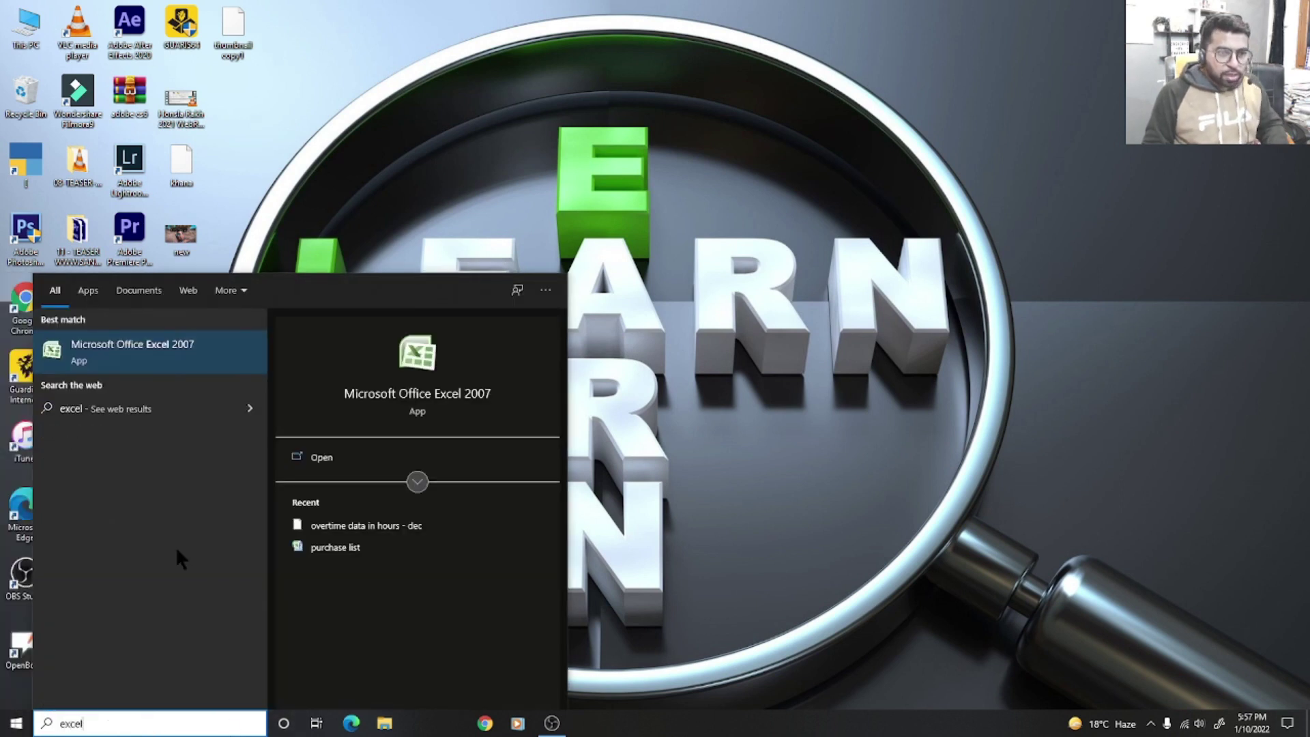
pyautogui.click(125, 336)
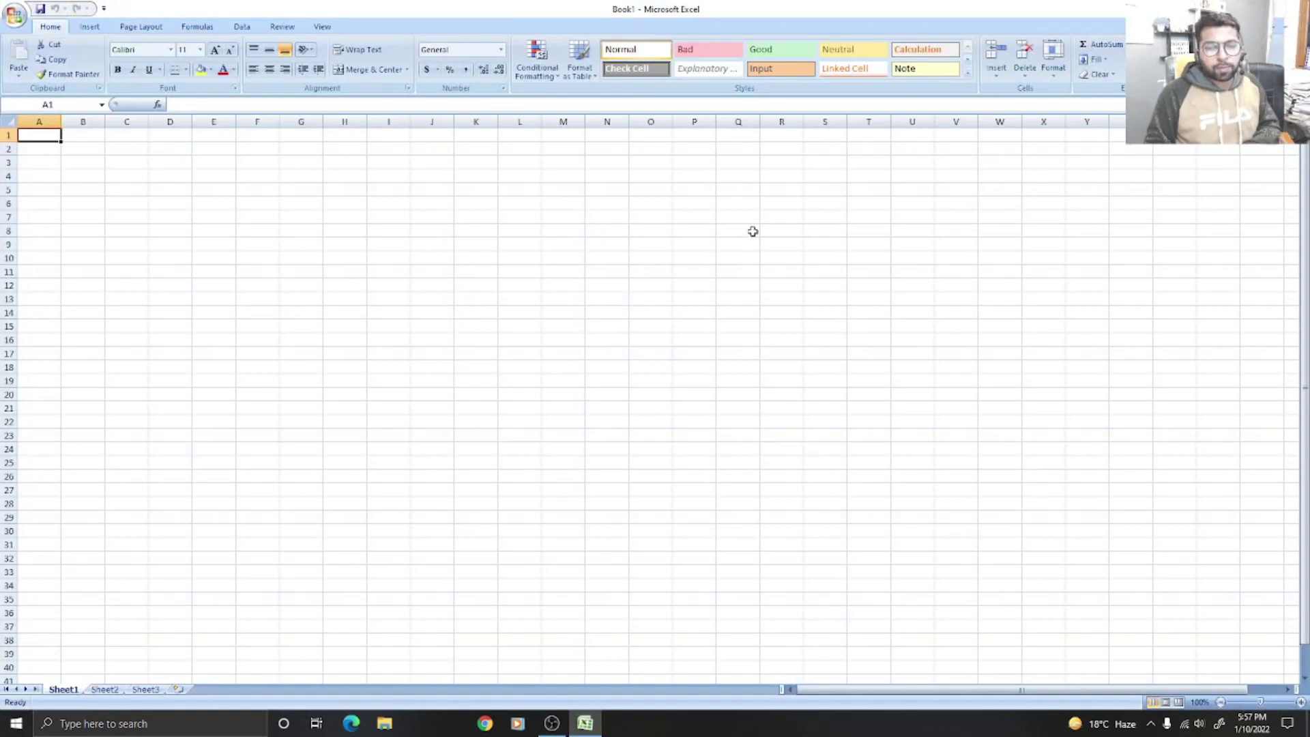
pyautogui.click(15, 17)
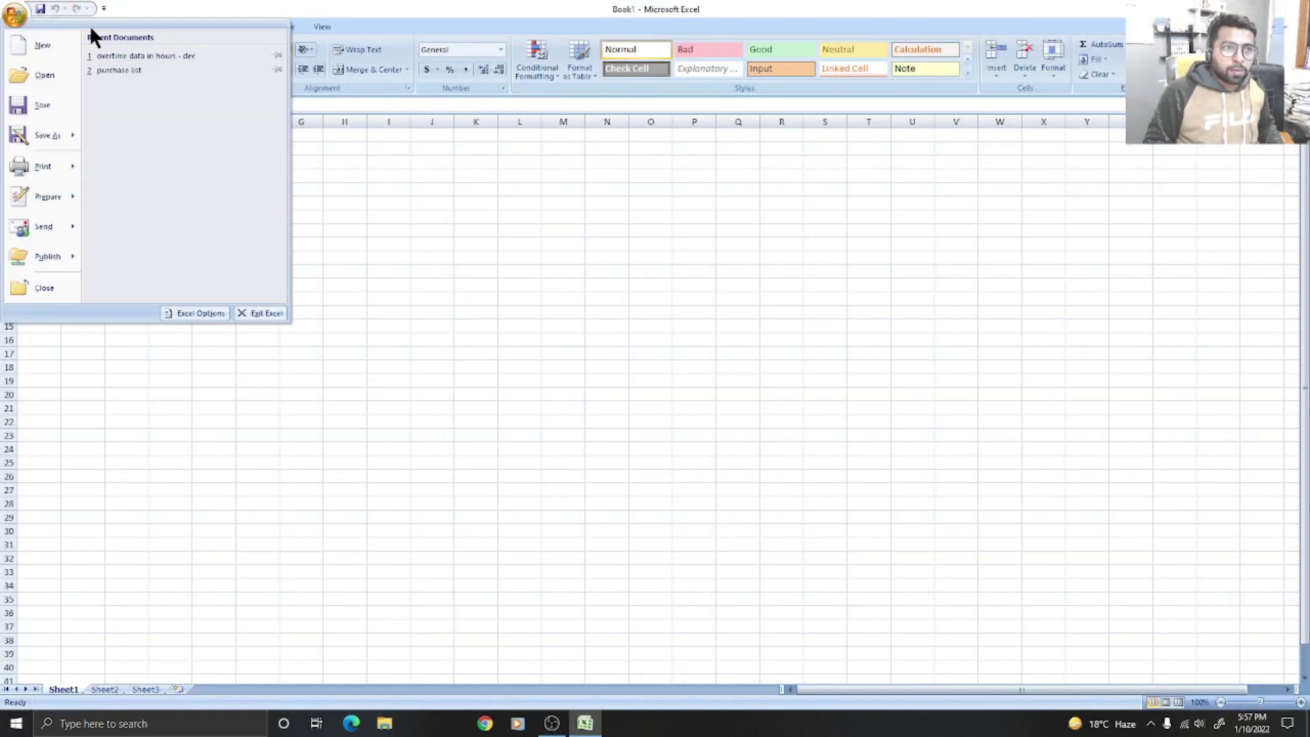
pyautogui.click(136, 55)
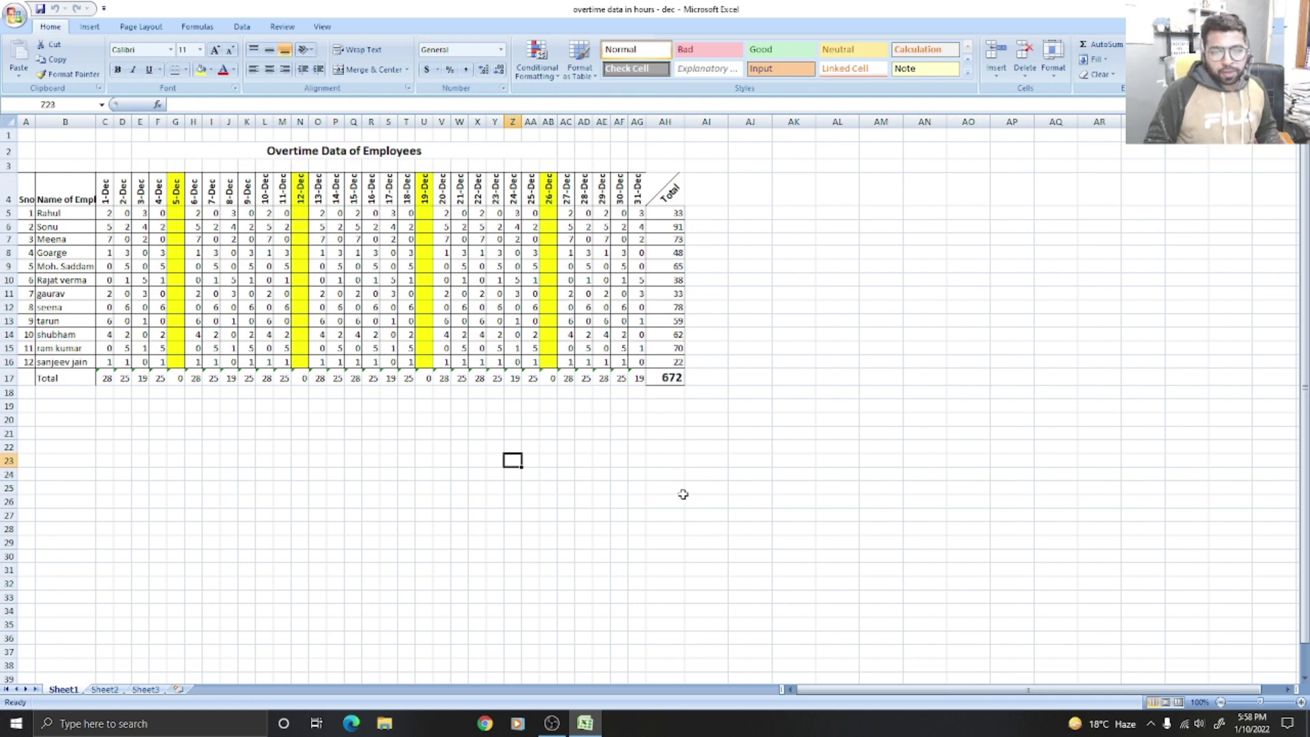
# Enlarge the December overtime table on Sheet1 to 136% and check Sheet2 before returning to the table
pyautogui.click(552, 724)
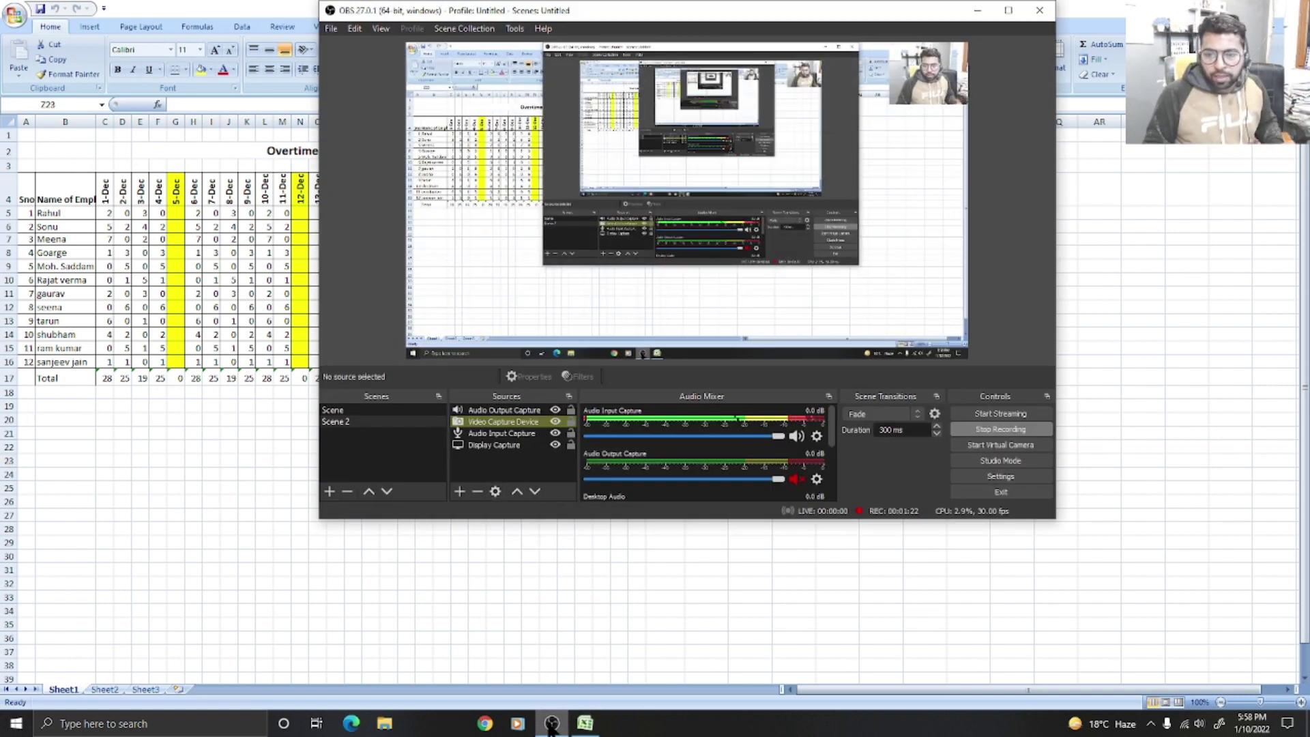
pyautogui.click(552, 724)
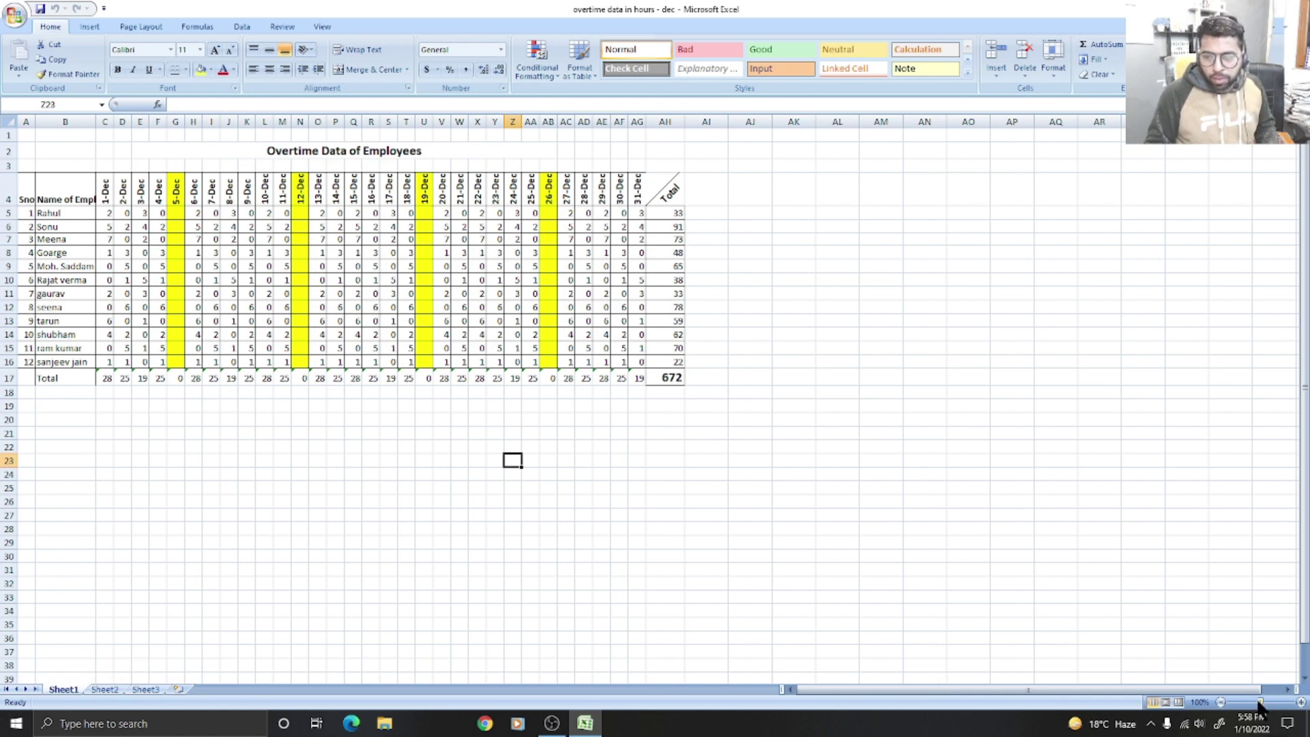
pyautogui.moveTo(1261, 703); pyautogui.dragTo(1264, 704)
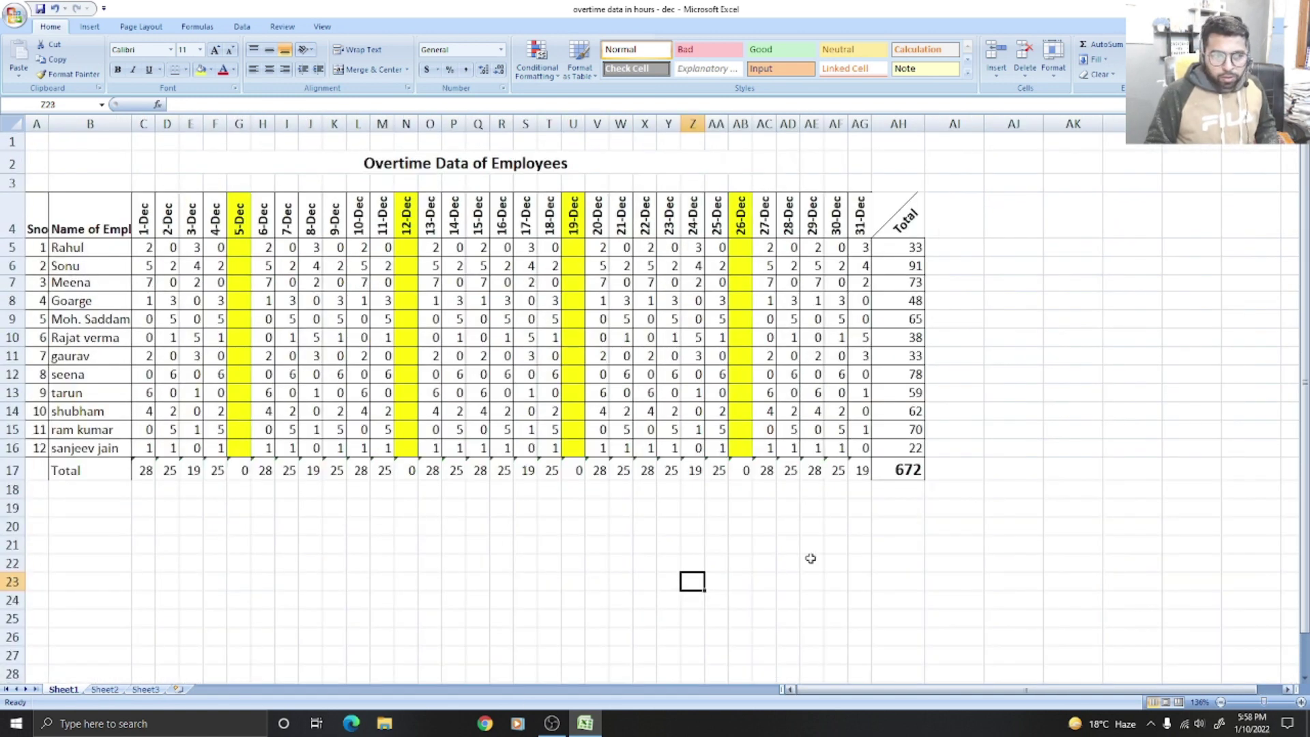
pyautogui.click(102, 689)
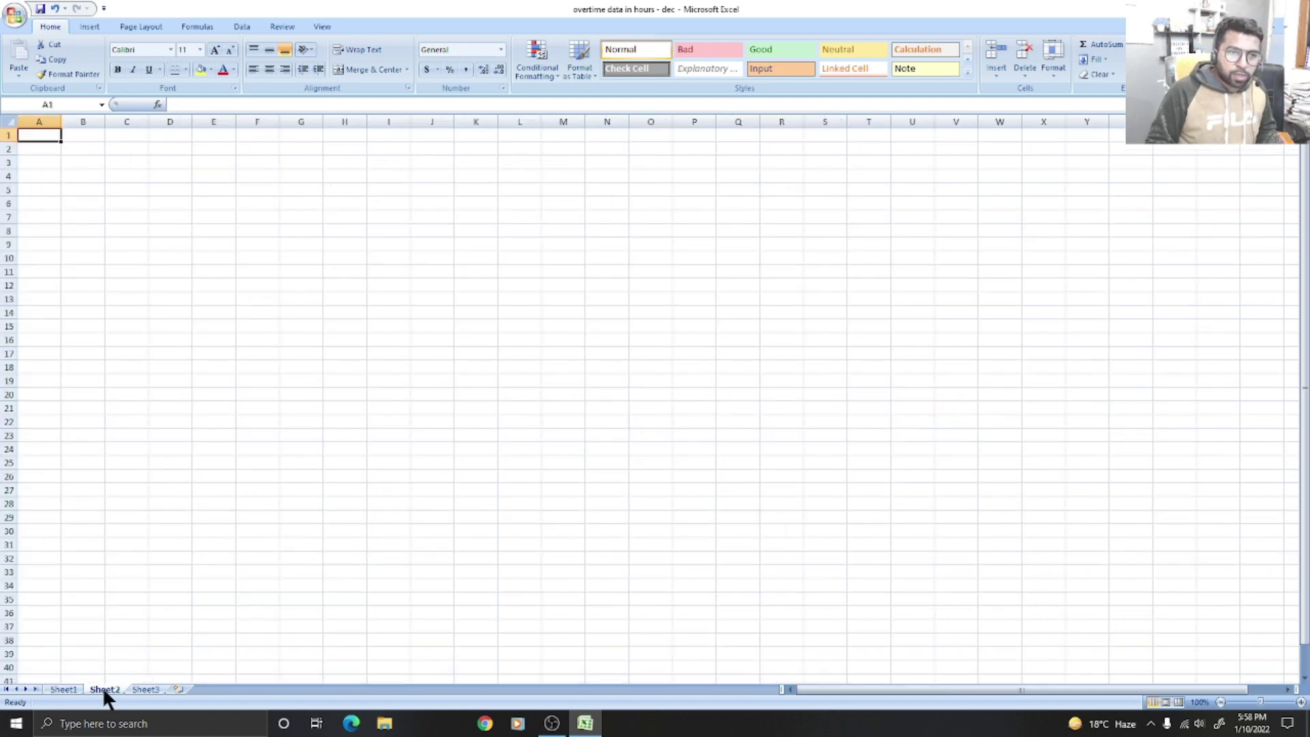
pyautogui.click(62, 690)
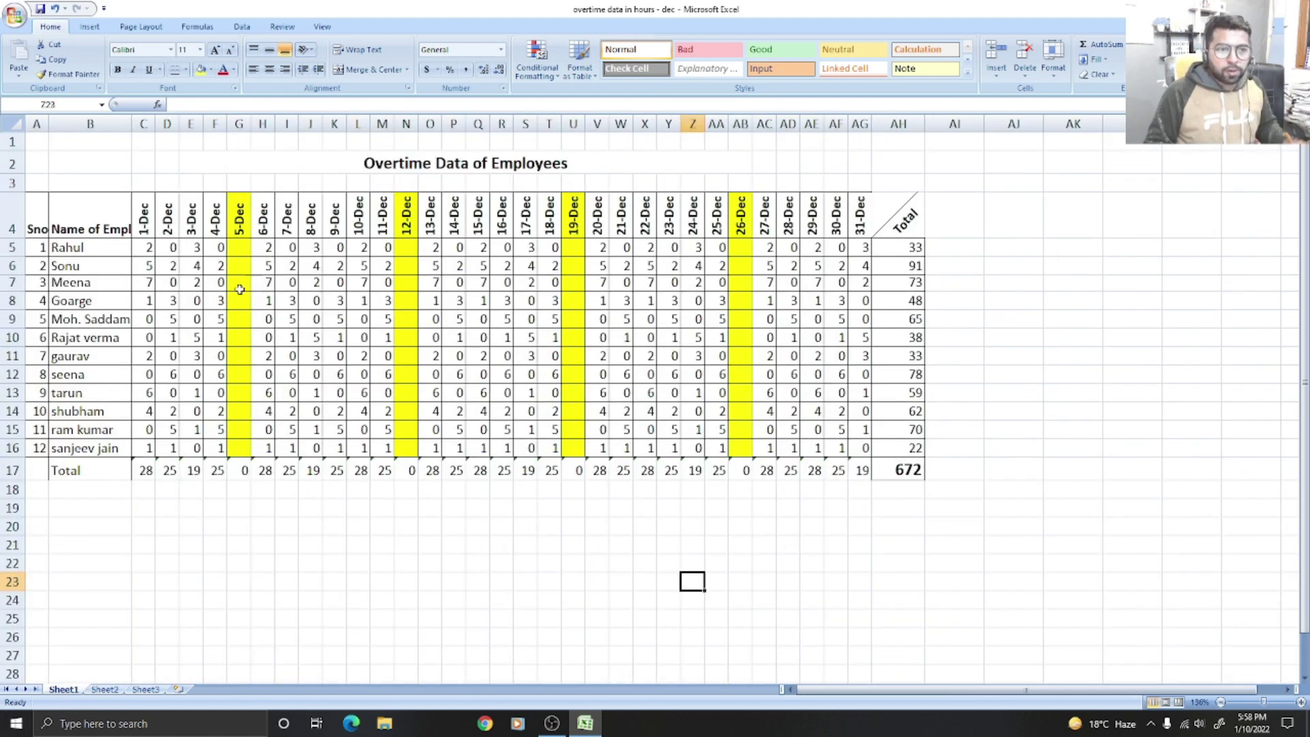
# Copy the employee names in B5:B16 of Sheet1
pyautogui.moveTo(58, 247); pyautogui.dragTo(101, 449)
pyautogui.hotkey('ctrl', 'c')
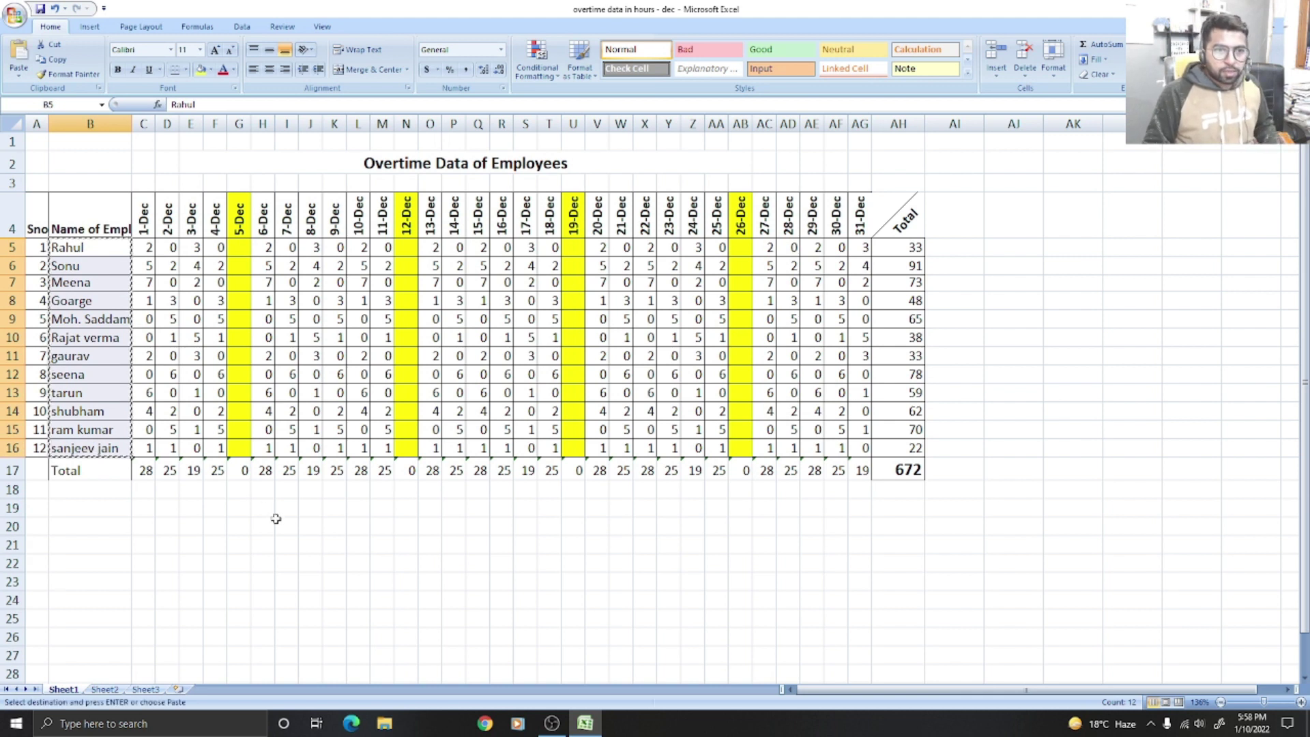
# On Sheet2, enter the heading "Sno." in A4 and "Employees Name" in B4
pyautogui.click(104, 689)
pyautogui.click(42, 175)
pyautogui.write('S')
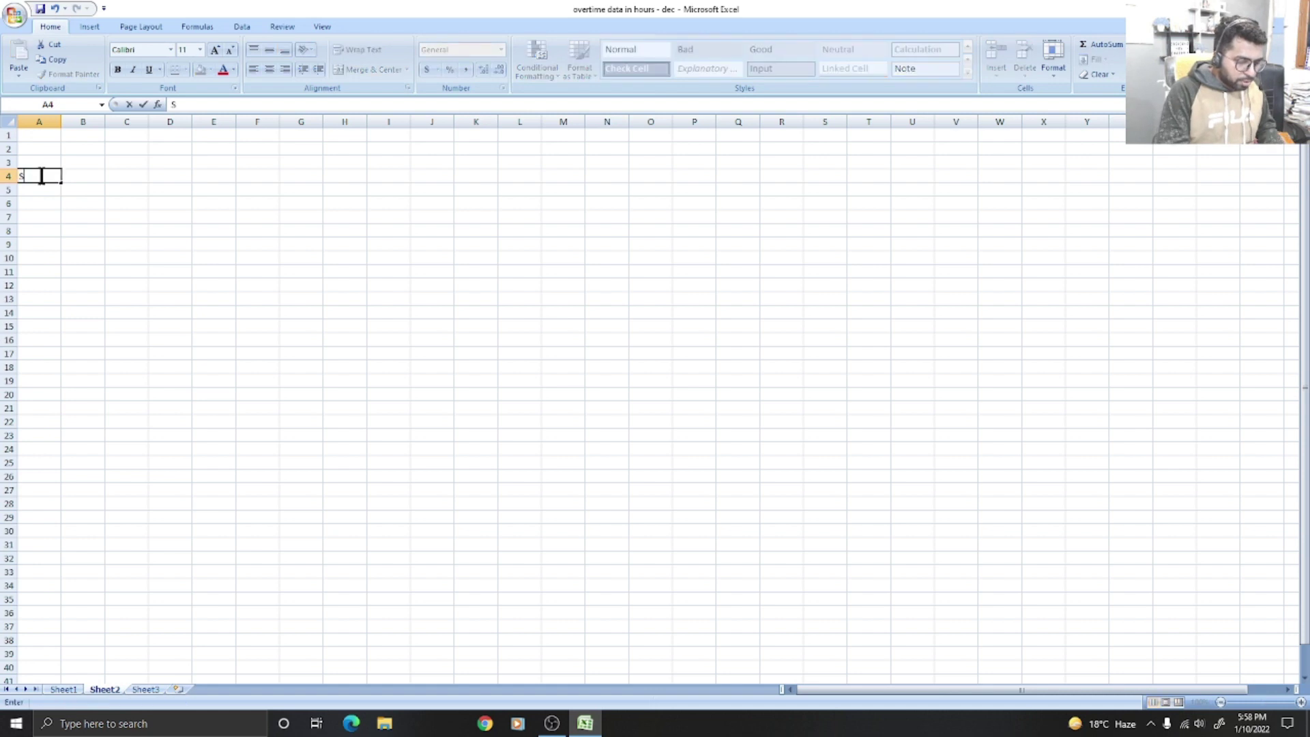
pyautogui.write('no')
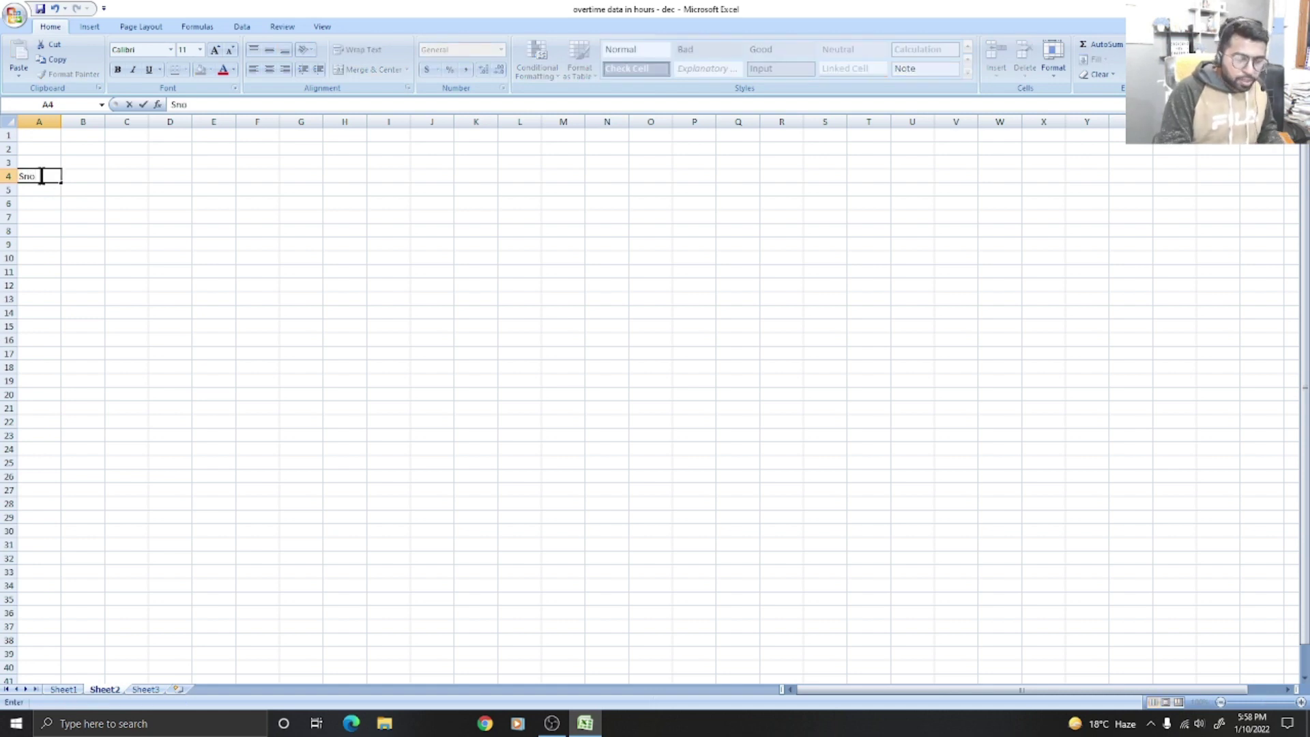
pyautogui.write('.')
pyautogui.click(81, 177)
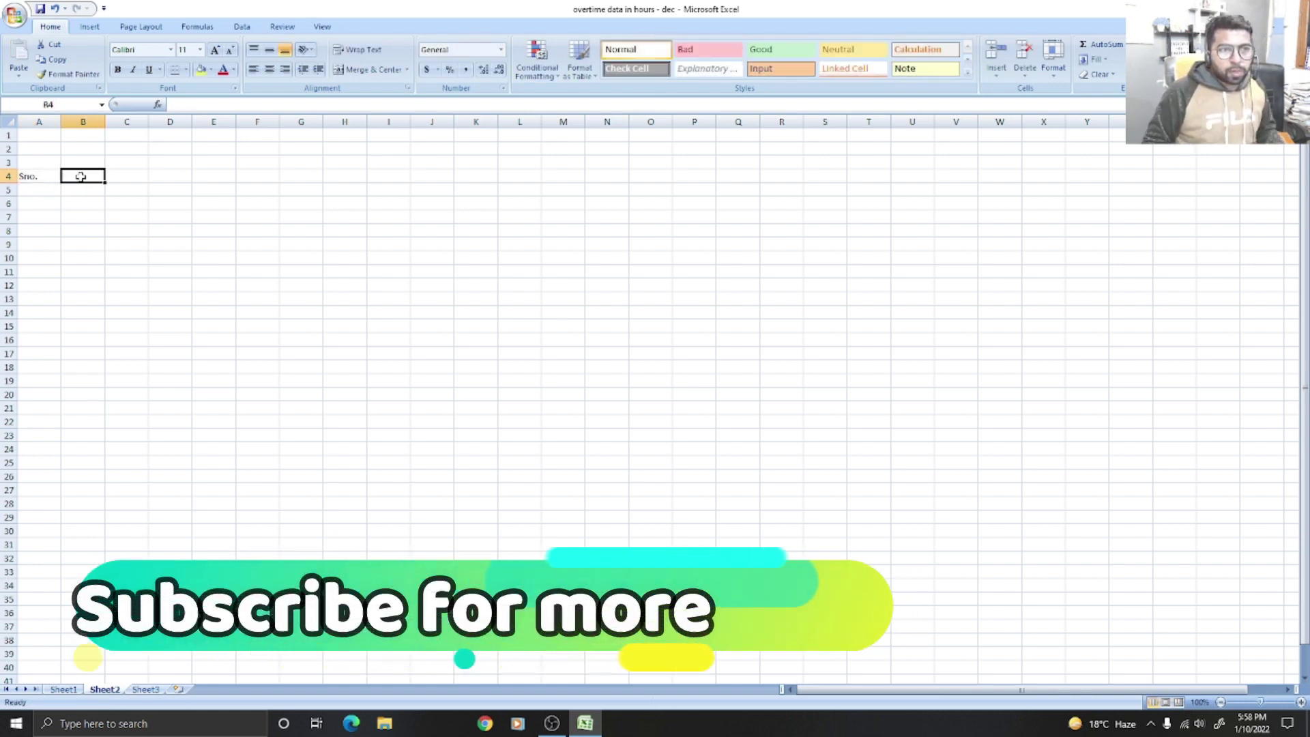
pyautogui.write('Em')
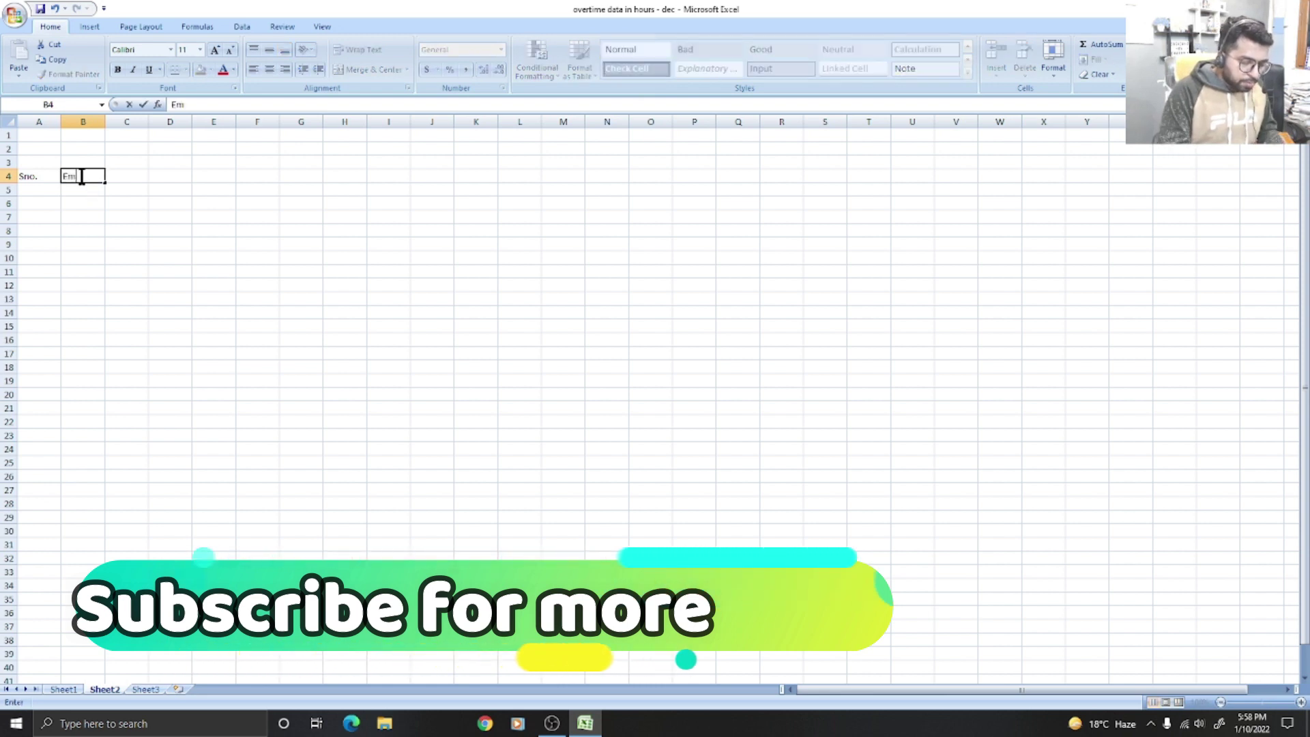
pyautogui.write('ployees Name')
pyautogui.click(183, 188)
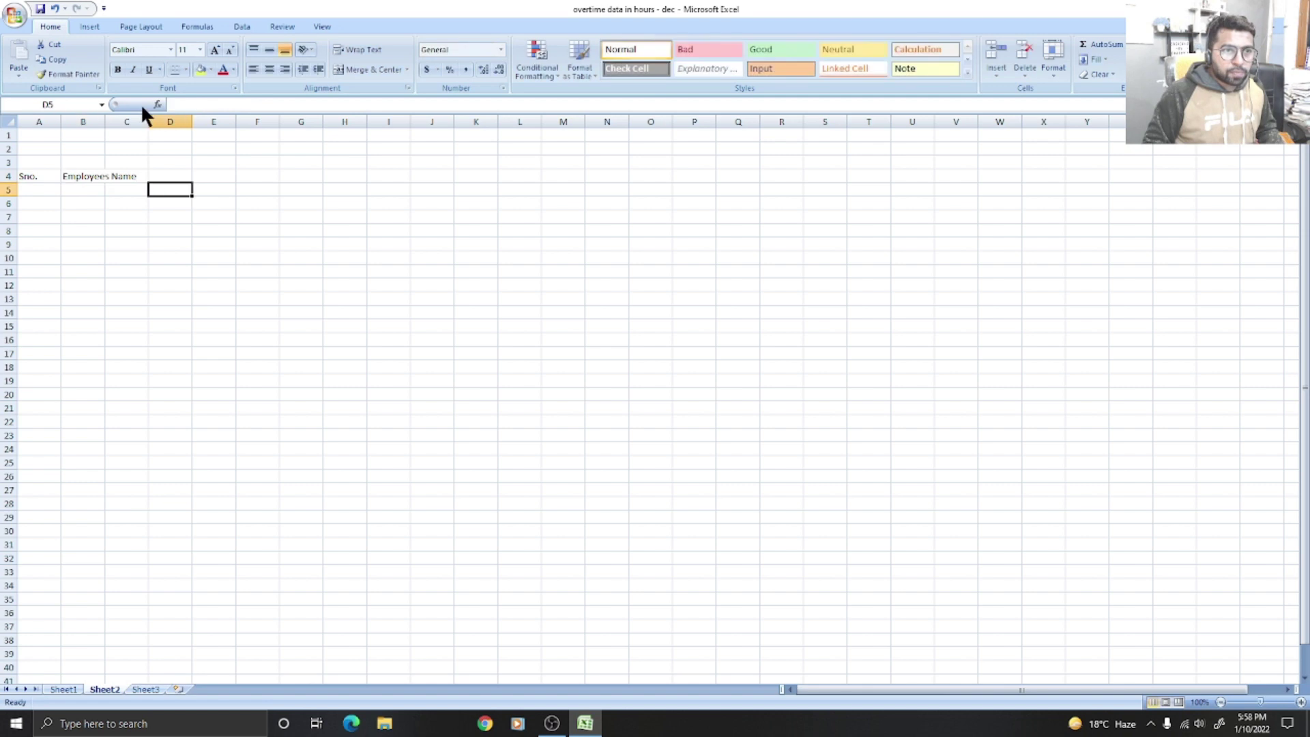
# Widen column B on Sheet2 so the "Employees Name" heading fits
pyautogui.click(97, 122)
pyautogui.moveTo(103, 125); pyautogui.dragTo(172, 122)
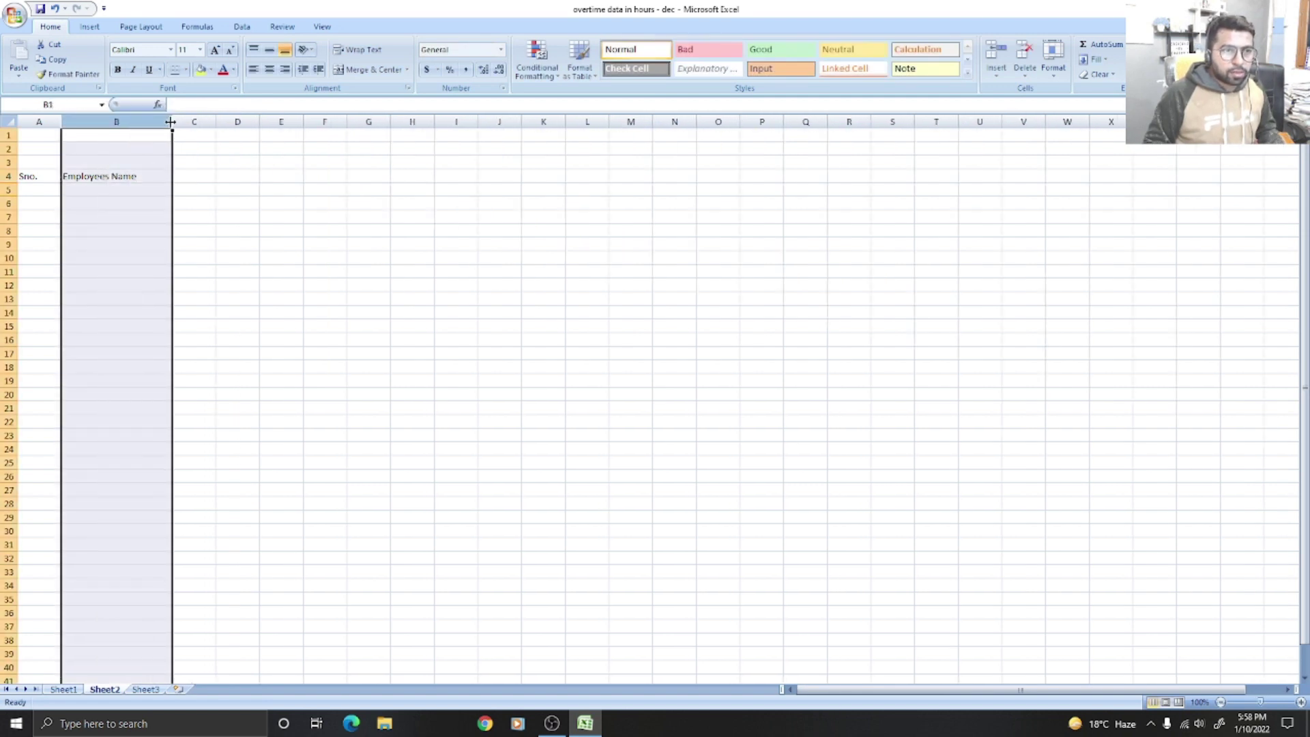
pyautogui.click(194, 285)
pyautogui.click(101, 191)
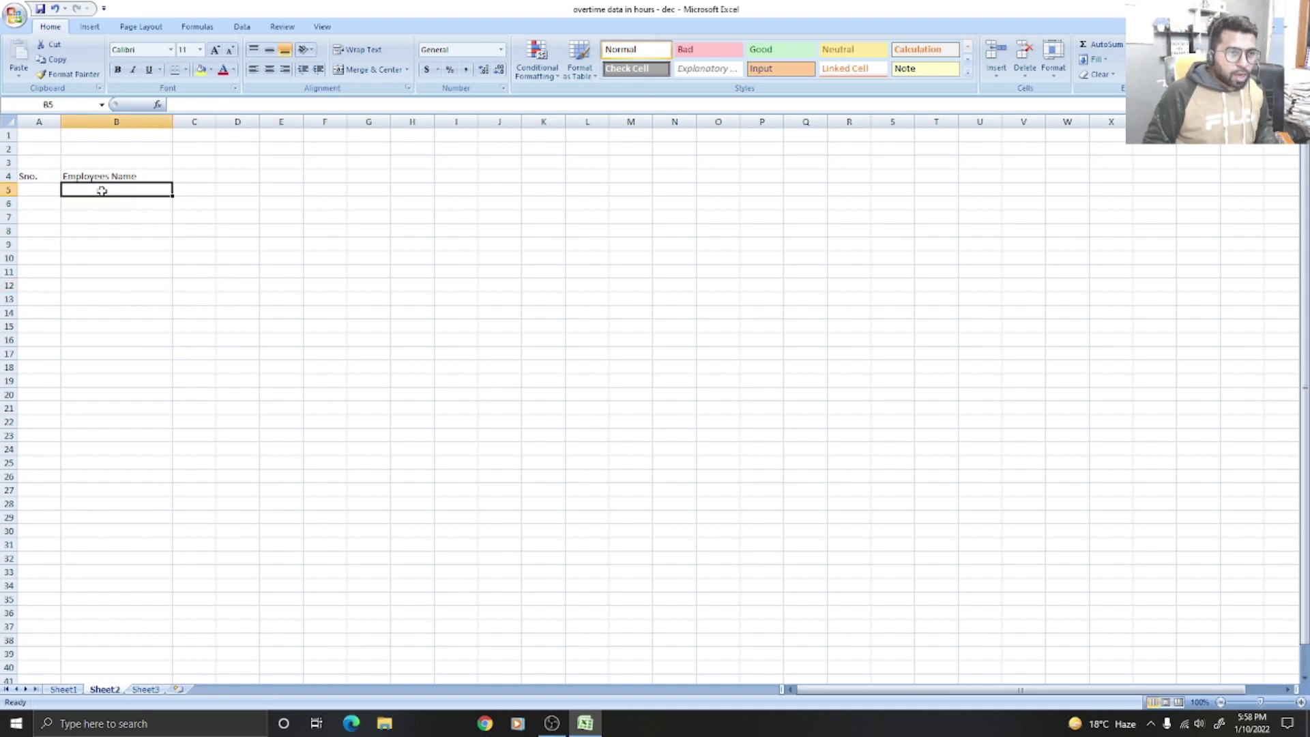
pyautogui.moveTo(97, 190); pyautogui.dragTo(125, 491)
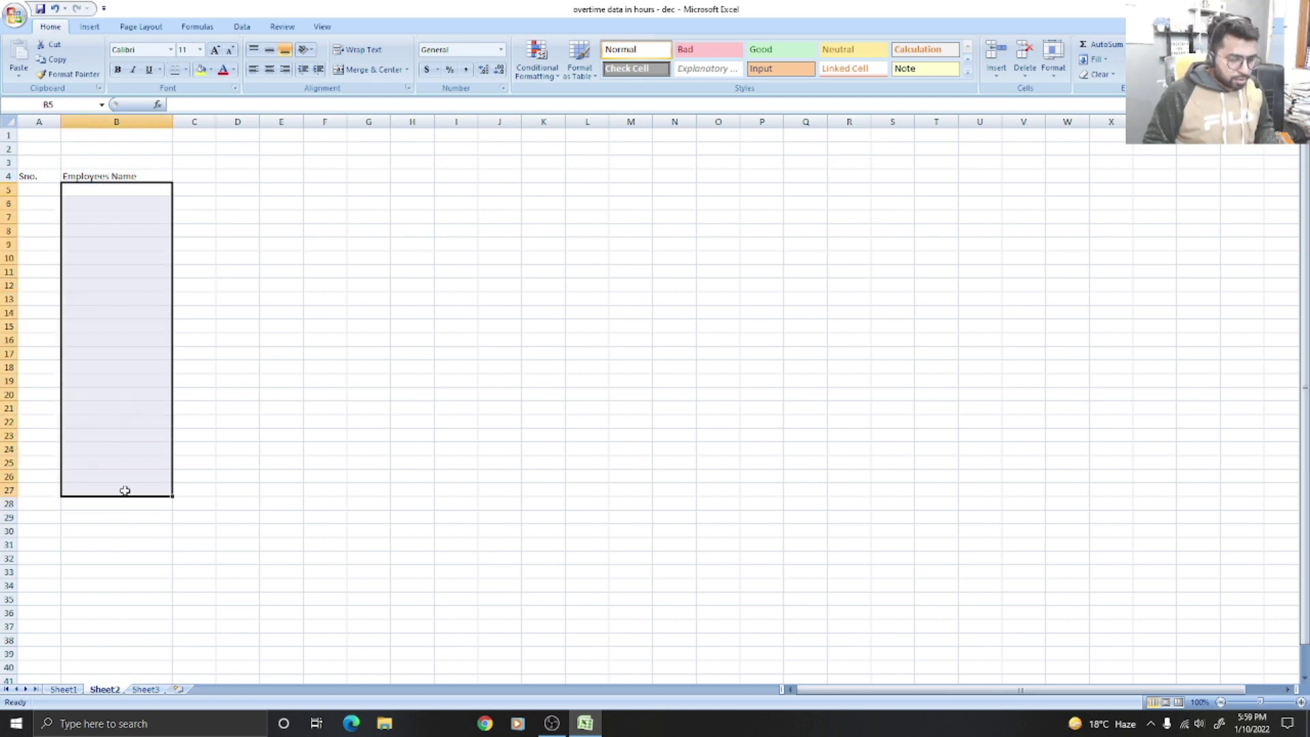
pyautogui.click(82, 205)
pyautogui.hotkey('alt', 'Tab')
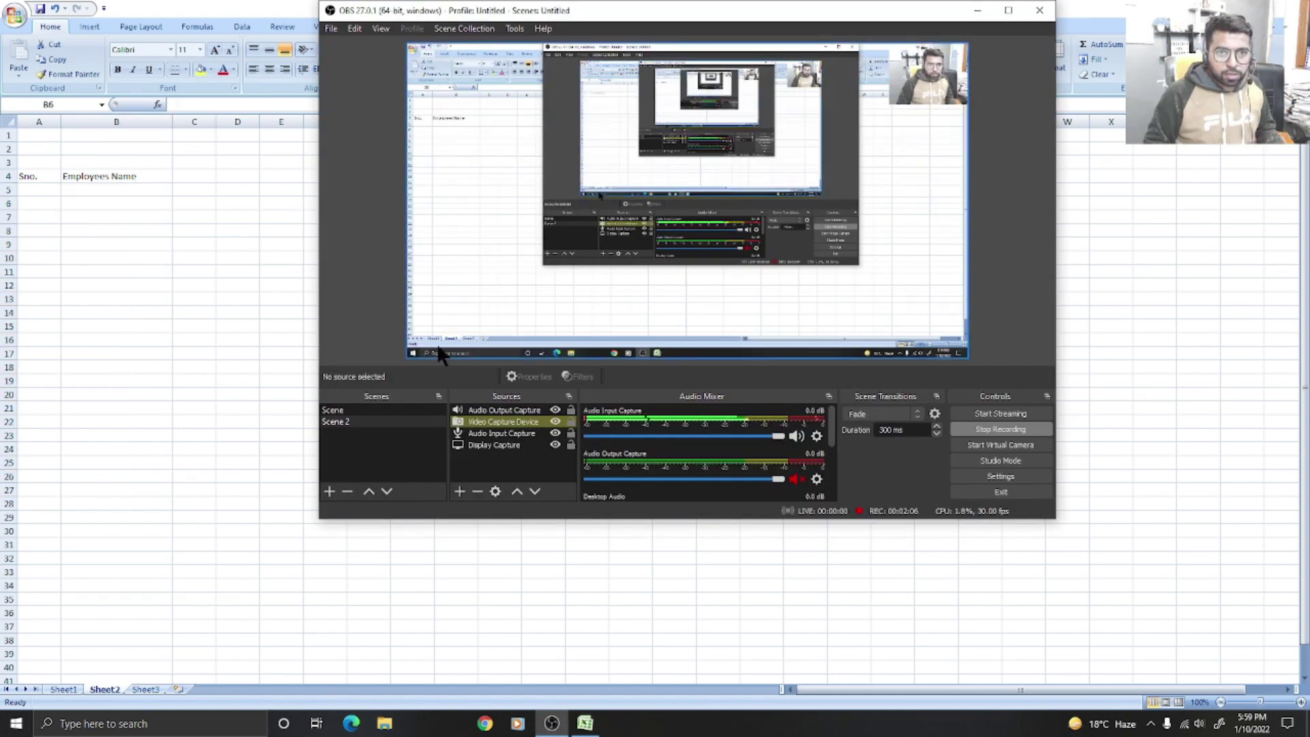
pyautogui.click(976, 11)
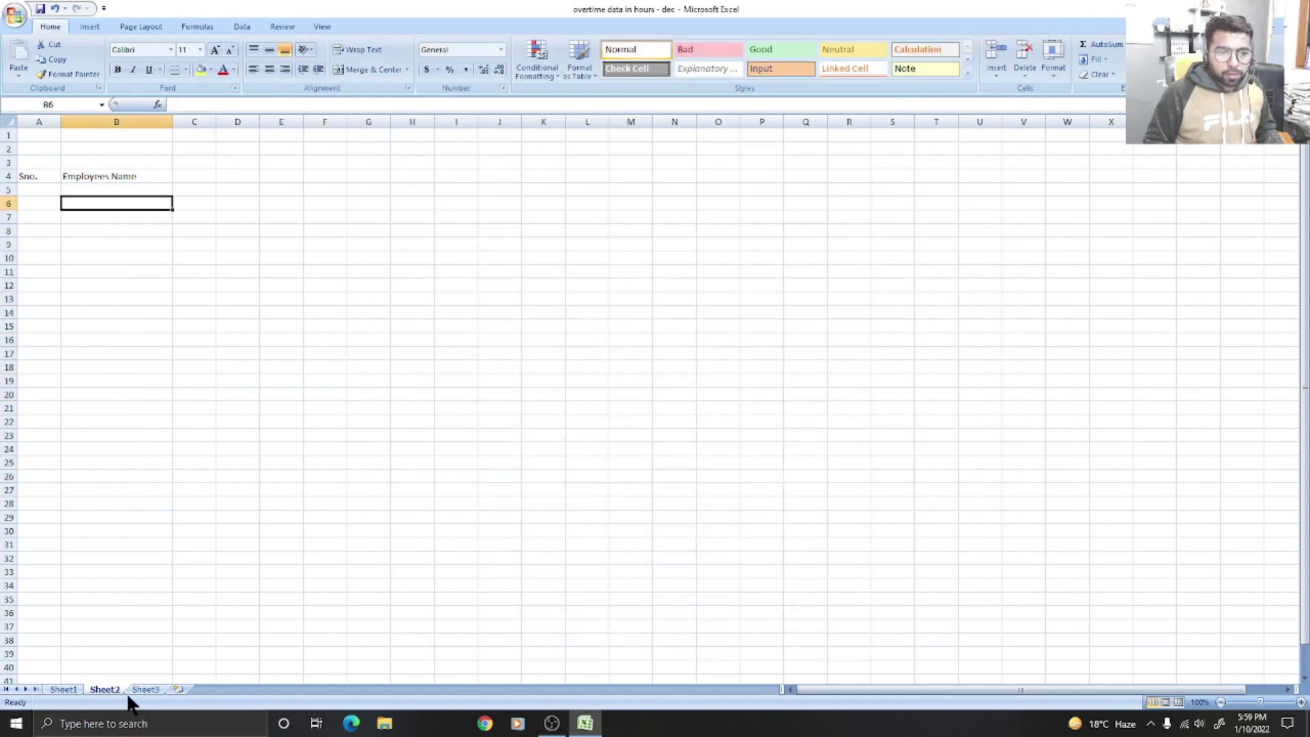
# Copy the employee names from B5:B16 of Sheet1 and paste them under the name heading in B5:B16 of Sheet2
pyautogui.click(63, 689)
pyautogui.moveTo(105, 257); pyautogui.dragTo(81, 448)
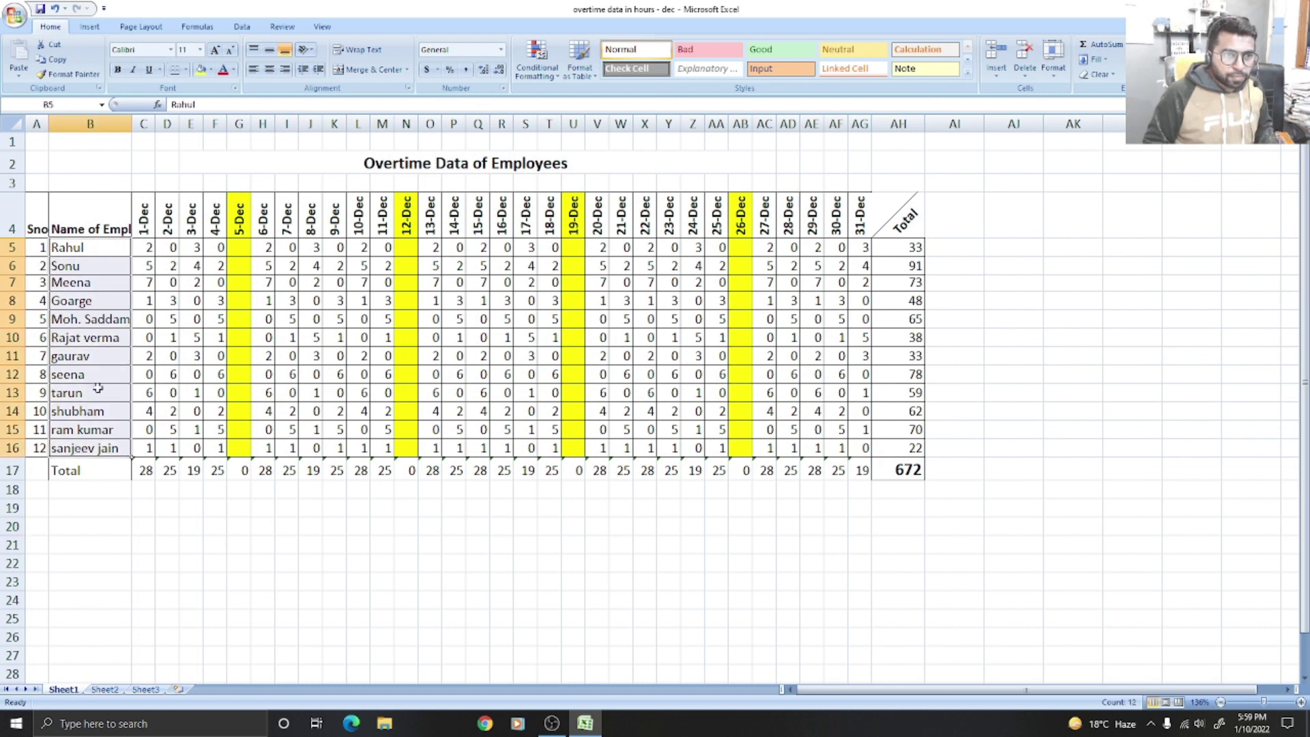
pyautogui.hotkey('ctrl', 'c')
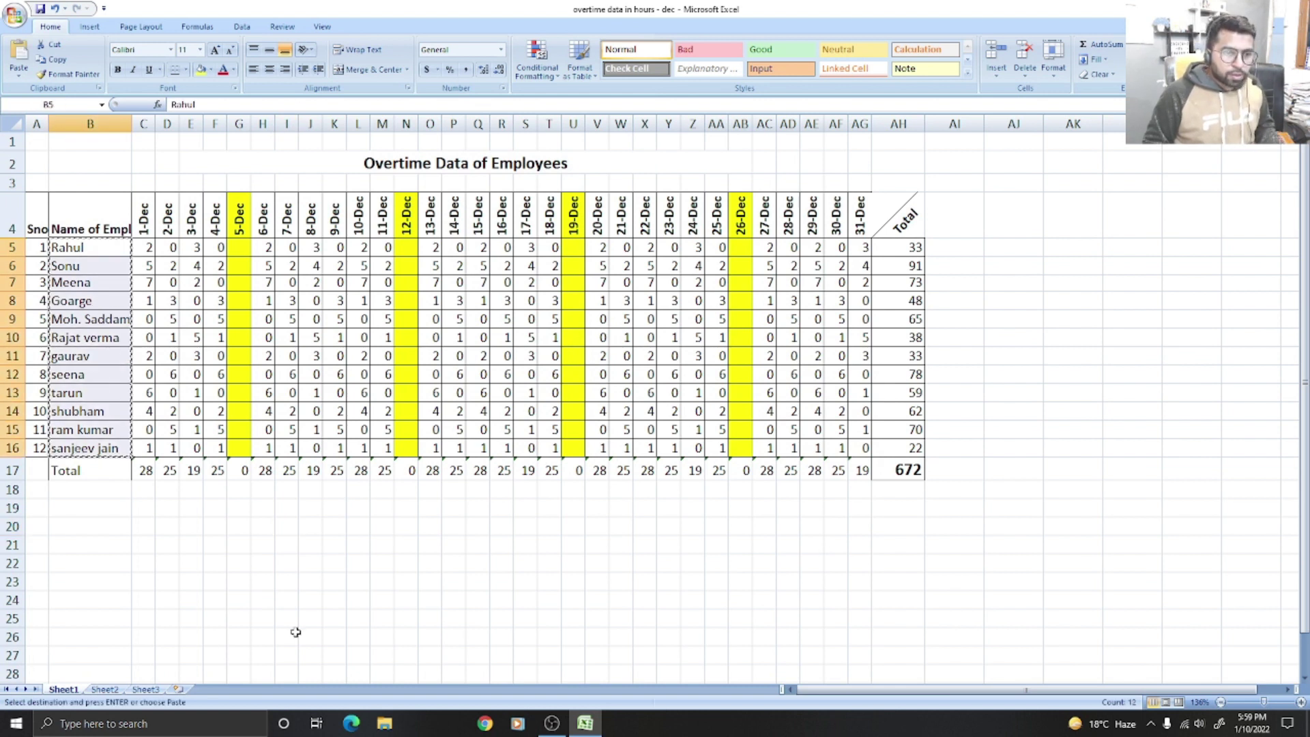
pyautogui.click(106, 690)
pyautogui.moveTo(91, 189); pyautogui.dragTo(81, 348)
pyautogui.hotkey('ctrl', 'v')
pyautogui.click(308, 311)
pyautogui.moveTo(116, 191); pyautogui.dragTo(102, 343)
pyautogui.click(186, 301)
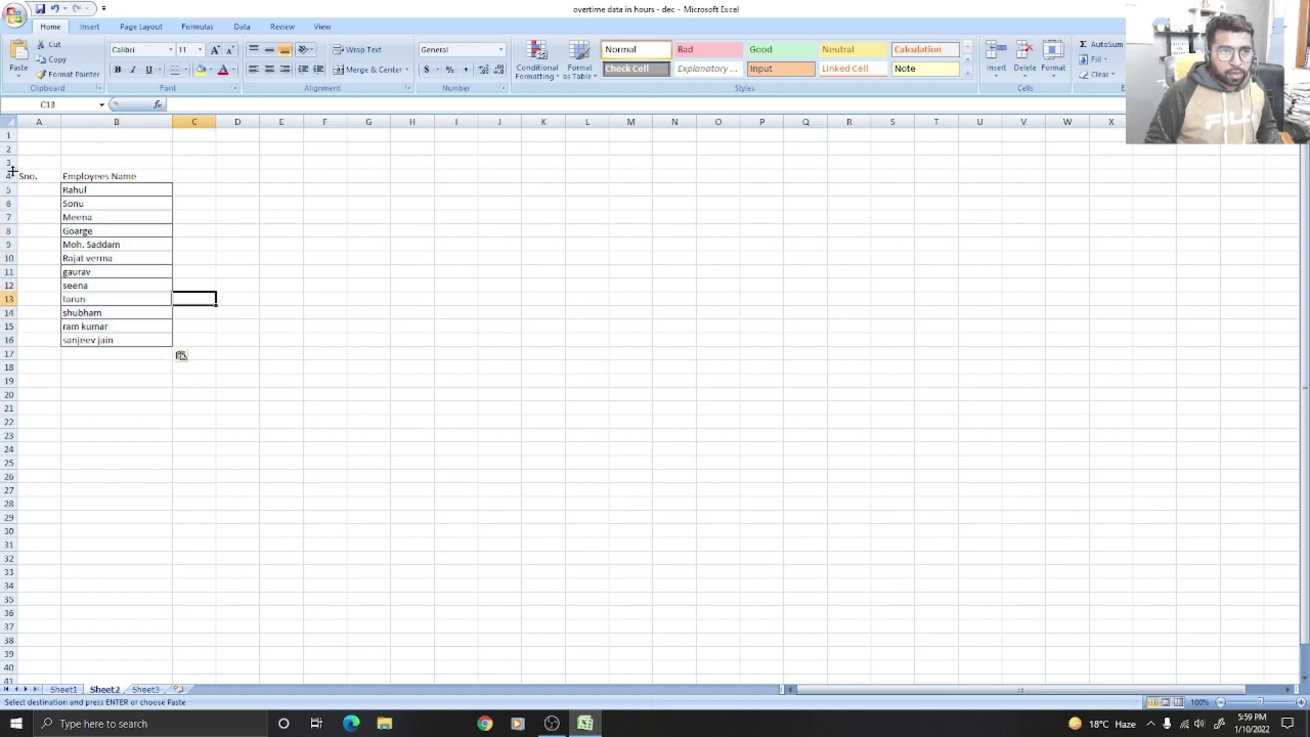
# Number the employees 1 to 12 in A5:A16 by entering 1, 2 and 3 and filling the series down
pyautogui.click(31, 190)
pyautogui.write('1')
pyautogui.press('Return')
pyautogui.write('2')
pyautogui.press('Return')
pyautogui.write('3')
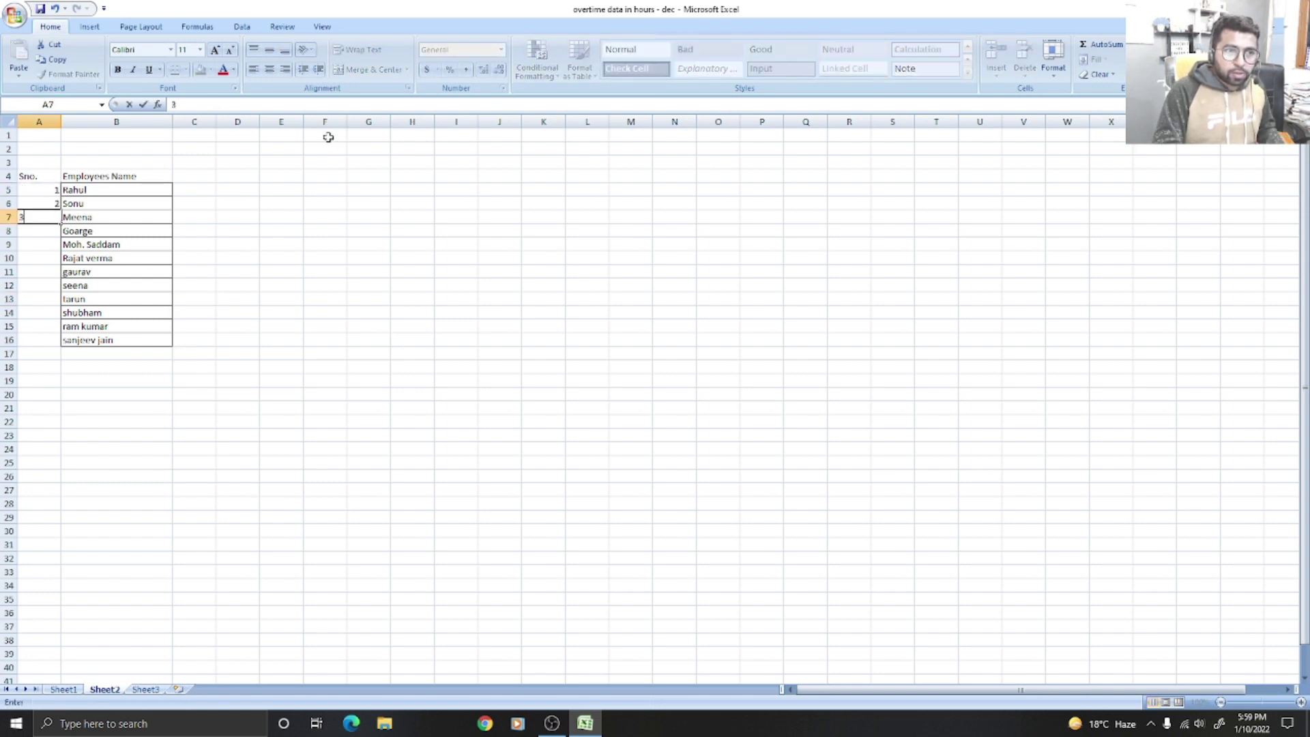
pyautogui.press('Return')
pyautogui.moveTo(37, 189); pyautogui.dragTo(96, 349)
pyautogui.click(301, 327)
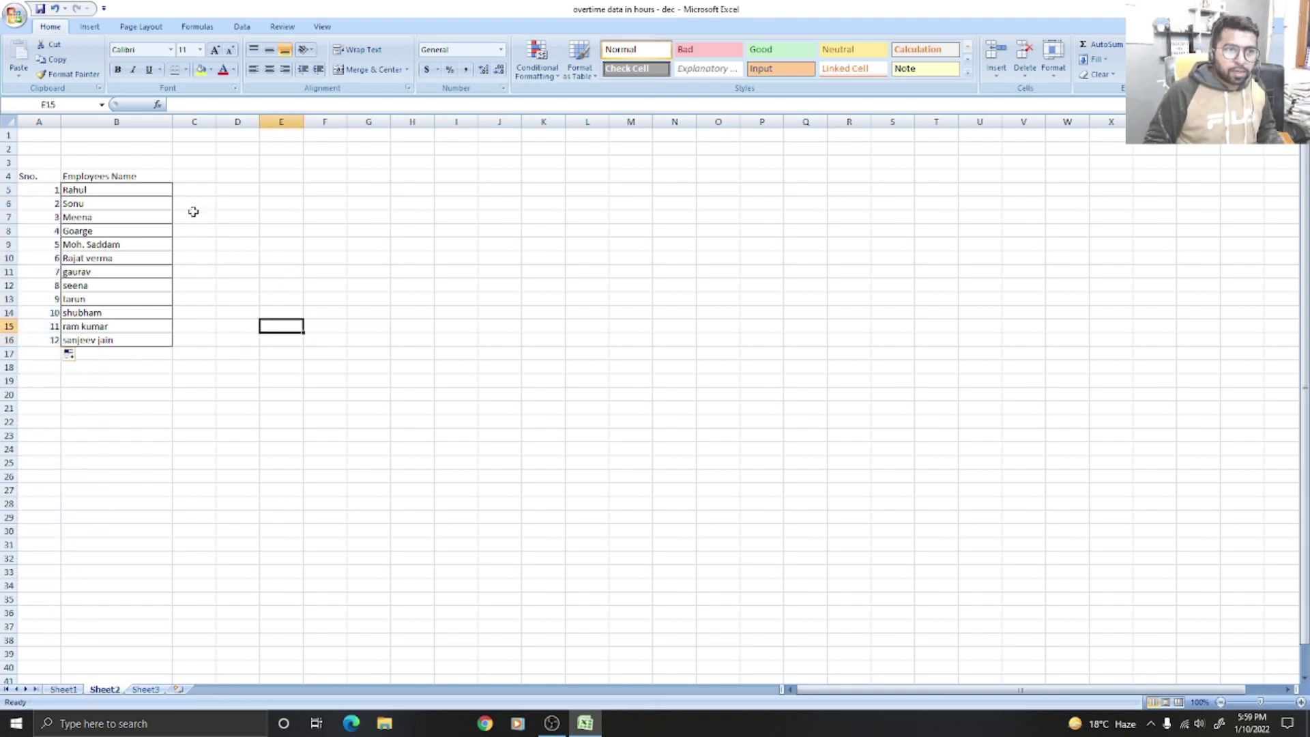
# Enter the date headings 1 jan, 2 jan and 3 jan in cells C4, D4 and E4
pyautogui.click(121, 175)
pyautogui.click(189, 175)
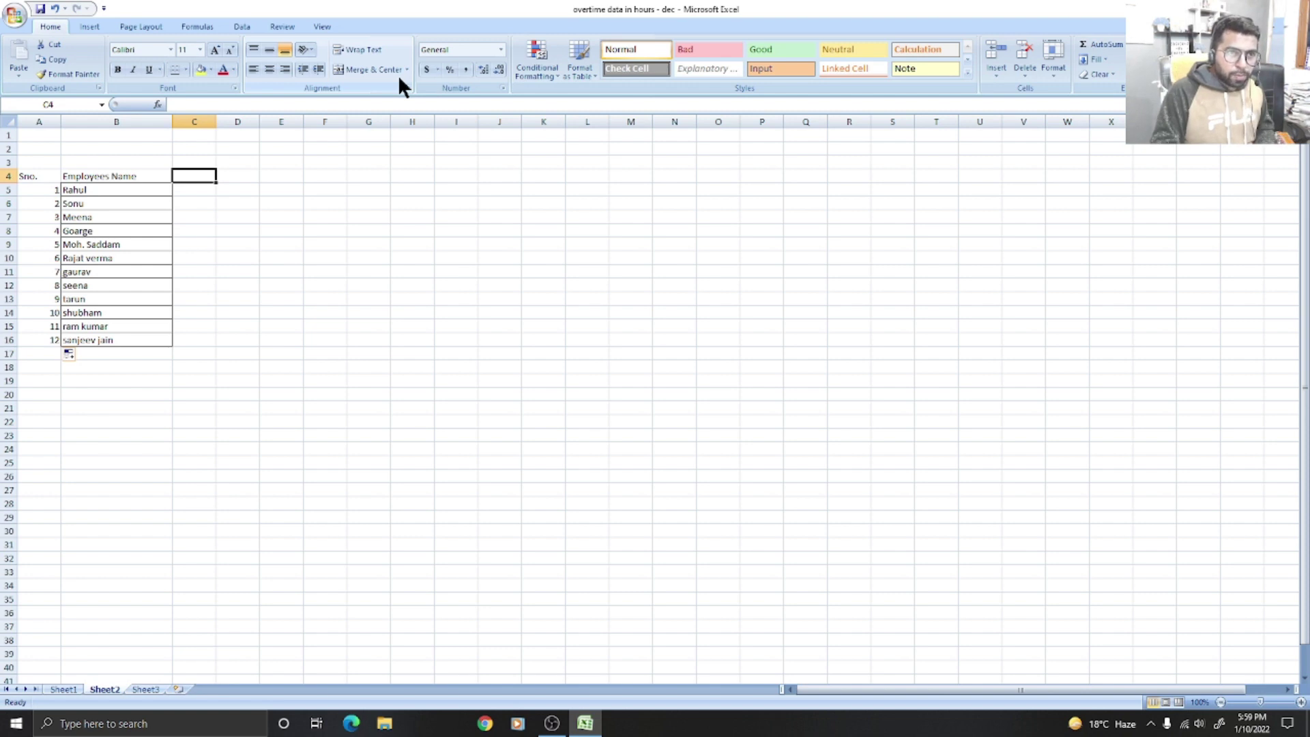
pyautogui.write('1 jan')
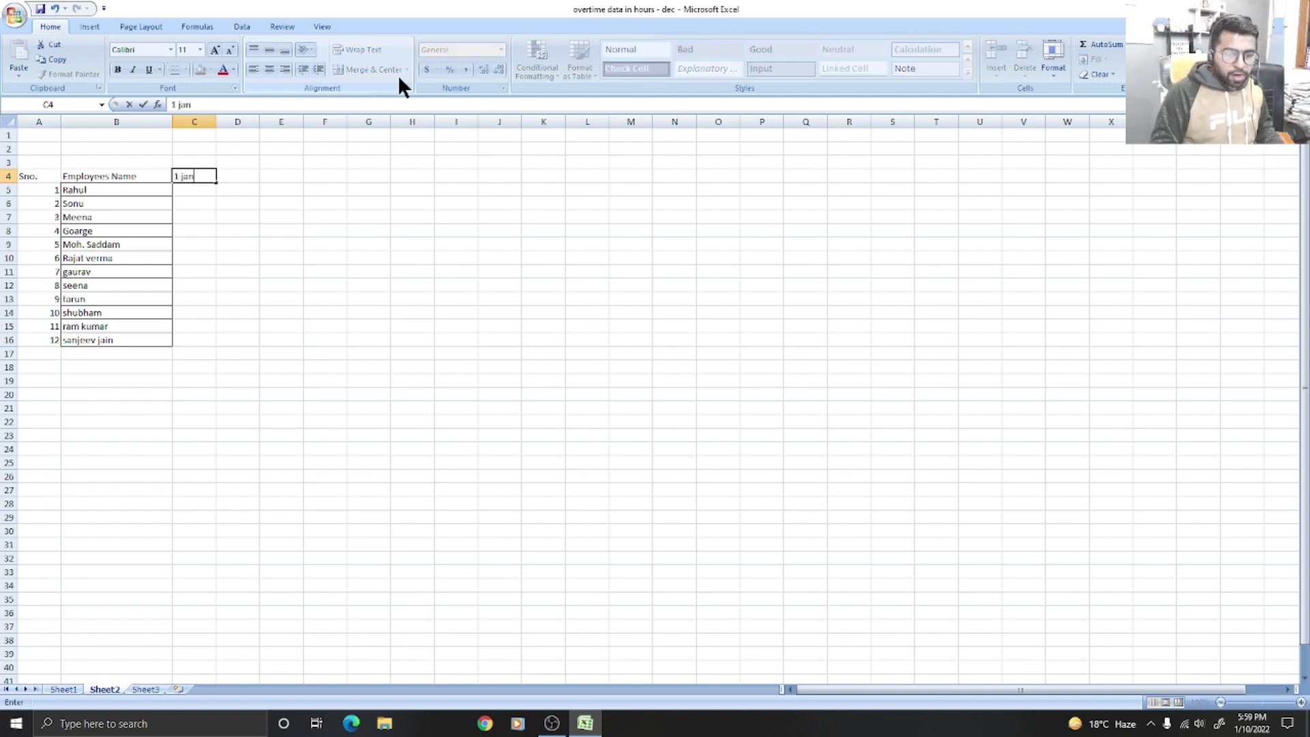
pyautogui.press('Tab')
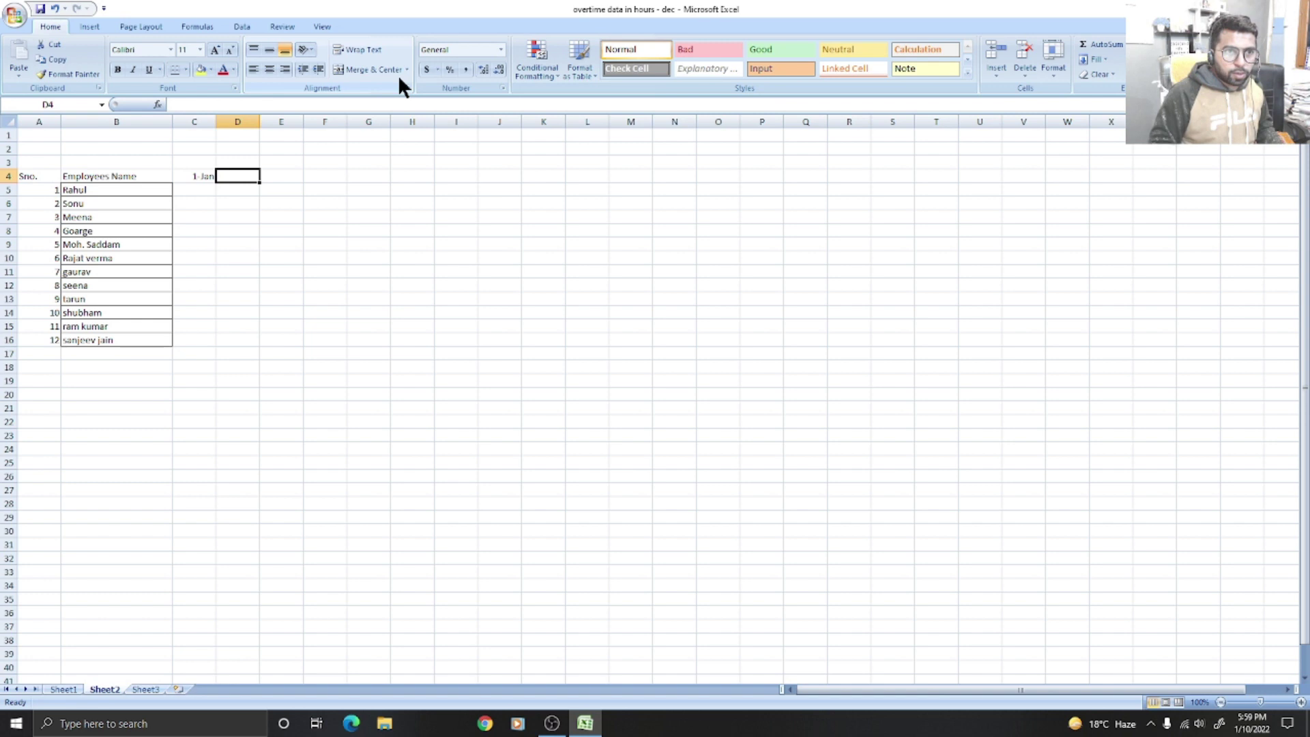
pyautogui.write('2')
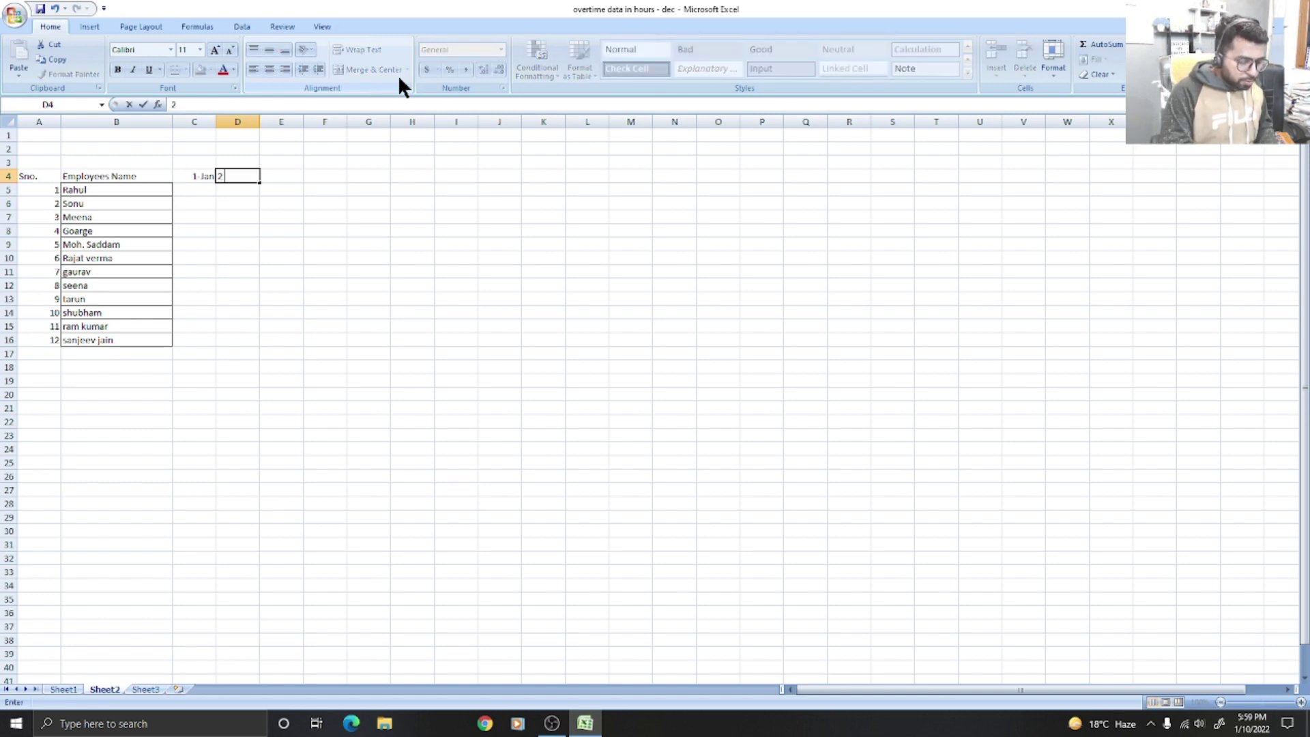
pyautogui.write(' jan')
pyautogui.press('Tab')
pyautogui.write('3 jan')
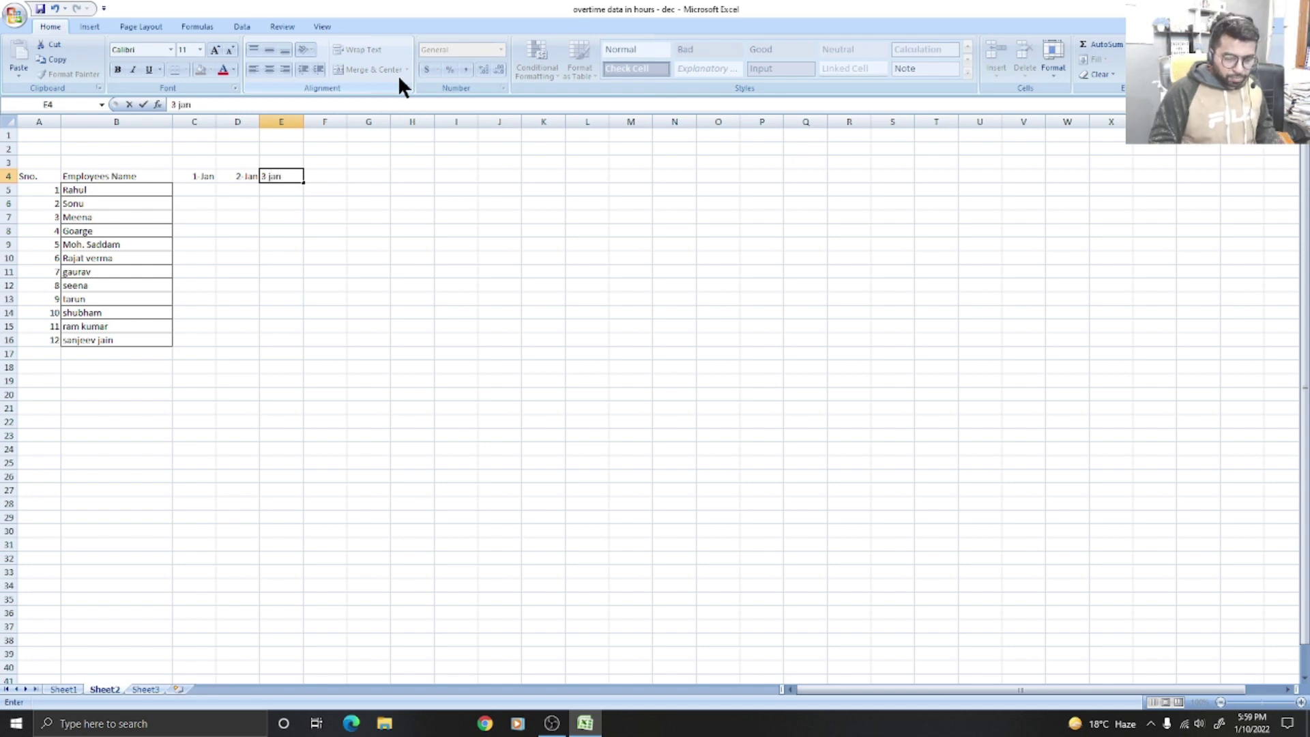
pyautogui.press('Tab')
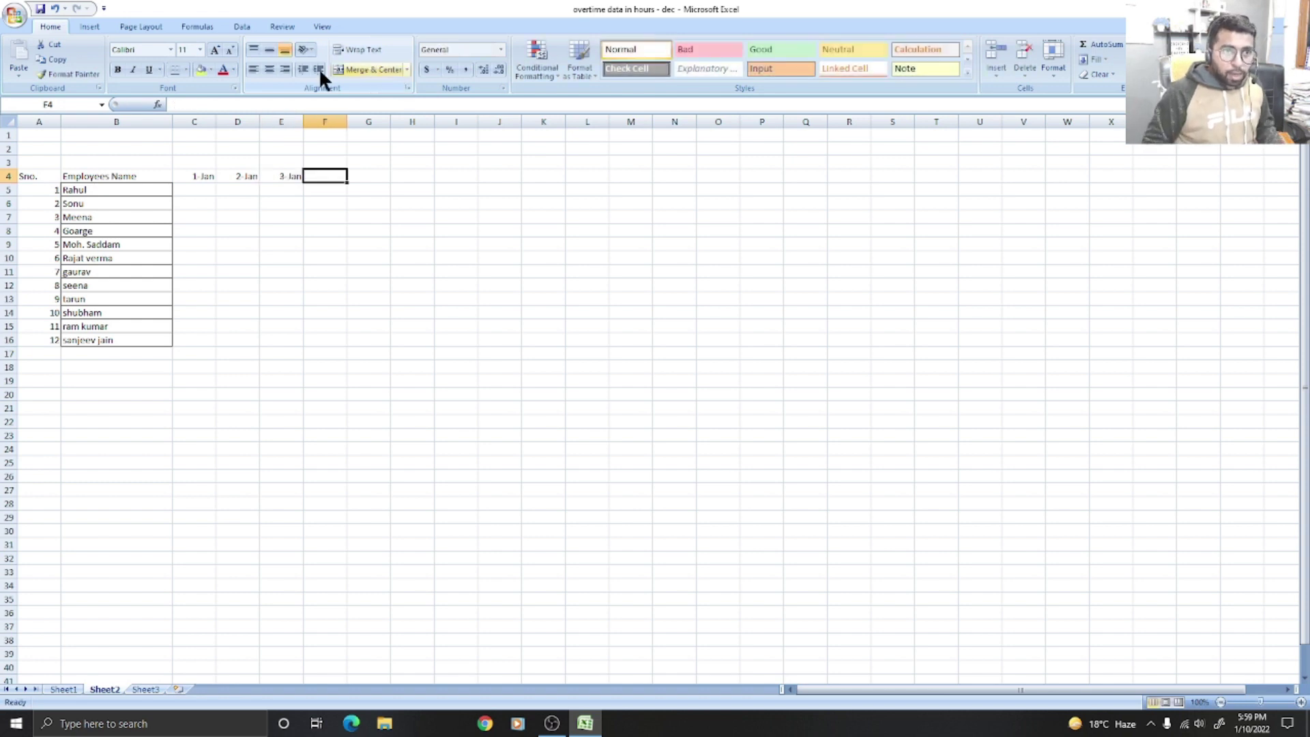
# Extend the date headings in row 4 from 1-Jan through 31-Jan by filling the series across
pyautogui.moveTo(187, 178); pyautogui.dragTo(1186, 172)
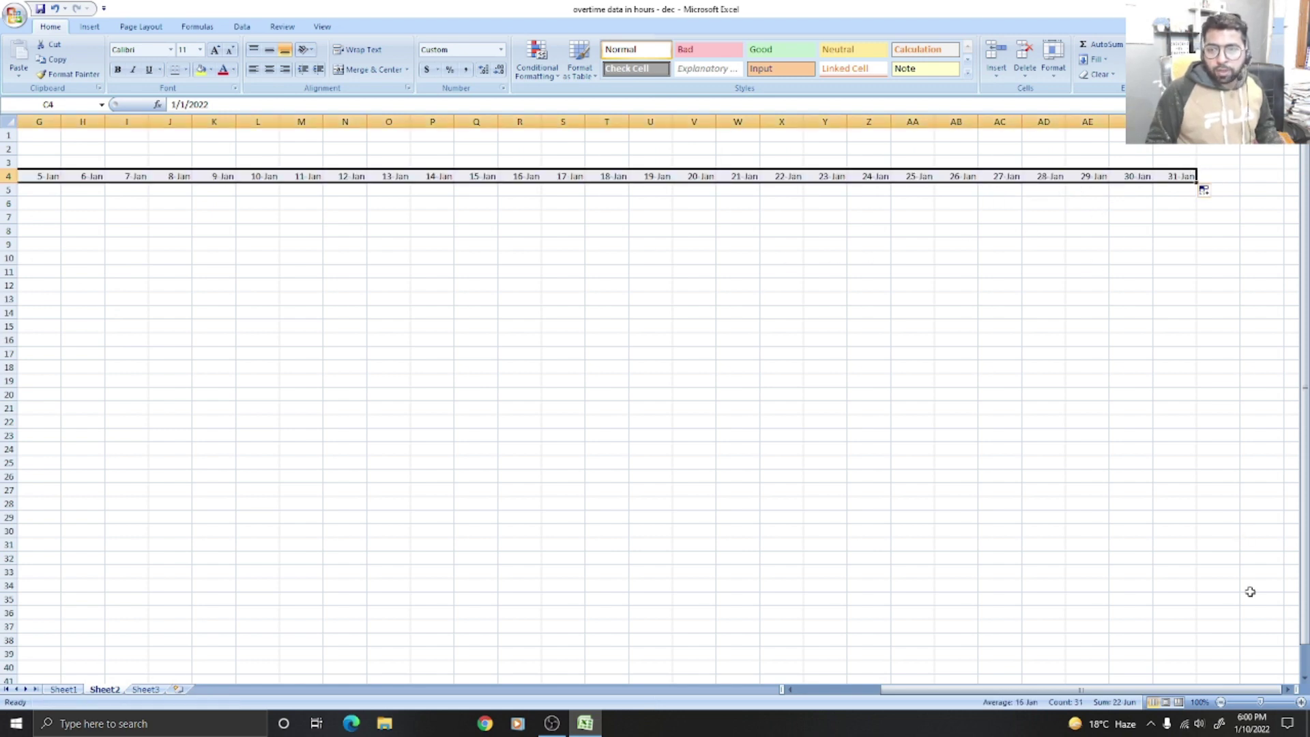
pyautogui.moveTo(1220, 687); pyautogui.dragTo(1071, 701)
pyautogui.click(204, 271)
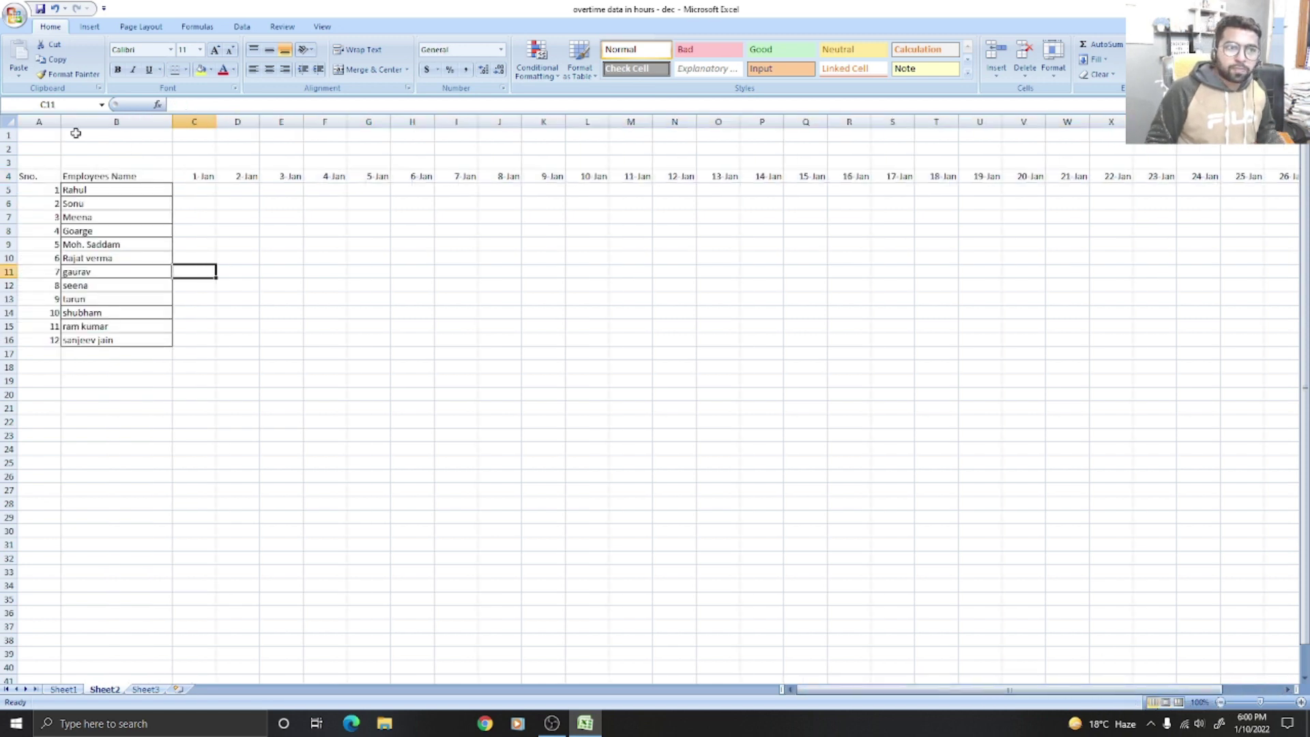
# Make header row 4 slightly taller and format its text in bold at font size 14
pyautogui.click(8, 176)
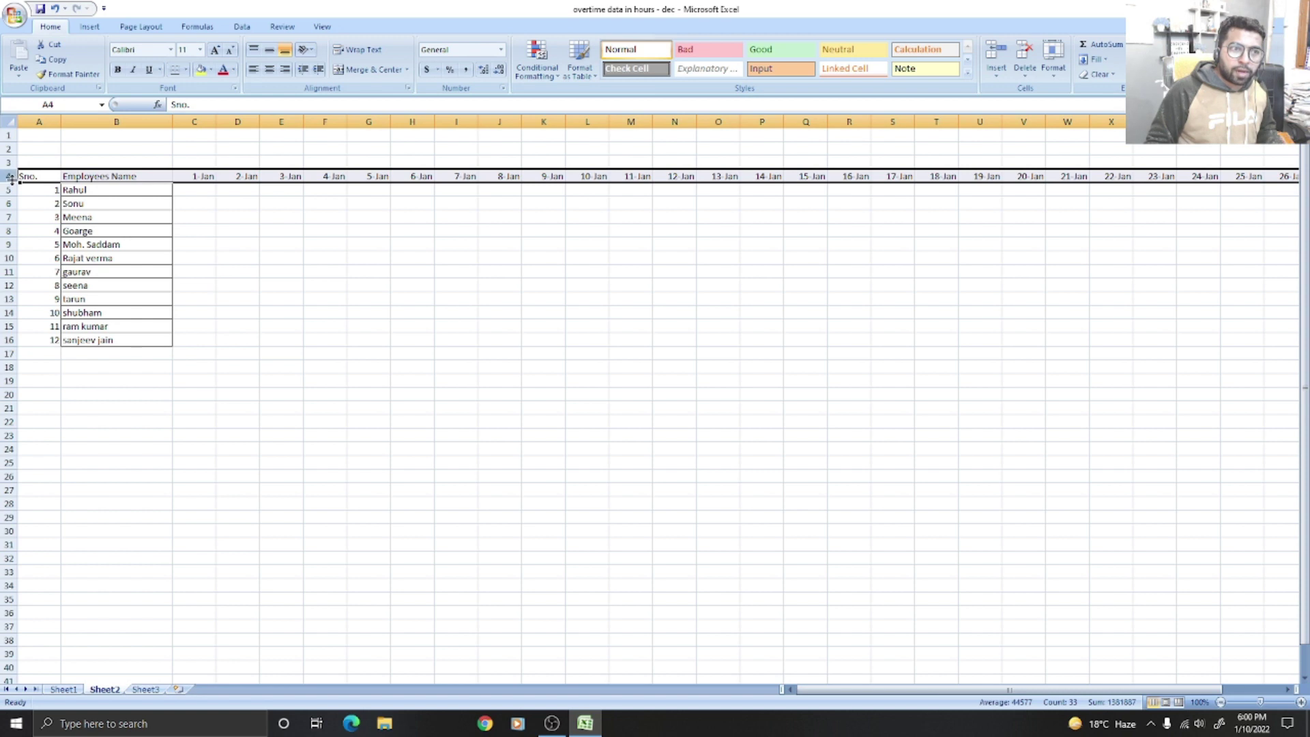
pyautogui.moveTo(9, 179); pyautogui.dragTo(10, 188)
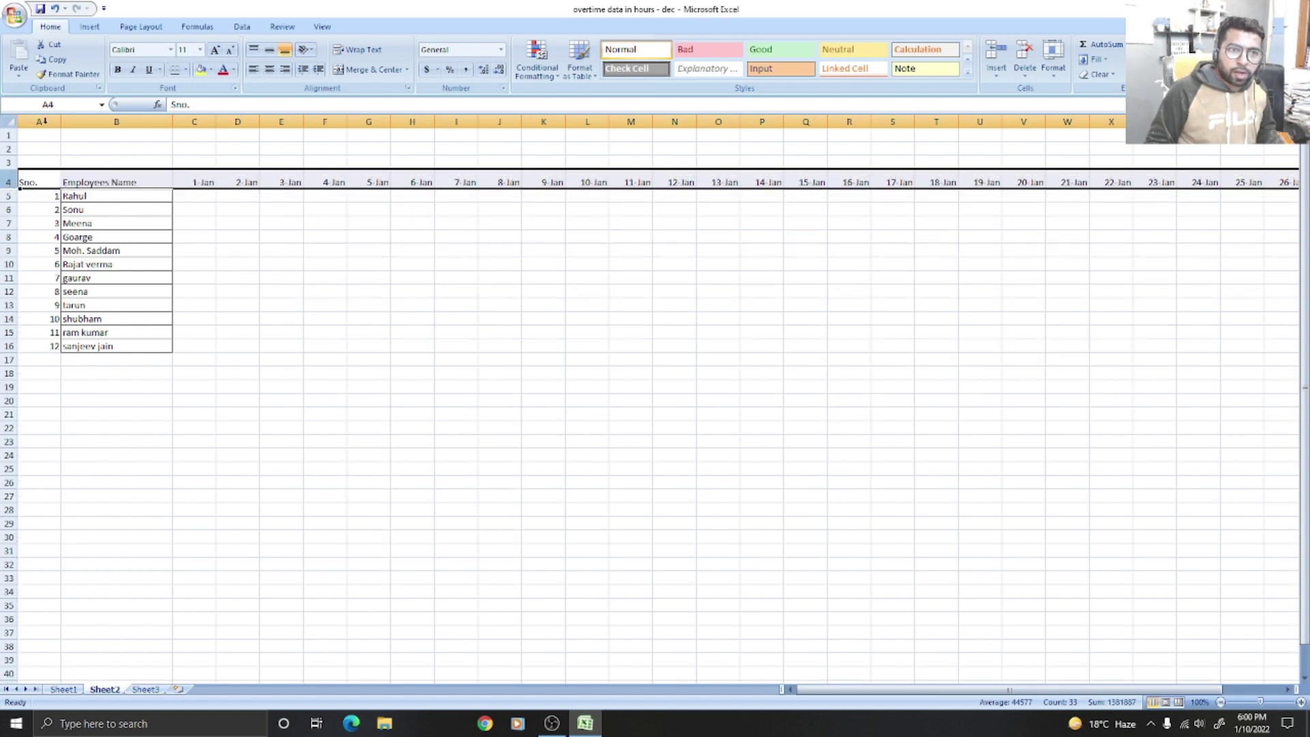
pyautogui.click(118, 71)
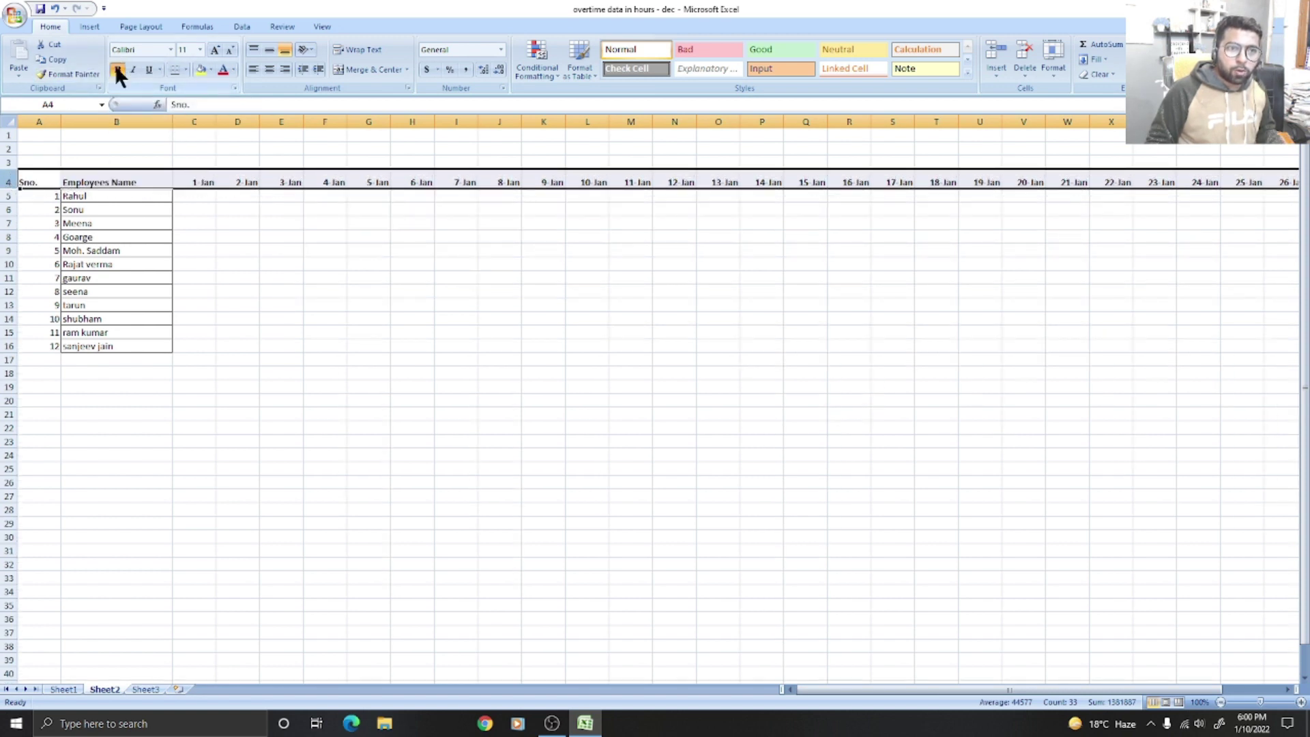
pyautogui.click(118, 71)
pyautogui.click(215, 50)
pyautogui.click(215, 51)
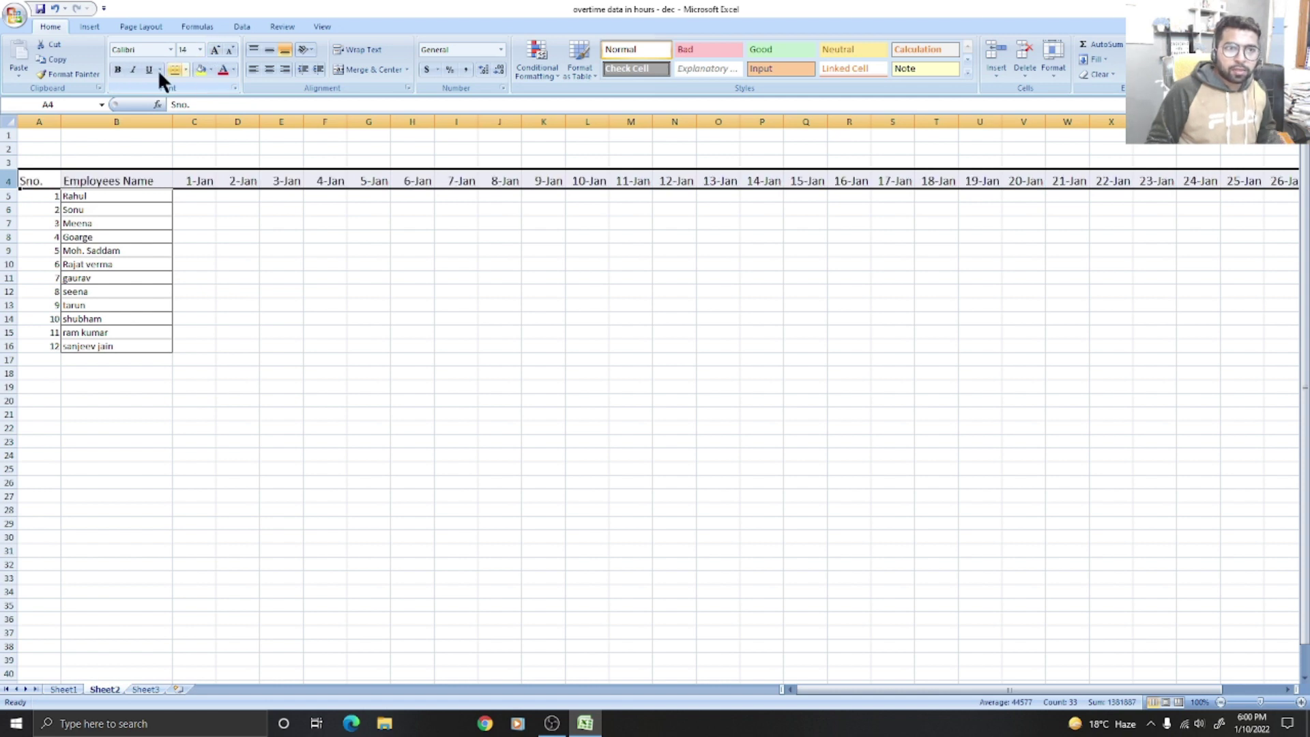
pyautogui.click(120, 68)
pyautogui.click(324, 250)
# Remove all borders from the employee name cells B5:B16
pyautogui.moveTo(115, 202); pyautogui.dragTo(116, 345)
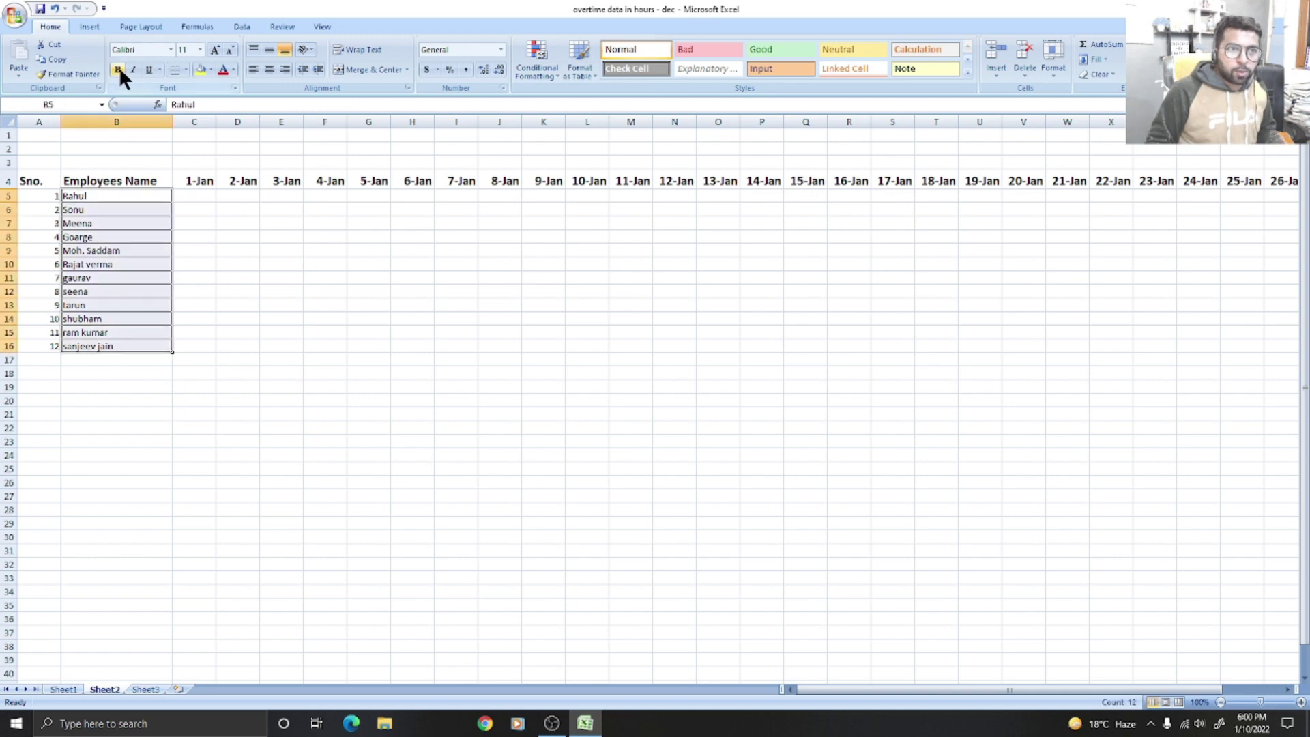
pyautogui.click(181, 66)
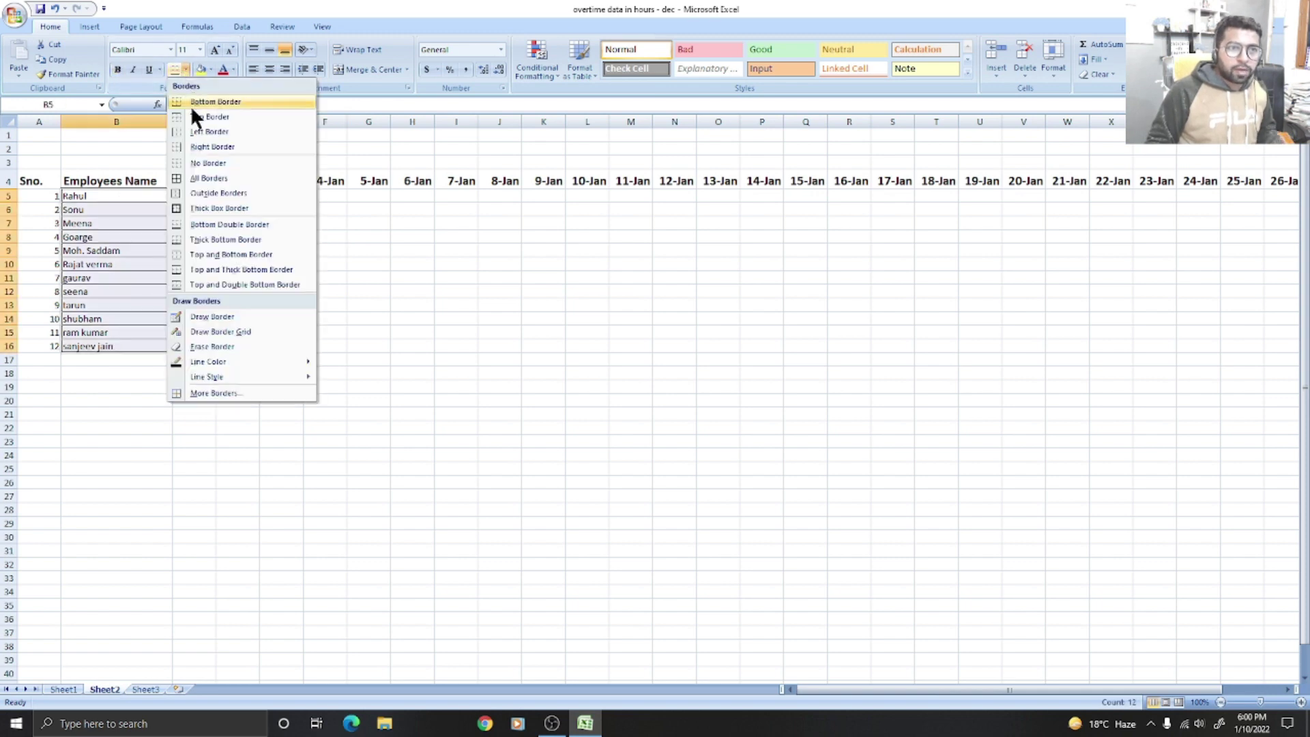
pyautogui.click(195, 159)
pyautogui.click(237, 305)
pyautogui.click(71, 228)
pyautogui.click(199, 195)
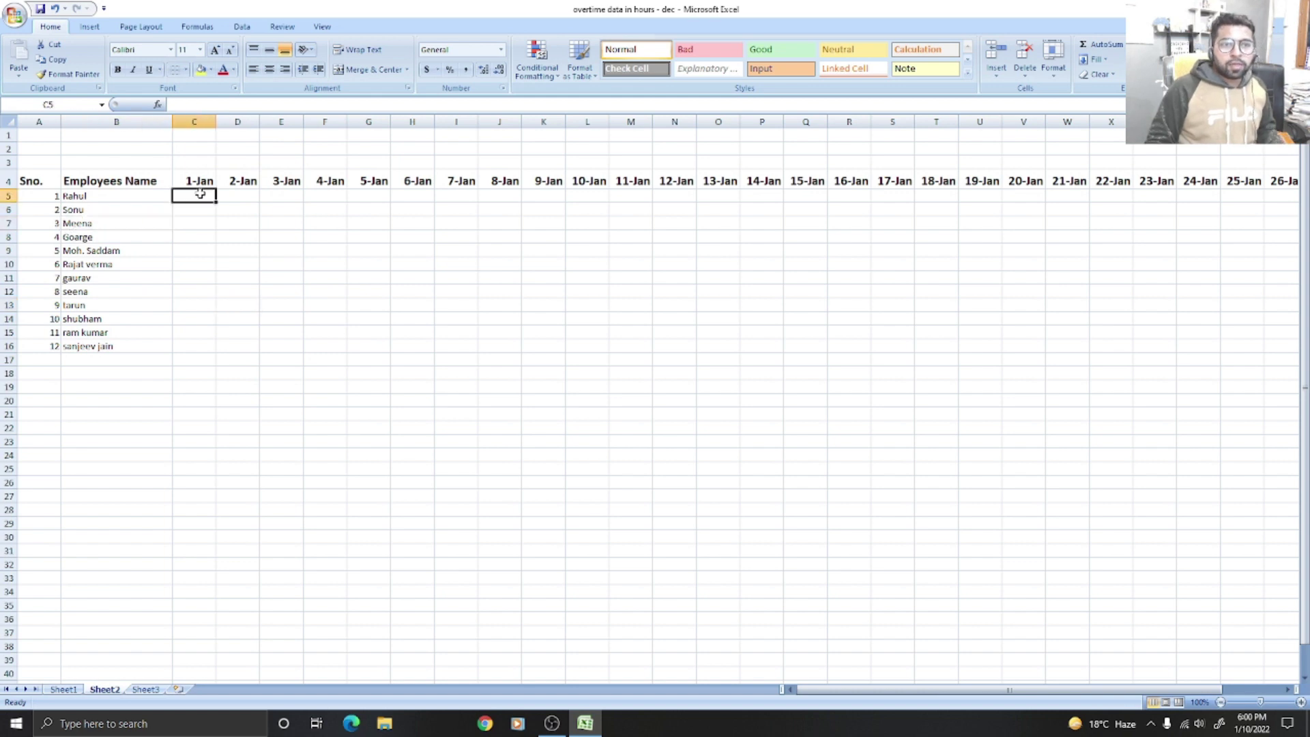
# Enter the attendance codes P, A and L in cells E18, E19 and E20 below the table
pyautogui.click(293, 373)
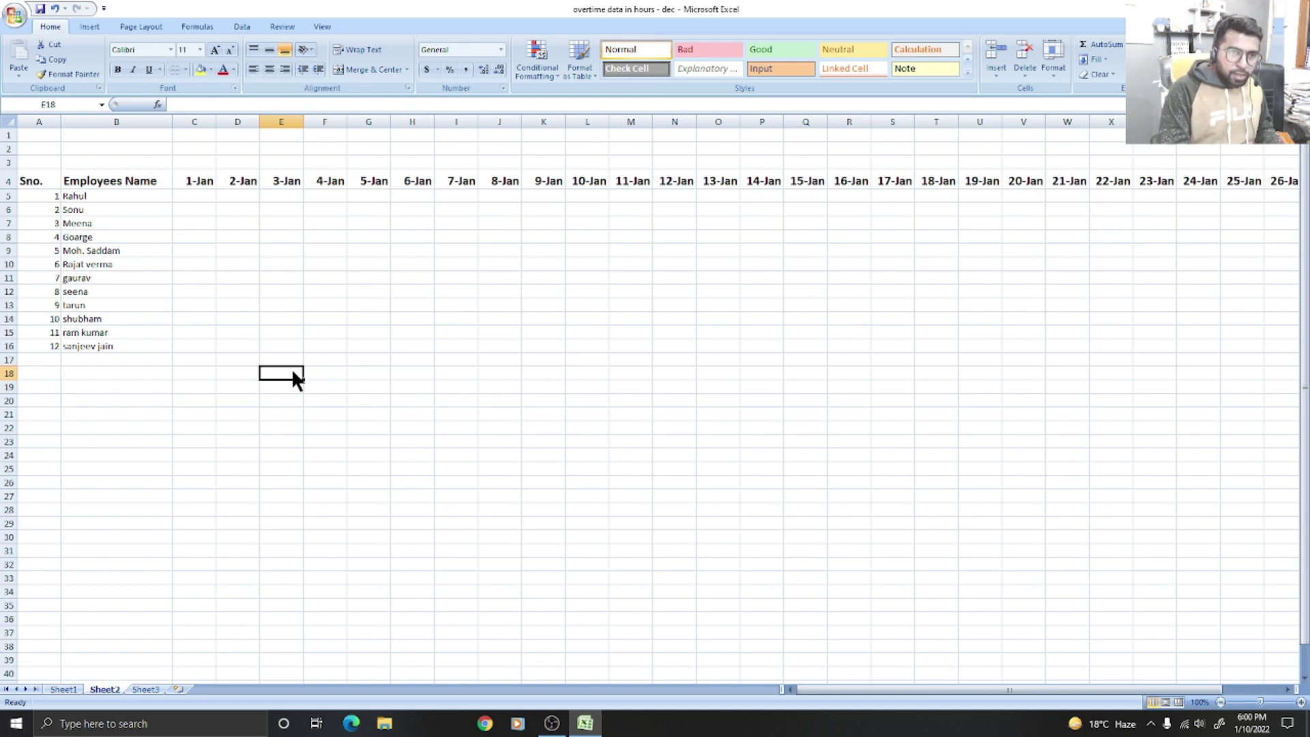
pyautogui.write('P')
pyautogui.press('Return')
pyautogui.write('A')
pyautogui.press('Return')
pyautogui.write('L')
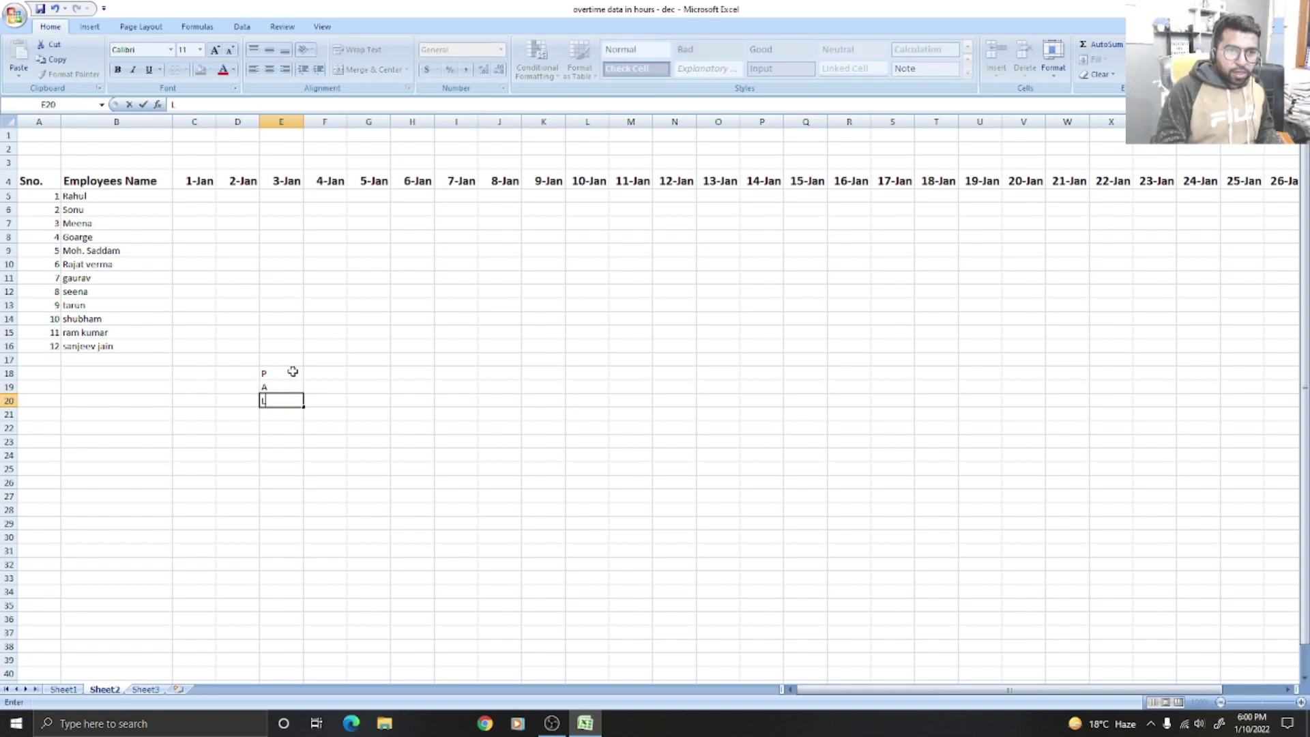
# Enter the code meanings Present, Absent and Leave in cells F18, F19 and F20
pyautogui.click(330, 374)
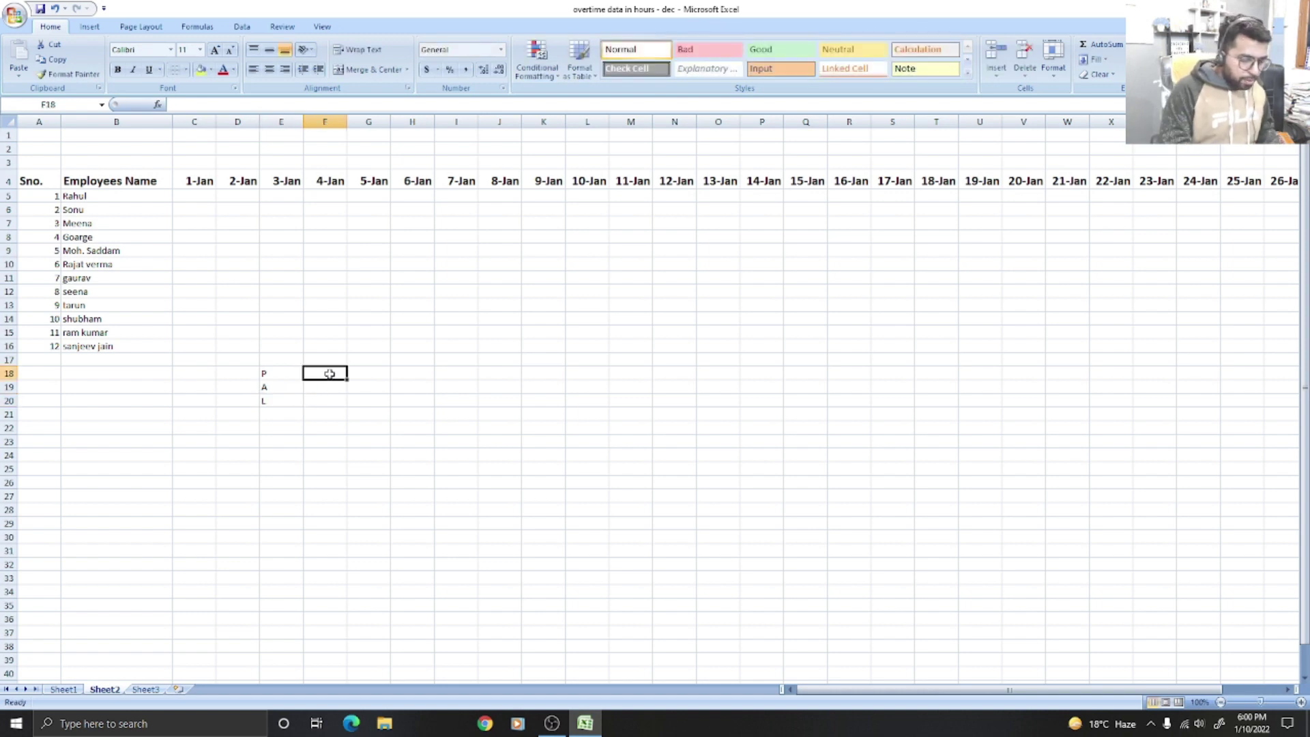
pyautogui.write('Pr')
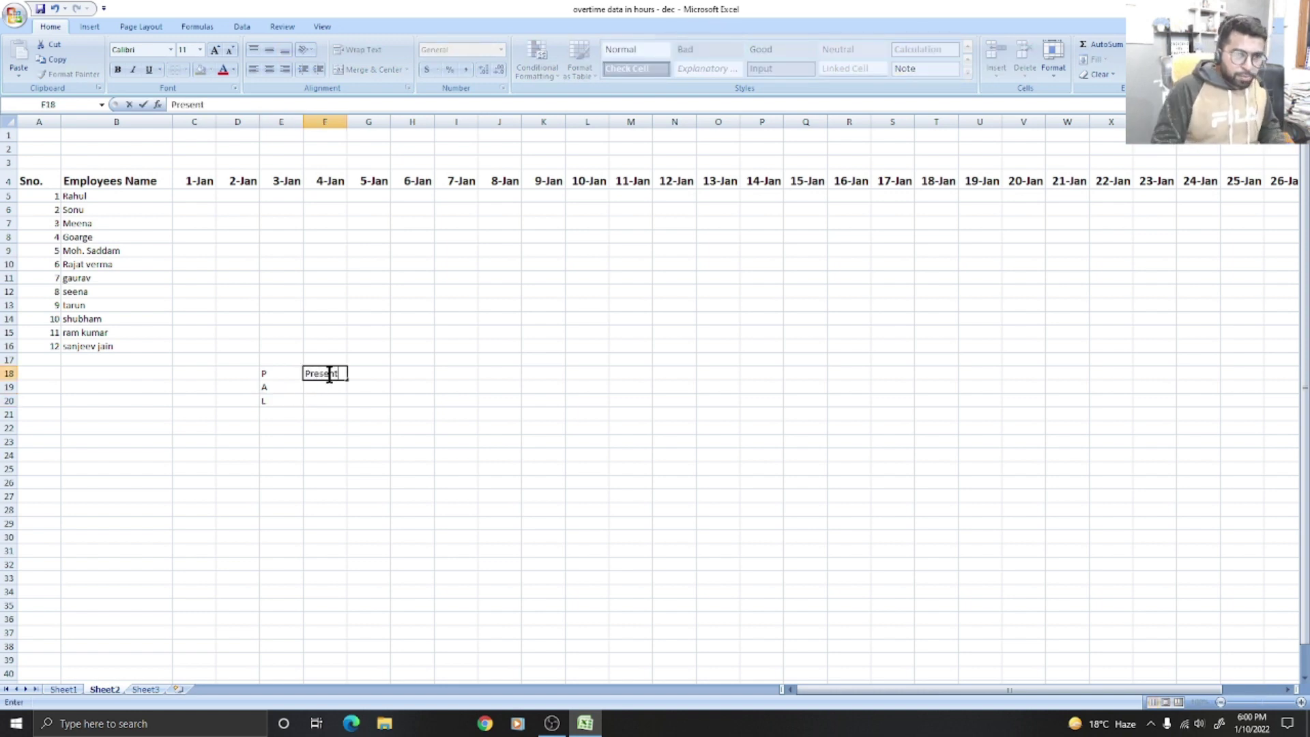
pyautogui.write('esent')
pyautogui.press('Return')
pyautogui.write('Absent')
pyautogui.press('Return')
pyautogui.write('Leave')
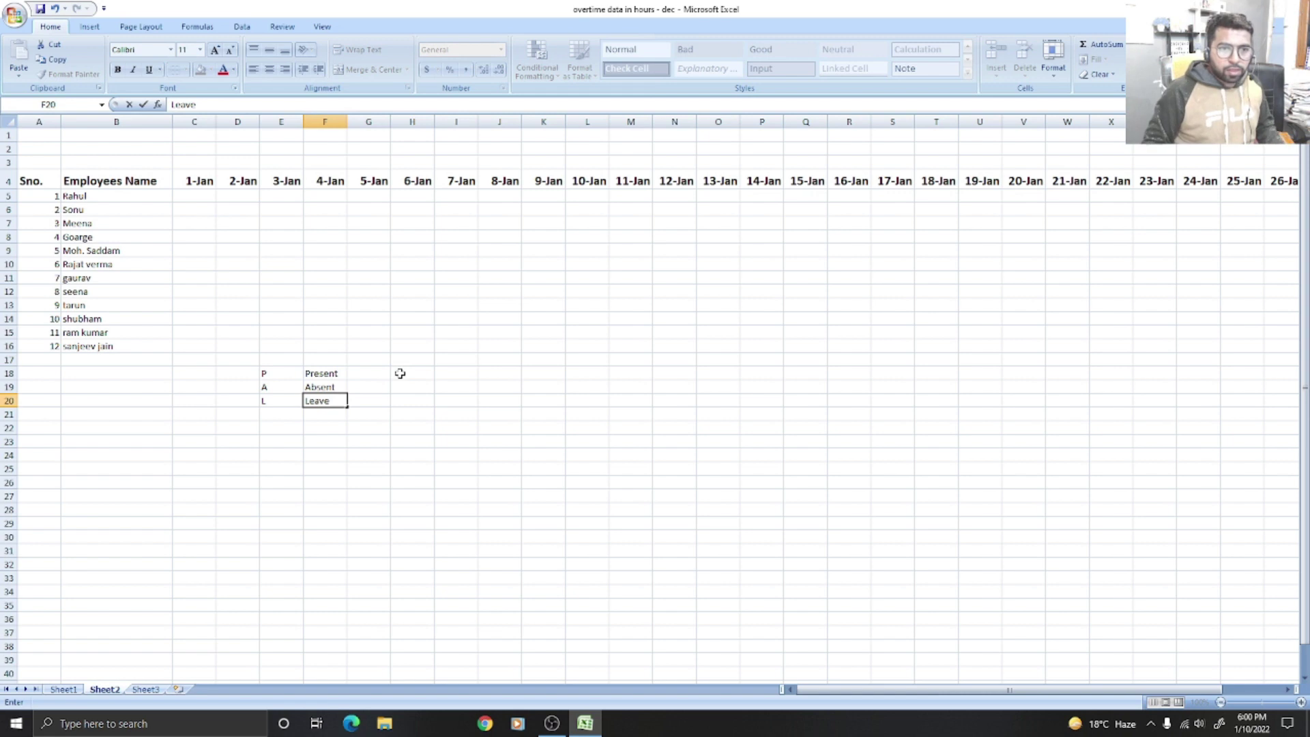
pyautogui.click(400, 373)
# Increase the height of employee rows 5 to 16 evenly
pyautogui.click(278, 371)
pyautogui.click(192, 220)
pyautogui.click(290, 205)
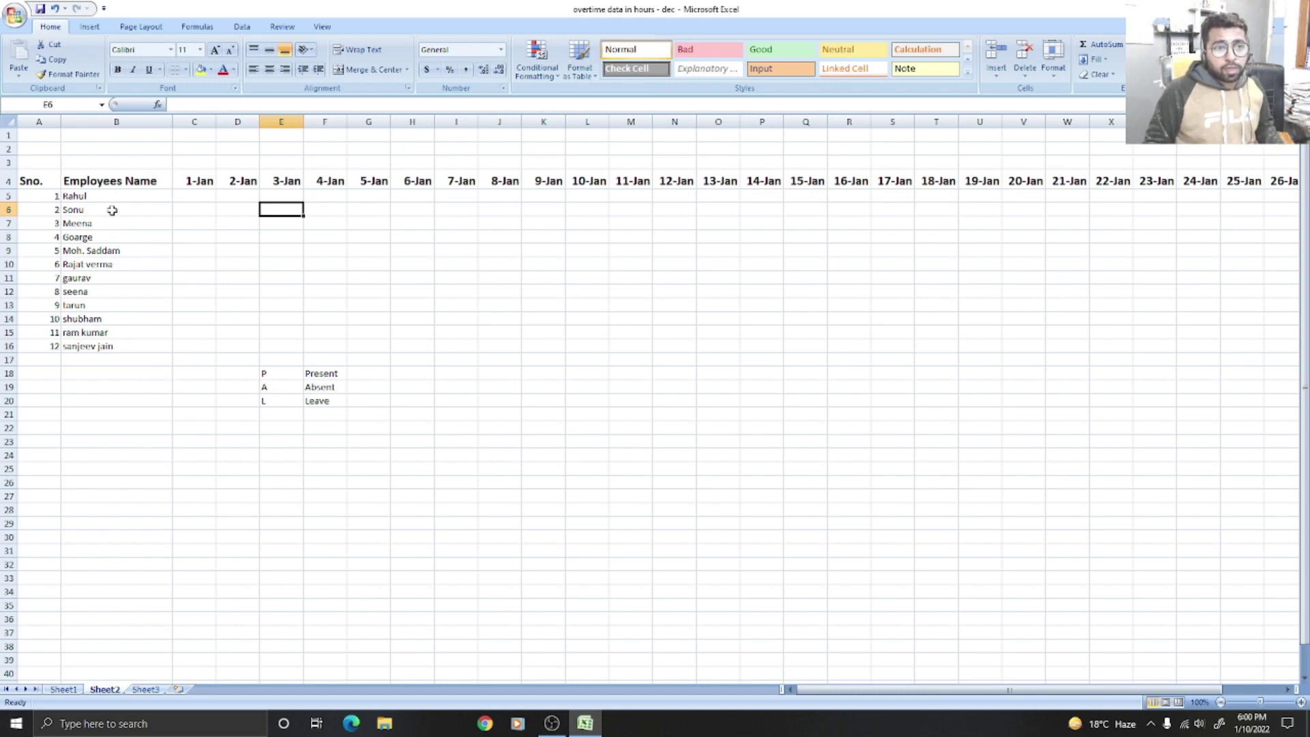
pyautogui.moveTo(9, 196); pyautogui.dragTo(10, 330)
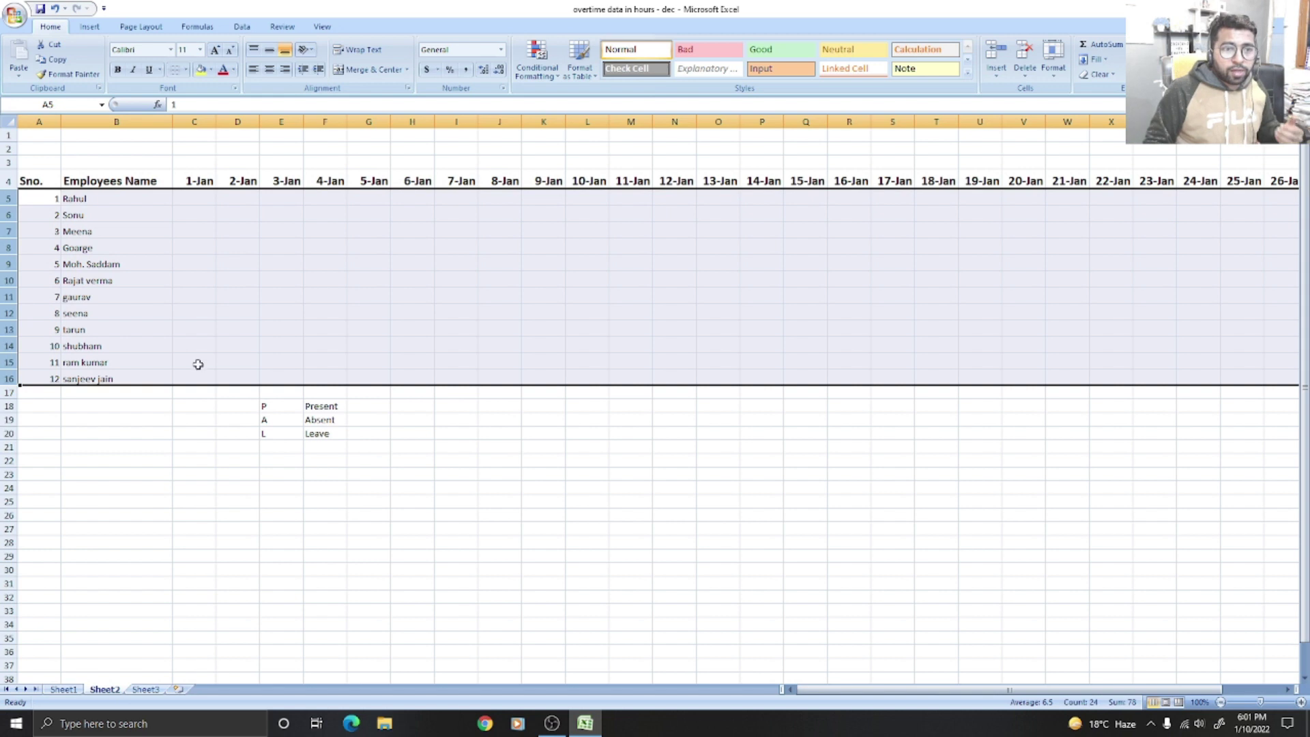
pyautogui.click(243, 437)
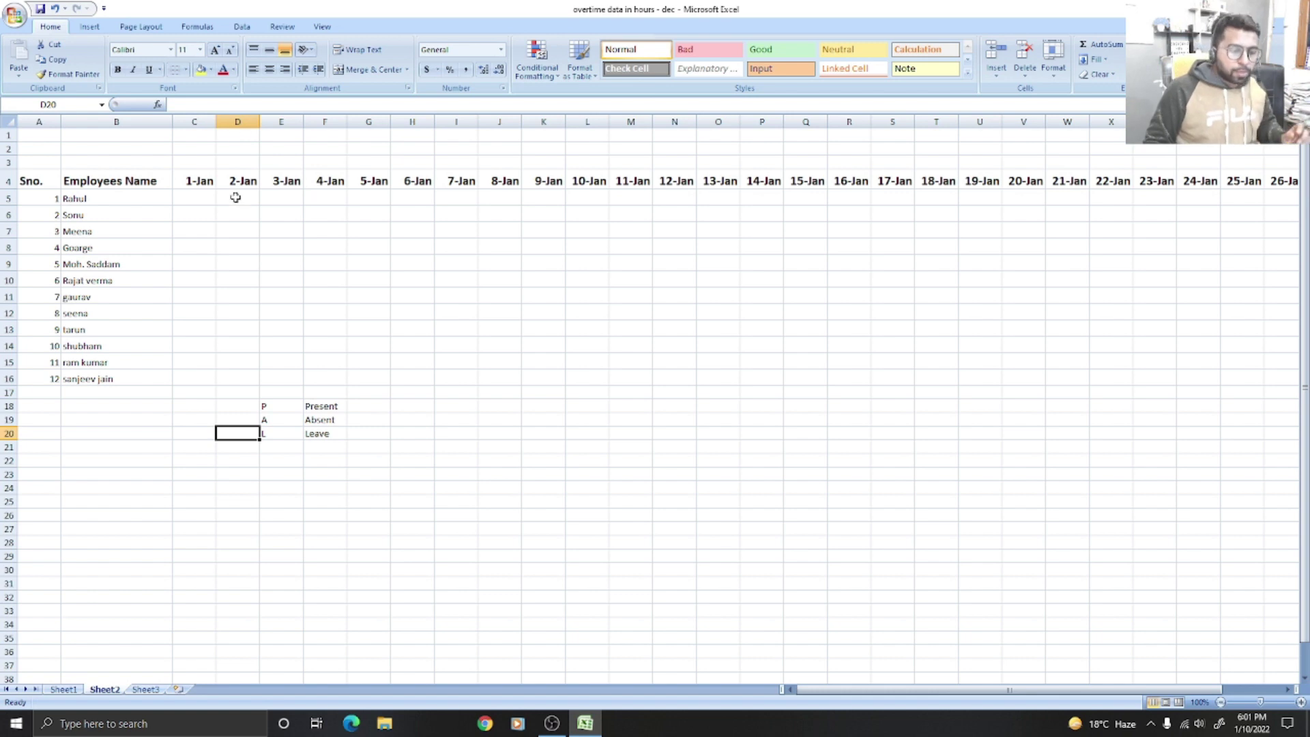
# Open the Windows Calendar app, check which January 2022 dates fall on Sunday, and close it
pyautogui.click(170, 727)
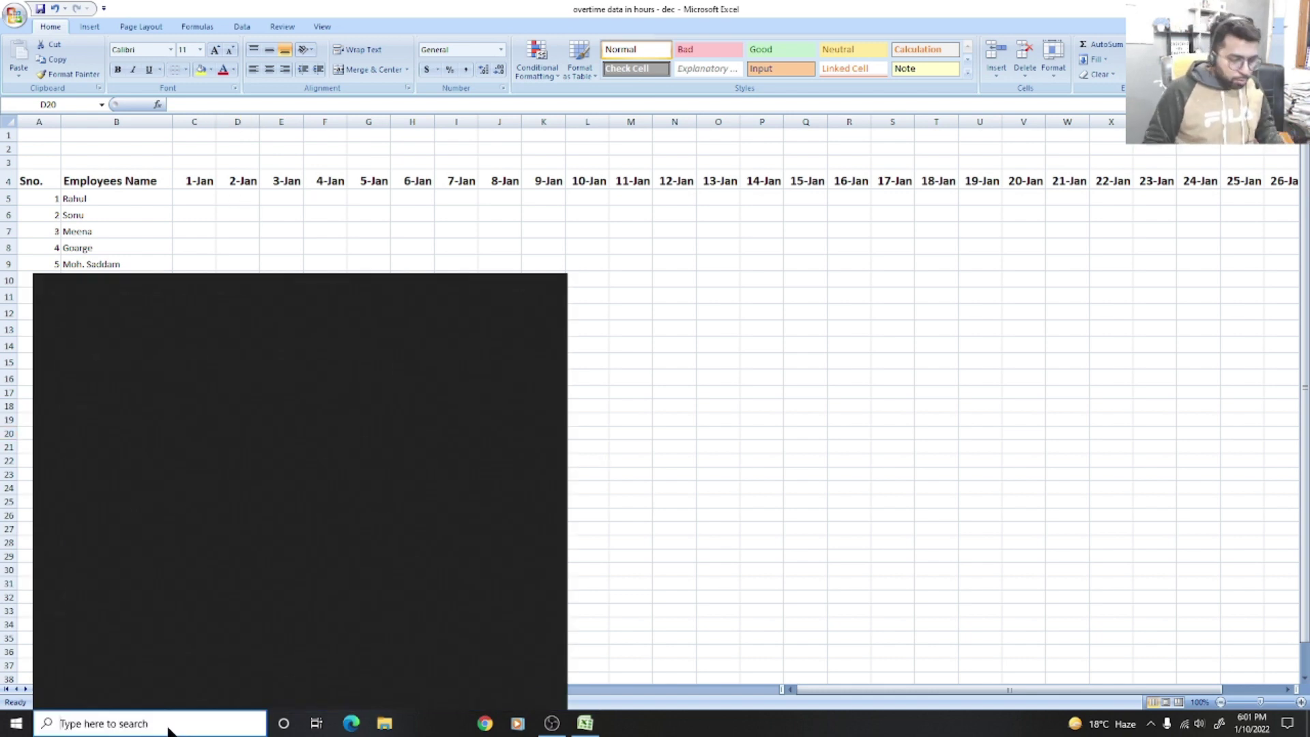
pyautogui.write('calende')
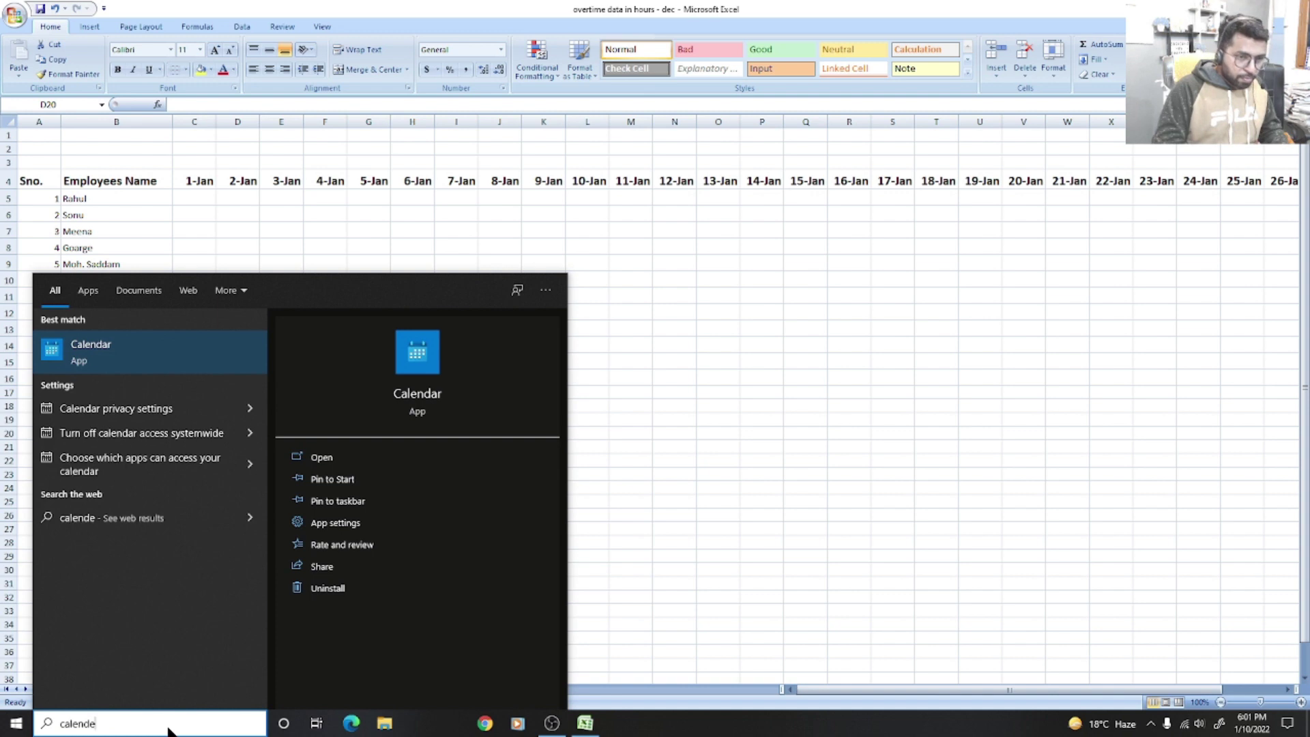
pyautogui.press('BackSpace')
pyautogui.write('ar')
pyautogui.click(110, 356)
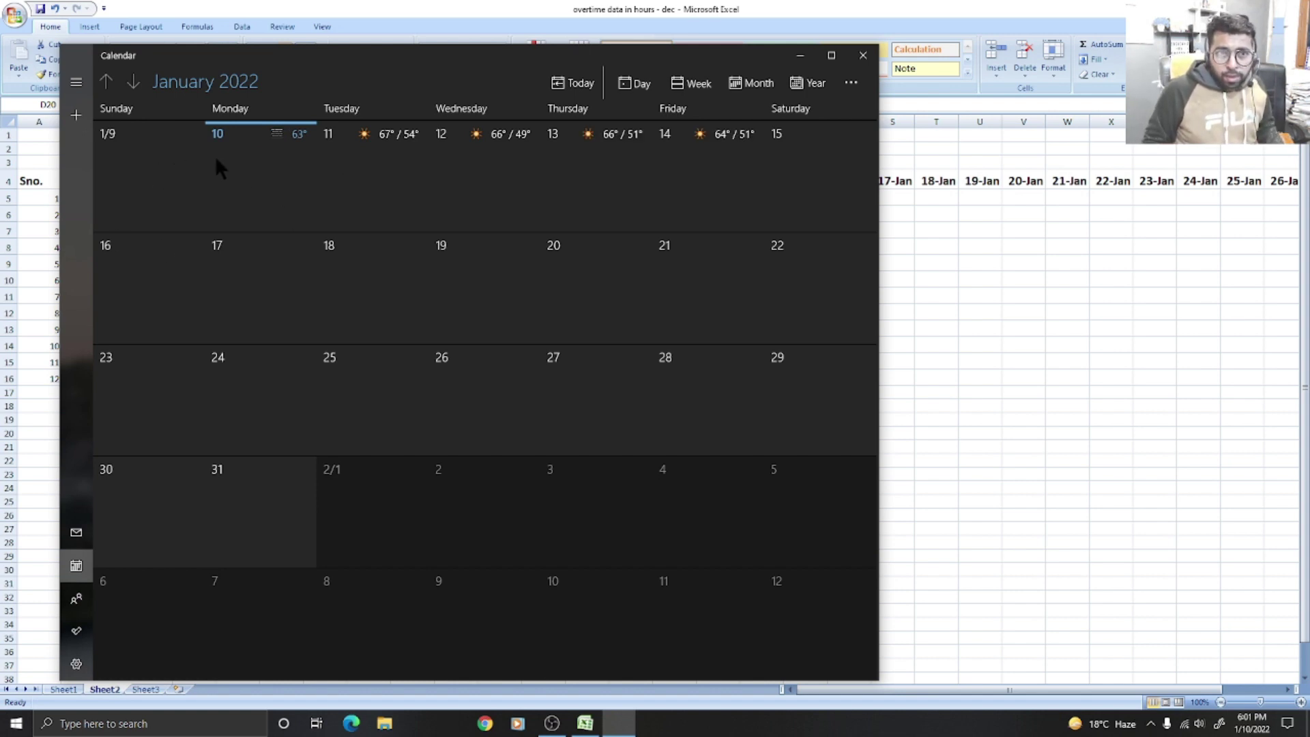
pyautogui.scroll(2, 260, 170)
pyautogui.scroll(-2, 260, 174)
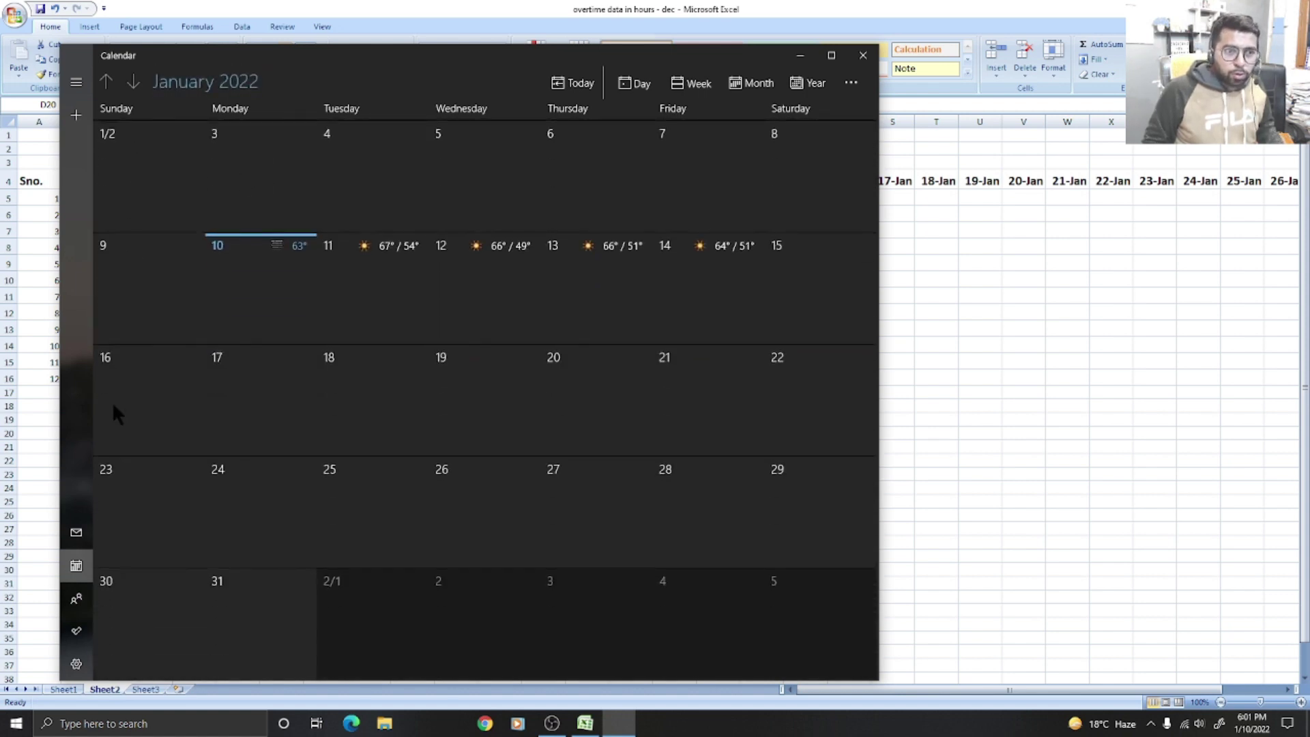
pyautogui.click(864, 55)
# Fill the 2-Jan and 9-Jan cells of rows 5 to 16 with yellow to mark the Sundays
pyautogui.click(267, 199)
pyautogui.moveTo(229, 196); pyautogui.dragTo(249, 380)
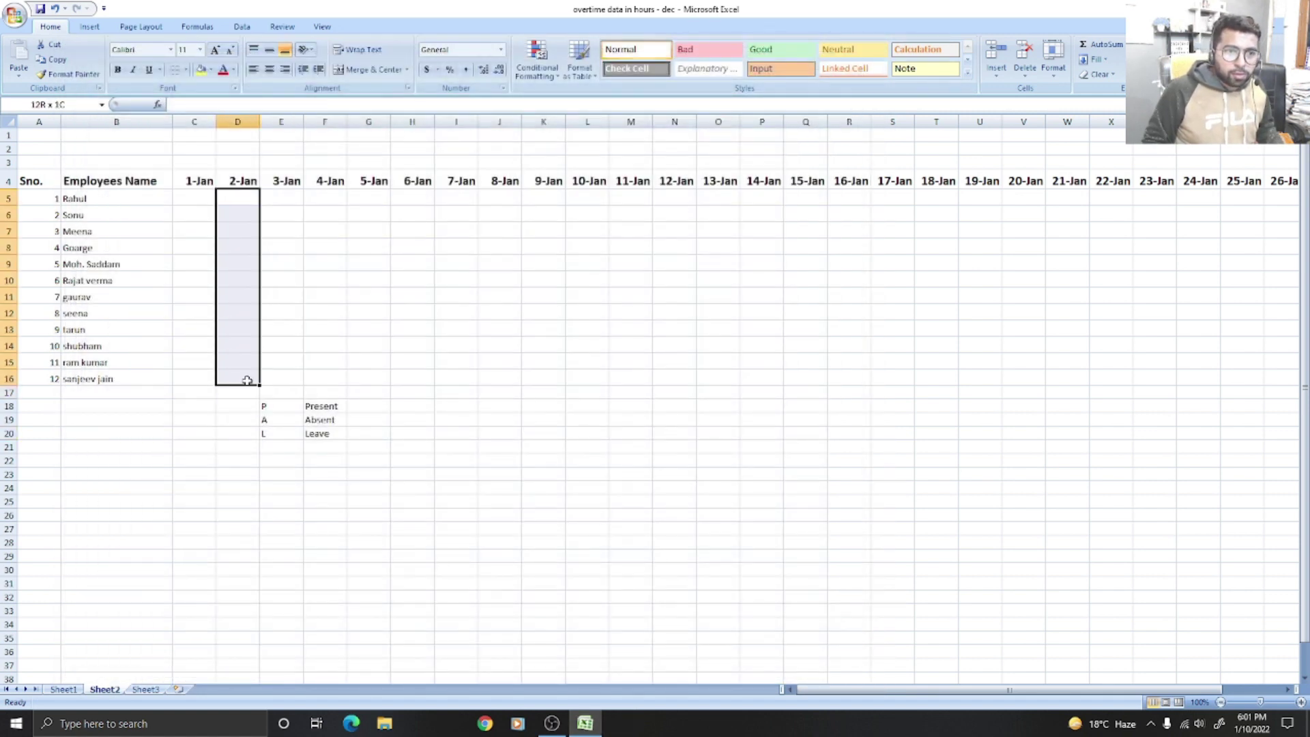
pyautogui.click(200, 71)
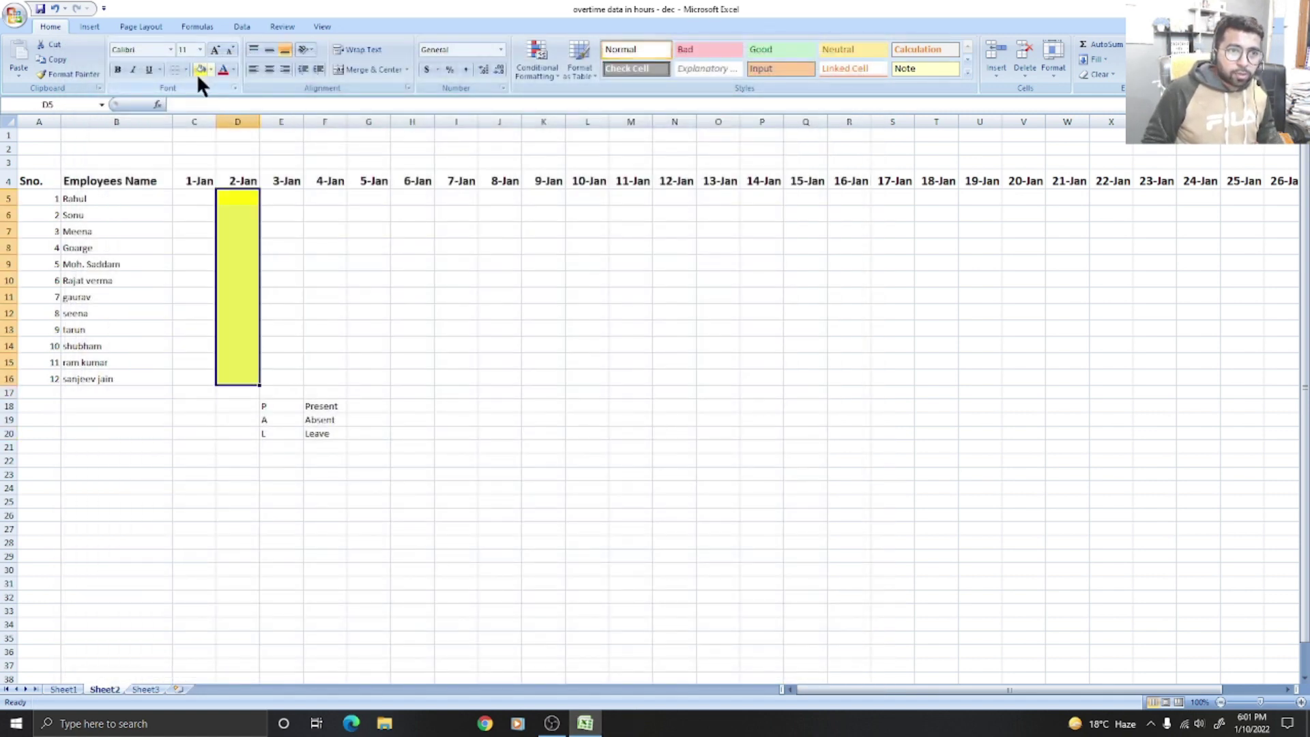
pyautogui.moveTo(531, 195); pyautogui.dragTo(555, 378)
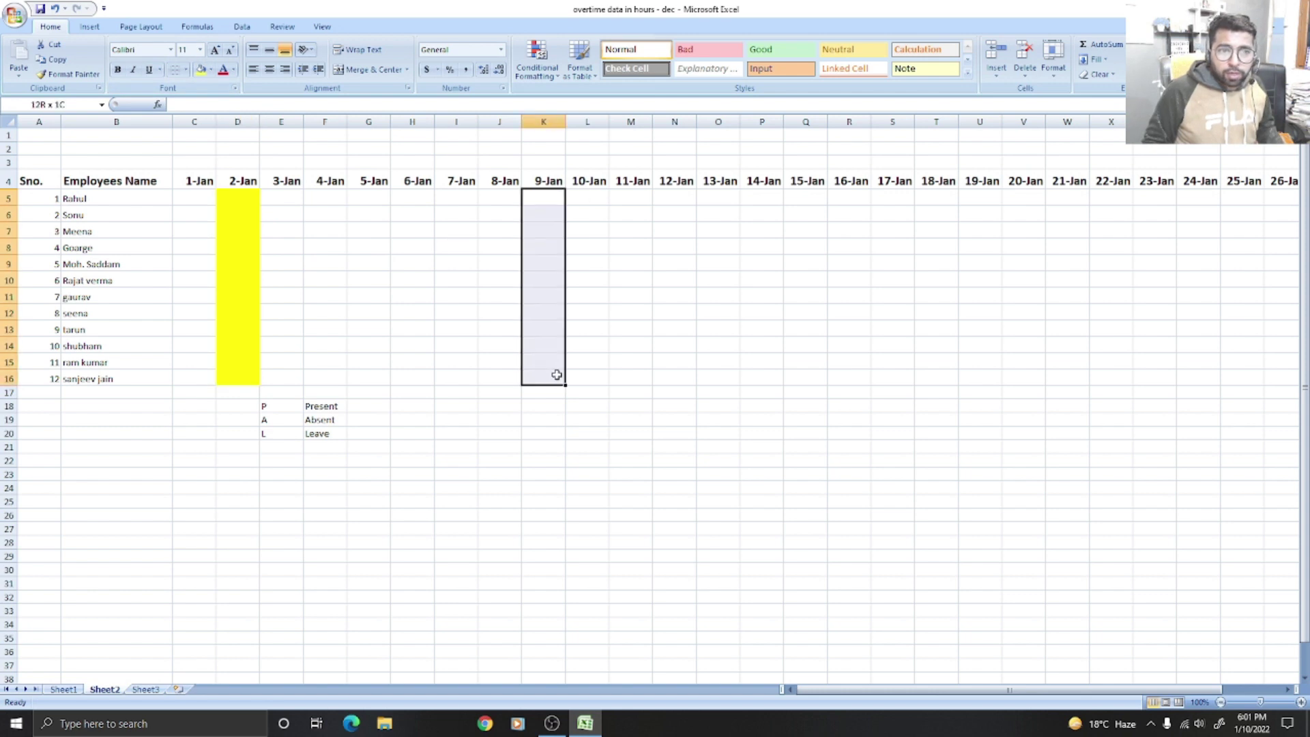
pyautogui.click(199, 71)
# Fill the 16-Jan, 23-Jan and 30-Jan cells of rows 5 to 16 with the same yellow
pyautogui.moveTo(836, 198); pyautogui.dragTo(850, 379)
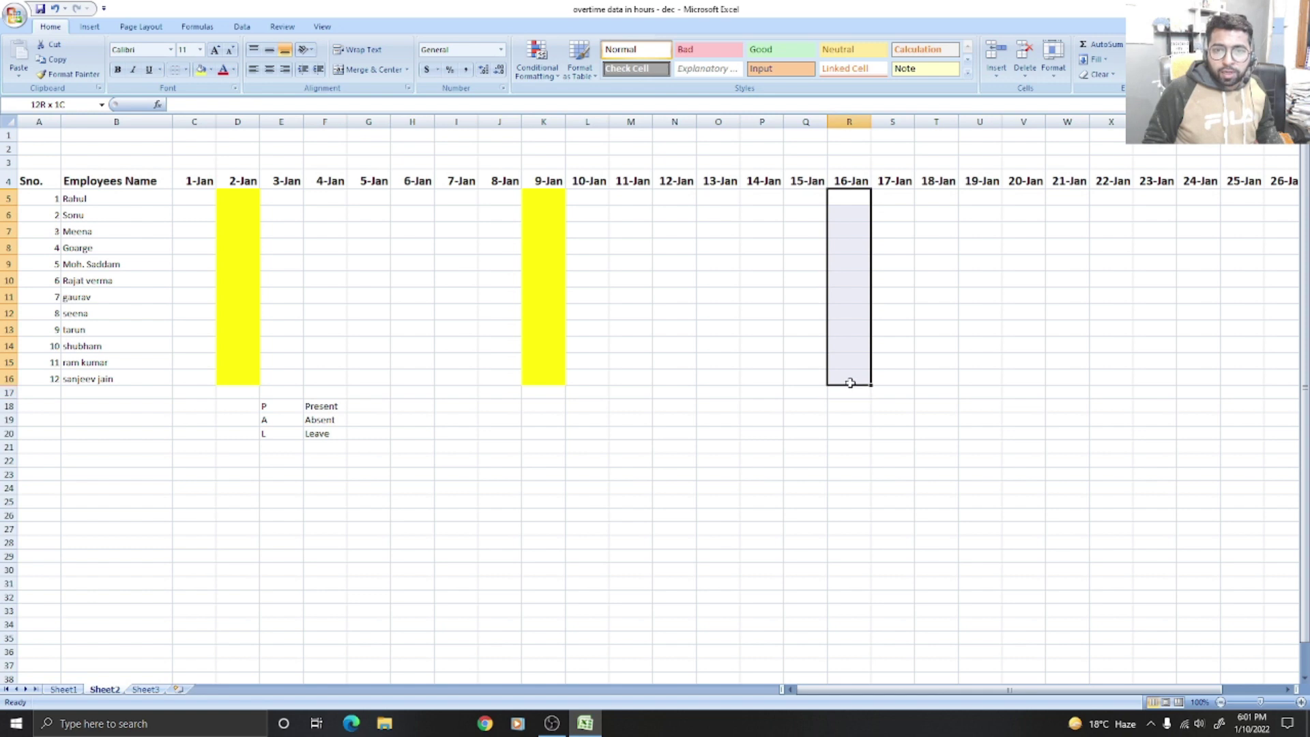
pyautogui.click(198, 68)
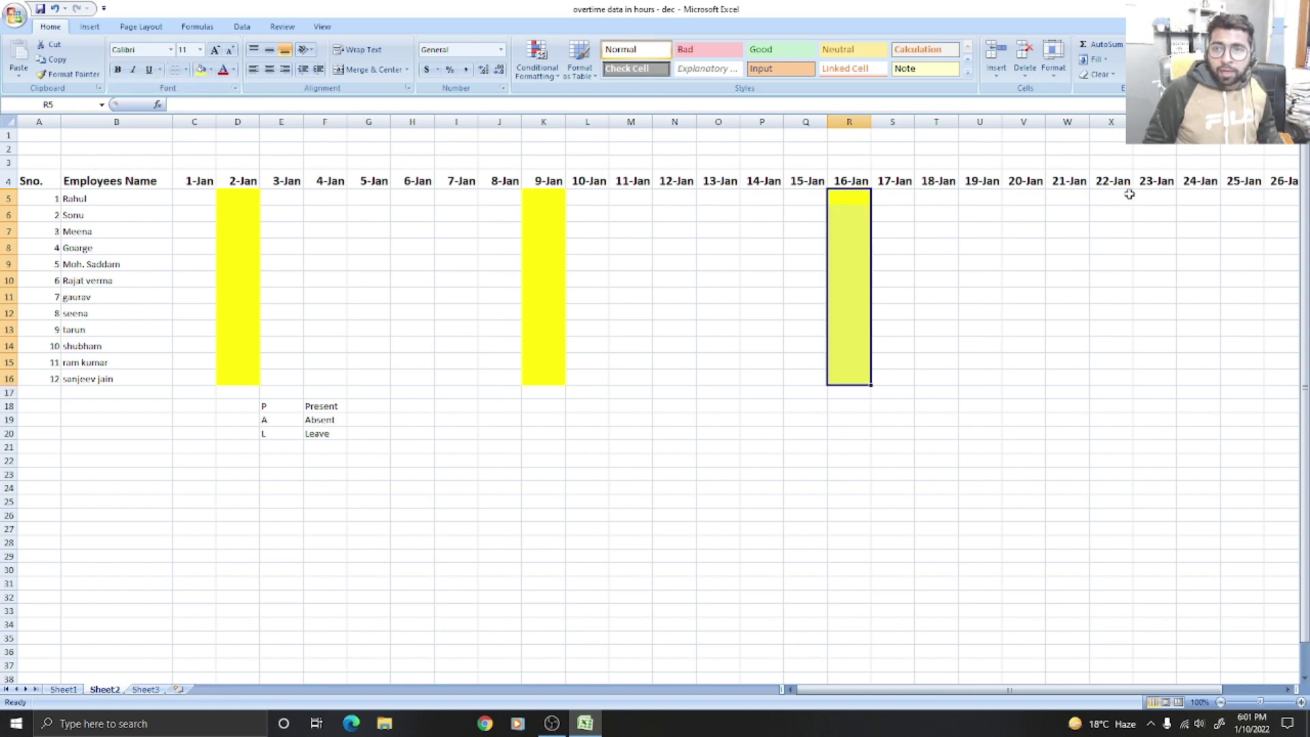
pyautogui.moveTo(1148, 196); pyautogui.dragTo(1154, 375)
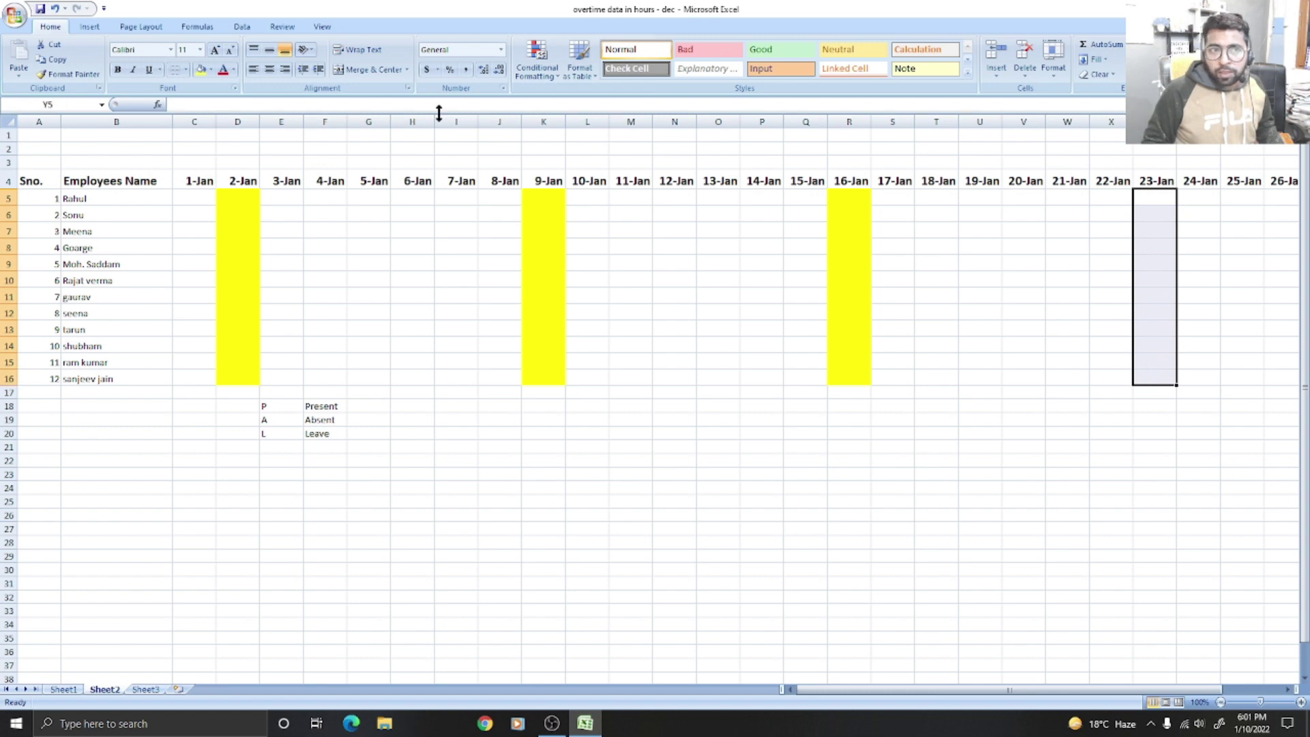
pyautogui.click(199, 69)
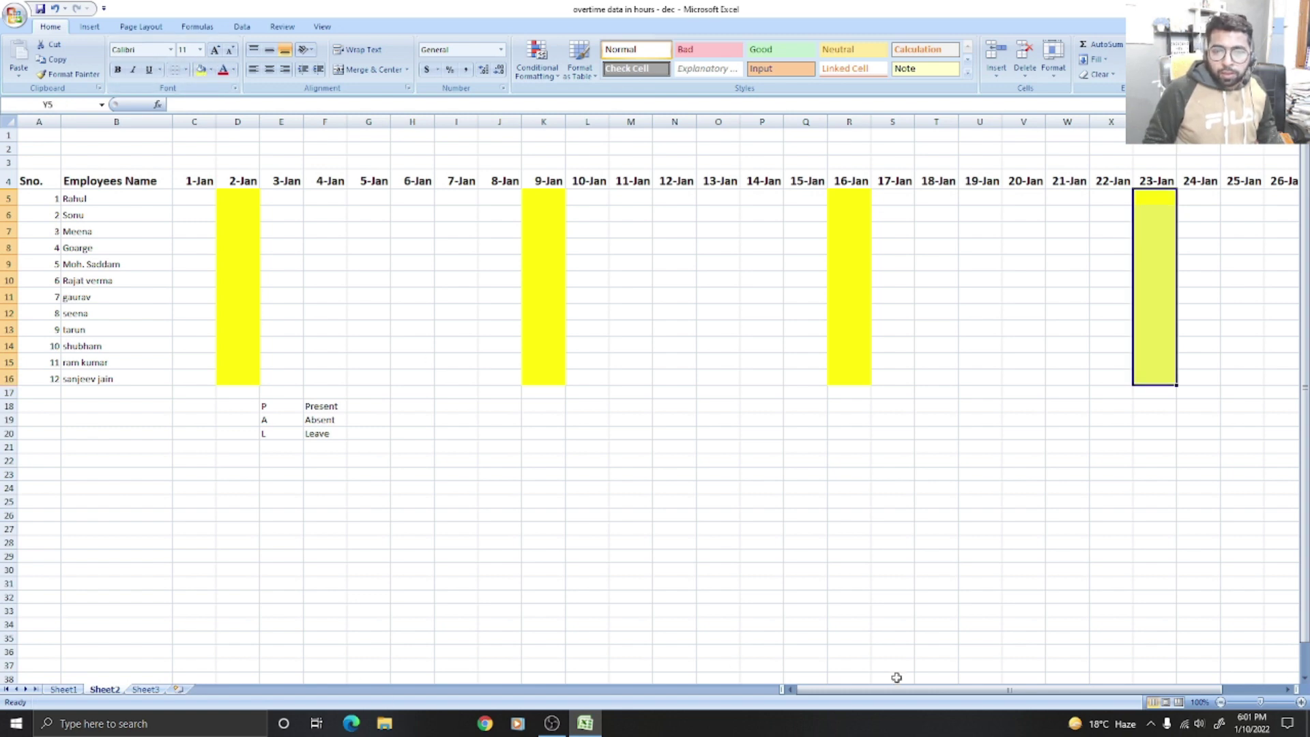
pyautogui.moveTo(898, 685); pyautogui.dragTo(982, 685)
pyautogui.moveTo(1211, 195); pyautogui.dragTo(1210, 379)
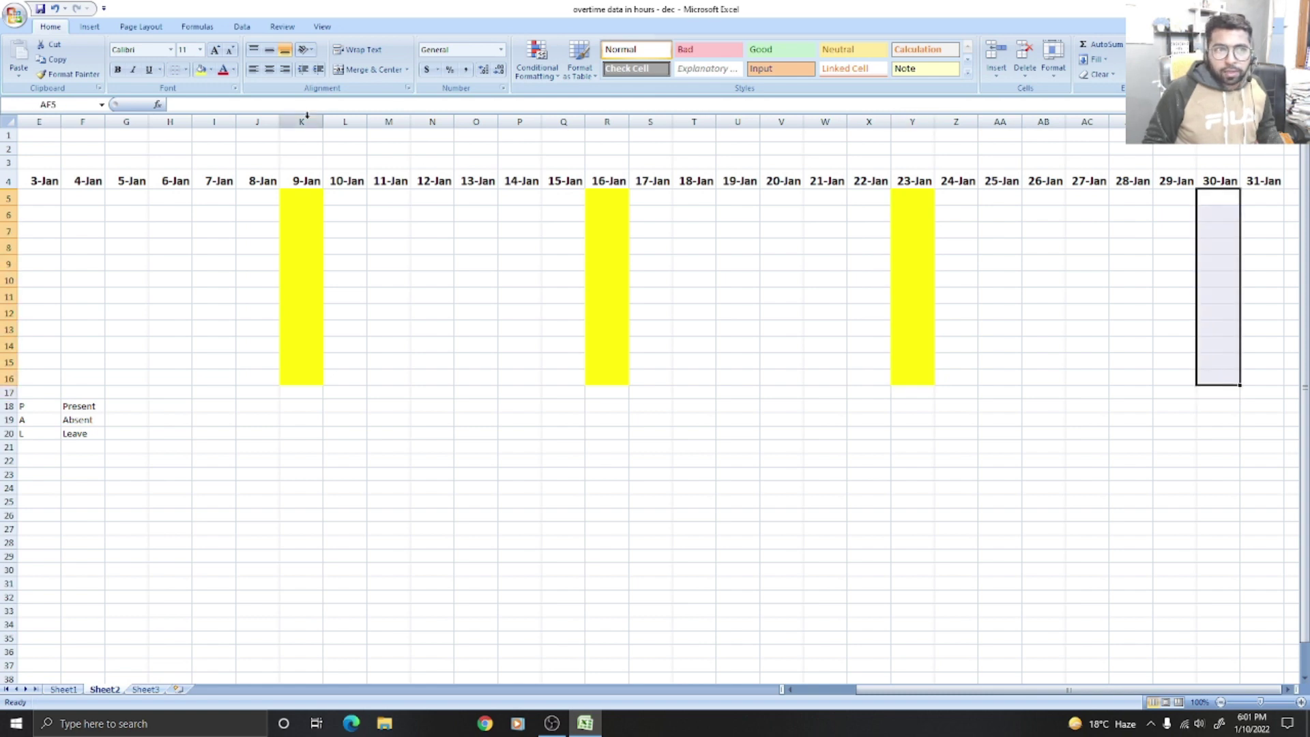
pyautogui.click(199, 69)
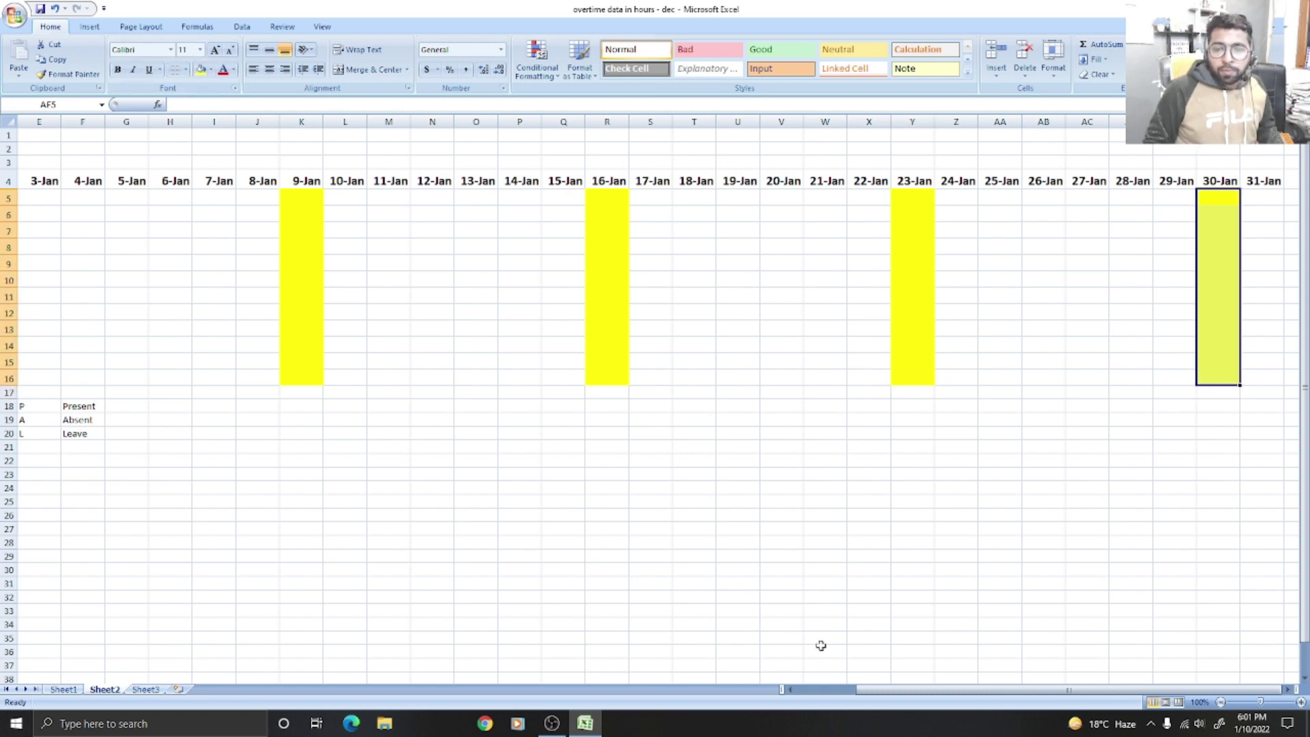
pyautogui.moveTo(873, 686); pyautogui.dragTo(828, 689)
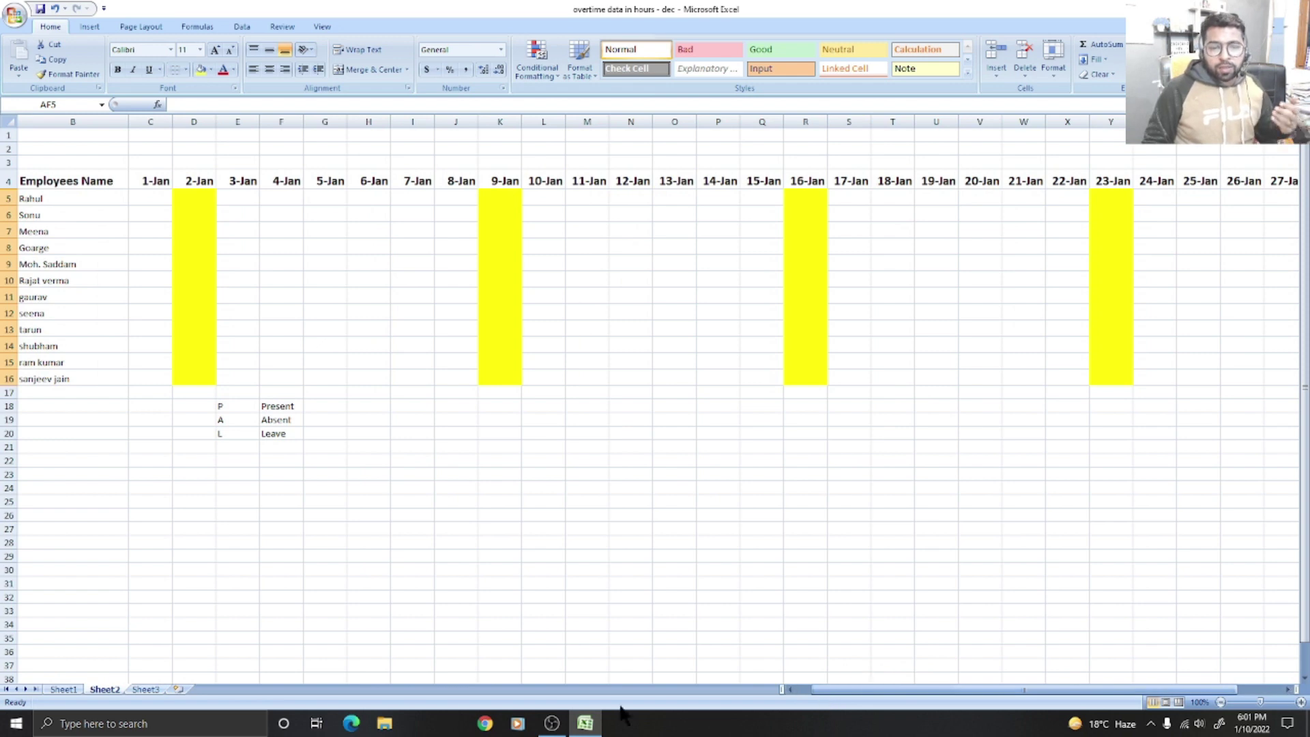
pyautogui.click(550, 726)
pyautogui.click(548, 730)
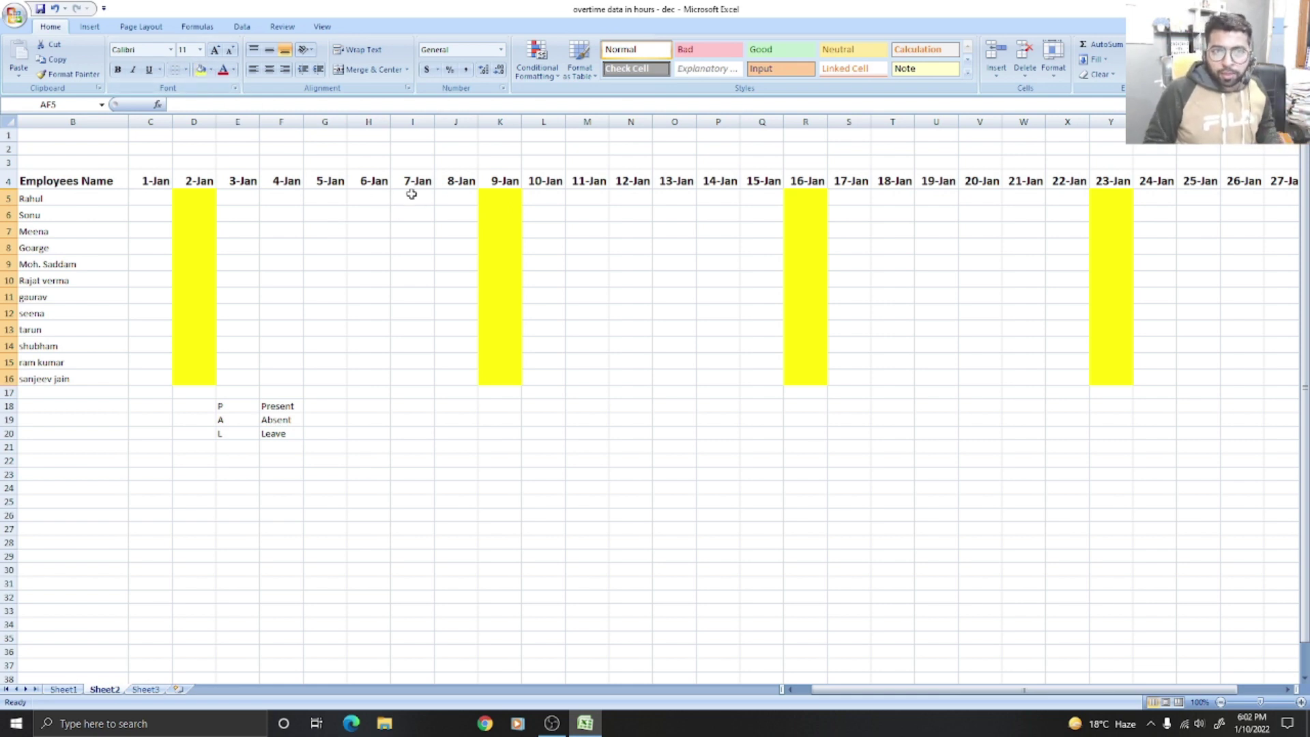
pyautogui.click(232, 69)
pyautogui.click(231, 66)
pyautogui.click(208, 70)
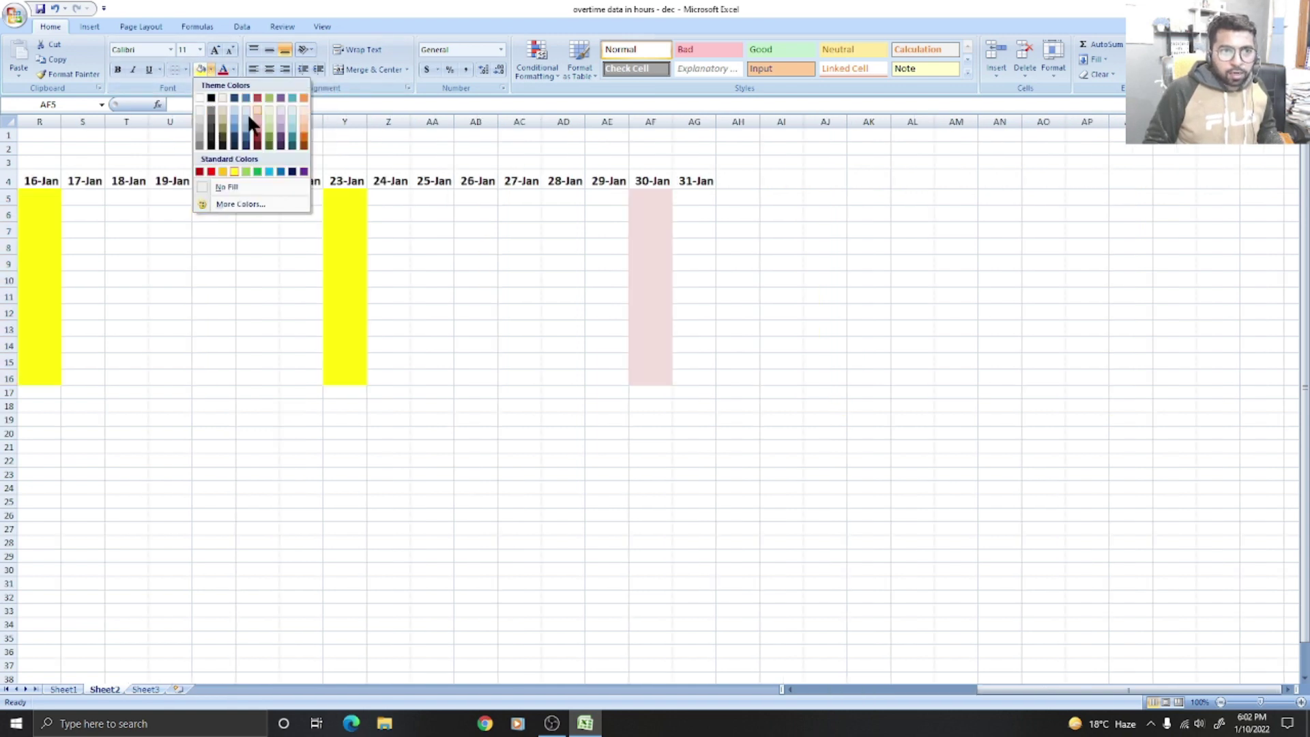
pyautogui.click(460, 247)
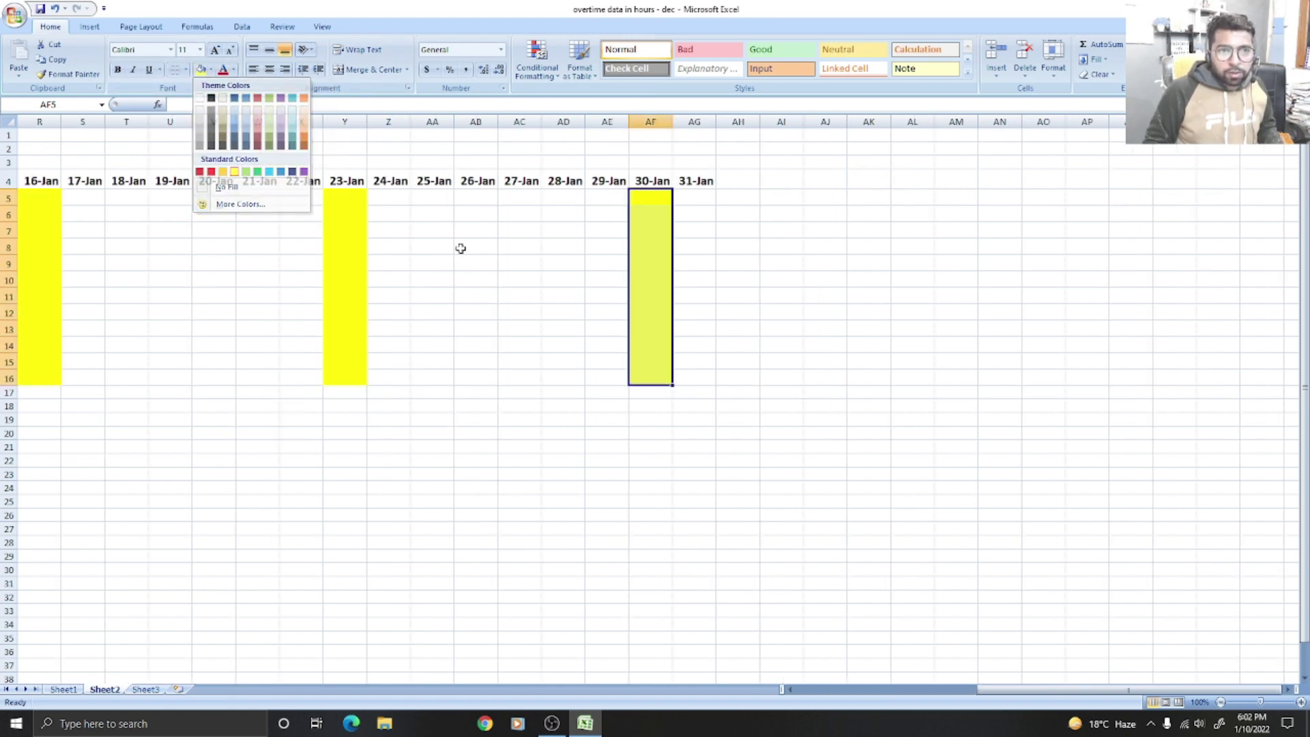
# Fill the 7-Jan and 20-Jan cells of rows 5 to 16 with light green to mark the special days
pyautogui.moveTo(827, 690); pyautogui.dragTo(778, 690)
pyautogui.moveTo(452, 198); pyautogui.dragTo(461, 378)
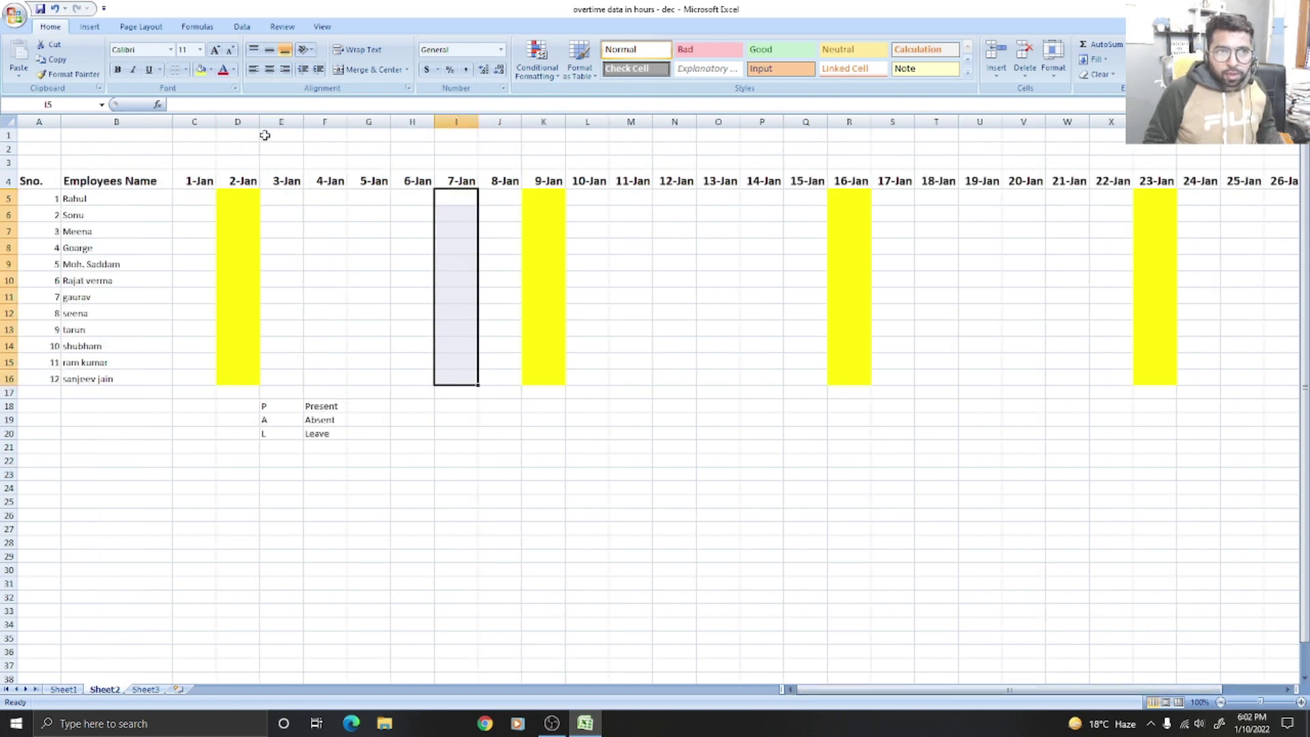
pyautogui.click(211, 69)
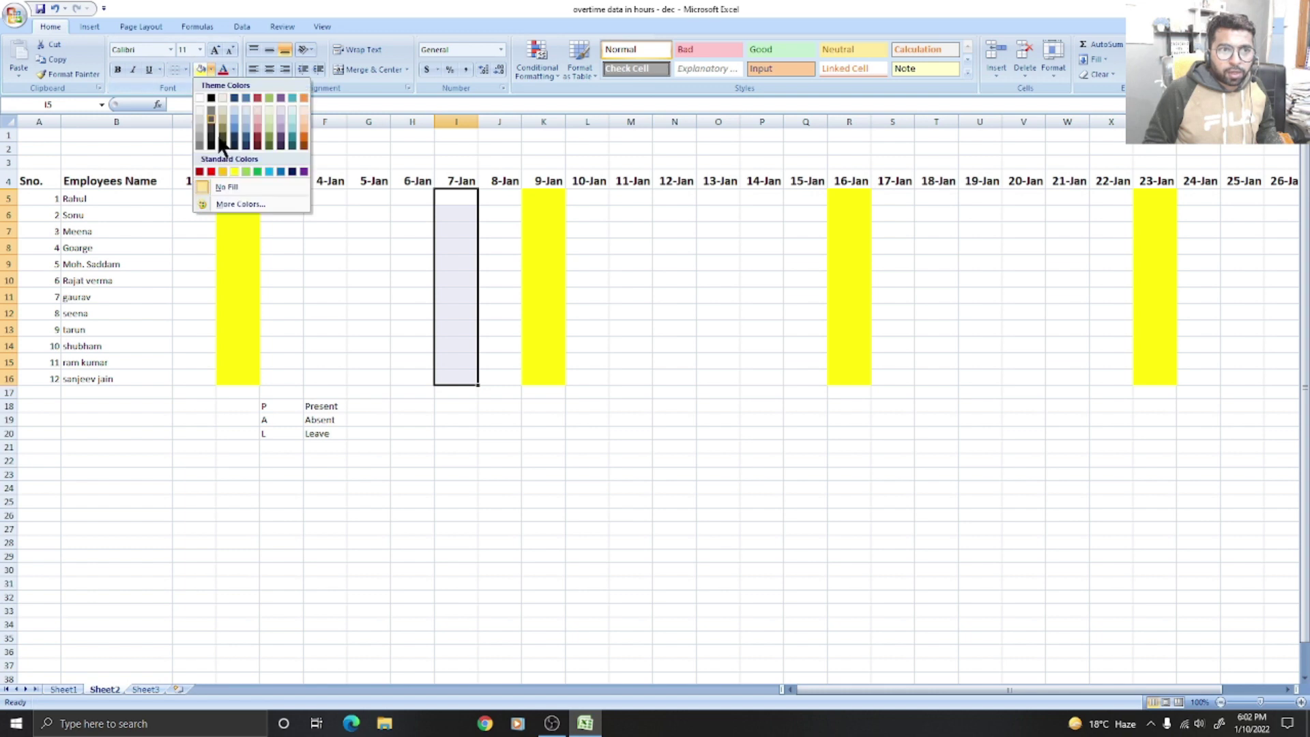
pyautogui.click(246, 171)
pyautogui.click(761, 295)
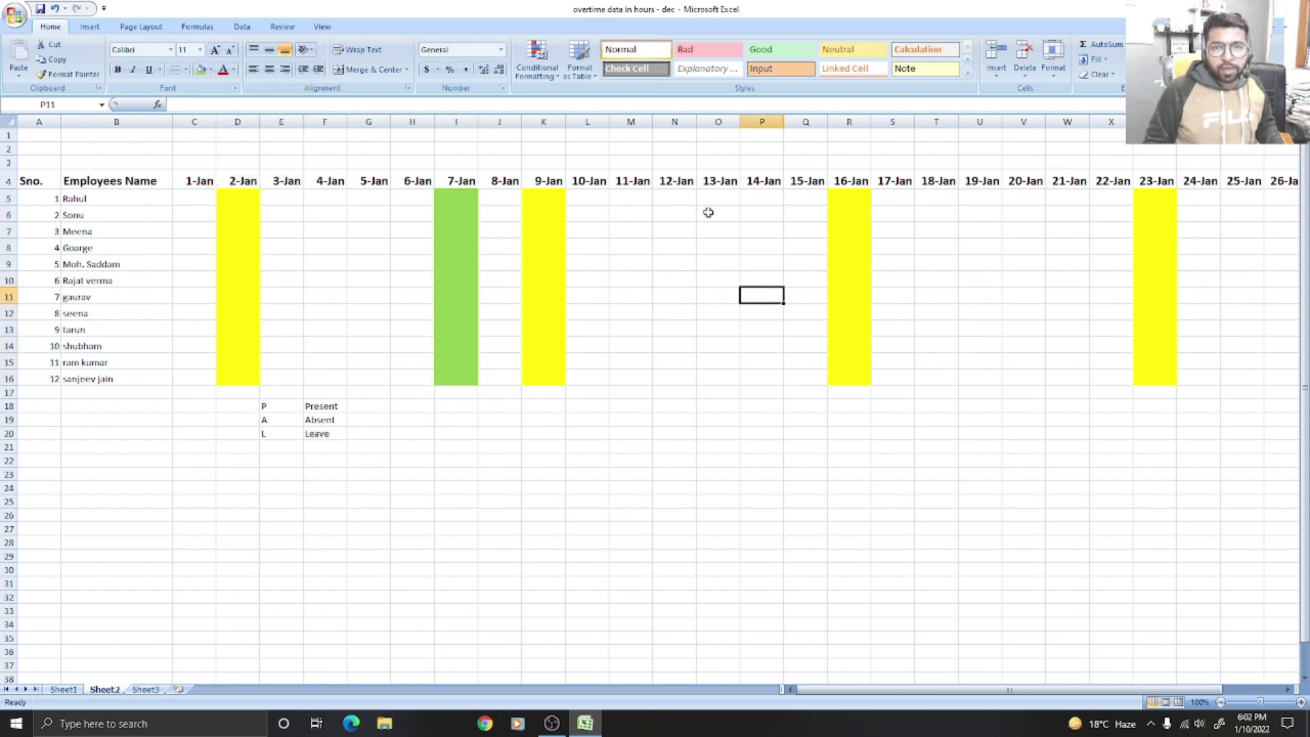
pyautogui.moveTo(1023, 198); pyautogui.dragTo(1026, 382)
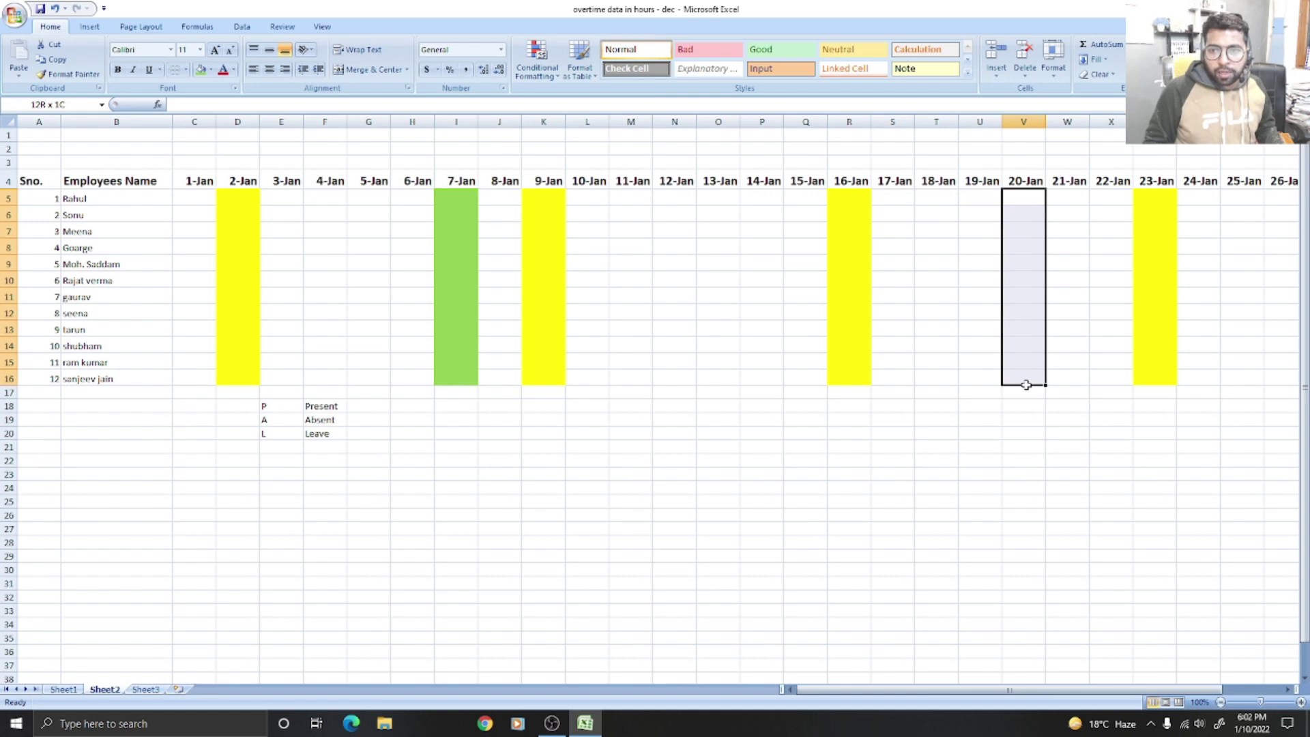
pyautogui.click(199, 70)
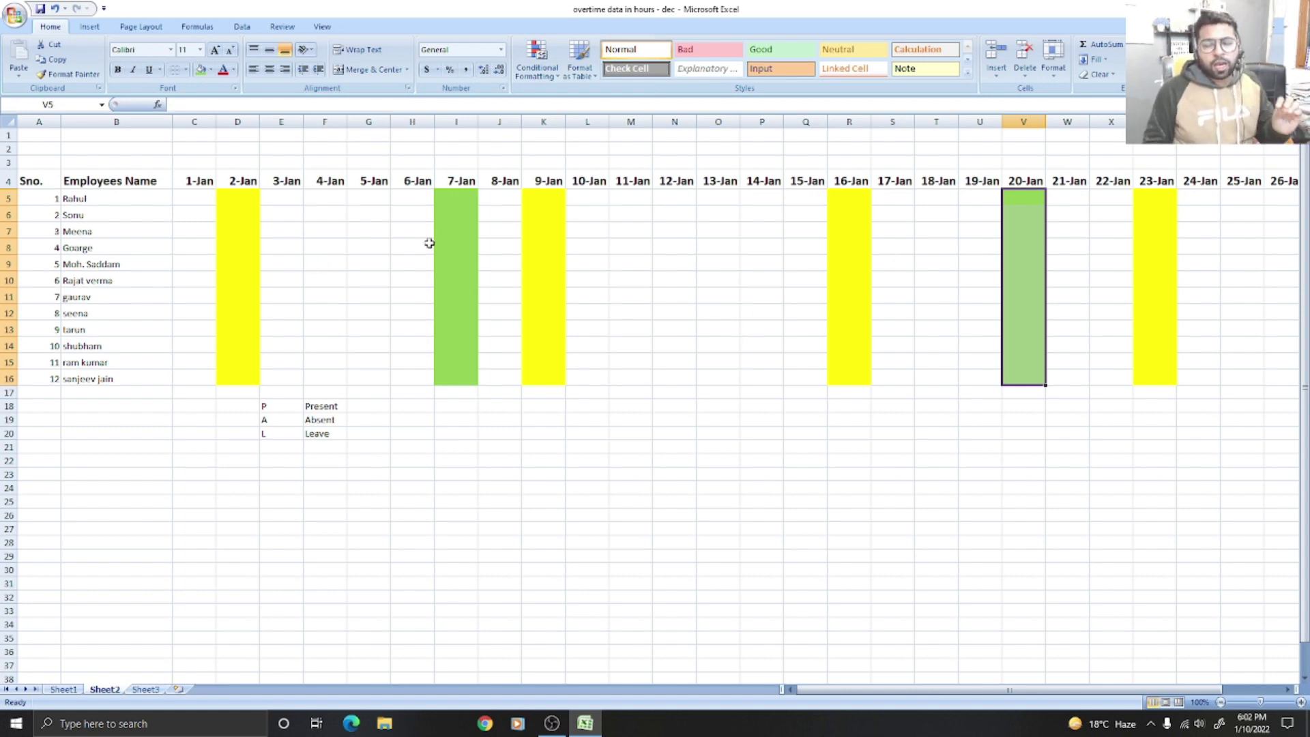
# Enter the 1-Jan attendance codes for rows 5 to 10 as p, p, A, P, P, A
pyautogui.click(199, 194)
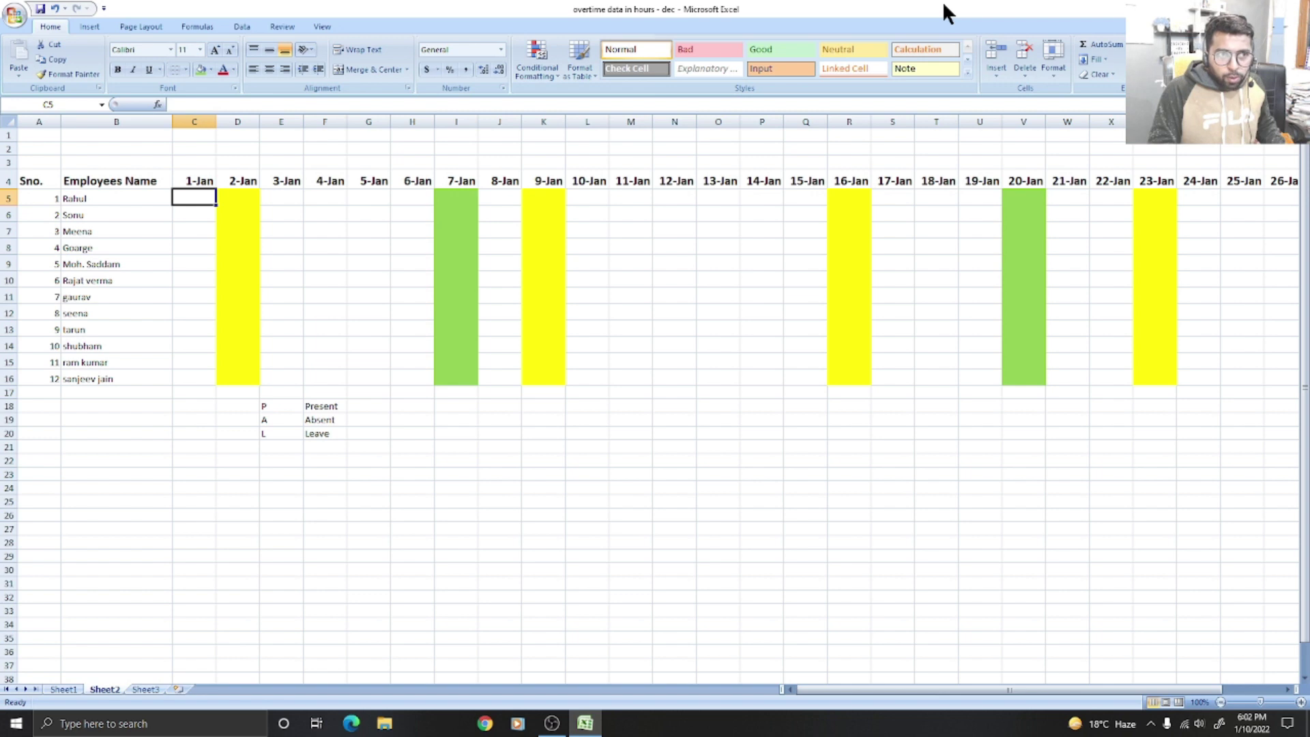
pyautogui.write('p')
pyautogui.press('Return')
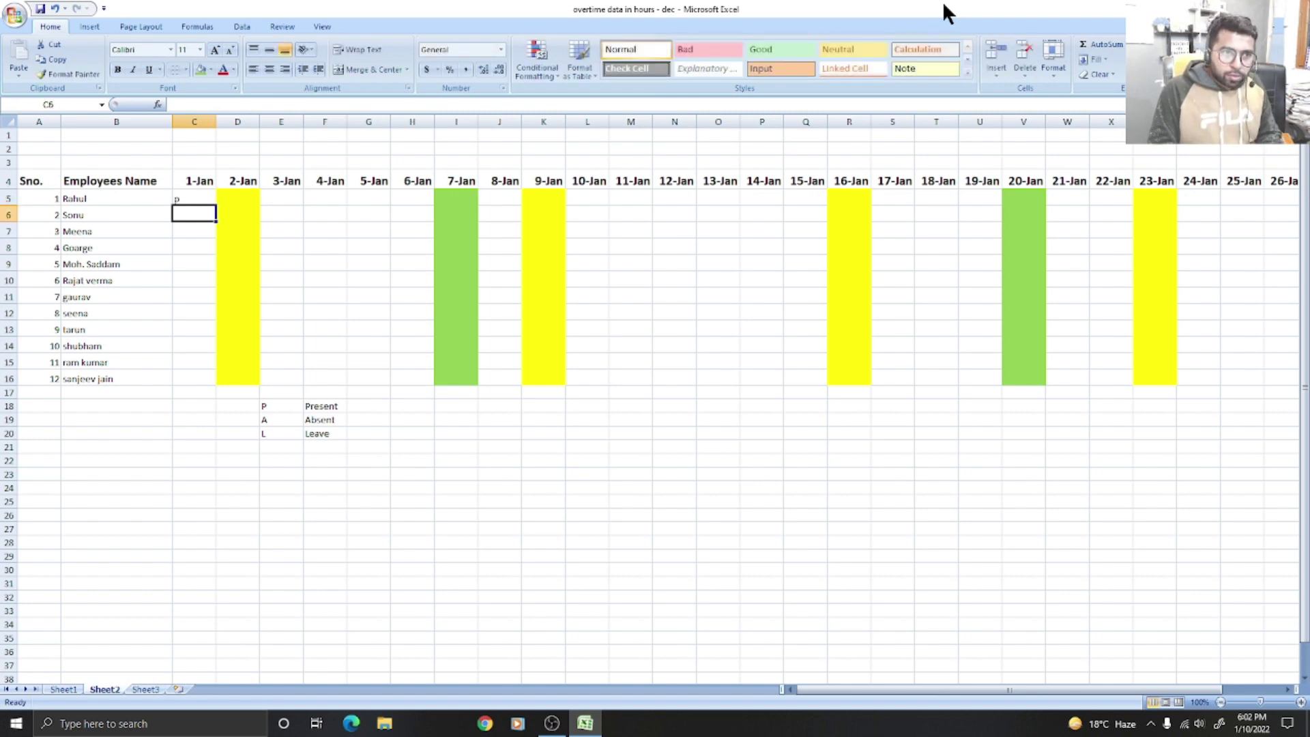
pyautogui.write('p')
pyautogui.press('Return')
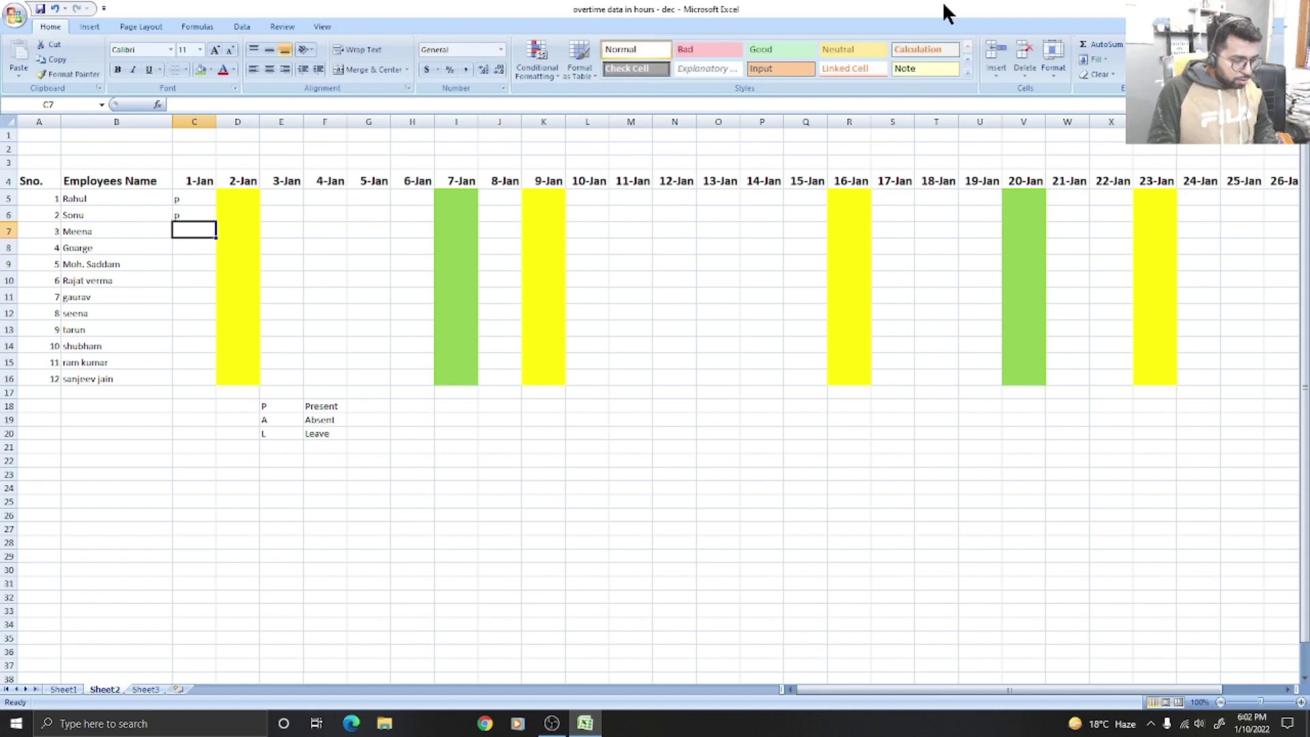
pyautogui.write('A')
pyautogui.press('Return')
pyautogui.write('P')
pyautogui.press('Return')
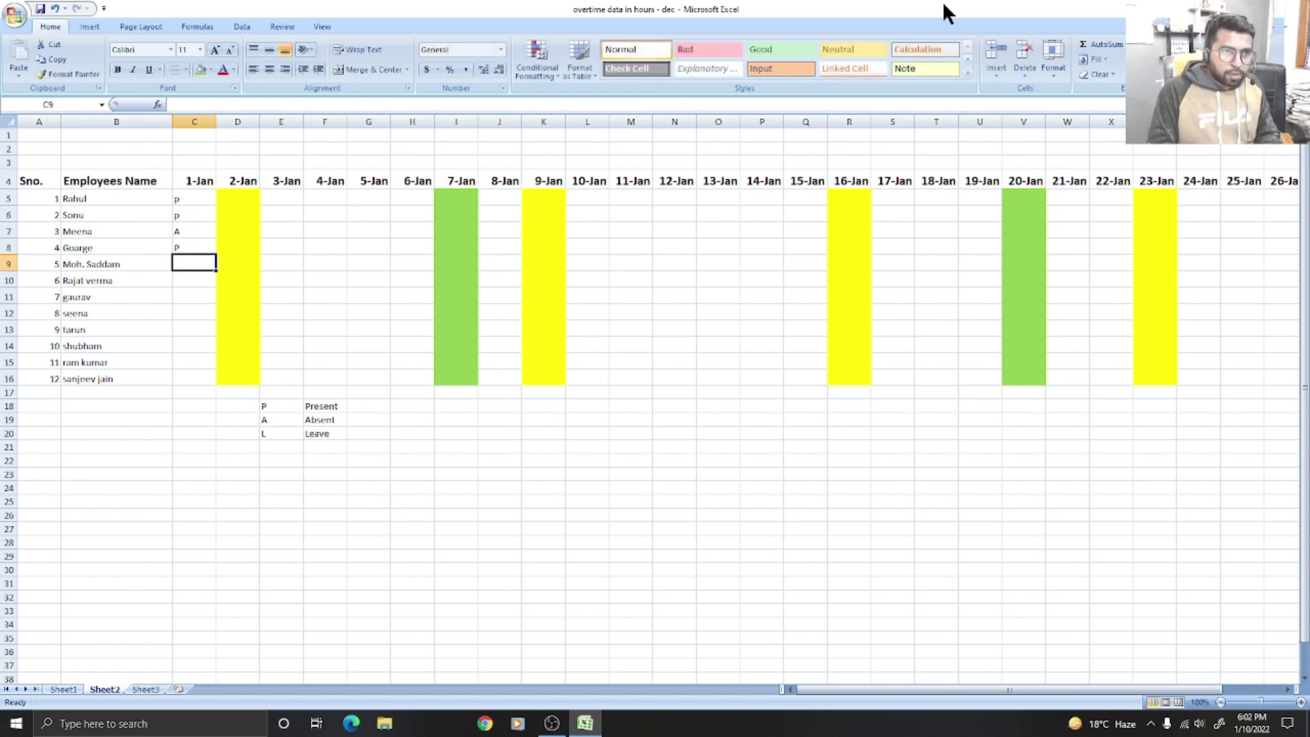
pyautogui.write('P')
pyautogui.press('Return')
pyautogui.write('A')
pyautogui.press('Return')
# Enter the 1-Jan attendance codes for rows 11 to 16 as P, A, P, P, P, P
pyautogui.write('P')
pyautogui.press('Return')
pyautogui.write('A')
pyautogui.press('Return')
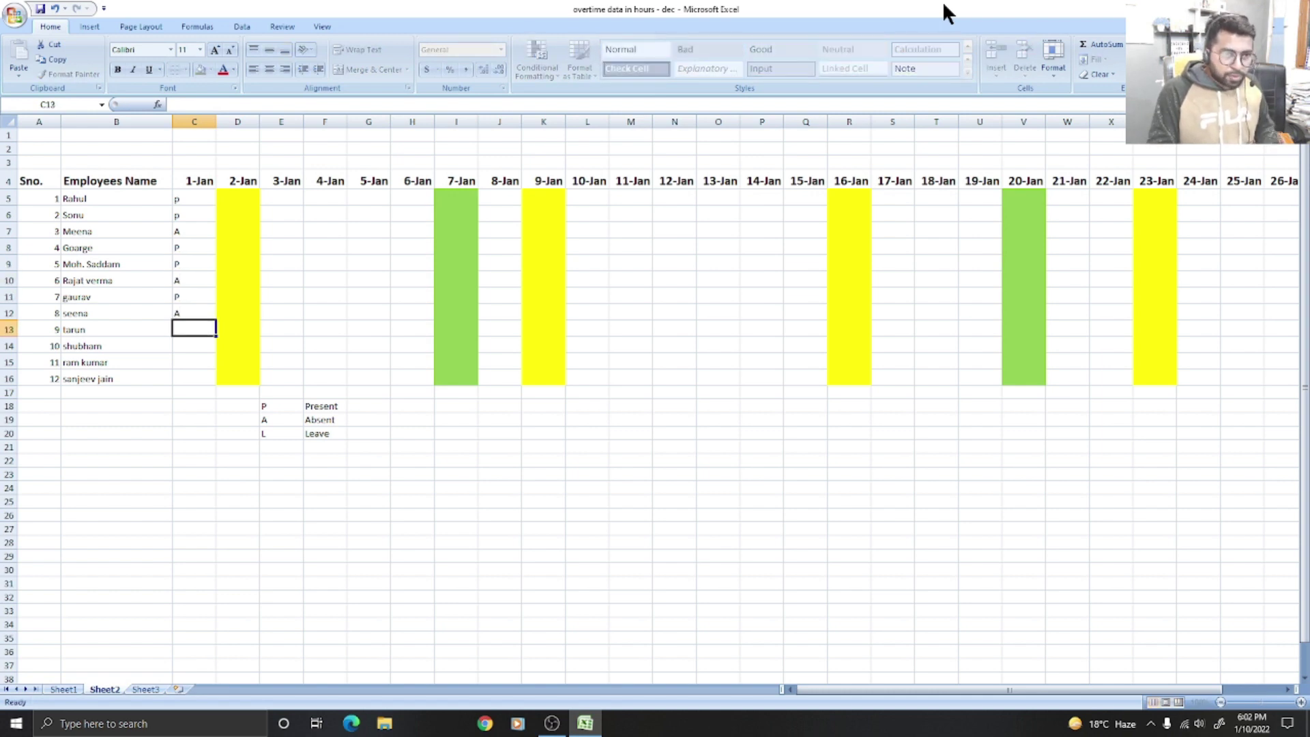
pyautogui.write('P')
pyautogui.press('Return')
pyautogui.write('P')
pyautogui.press('Return')
pyautogui.write('P')
pyautogui.press('Return')
pyautogui.write('P')
pyautogui.press('Right')
# Enter the 3-Jan attendance codes for rows 5 to 10 as P, P, P, A, P, A
pyautogui.press('Right')
pyautogui.press('Right')
pyautogui.press('Up')
pyautogui.press('Up')
pyautogui.press('Up')
pyautogui.press('Up')
pyautogui.press('Up')
pyautogui.press('Up')
pyautogui.press('Up')
pyautogui.press('Up')
pyautogui.press('Up')
pyautogui.press('Up')
pyautogui.press('Up')
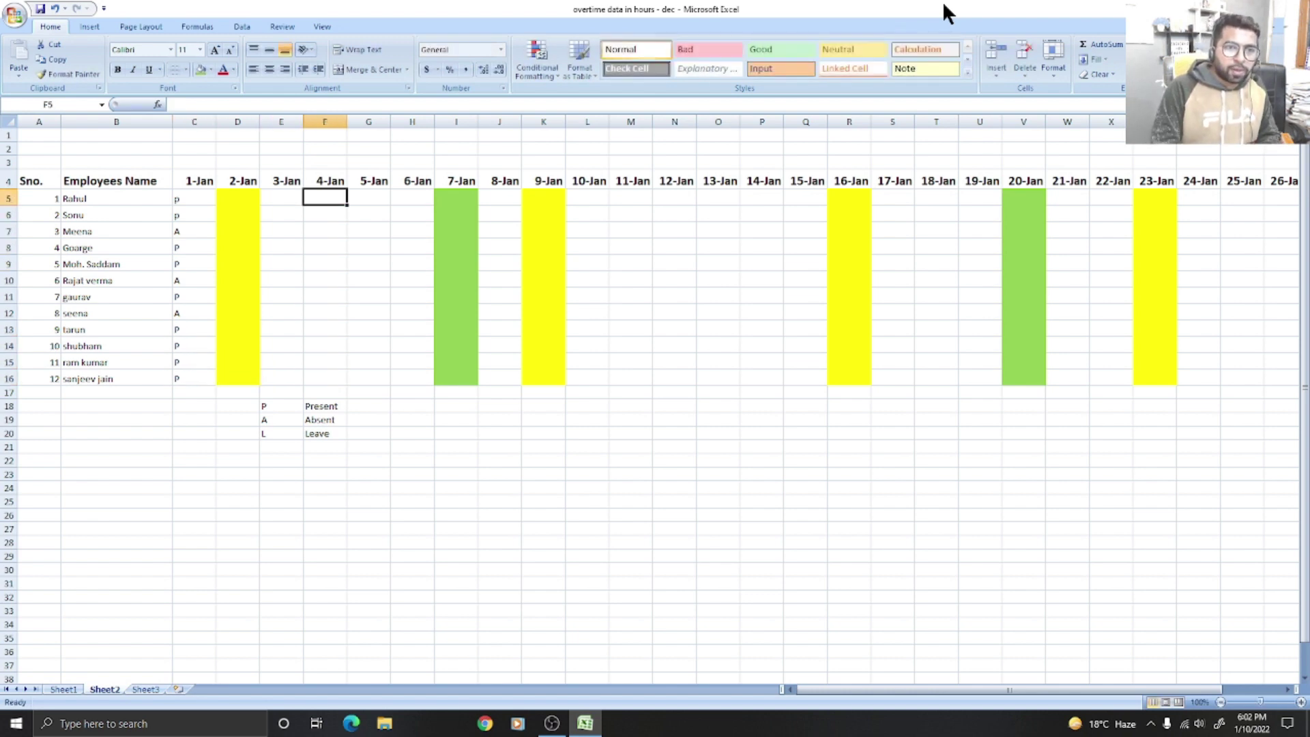
pyautogui.press('Left')
pyautogui.write('P')
pyautogui.press('Return')
pyautogui.write('P')
pyautogui.press('Return')
pyautogui.write('P')
pyautogui.press('Return')
pyautogui.write('A')
pyautogui.press('Return')
pyautogui.write('P')
pyautogui.press('Return')
pyautogui.write('A')
pyautogui.press('Return')
# Enter the 3-Jan attendance codes for rows 11 to 16 as P, P, A, P, A, P
pyautogui.write('P')
pyautogui.press('Return')
pyautogui.write('P')
pyautogui.press('Return')
pyautogui.write('A')
pyautogui.press('Return')
pyautogui.write('P')
pyautogui.press('Return')
pyautogui.write('A')
pyautogui.press('Return')
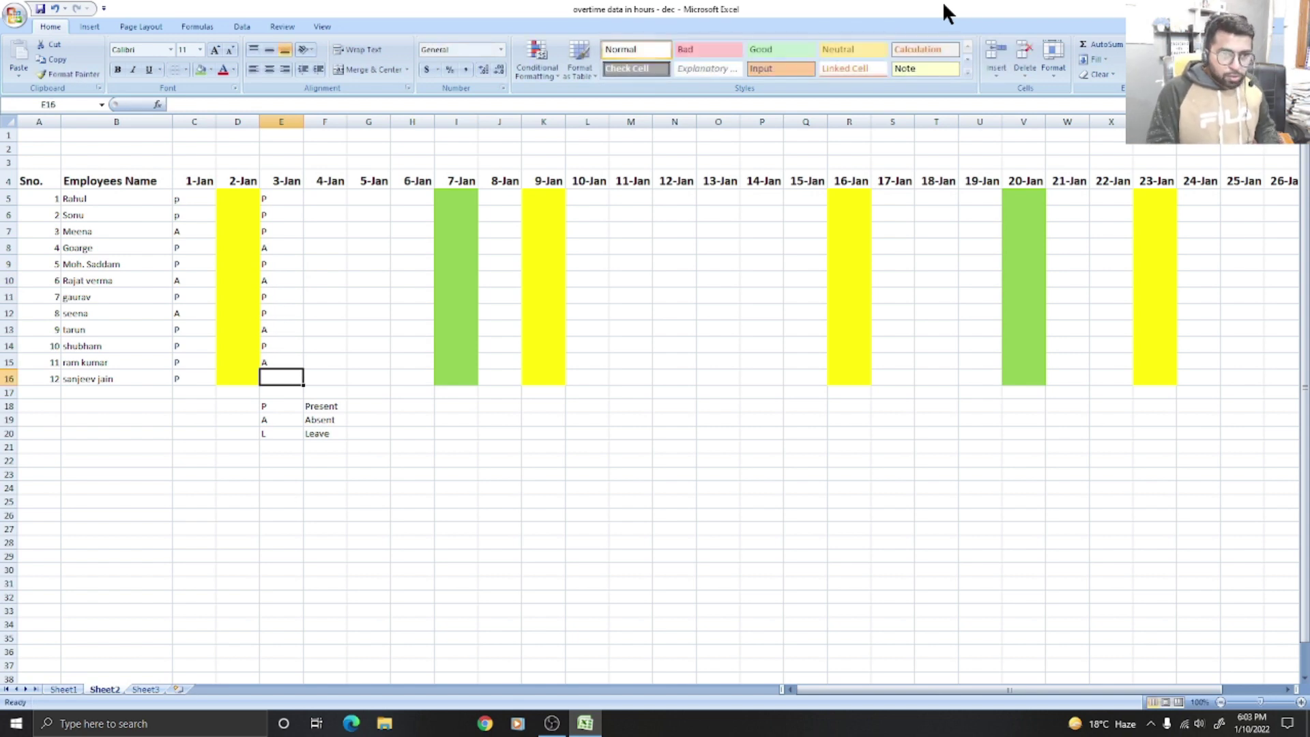
pyautogui.write('P')
pyautogui.press('Return')
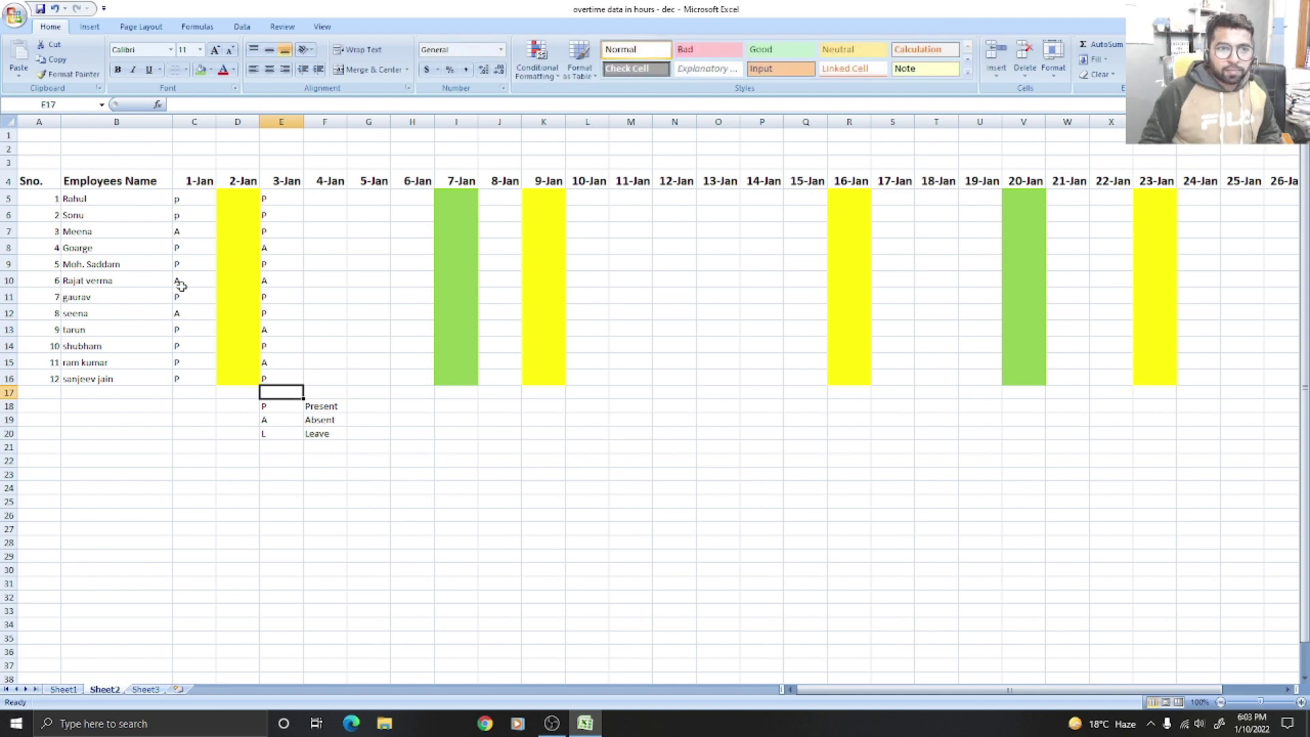
# Enter the 4-Jan attendance codes for rows 5 to 10 as P, A, P, A, P, P
pyautogui.click(316, 199)
pyautogui.write('P')
pyautogui.press('Return')
pyautogui.write('A')
pyautogui.press('Return')
pyautogui.write('P')
pyautogui.press('Return')
pyautogui.write('A')
pyautogui.press('Return')
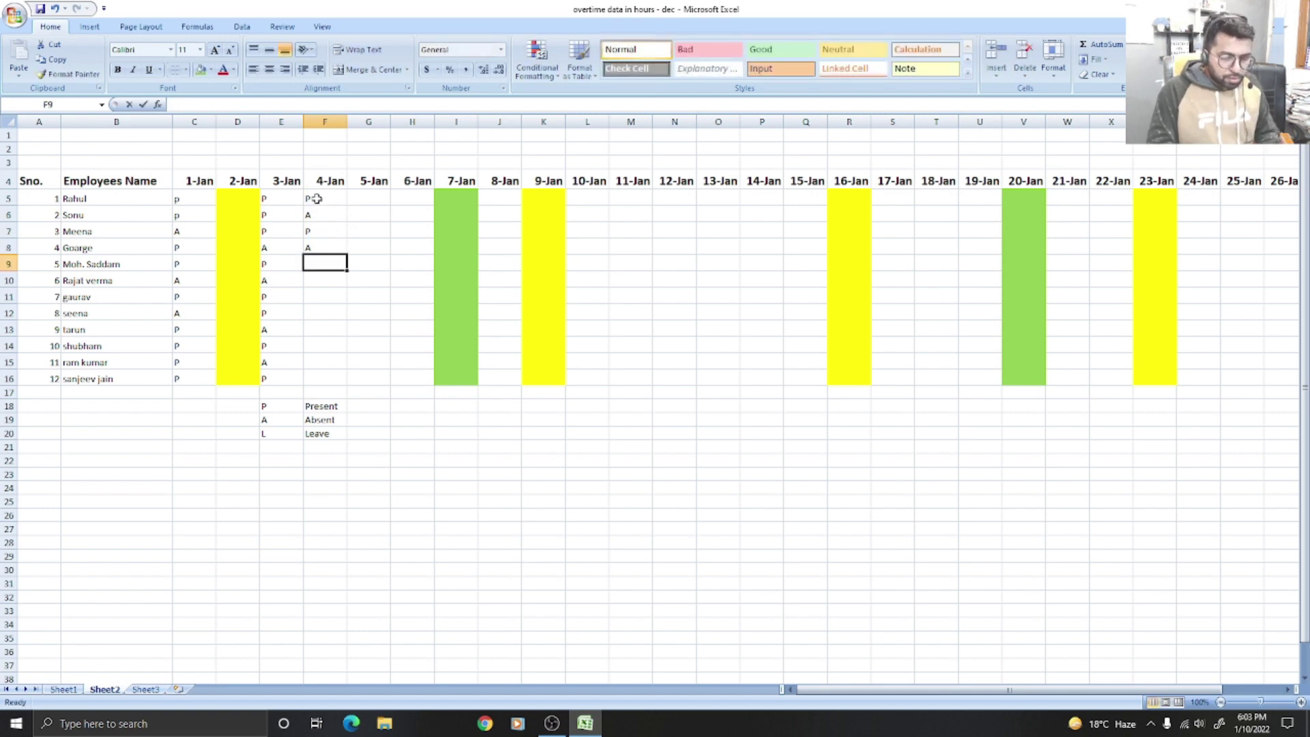
pyautogui.write('P')
pyautogui.press('Return')
pyautogui.write('P')
pyautogui.press('Return')
# Enter the 4-Jan attendance codes for rows 11 to 14 as P, A, P, A
pyautogui.write('P')
pyautogui.press('Return')
pyautogui.write('A')
pyautogui.press('Return')
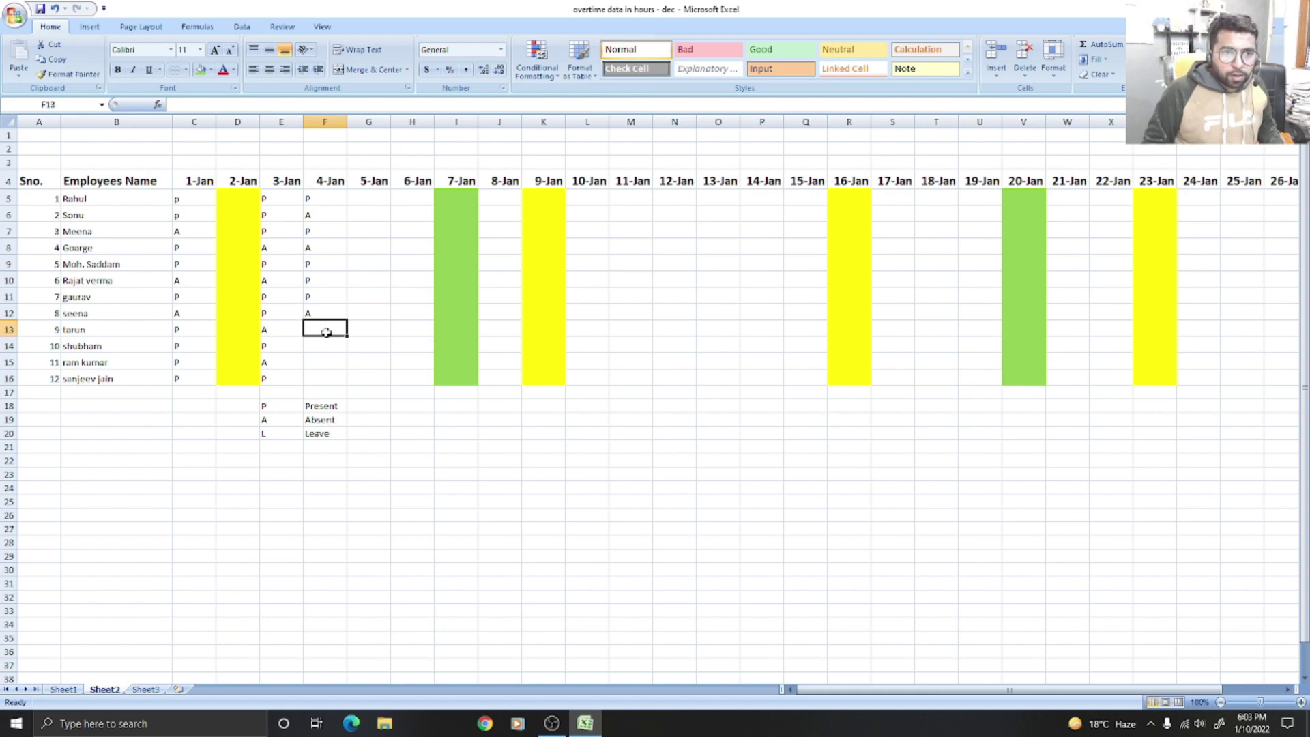
pyautogui.write('P')
pyautogui.press('Return')
pyautogui.write('A')
pyautogui.press('Return')
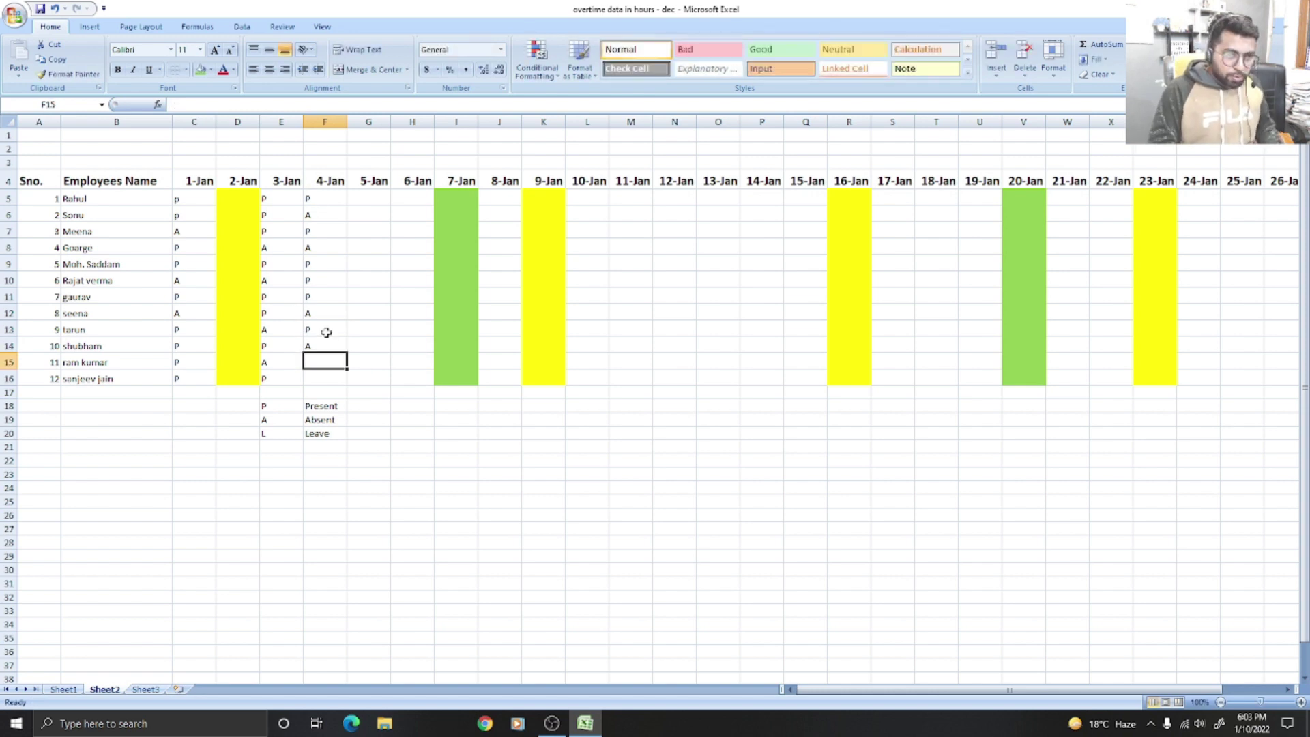
# Change the 4-Jan codes in rows 11 and 6 and the 1-Jan code in row 11 to L
pyautogui.press('Up')
pyautogui.press('Up')
pyautogui.press('Up')
pyautogui.press('Up')
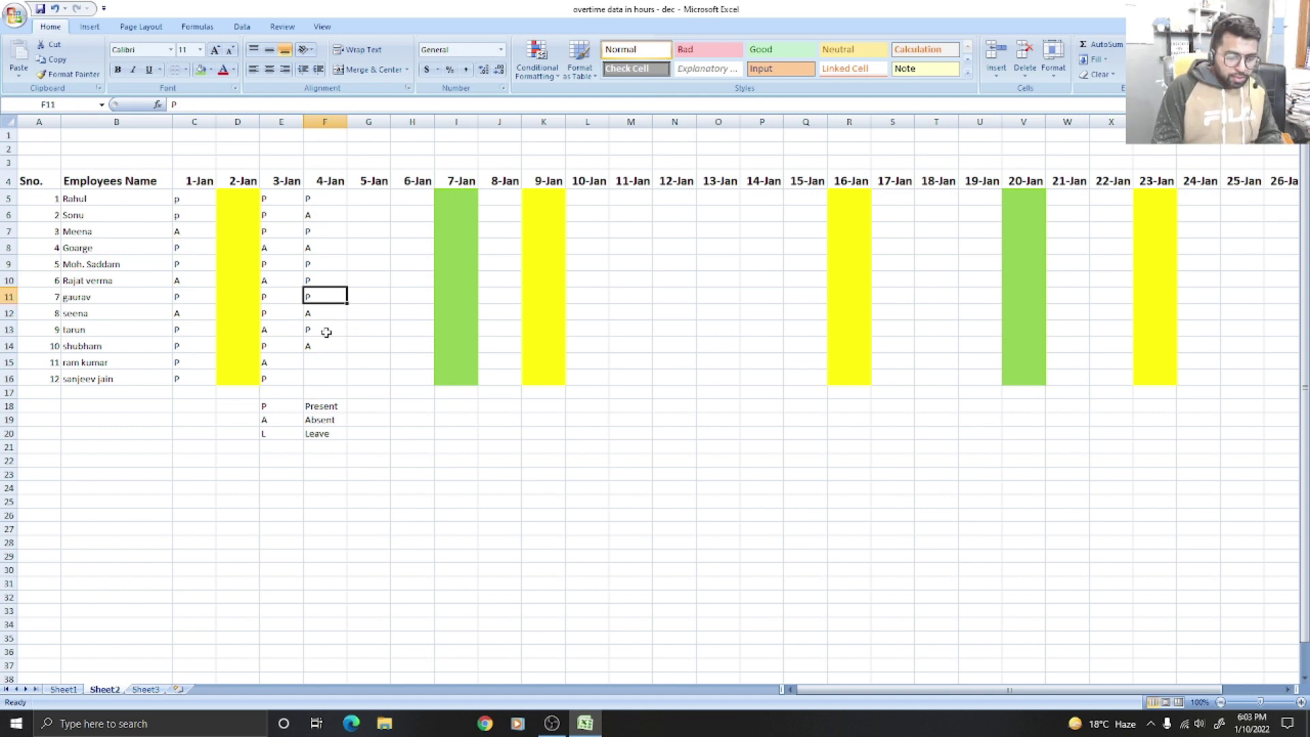
pyautogui.write('L')
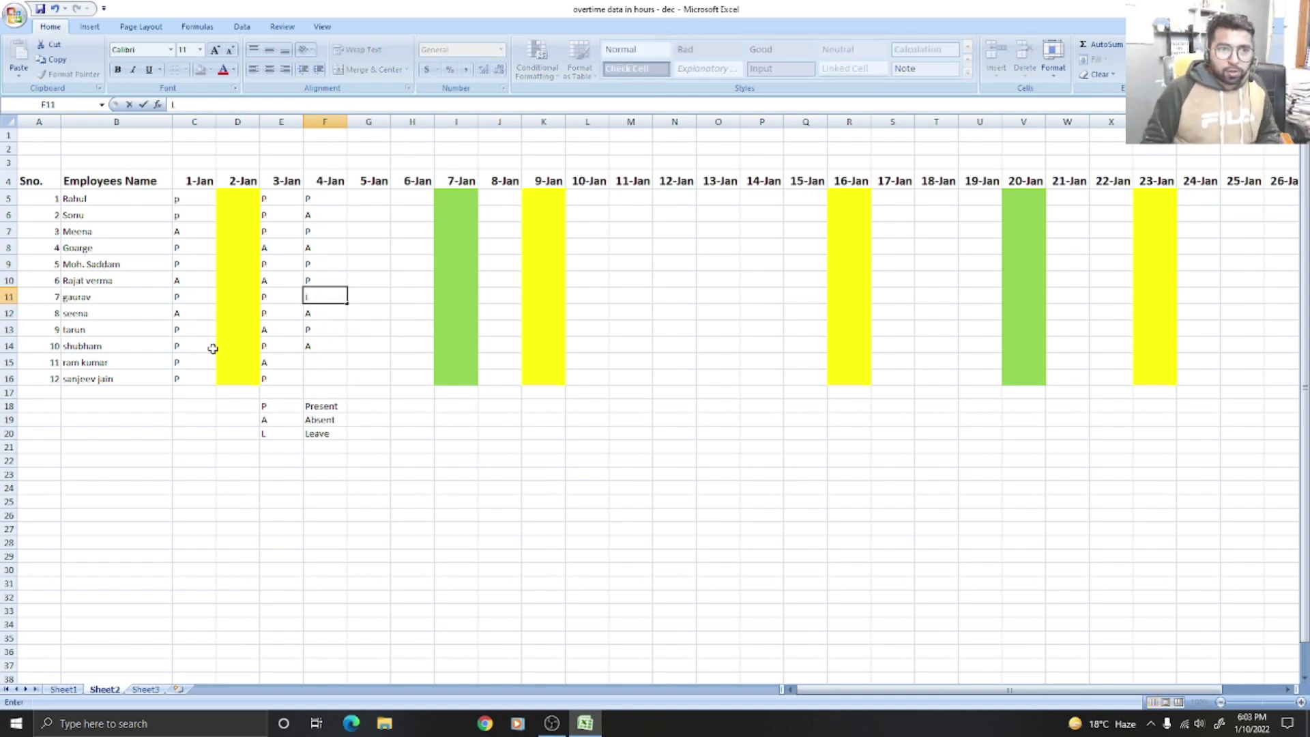
pyautogui.click(312, 215)
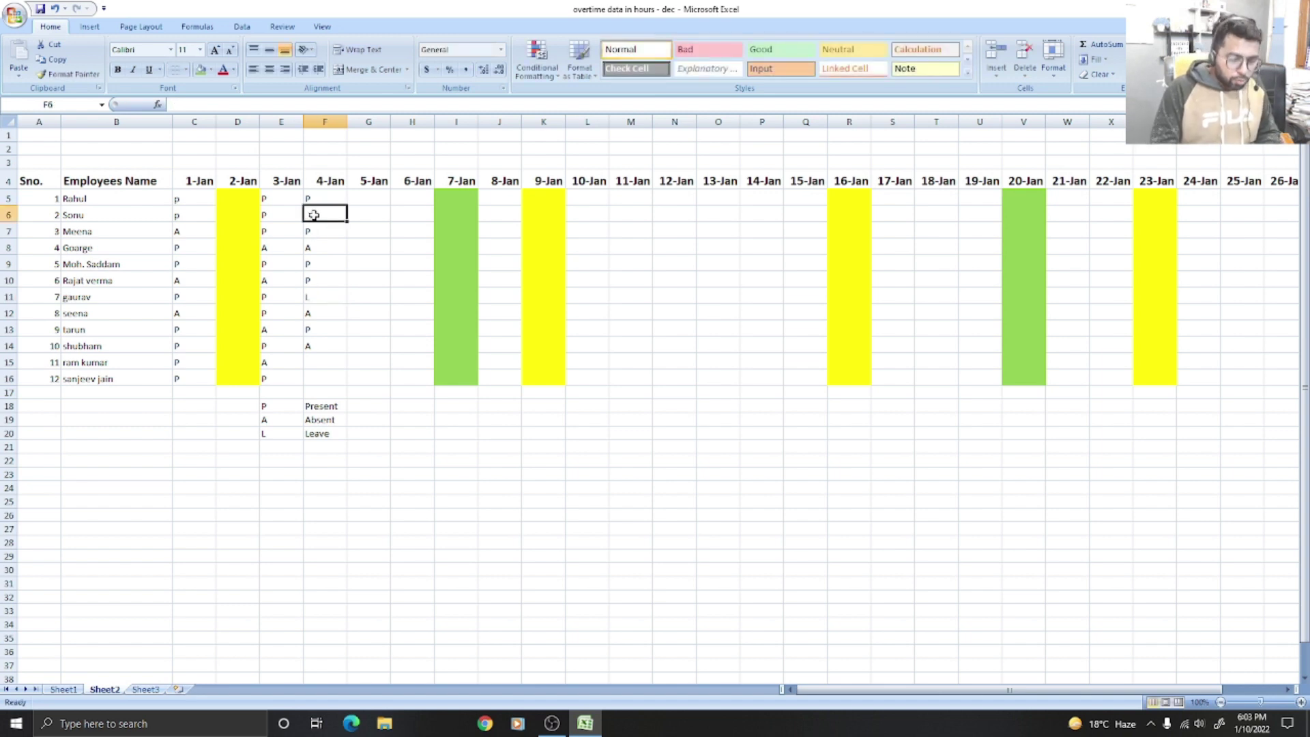
pyautogui.write('L')
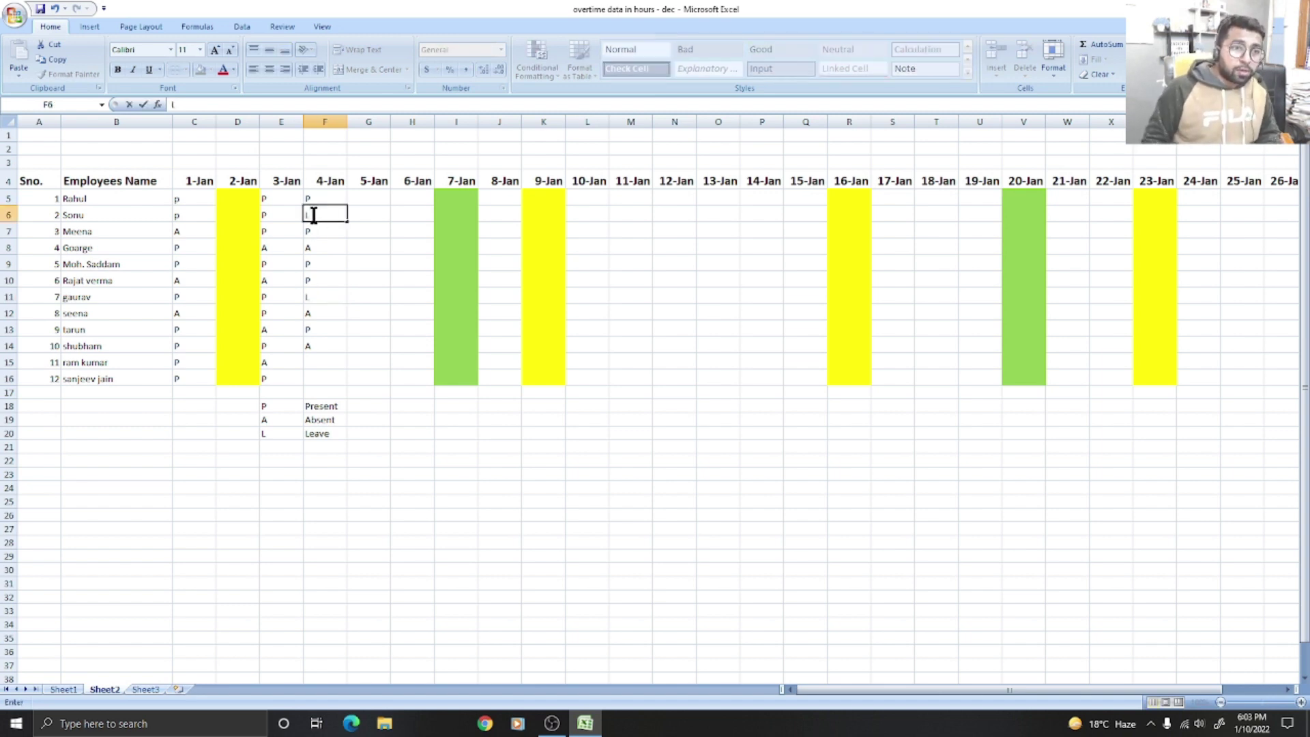
pyautogui.click(185, 297)
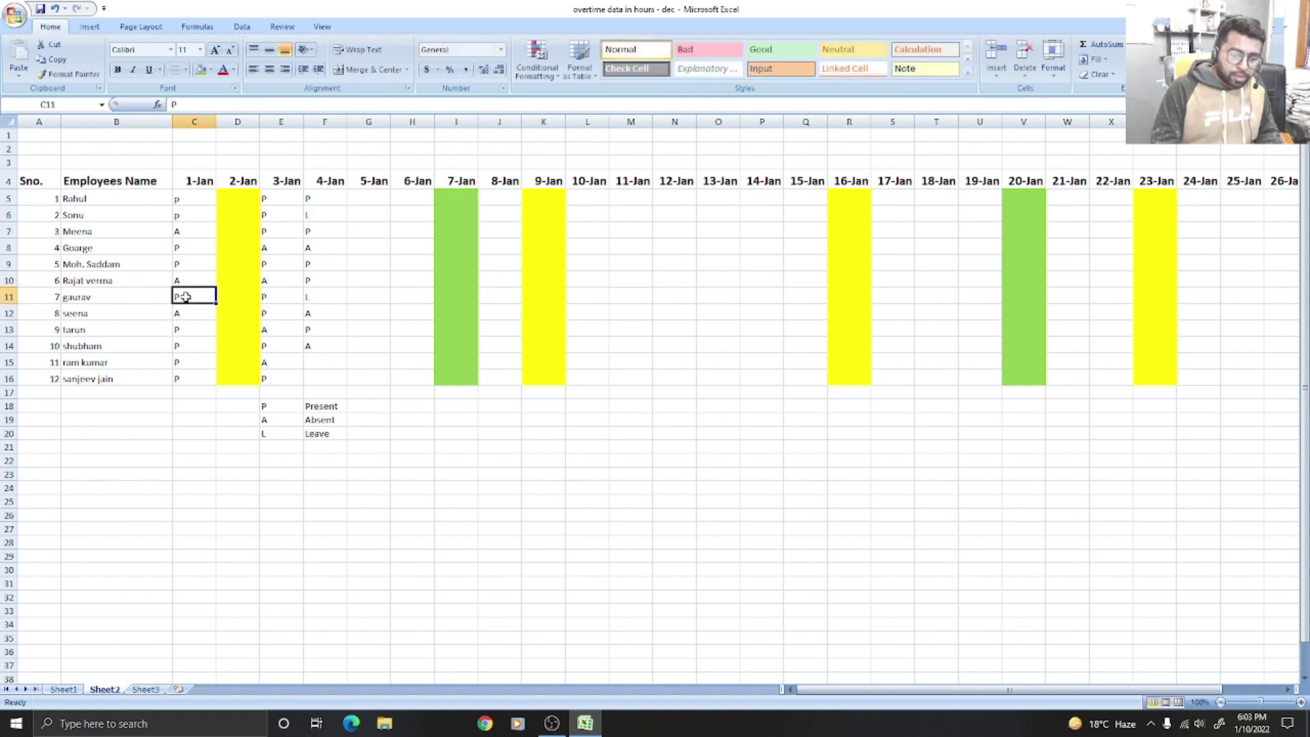
pyautogui.write('L')
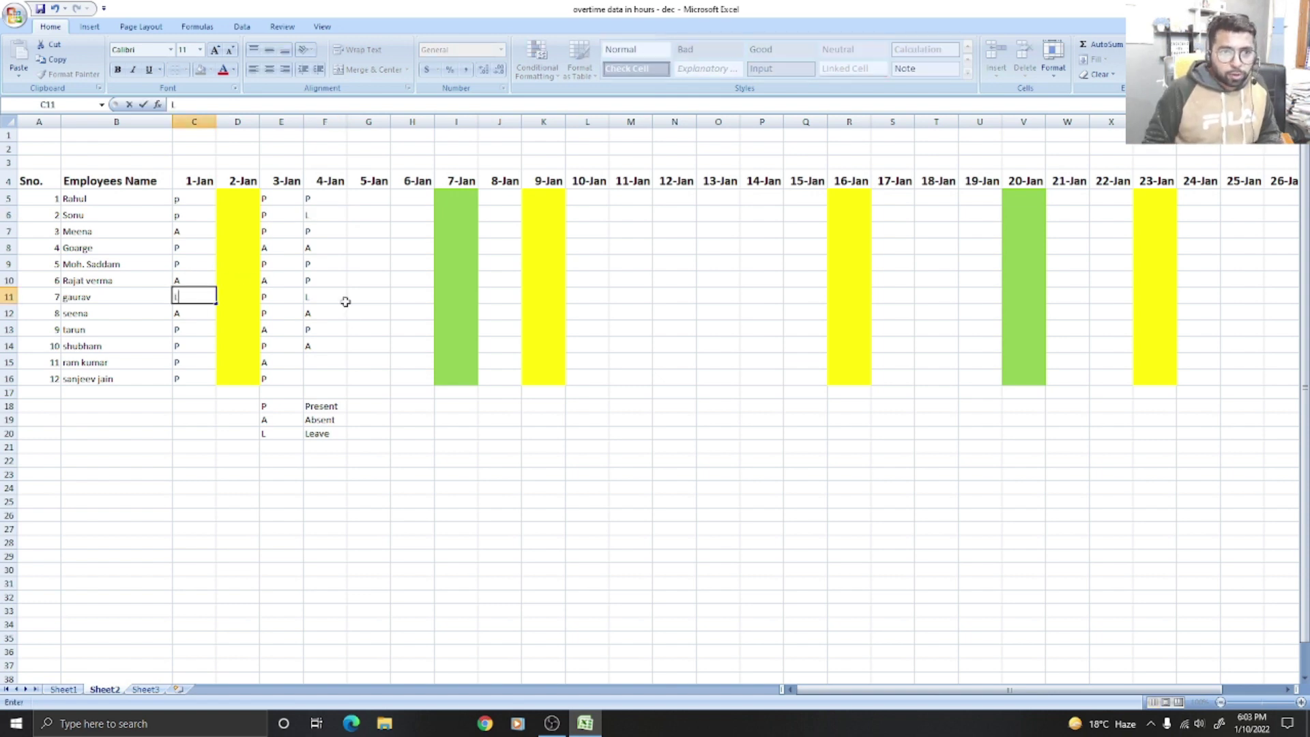
# Enter the 4-Jan attendance codes A in row 15 and L in row 16
pyautogui.click(324, 363)
pyautogui.write('A')
pyautogui.press('Return')
pyautogui.write('L')
pyautogui.click(395, 315)
# Copy the 3-Jan and 4-Jan codes of rows 5 to 16 into the 5-Jan/6-Jan and 12-Jan/13-Jan columns
pyautogui.moveTo(267, 198); pyautogui.dragTo(317, 377)
pyautogui.hotkey('ctrl', 'c')
pyautogui.moveTo(370, 199); pyautogui.dragTo(400, 376)
pyautogui.hotkey('ctrl', 'v')
pyautogui.click(584, 202)
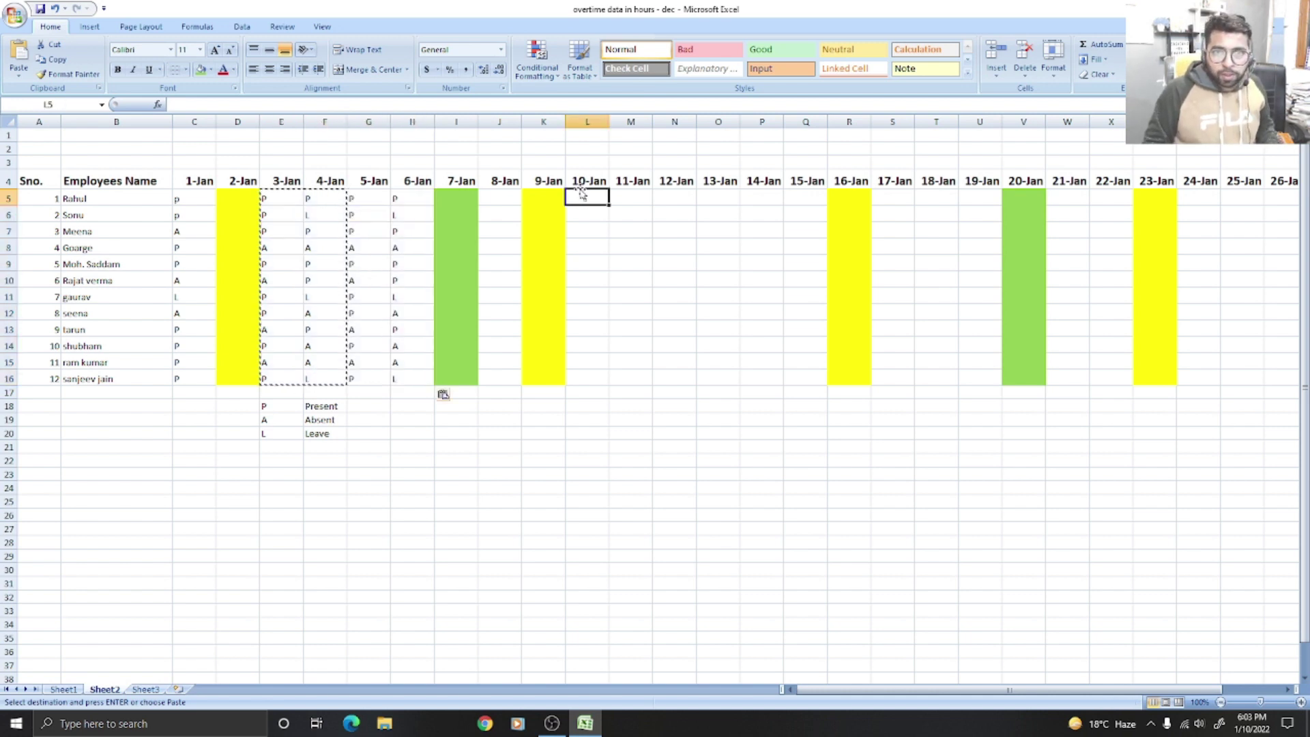
pyautogui.moveTo(667, 197); pyautogui.dragTo(728, 376)
pyautogui.hotkey('ctrl', 'v')
# Enter the 8-Jan attendance codes for rows 5 to 10 as P, P, P, A, L, A
pyautogui.click(496, 196)
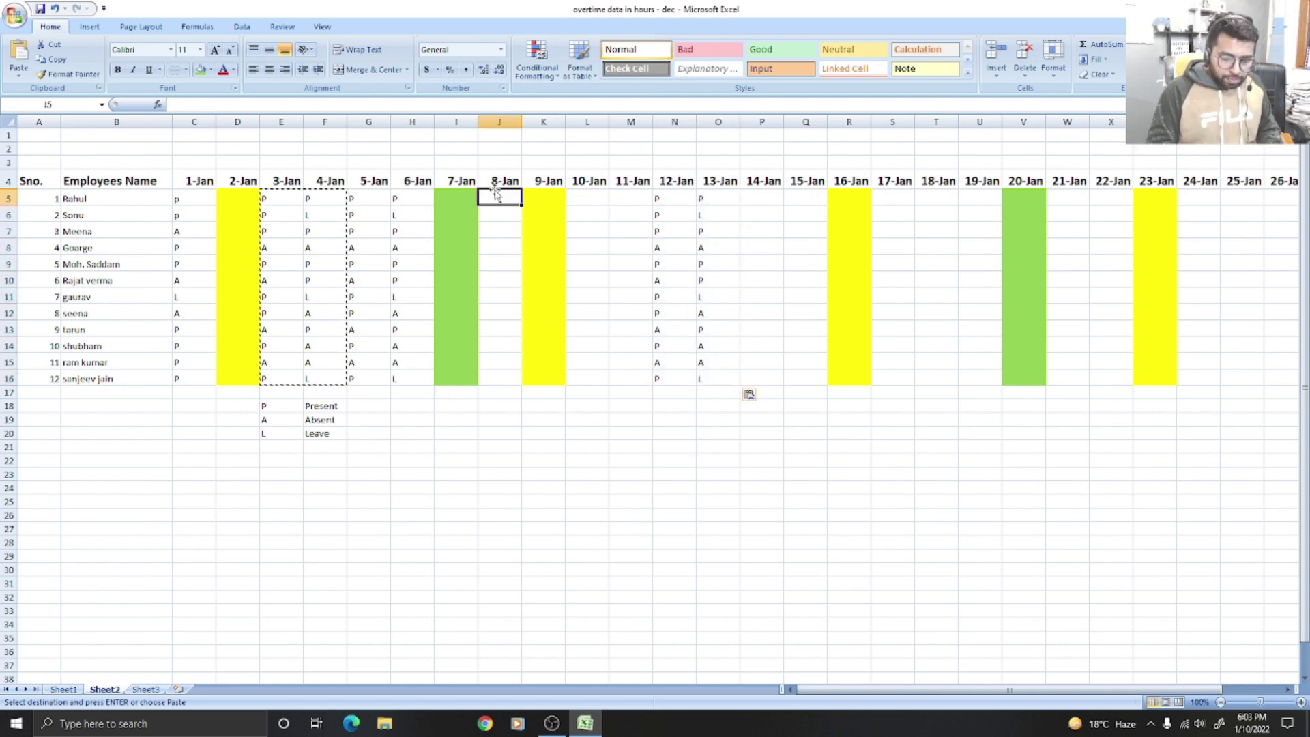
pyautogui.write('P')
pyautogui.press('Return')
pyautogui.write('P')
pyautogui.press('Return')
pyautogui.write('P')
pyautogui.press('Return')
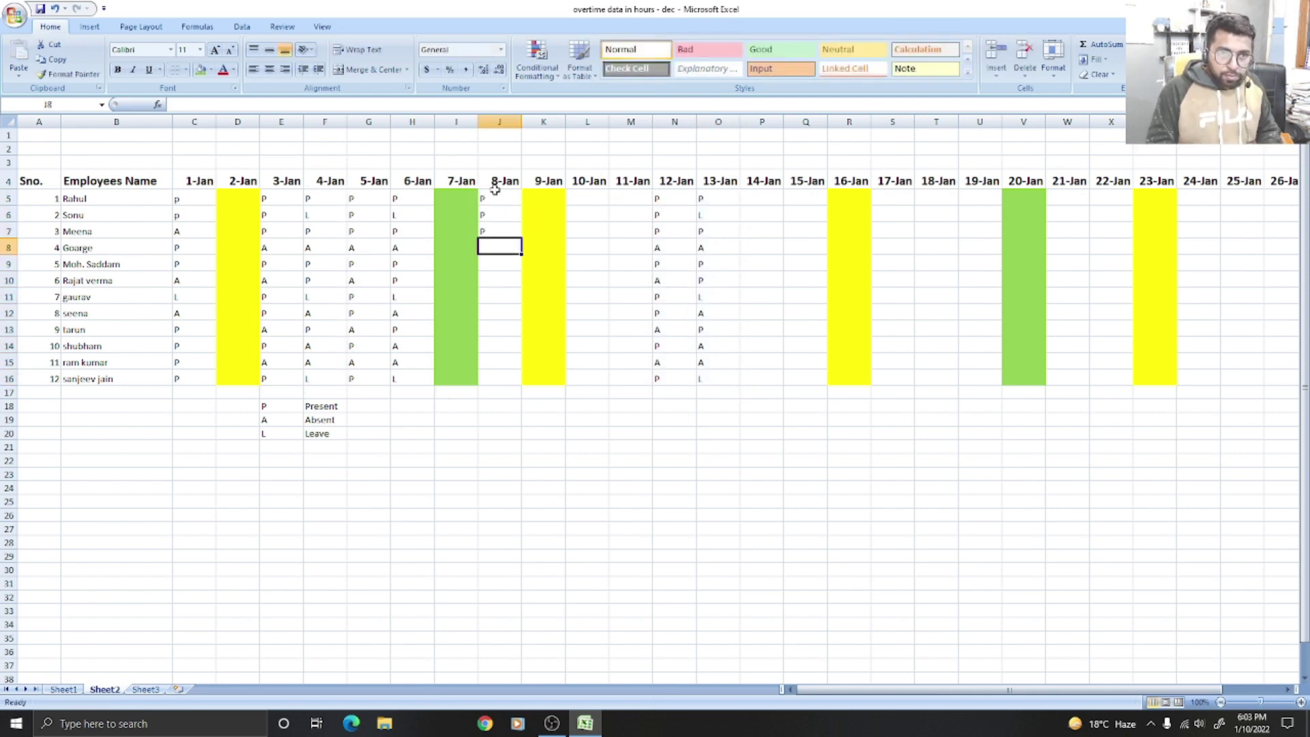
pyautogui.write('A')
pyautogui.press('Return')
pyautogui.write('L')
pyautogui.press('Return')
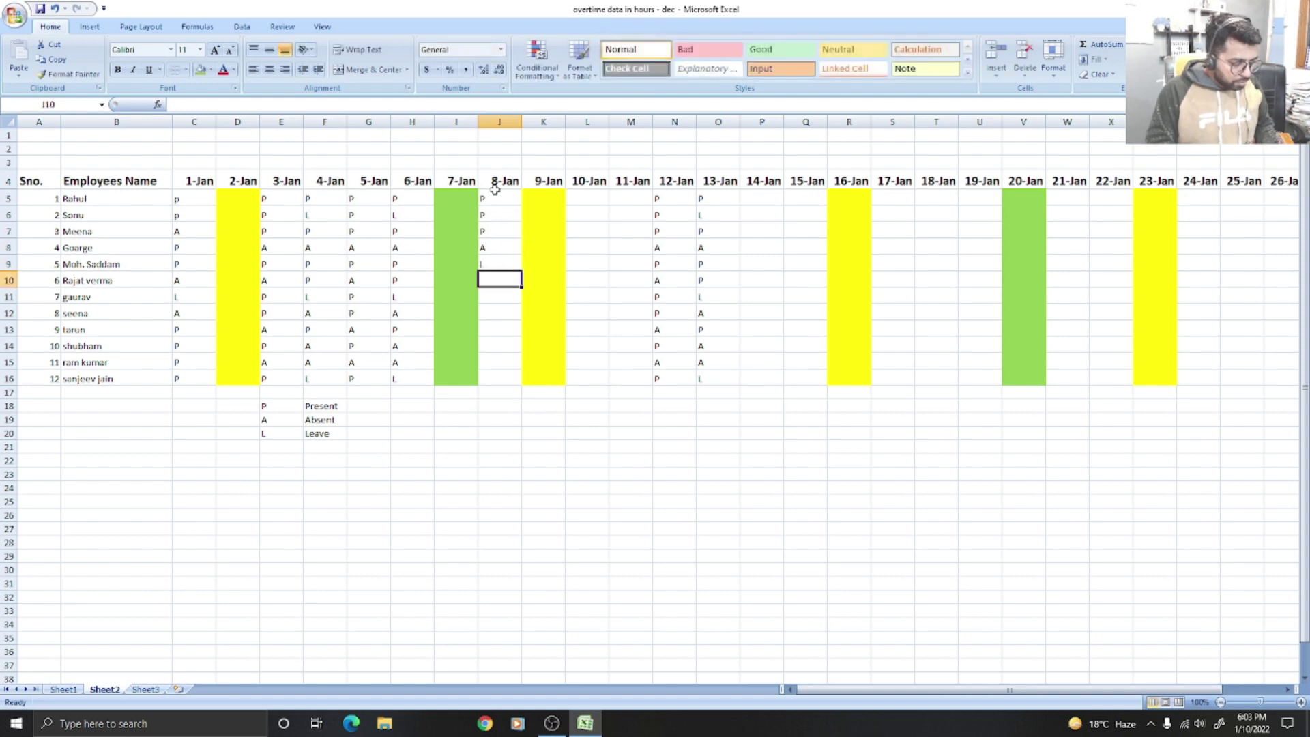
pyautogui.write('A')
pyautogui.press('Return')
# Enter the 8-Jan attendance codes for rows 11 to 16 as P, A, P, P, L, A
pyautogui.write('P')
pyautogui.press('Return')
pyautogui.write('A')
pyautogui.press('Return')
pyautogui.write('P')
pyautogui.press('Return')
pyautogui.write('P')
pyautogui.press('Return')
pyautogui.write('L')
pyautogui.press('Return')
pyautogui.write('A')
pyautogui.press('Return')
# Copy the 8-Jan codes of rows 5 to 16 into the 10-Jan, 15-Jan, 19-Jan, 22-Jan, 24-Jan and 25-Jan columns
pyautogui.moveTo(496, 200); pyautogui.dragTo(510, 374)
pyautogui.moveTo(588, 197); pyautogui.dragTo(583, 379)
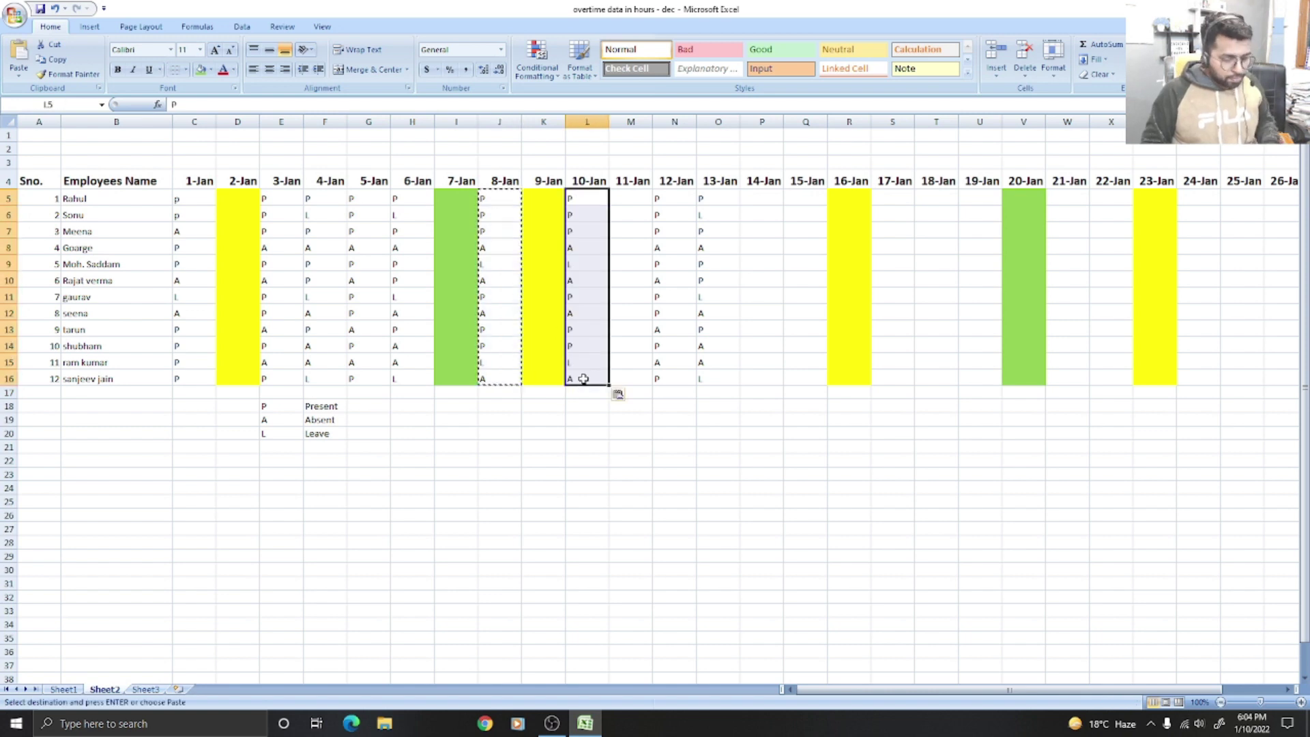
pyautogui.moveTo(791, 198); pyautogui.dragTo(808, 376)
pyautogui.hotkey('ctrl', 'v')
pyautogui.moveTo(976, 196); pyautogui.dragTo(972, 376)
pyautogui.hotkey('ctrl', 'v')
pyautogui.moveTo(1119, 198); pyautogui.dragTo(1119, 371)
pyautogui.hotkey('ctrl', 'v')
pyautogui.moveTo(1202, 196); pyautogui.dragTo(1242, 379)
pyautogui.hotkey('ctrl', 'v')
pyautogui.click(1115, 406)
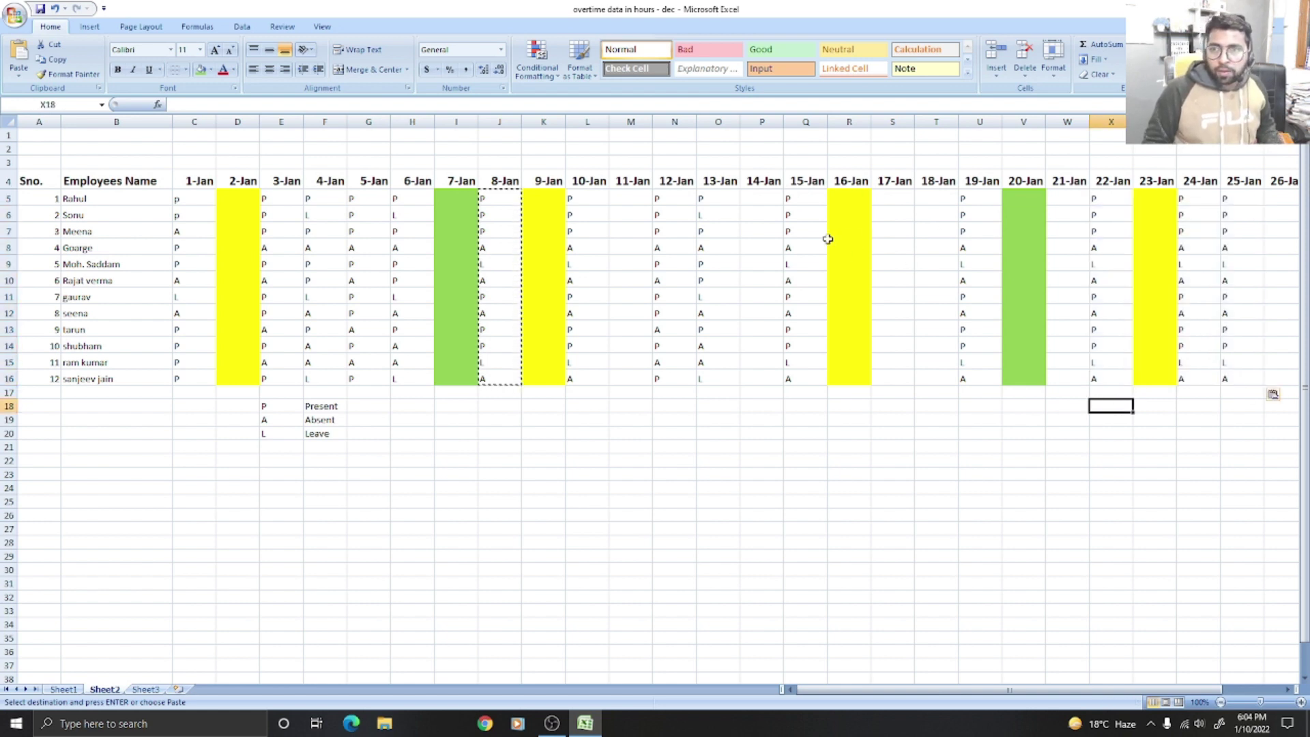
# Copy the 12-Jan and 13-Jan codes of rows 5 to 16 into the 17-Jan/18-Jan and 27-Jan/28-Jan columns
pyautogui.click(727, 199)
pyautogui.moveTo(665, 198); pyautogui.dragTo(724, 378)
pyautogui.hotkey('ctrl', 'c')
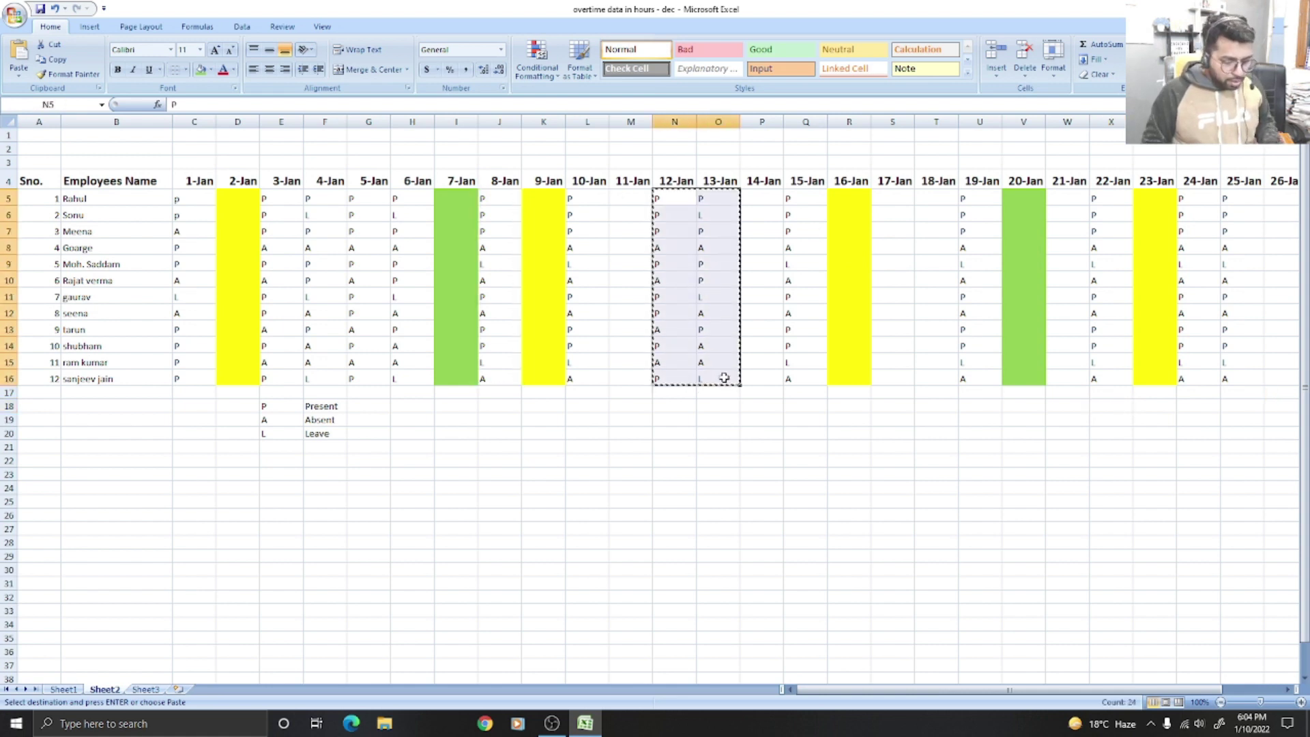
pyautogui.moveTo(831, 689); pyautogui.dragTo(880, 689)
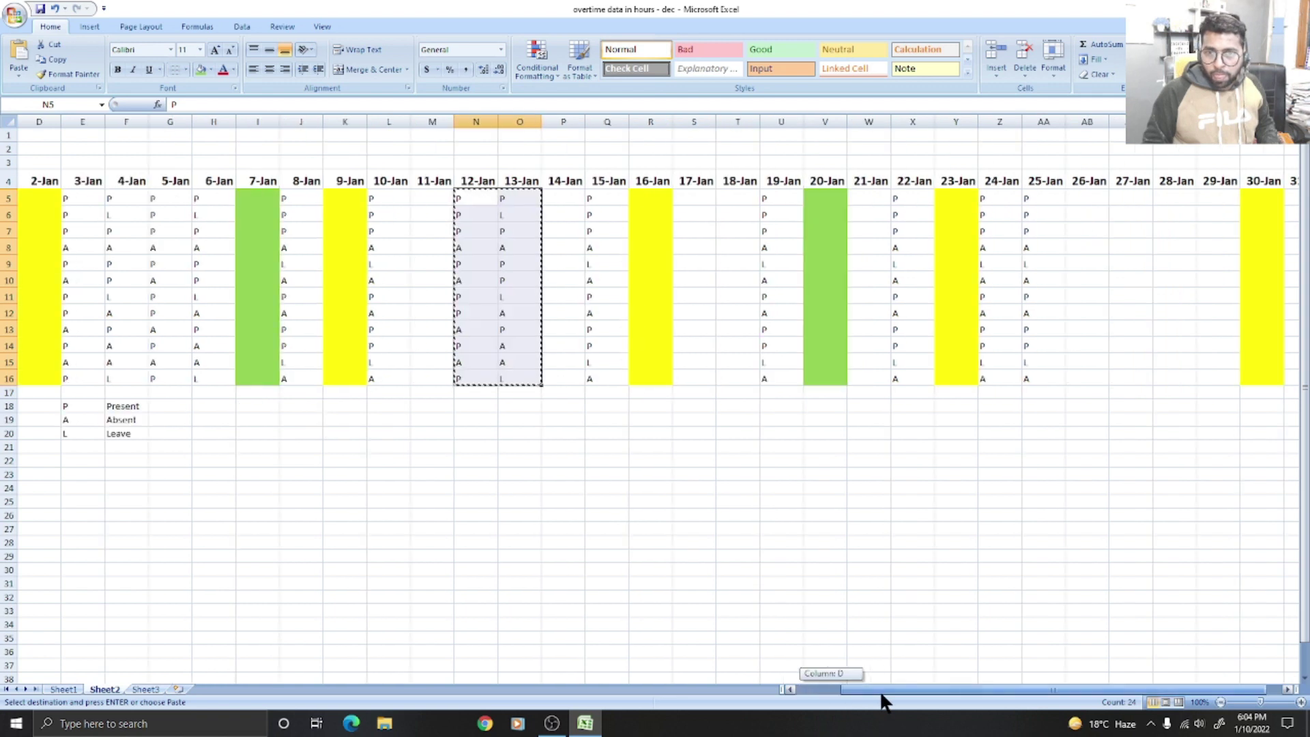
pyautogui.moveTo(649, 197); pyautogui.dragTo(700, 378)
pyautogui.hotkey('ctrl', 'v')
pyautogui.moveTo(1089, 196); pyautogui.dragTo(1119, 379)
pyautogui.hotkey('ctrl', 'v')
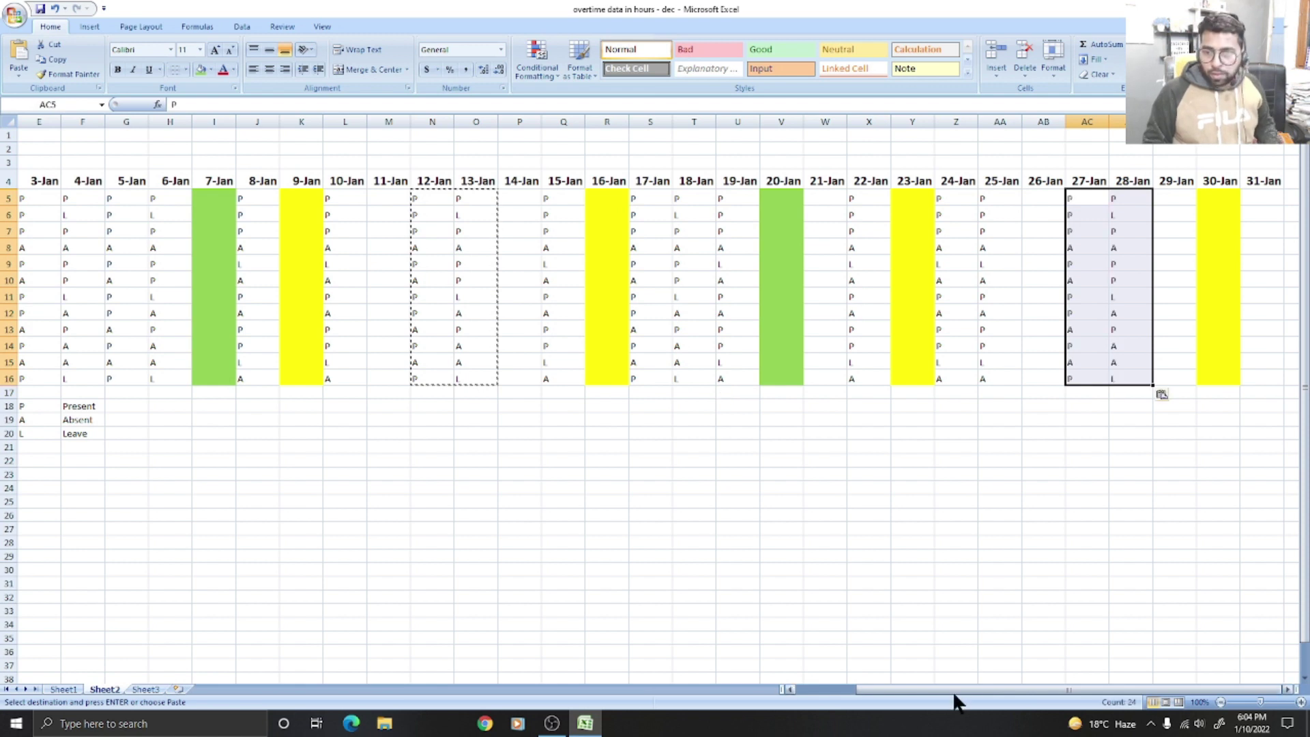
pyautogui.click(965, 293)
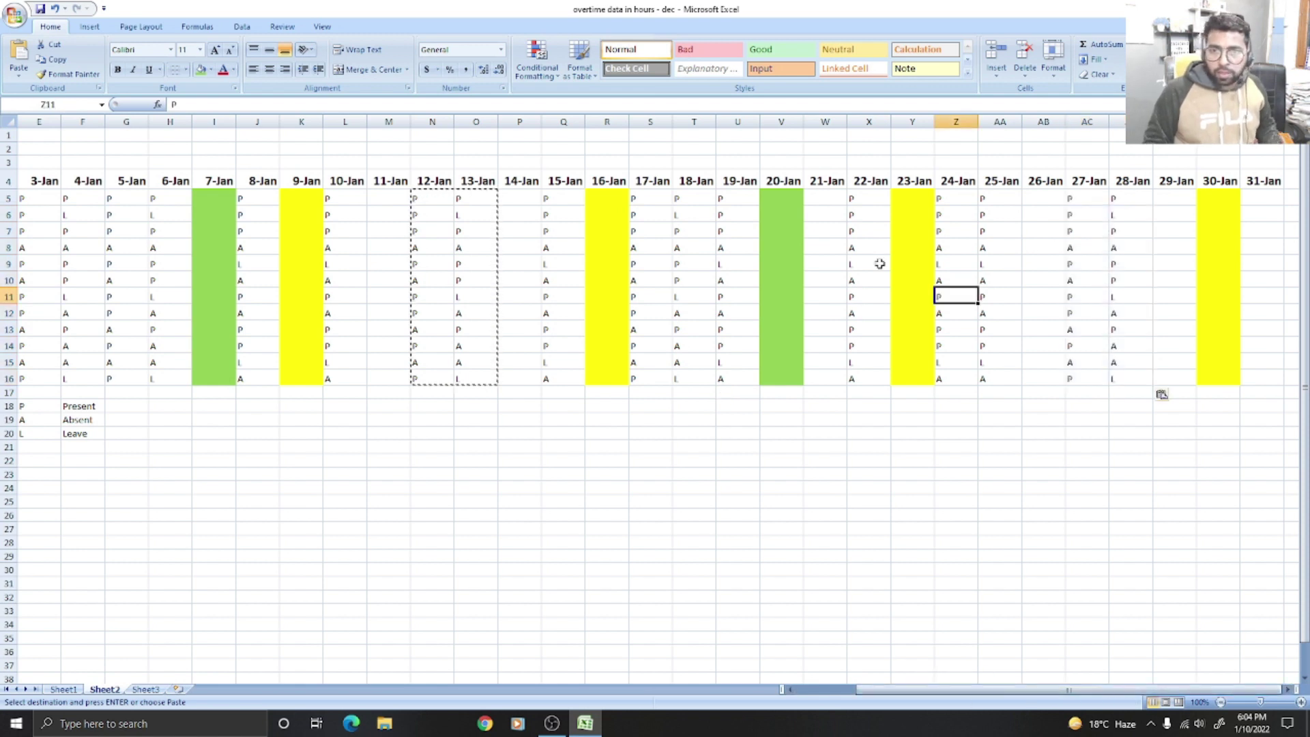
# Copy the 18-Jan codes of rows 5 to 16 into the 21-Jan, 26-Jan and 29-Jan columns
pyautogui.moveTo(694, 198); pyautogui.dragTo(691, 383)
pyautogui.hotkey('ctrl', 'c')
pyautogui.moveTo(826, 197); pyautogui.dragTo(824, 377)
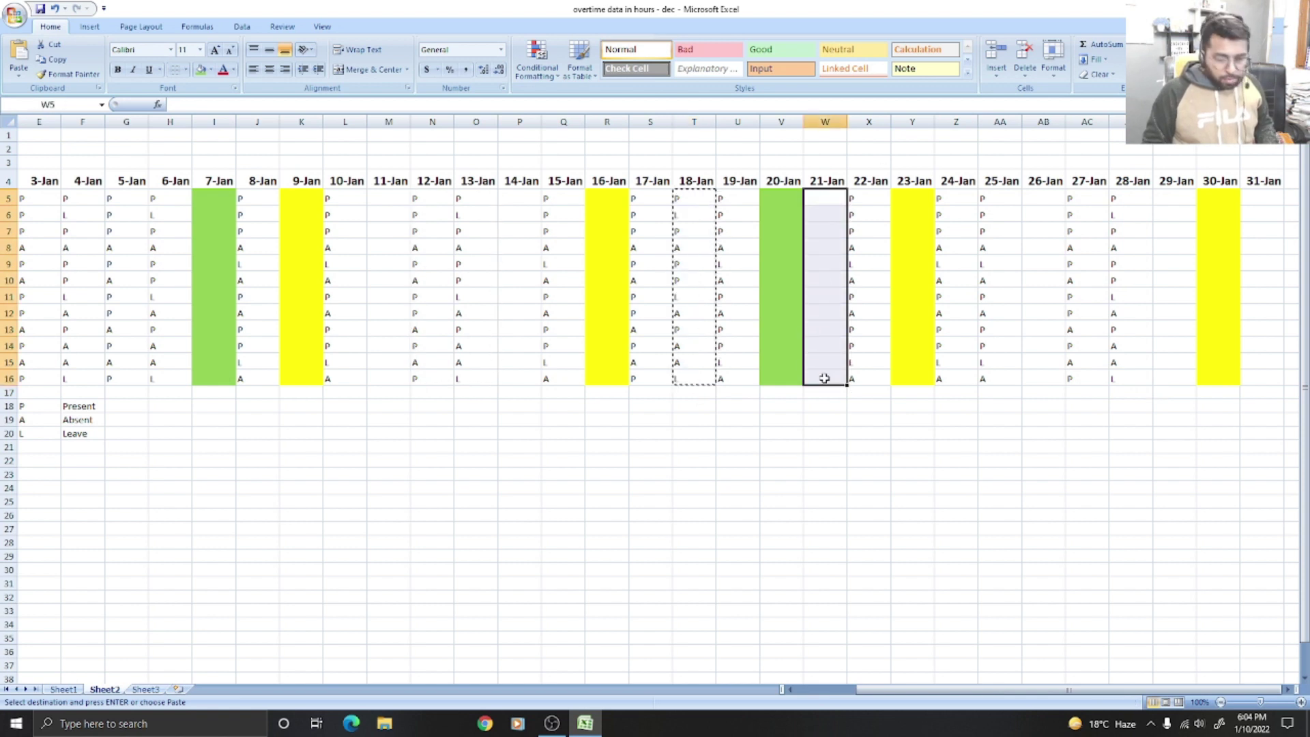
pyautogui.hotkey('ctrl', 'v')
pyautogui.moveTo(1044, 199); pyautogui.dragTo(1026, 377)
pyautogui.hotkey('ctrl', 'v')
pyautogui.moveTo(1155, 202); pyautogui.dragTo(1159, 374)
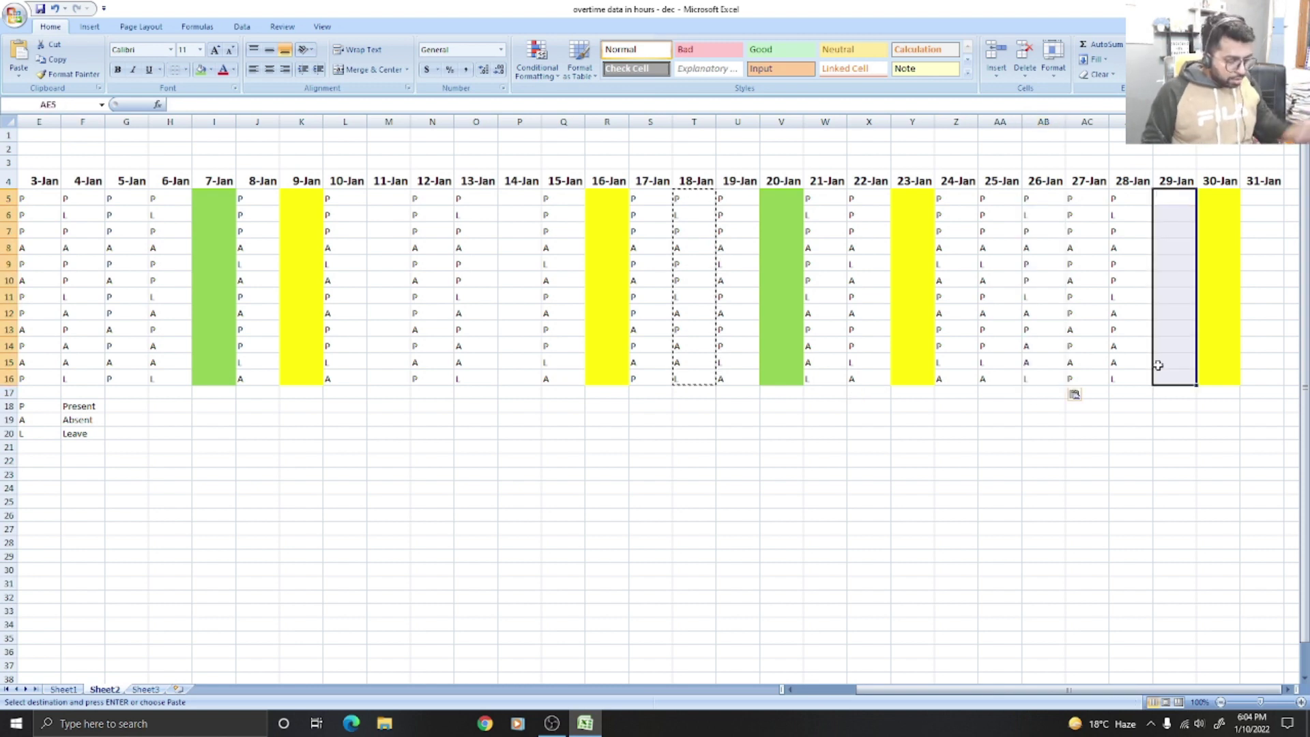
pyautogui.hotkey('ctrl', 'v')
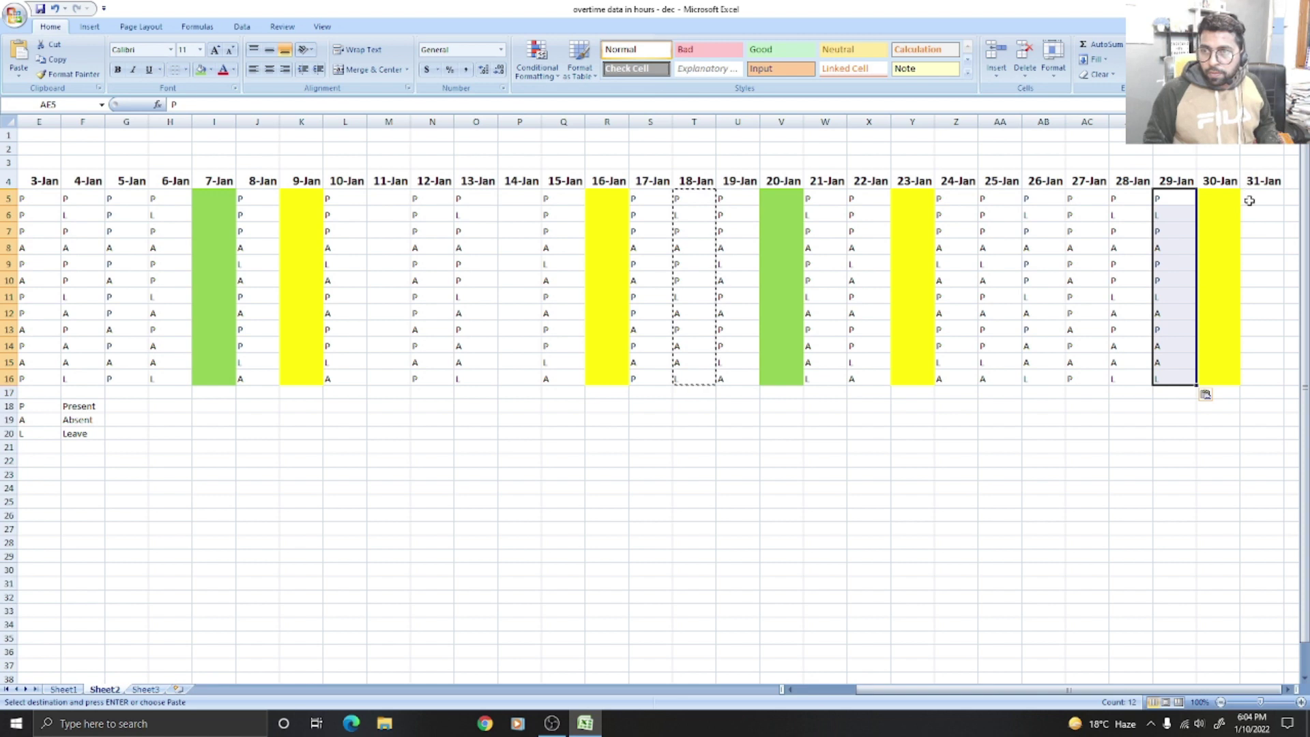
# Copy the 26-Jan codes of rows 5 to 16 into the 31-Jan, 14-Jan and 11-Jan columns
pyautogui.moveTo(1251, 198); pyautogui.dragTo(1250, 379)
pyautogui.moveTo(1027, 201); pyautogui.dragTo(1048, 376)
pyautogui.hotkey('ctrl', 'c')
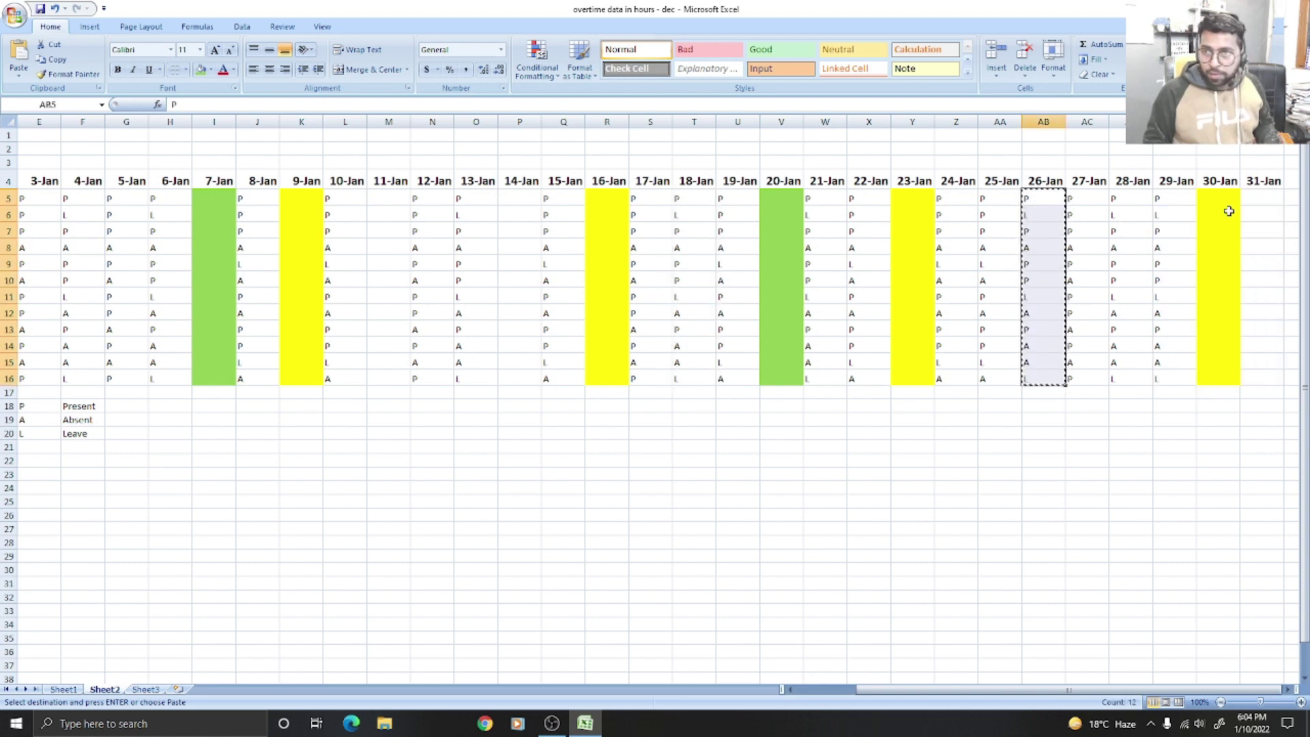
pyautogui.click(1253, 196)
pyautogui.moveTo(1252, 195); pyautogui.dragTo(1251, 377)
pyautogui.hotkey('ctrl', 'v')
pyautogui.click(592, 393)
pyautogui.moveTo(503, 203); pyautogui.dragTo(512, 376)
pyautogui.hotkey('ctrl', 'v')
pyautogui.moveTo(394, 199); pyautogui.dragTo(380, 374)
pyautogui.hotkey('ctrl', 'v')
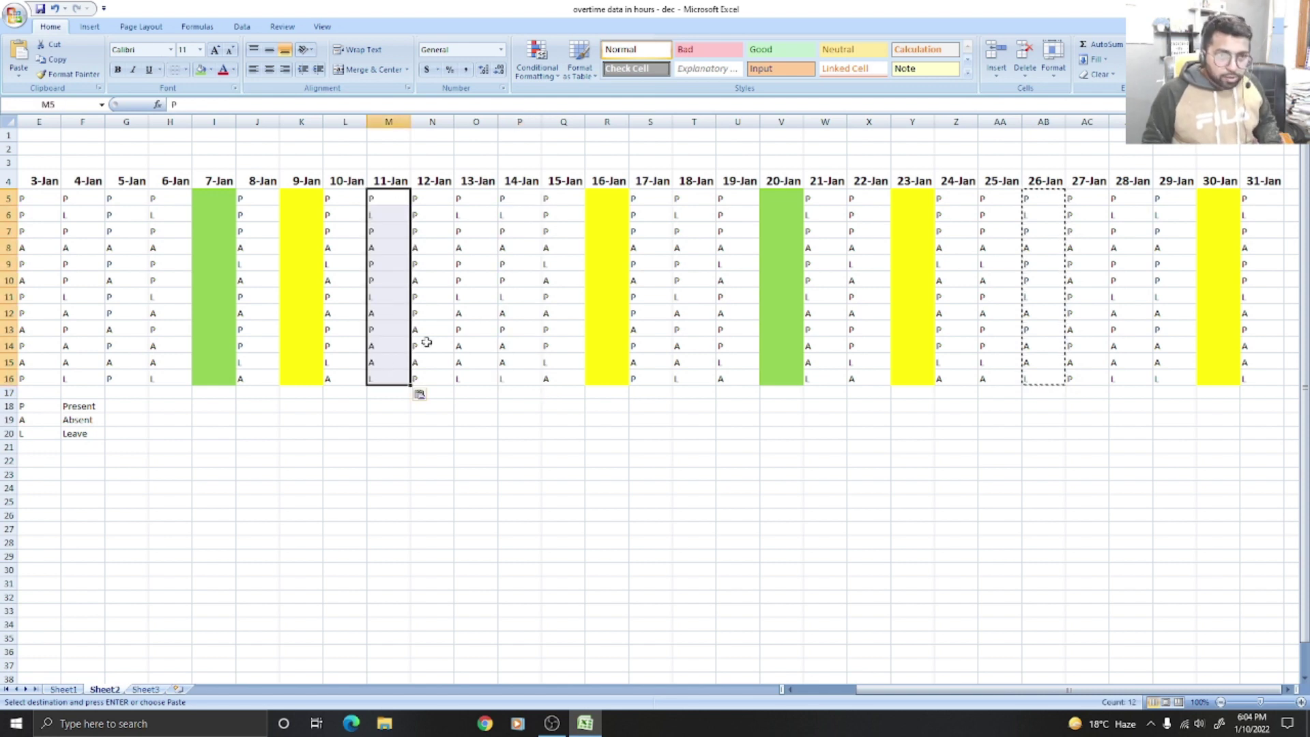
# Manually narrow the 5-Jan, 6-Jan and 8-Jan columns to little more than the width of their one-letter codes
pyautogui.moveTo(866, 683); pyautogui.dragTo(844, 686)
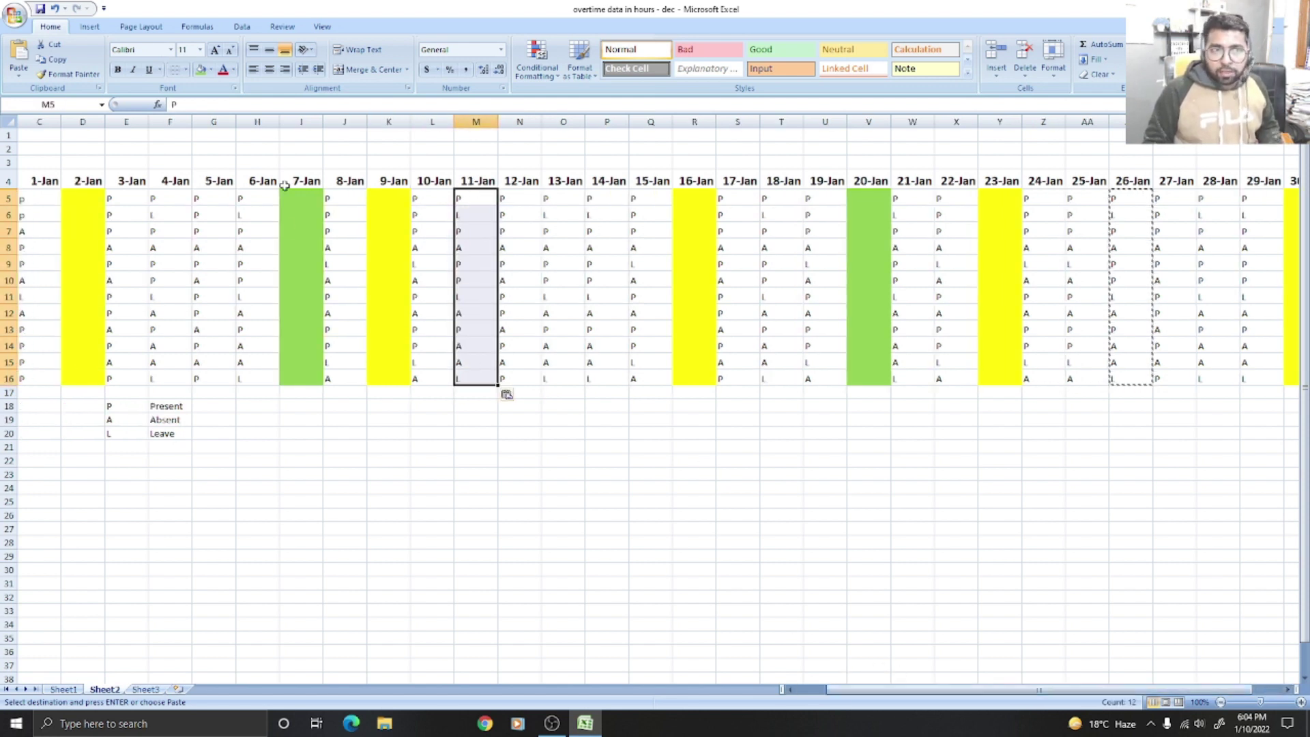
pyautogui.click(260, 121)
pyautogui.moveTo(277, 123); pyautogui.dragTo(210, 121)
pyautogui.click(213, 121)
pyautogui.click(294, 121)
pyautogui.moveTo(315, 121); pyautogui.dragTo(294, 123)
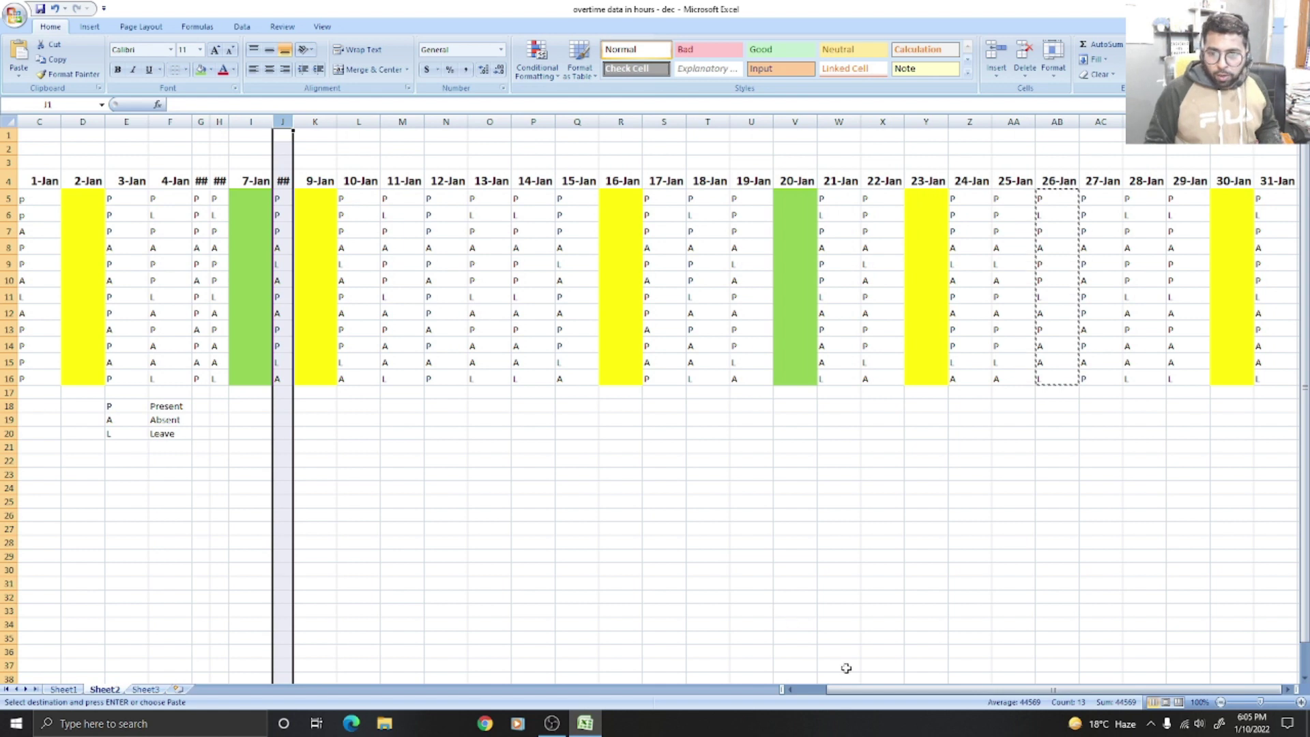
# AutoFit the column widths of the whole date and attendance range, C4:AG16
pyautogui.moveTo(867, 699); pyautogui.dragTo(828, 699)
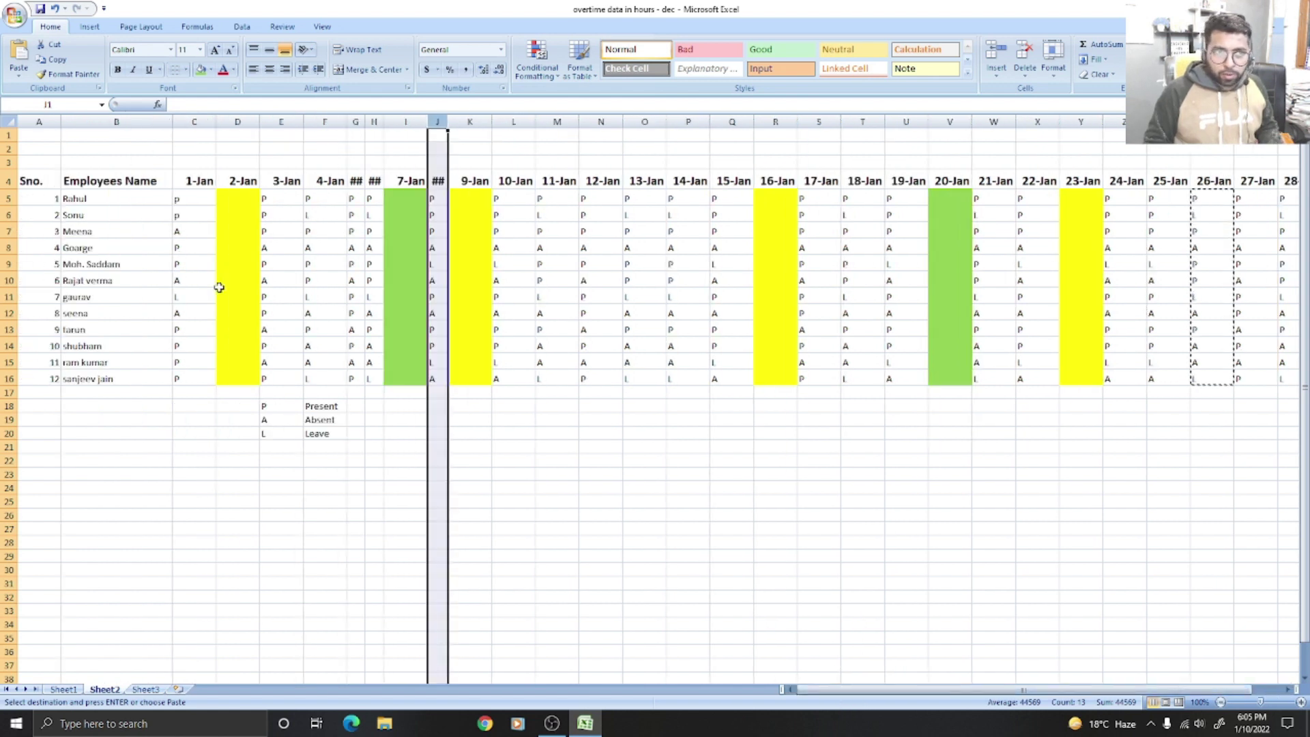
pyautogui.moveTo(182, 180); pyautogui.dragTo(1216, 362)
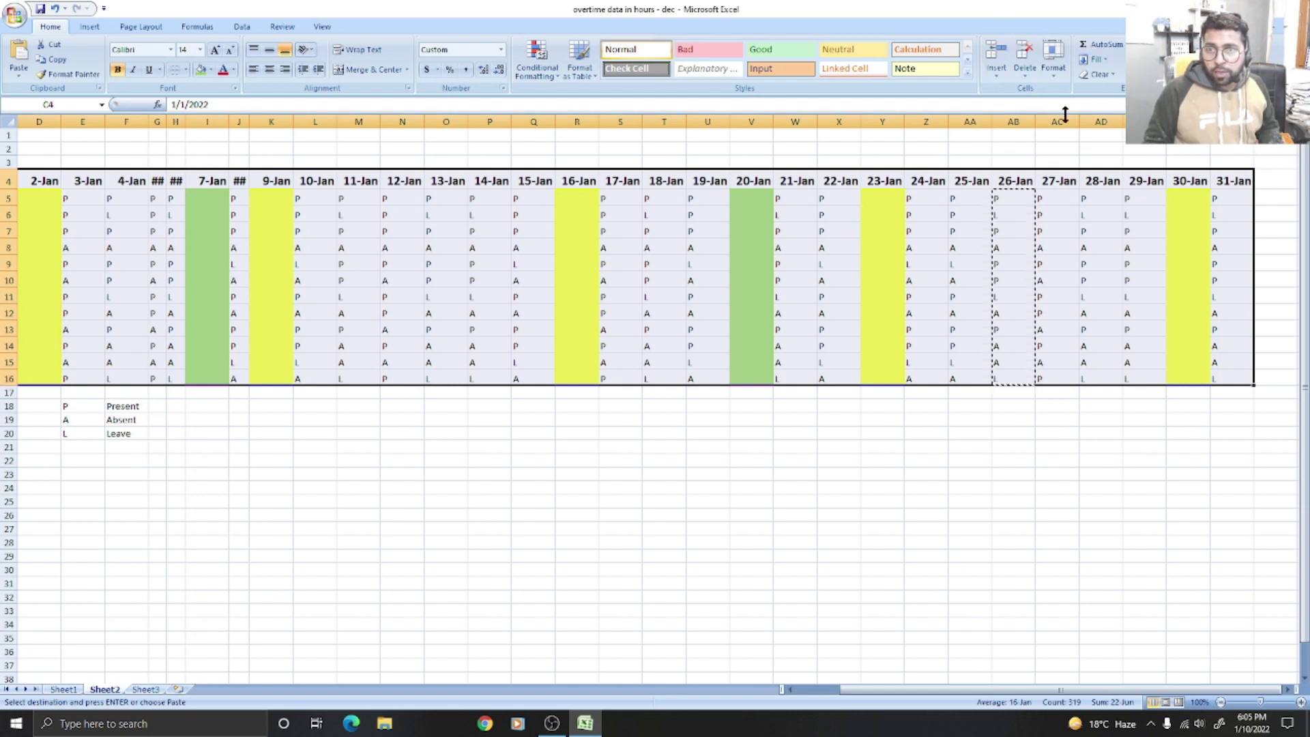
pyautogui.click(1055, 72)
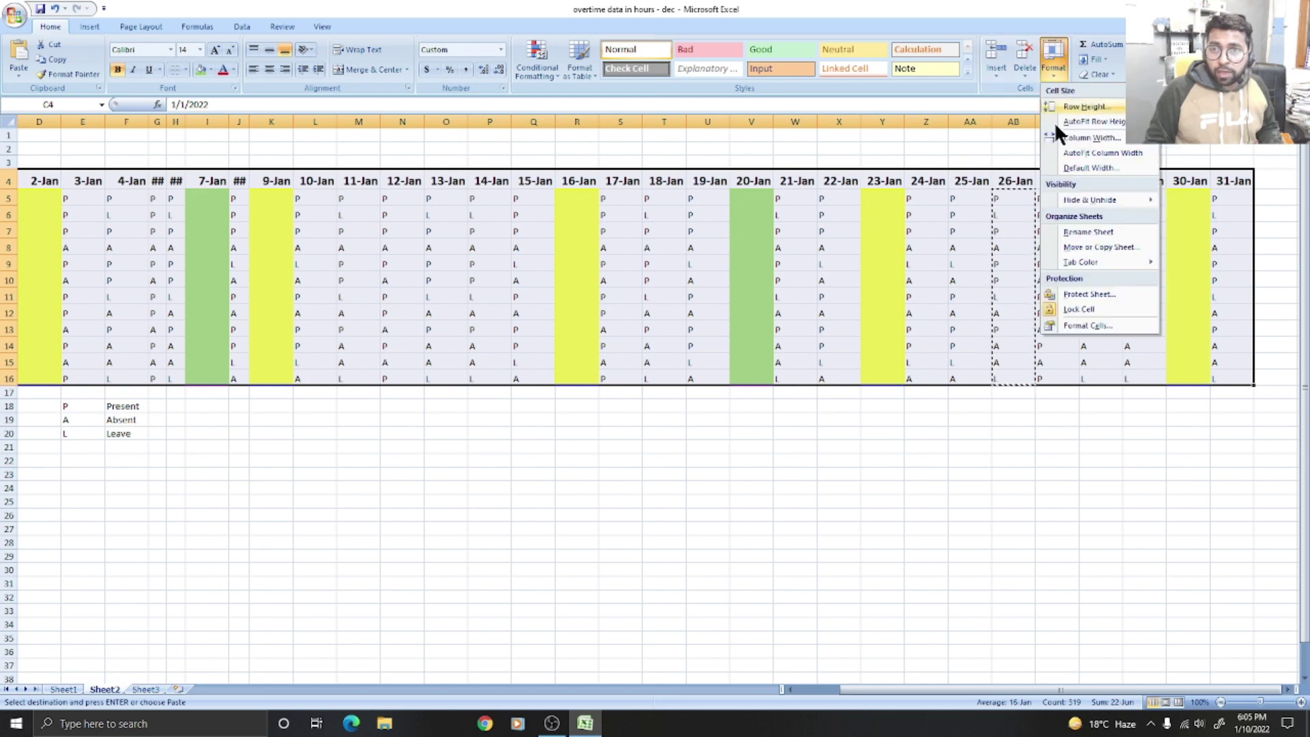
pyautogui.click(1094, 153)
pyautogui.click(539, 433)
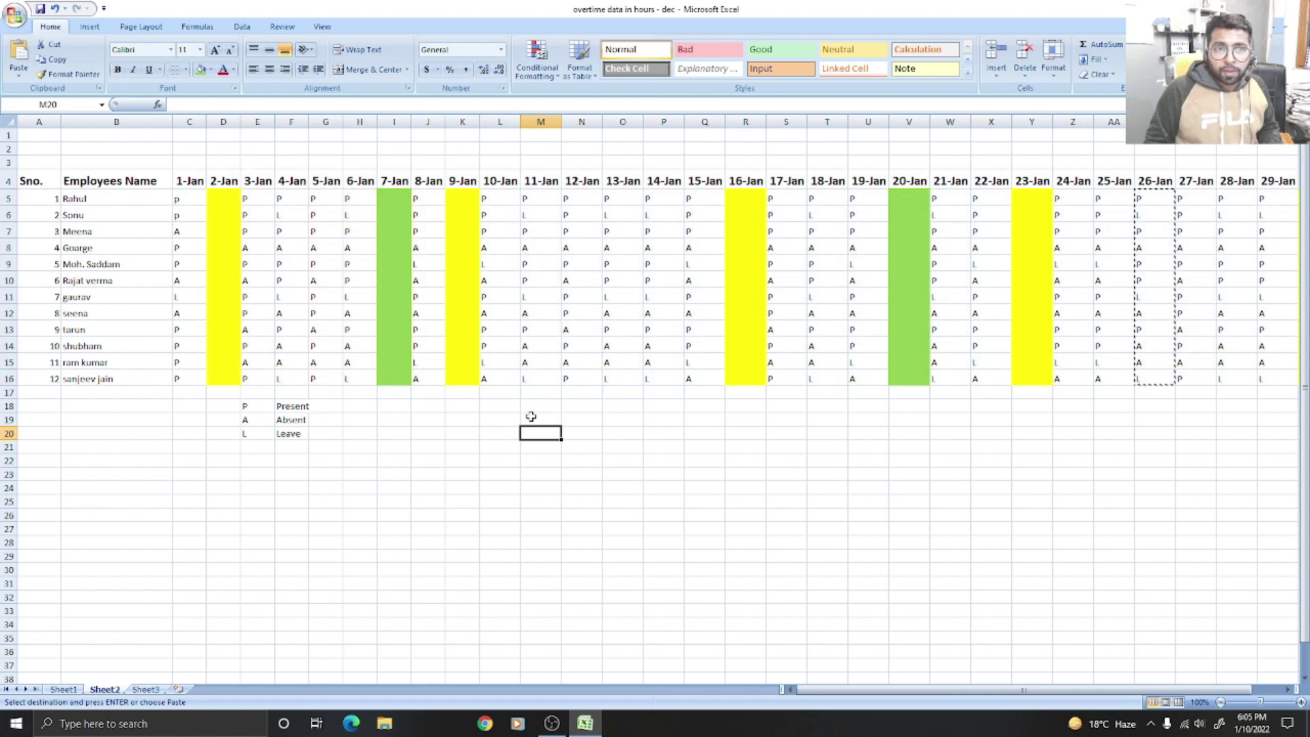
pyautogui.click(257, 122)
pyautogui.click(333, 214)
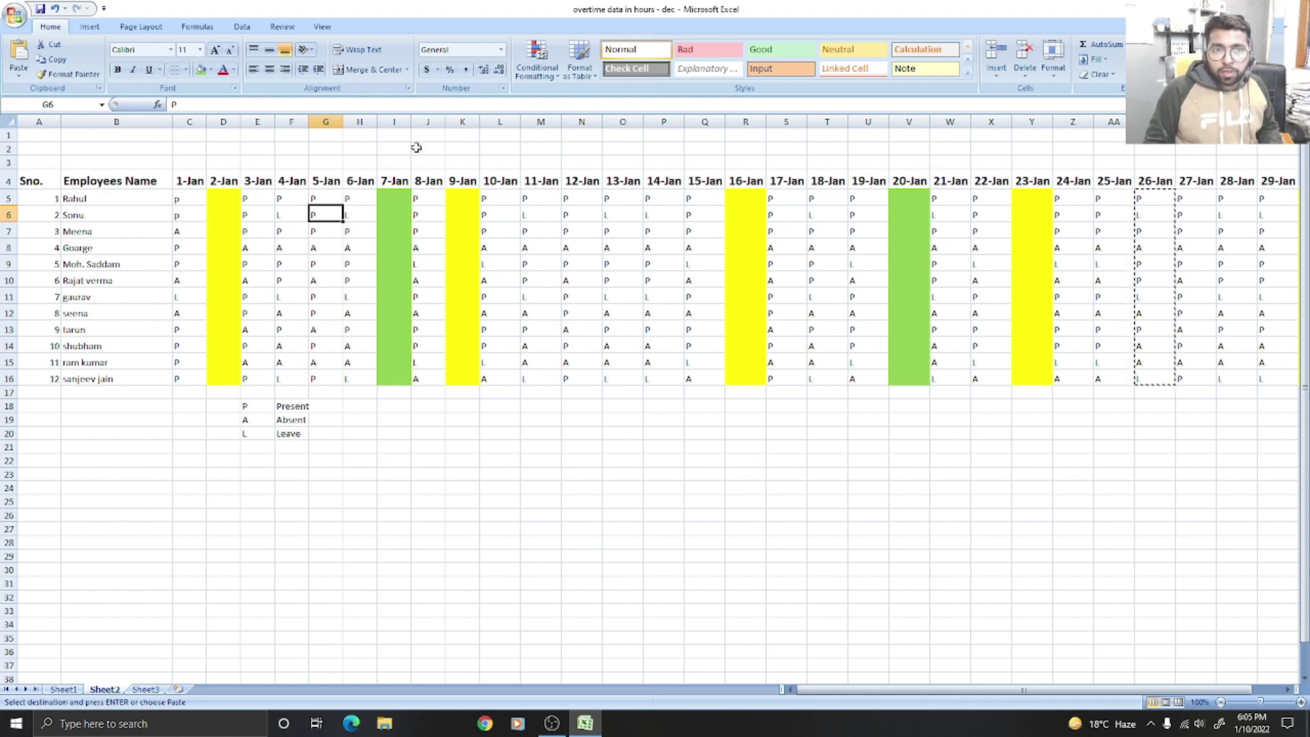
pyautogui.click(372, 178)
pyautogui.moveTo(362, 172); pyautogui.dragTo(568, 177)
pyautogui.click(463, 248)
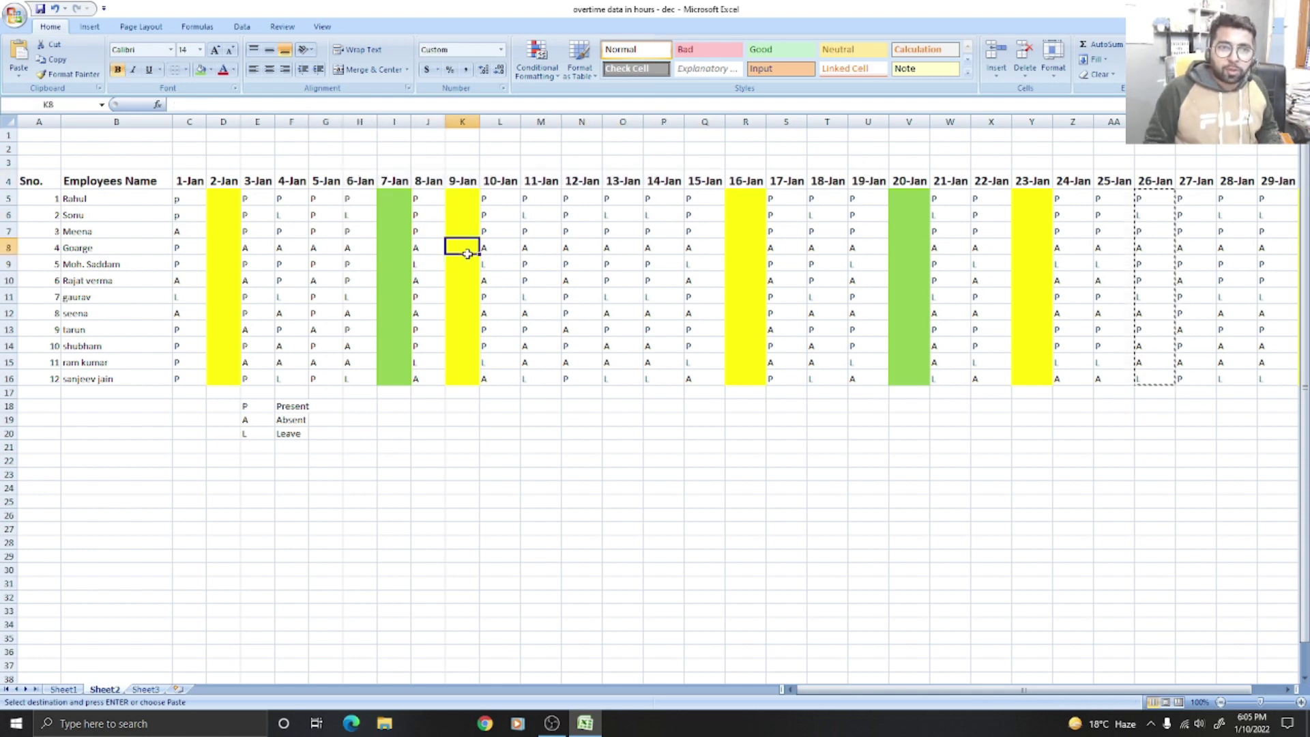
# Rotate the 1-Jan to 31-Jan headers in row 4 upward and make the row tall enough for the vertical dates
pyautogui.moveTo(191, 178); pyautogui.dragTo(1202, 175)
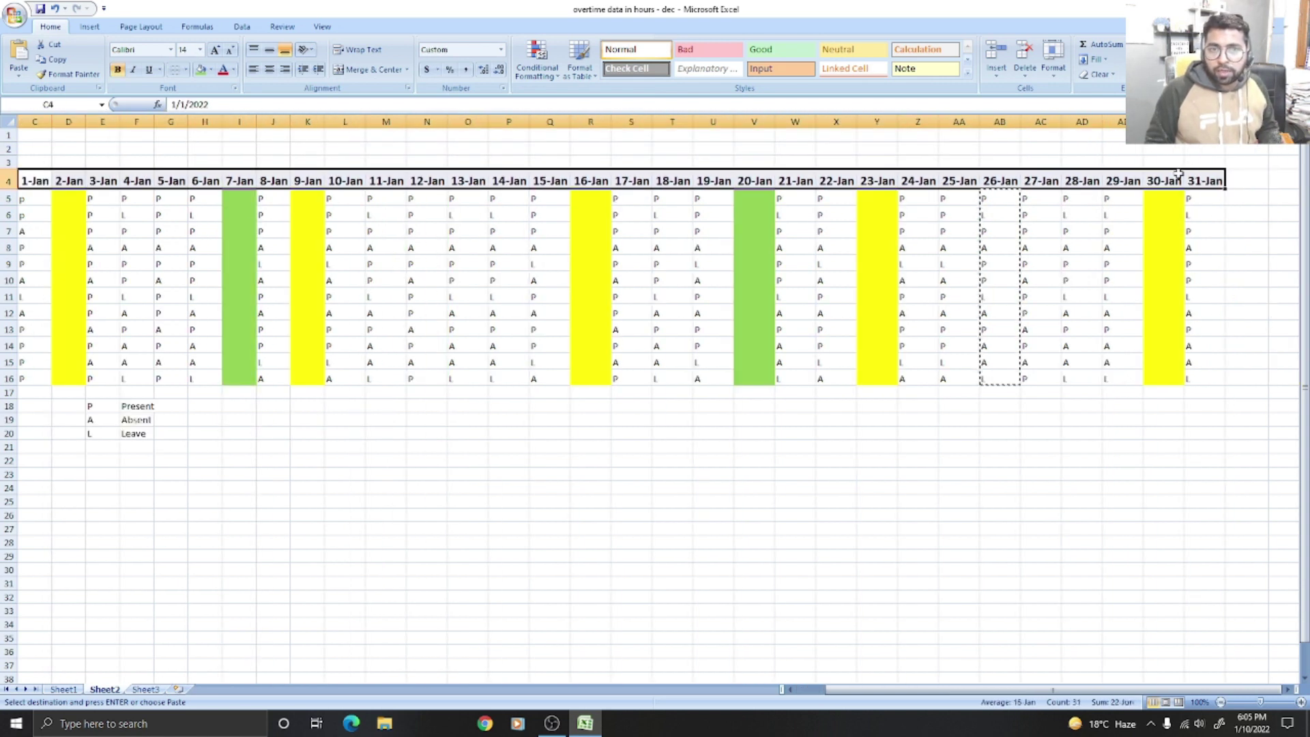
pyautogui.click(309, 46)
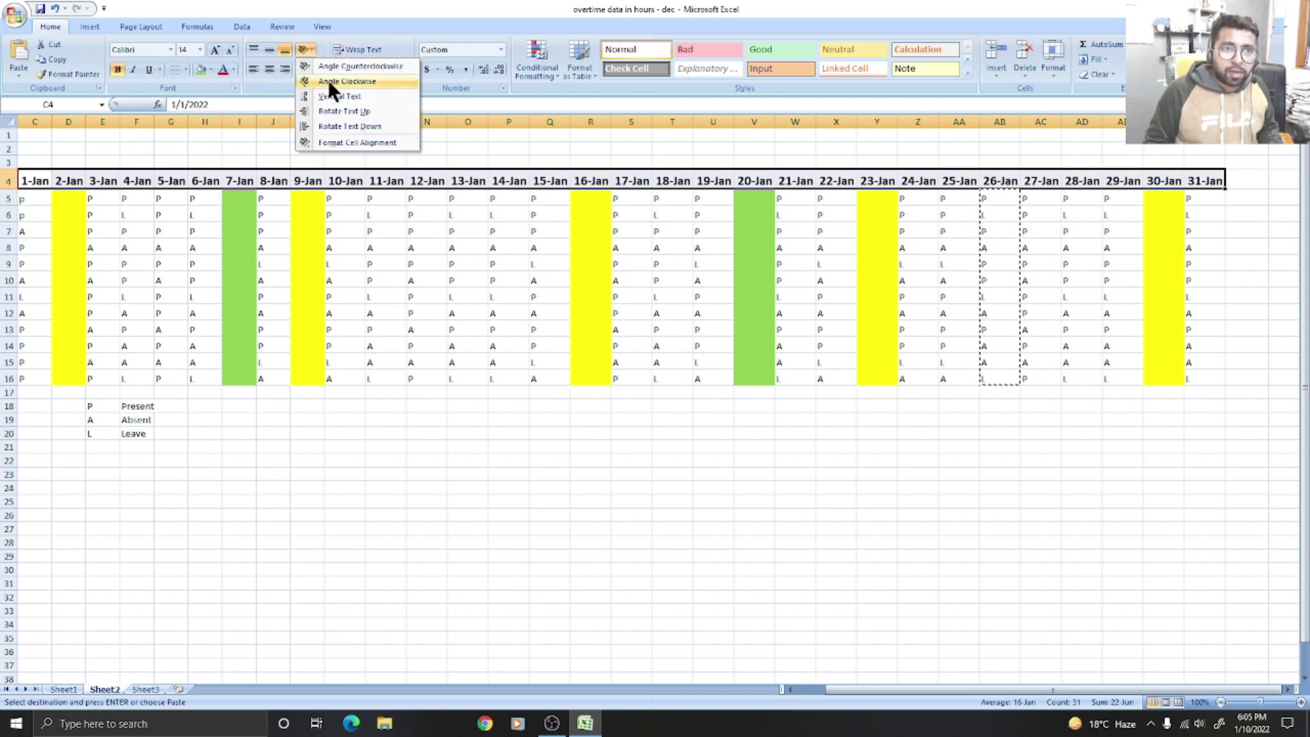
pyautogui.click(317, 108)
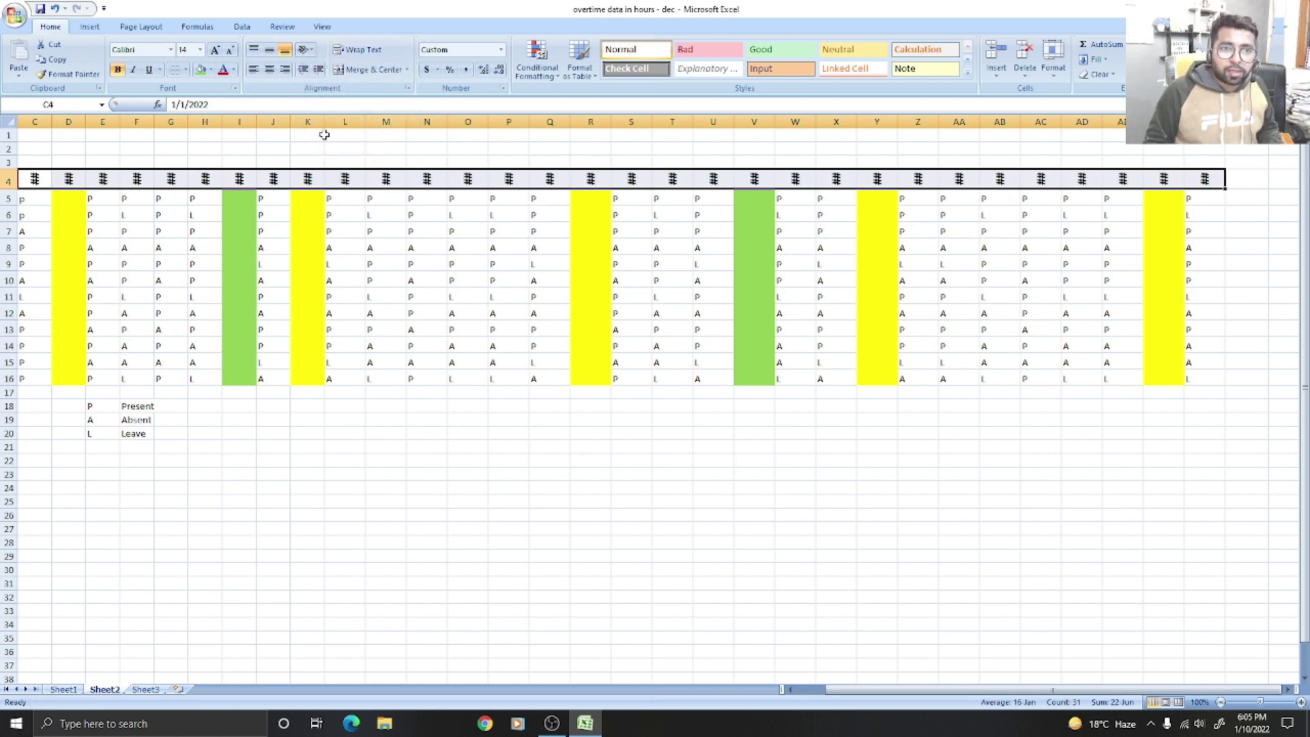
pyautogui.moveTo(9, 190); pyautogui.dragTo(14, 211)
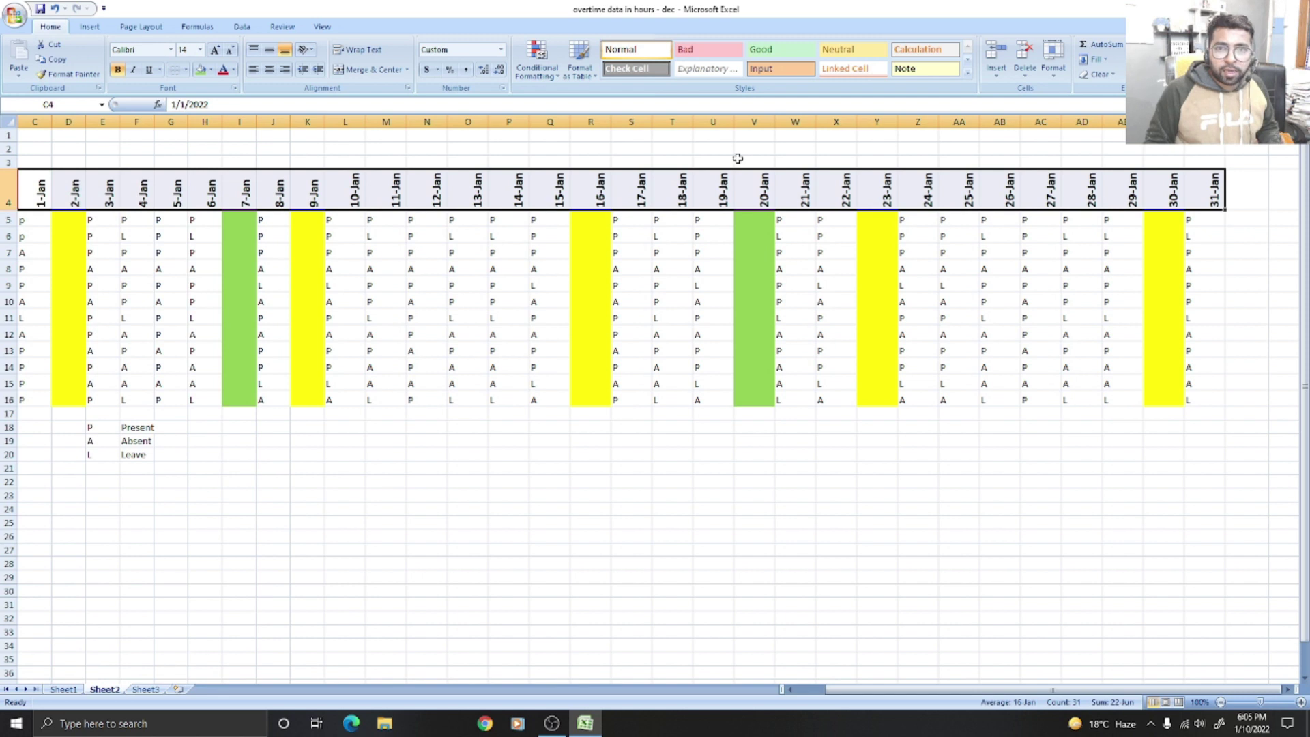
pyautogui.click(156, 270)
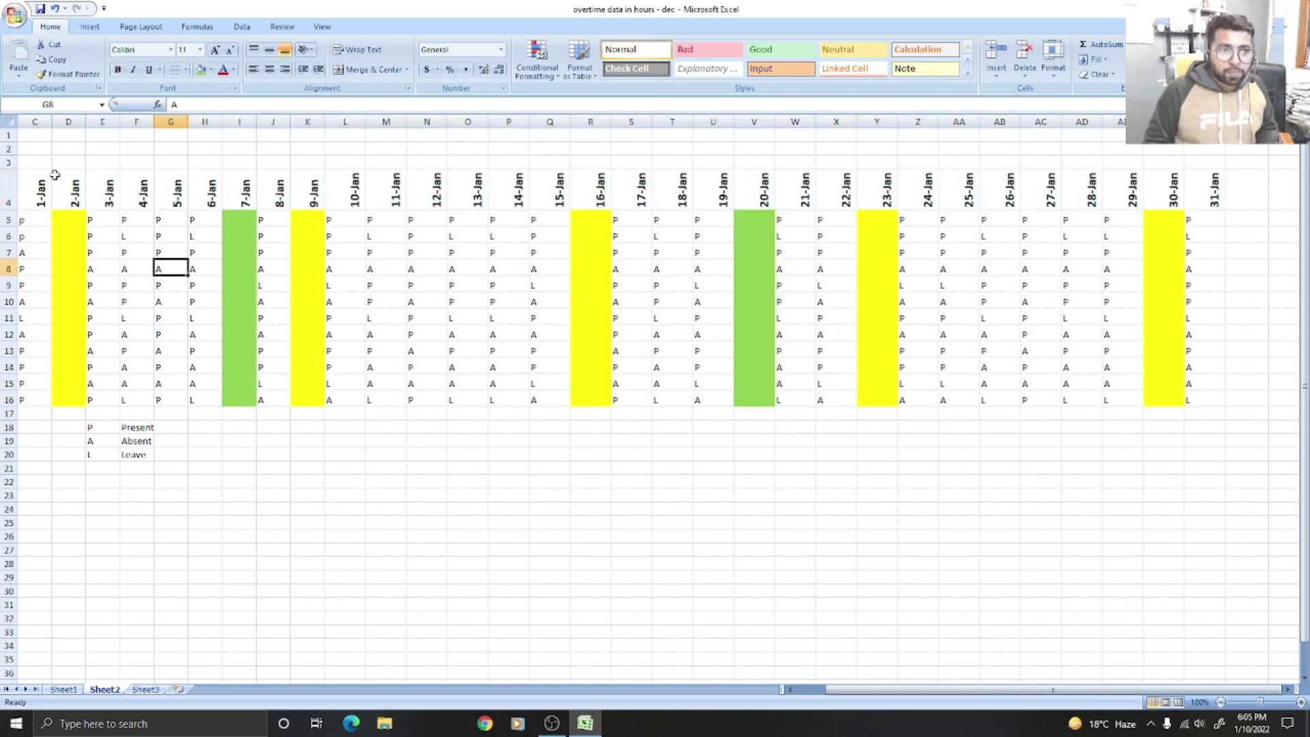
pyautogui.moveTo(824, 685); pyautogui.dragTo(800, 686)
pyautogui.moveTo(185, 184); pyautogui.dragTo(1199, 400)
pyautogui.click(1081, 495)
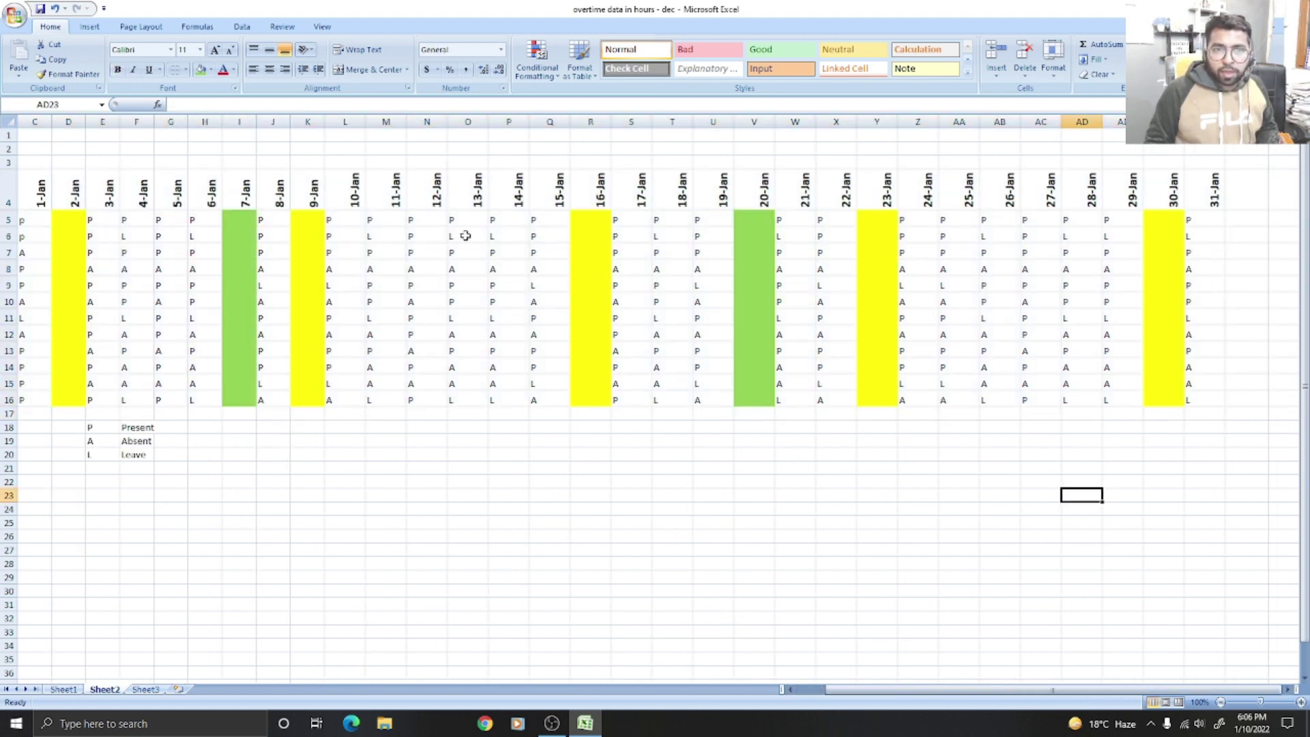
# Manually narrow the 7-Jan to 12-Jan columns one at a time to fit their rotated headers
pyautogui.click(232, 121)
pyautogui.moveTo(257, 123); pyautogui.dragTo(341, 129)
pyautogui.click(269, 116)
pyautogui.click(279, 122)
pyautogui.click(310, 119)
pyautogui.click(322, 121)
pyautogui.click(341, 121)
# AutoFit the columns of C4:AG16 to the rotated date headers
pyautogui.moveTo(863, 689); pyautogui.dragTo(822, 687)
pyautogui.moveTo(197, 186); pyautogui.dragTo(1242, 400)
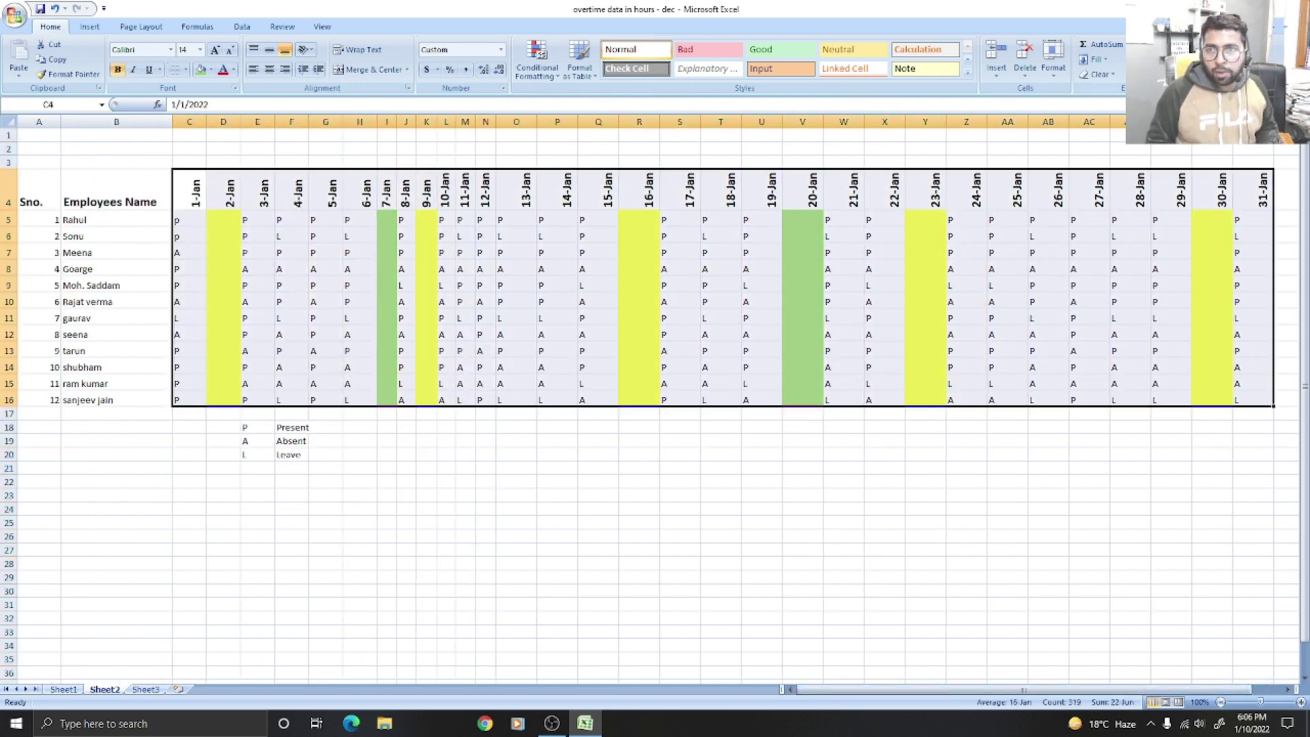
pyautogui.click(1051, 67)
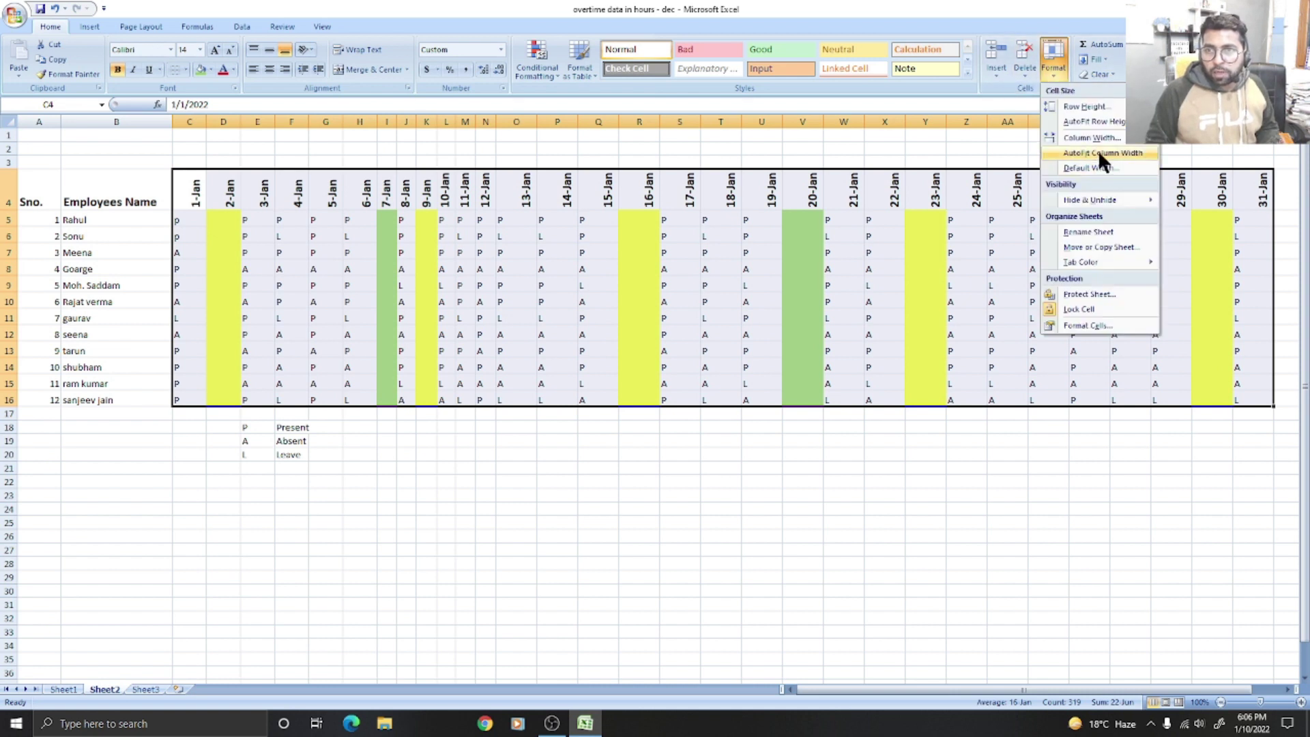
pyautogui.click(1098, 150)
pyautogui.click(979, 300)
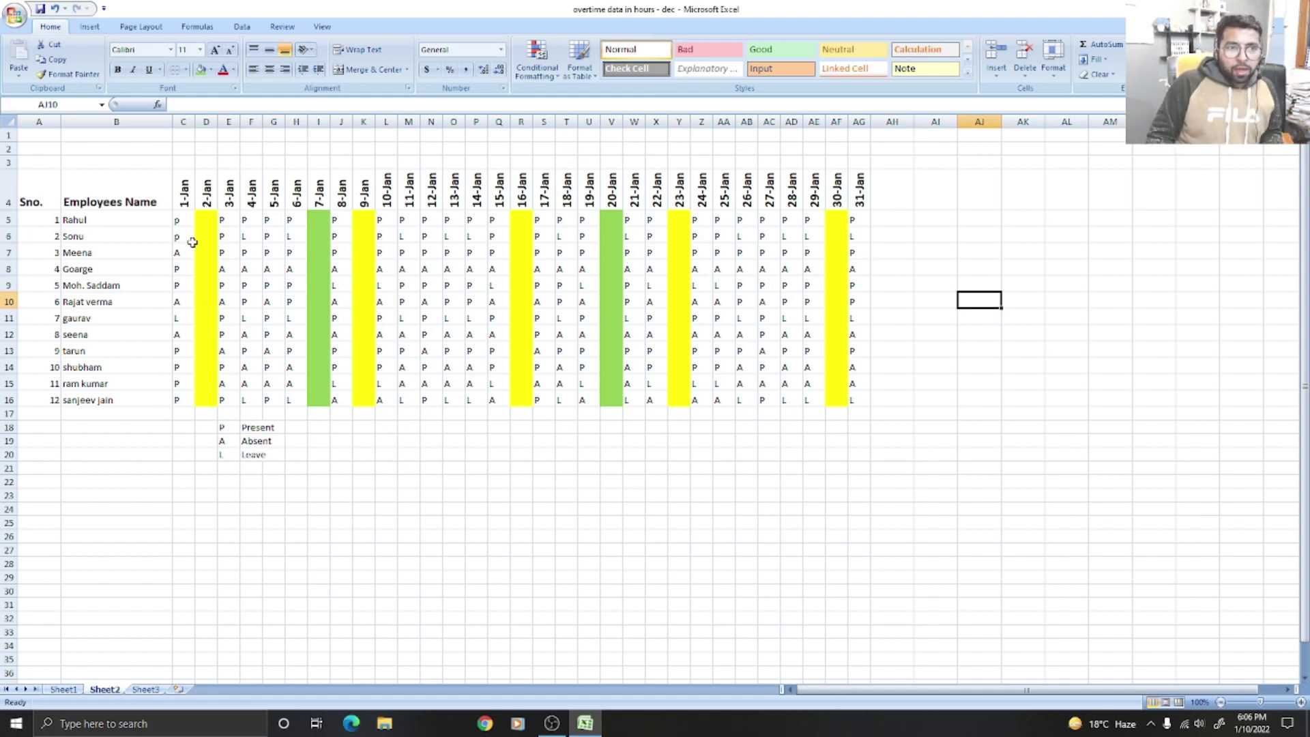
# Apply All Borders to the complete attendance table, A4:AG16
pyautogui.moveTo(41, 185); pyautogui.dragTo(856, 398)
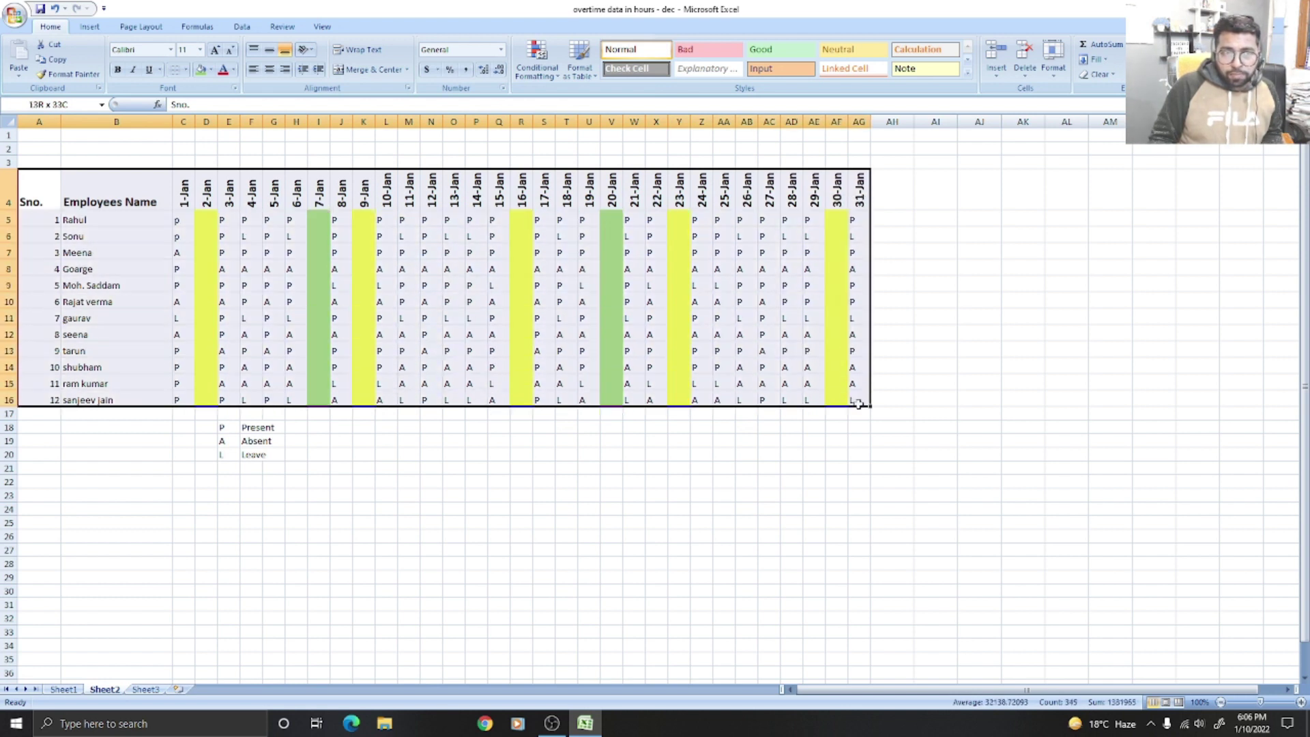
pyautogui.click(185, 69)
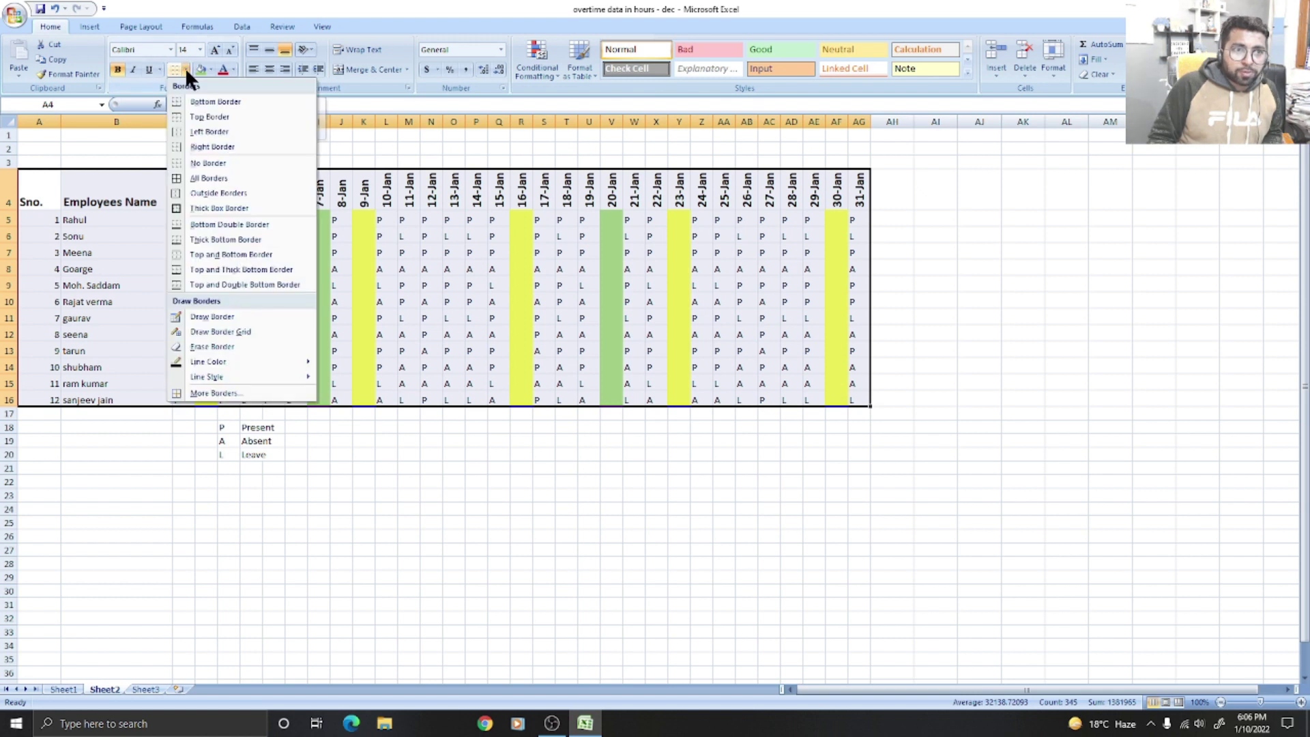
pyautogui.click(196, 175)
pyautogui.click(497, 467)
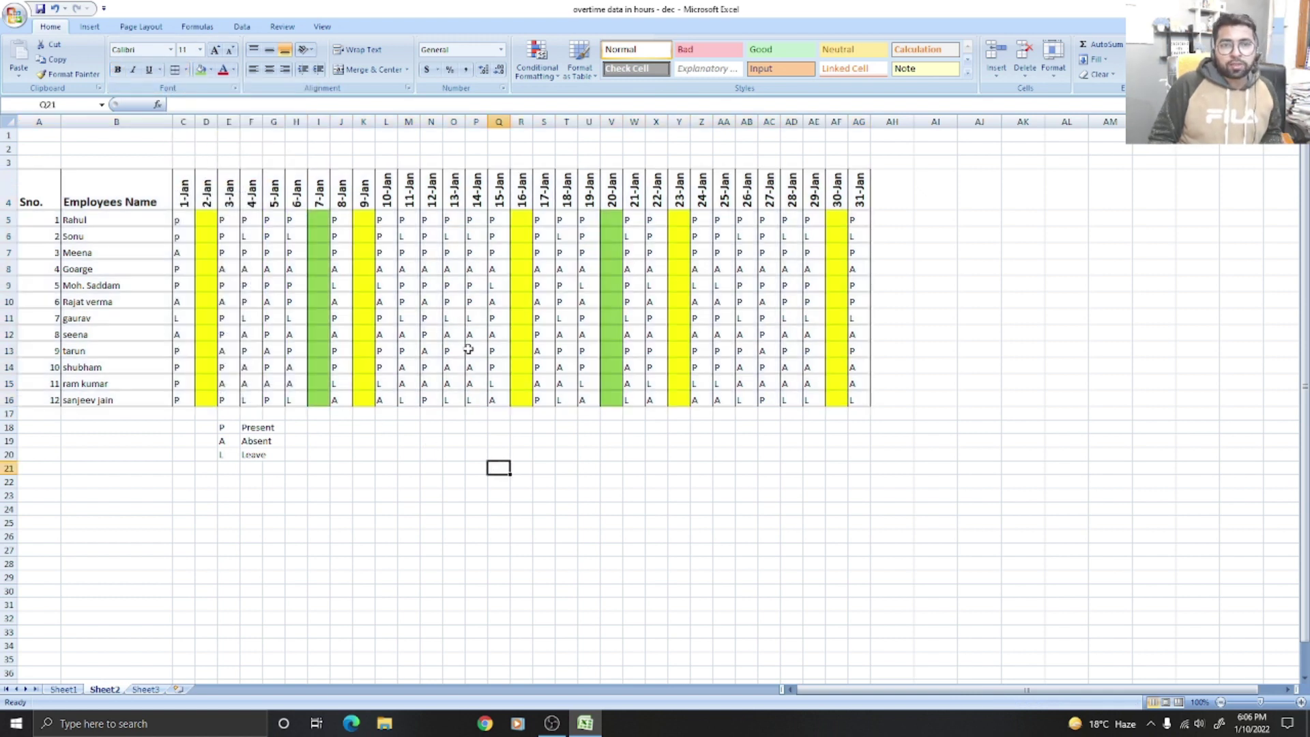
pyautogui.click(887, 188)
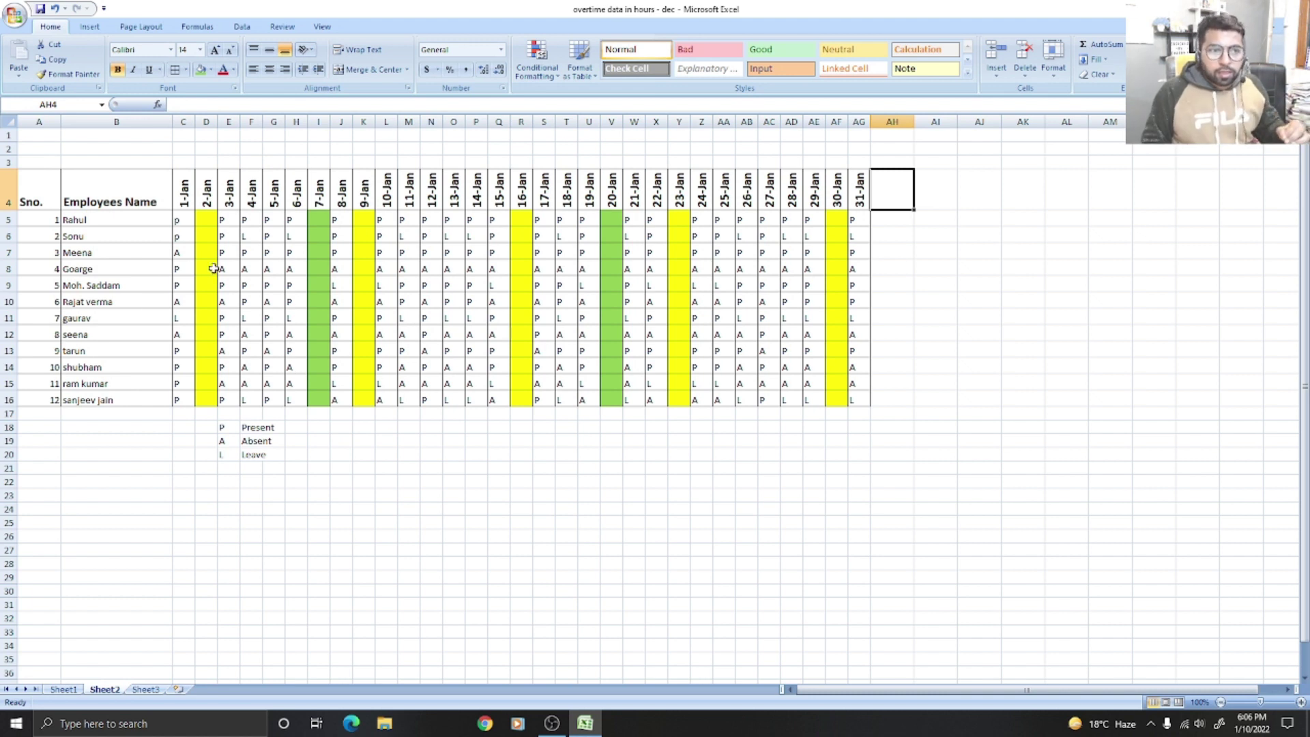
pyautogui.click(112, 220)
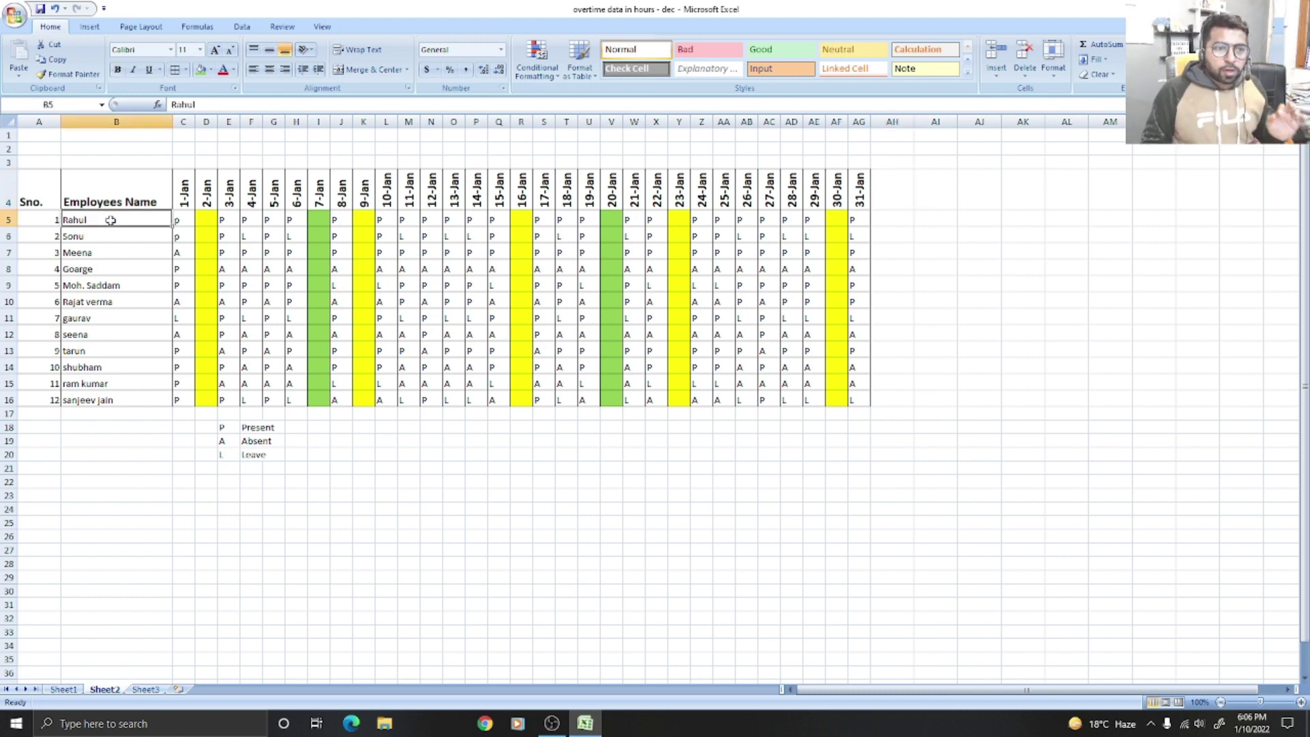
# Change the fourth employee's attendance codes in row 8 to P on 4-Jan and L on 6-Jan
pyautogui.moveTo(1261, 704); pyautogui.dragTo(1265, 705)
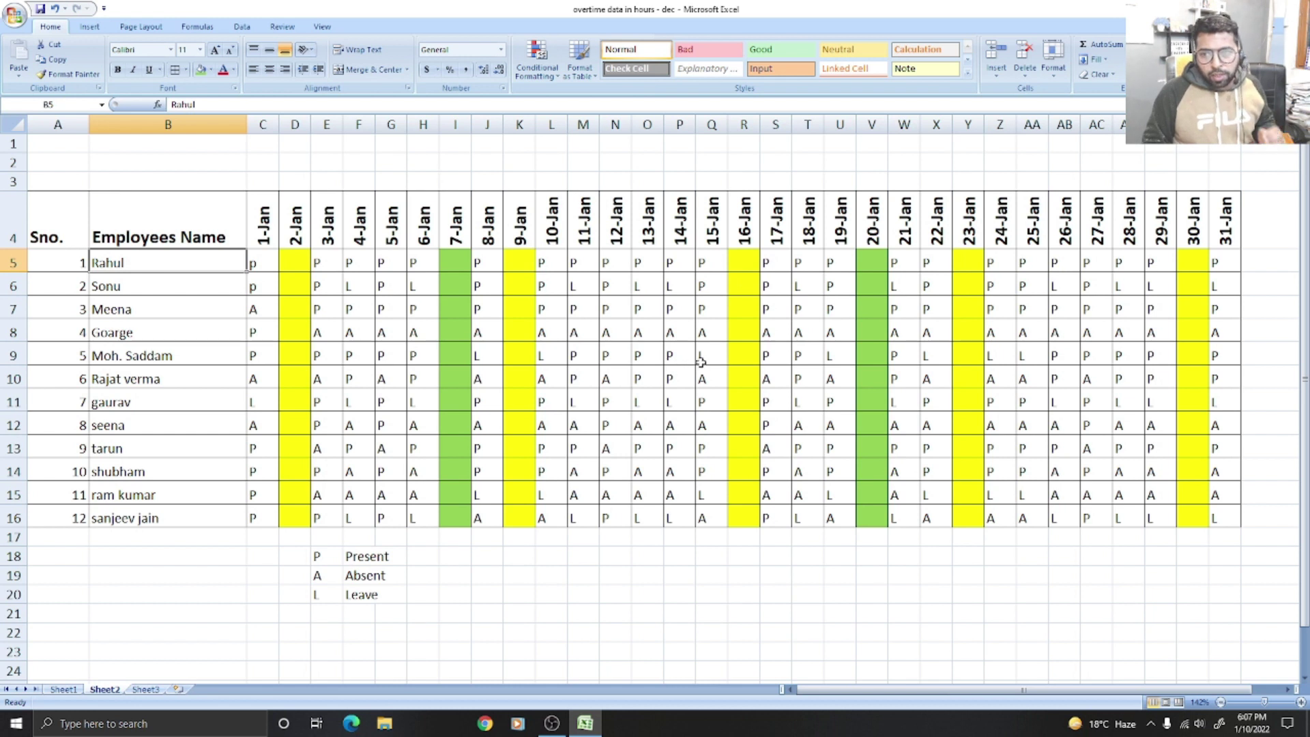
pyautogui.click(324, 334)
pyautogui.click(393, 334)
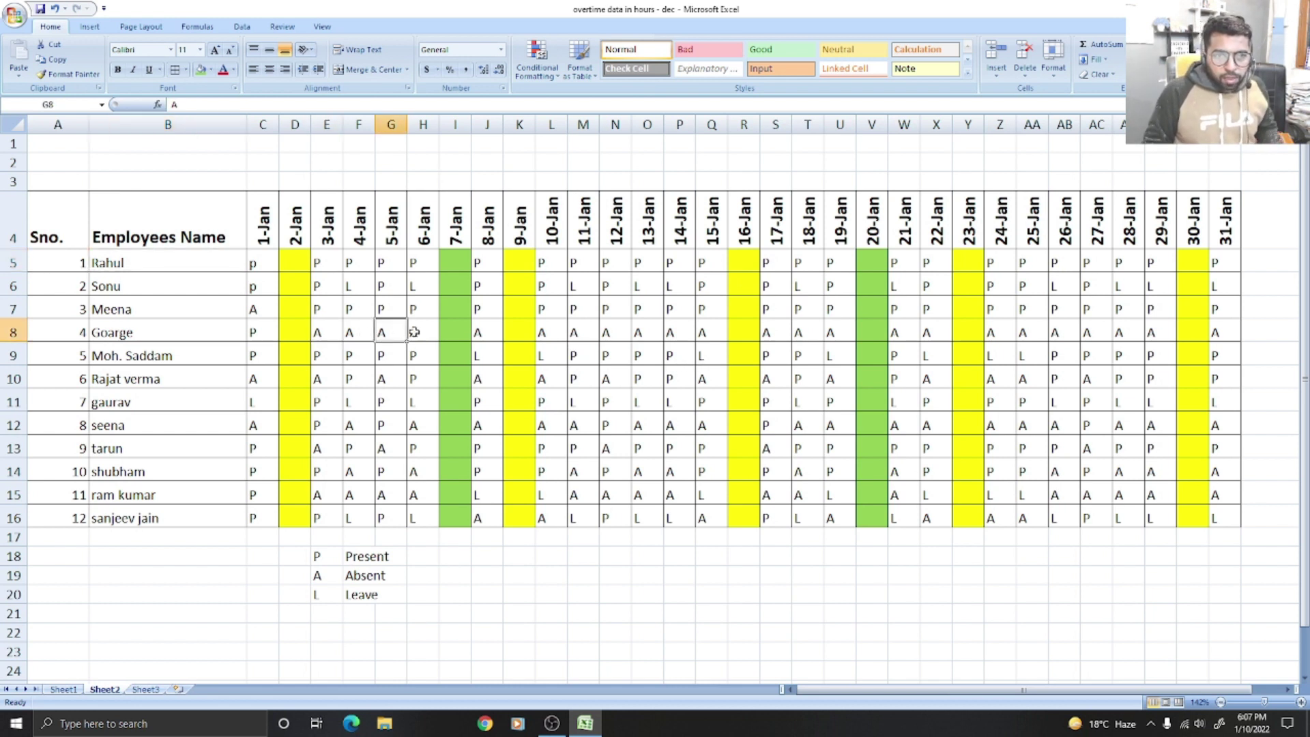
pyautogui.click(424, 332)
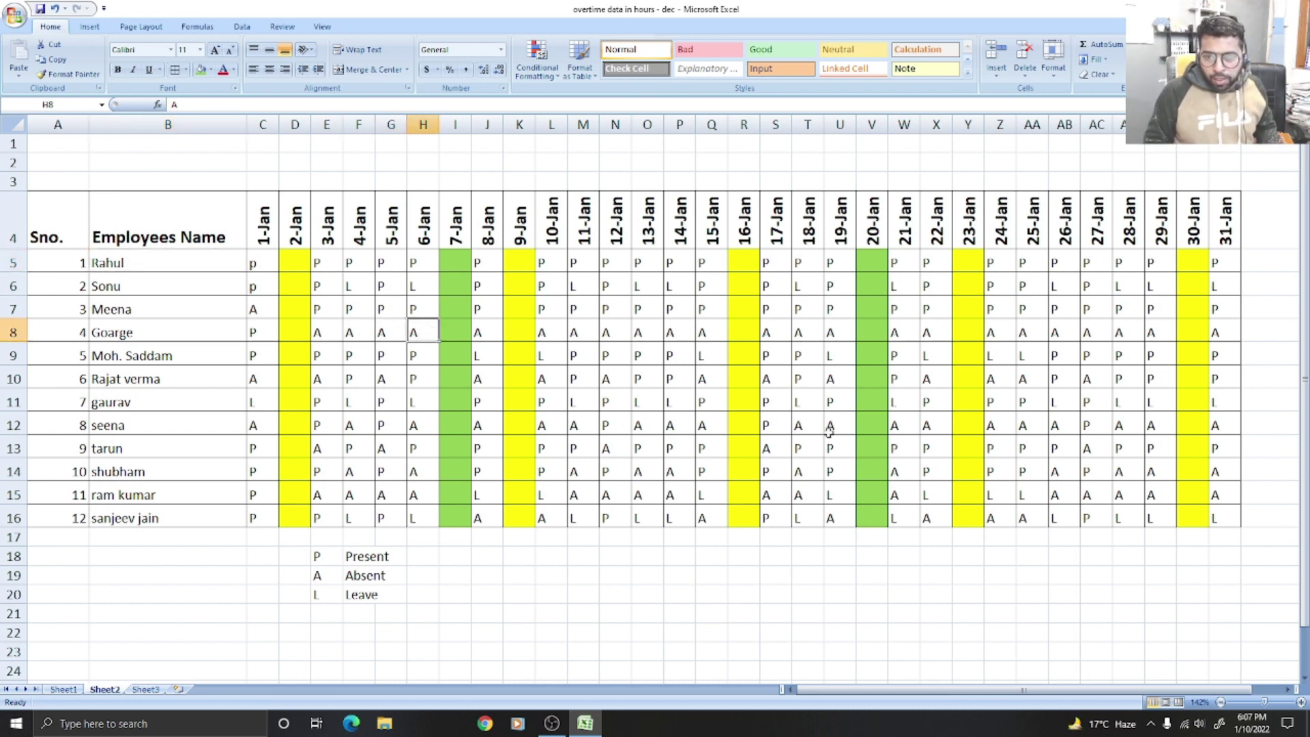
pyautogui.click(353, 334)
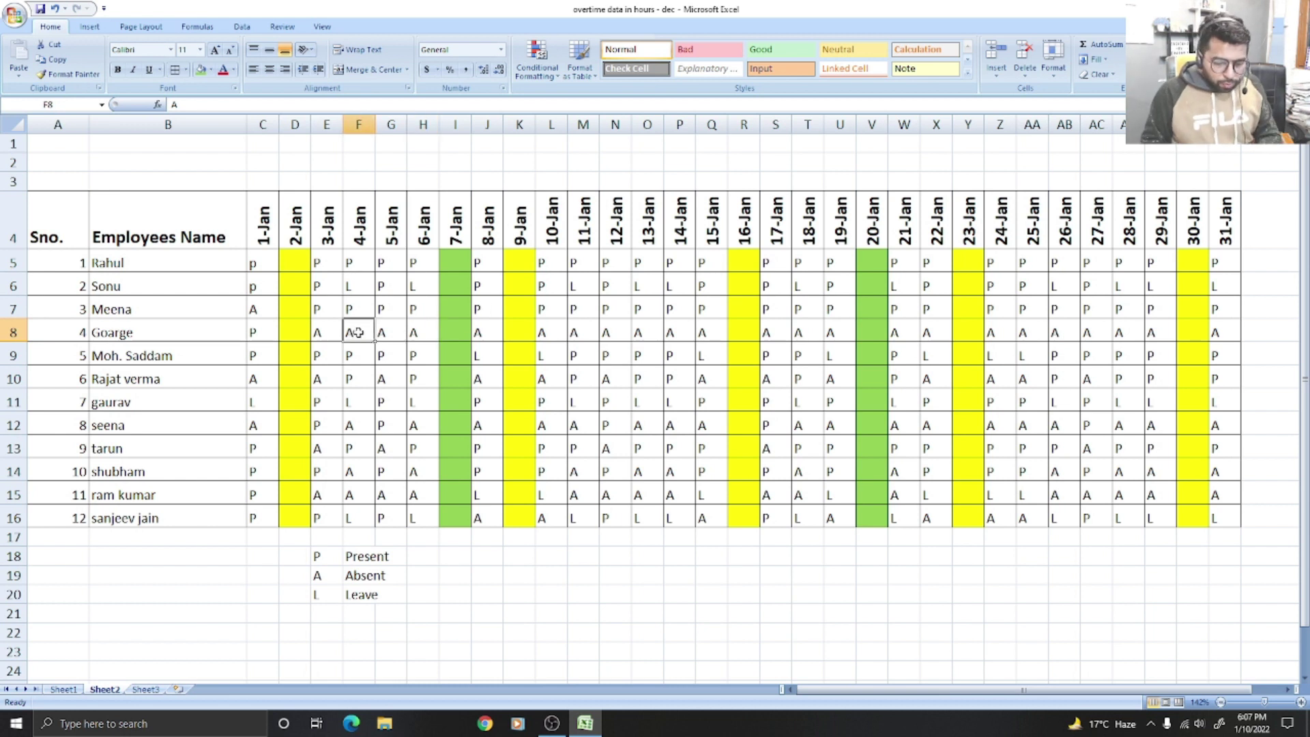
pyautogui.write('P')
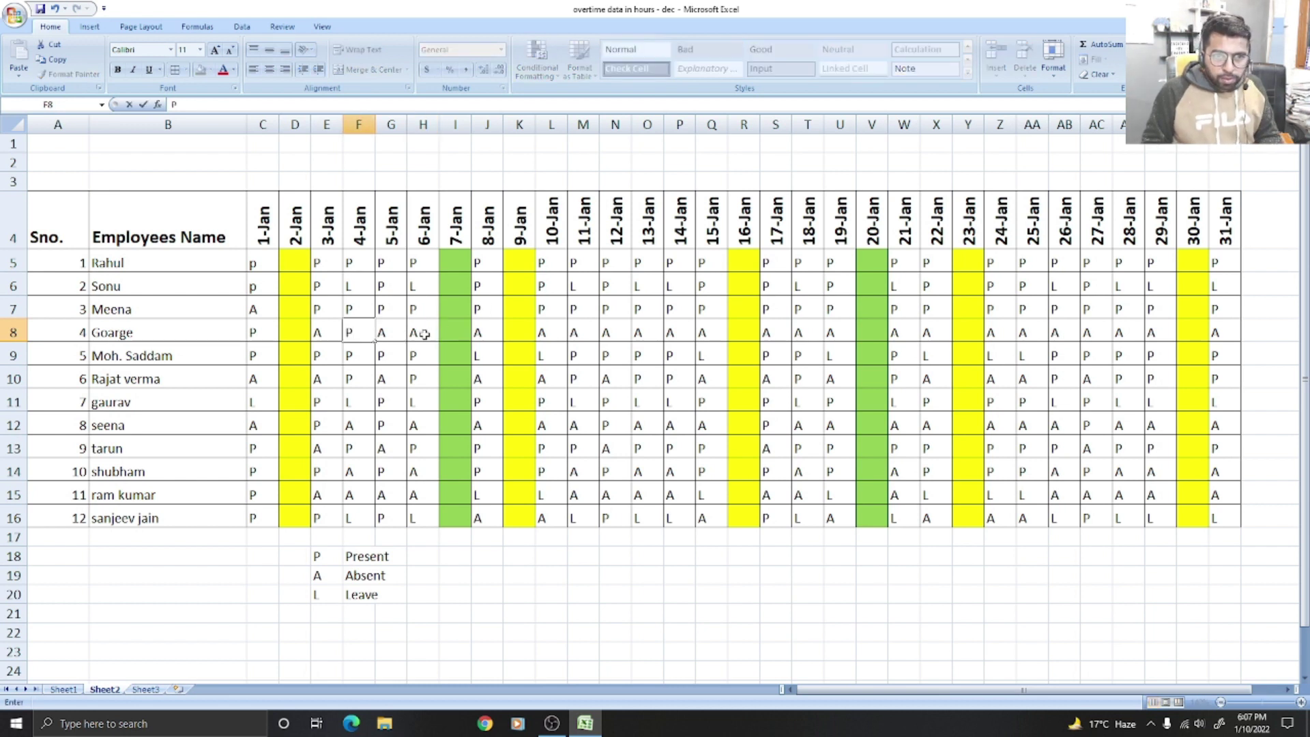
pyautogui.click(421, 333)
pyautogui.write('L')
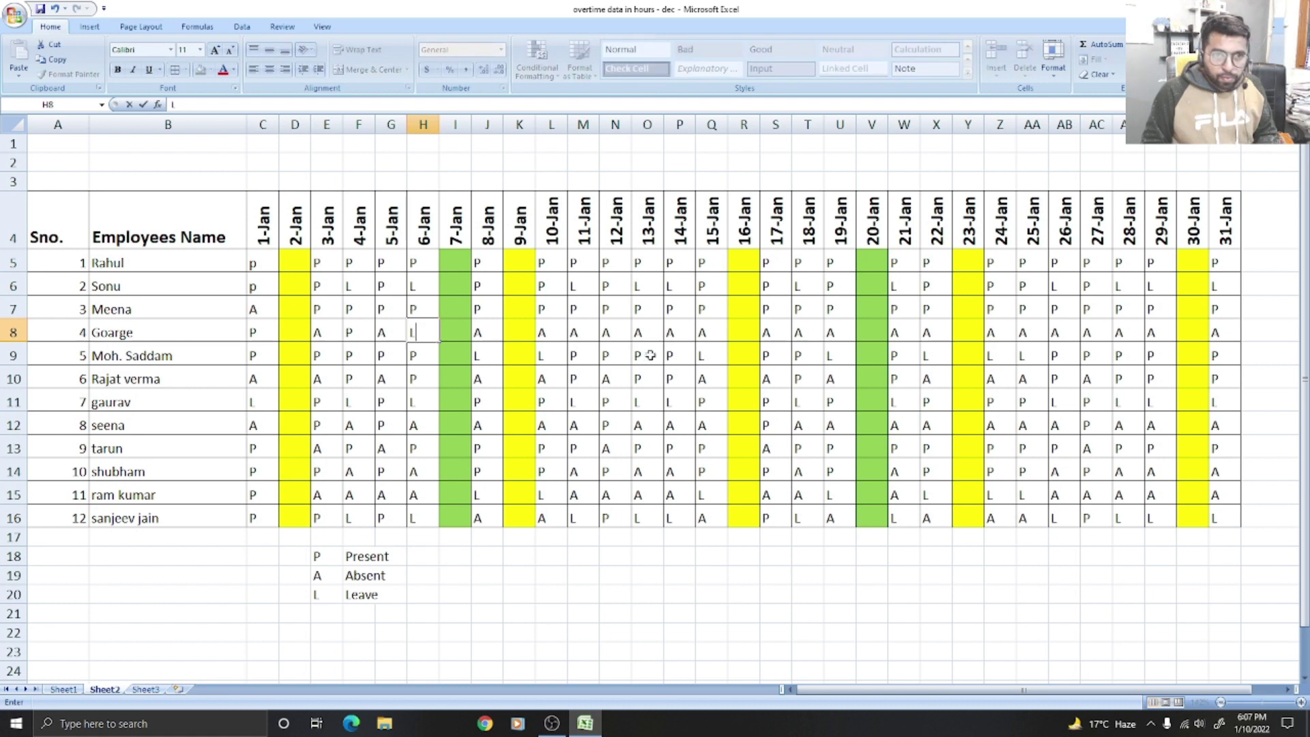
# In row 8, enter P for 12-Jan, L for 14-Jan, and P for 15-Jan, 18-Jan and 19-Jan
pyautogui.click(608, 332)
pyautogui.write('P')
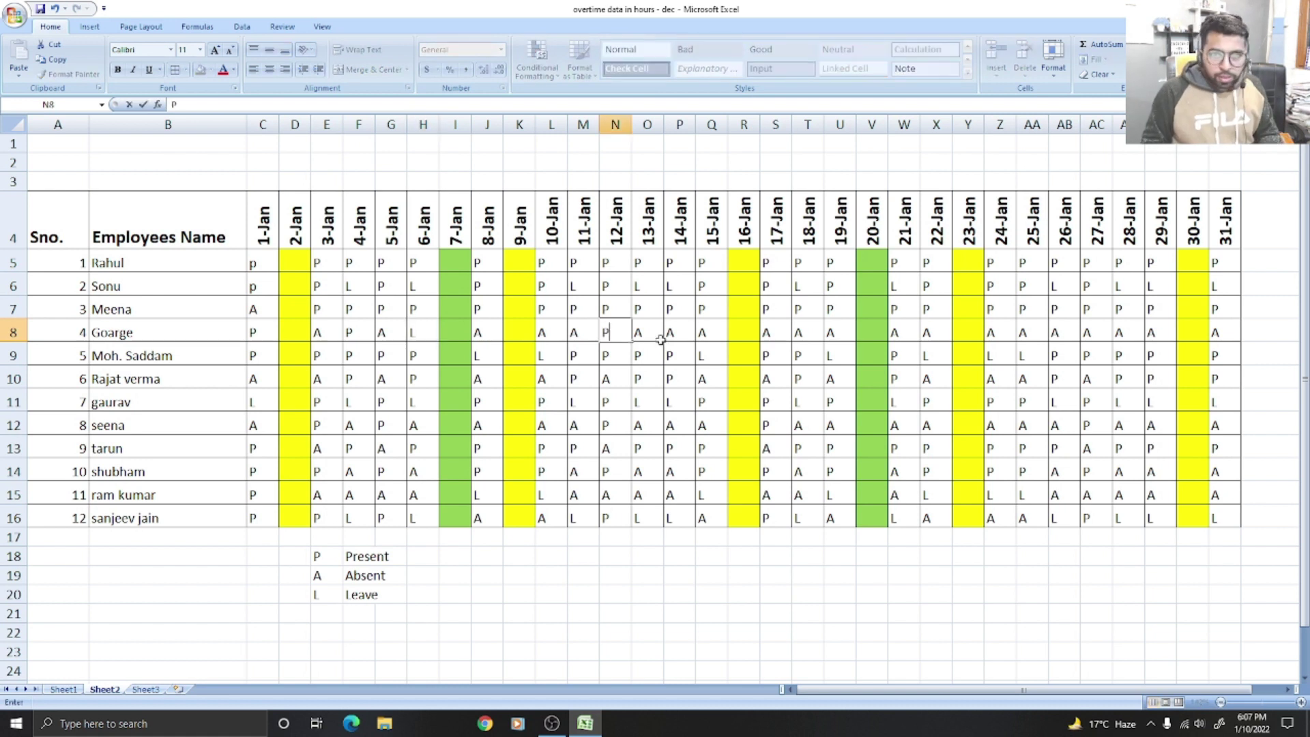
pyautogui.click(670, 333)
pyautogui.write('L')
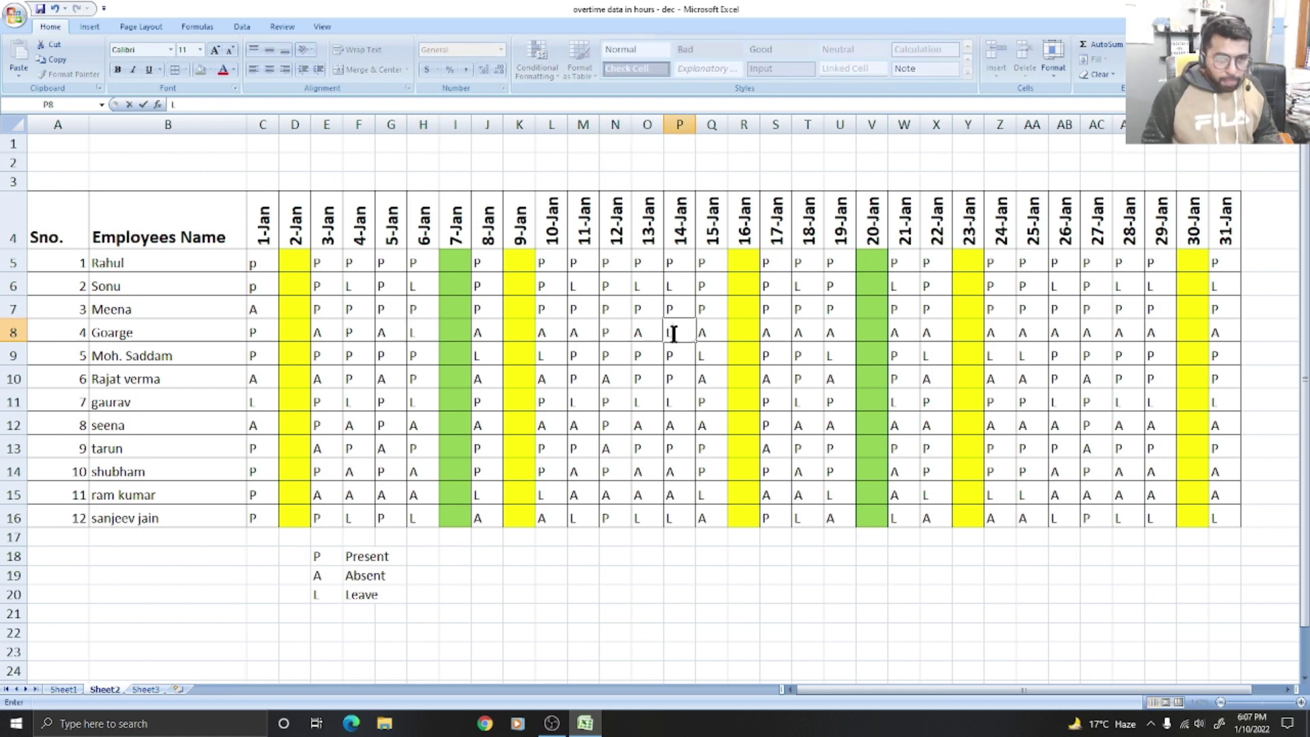
pyautogui.click(701, 332)
pyautogui.write('P')
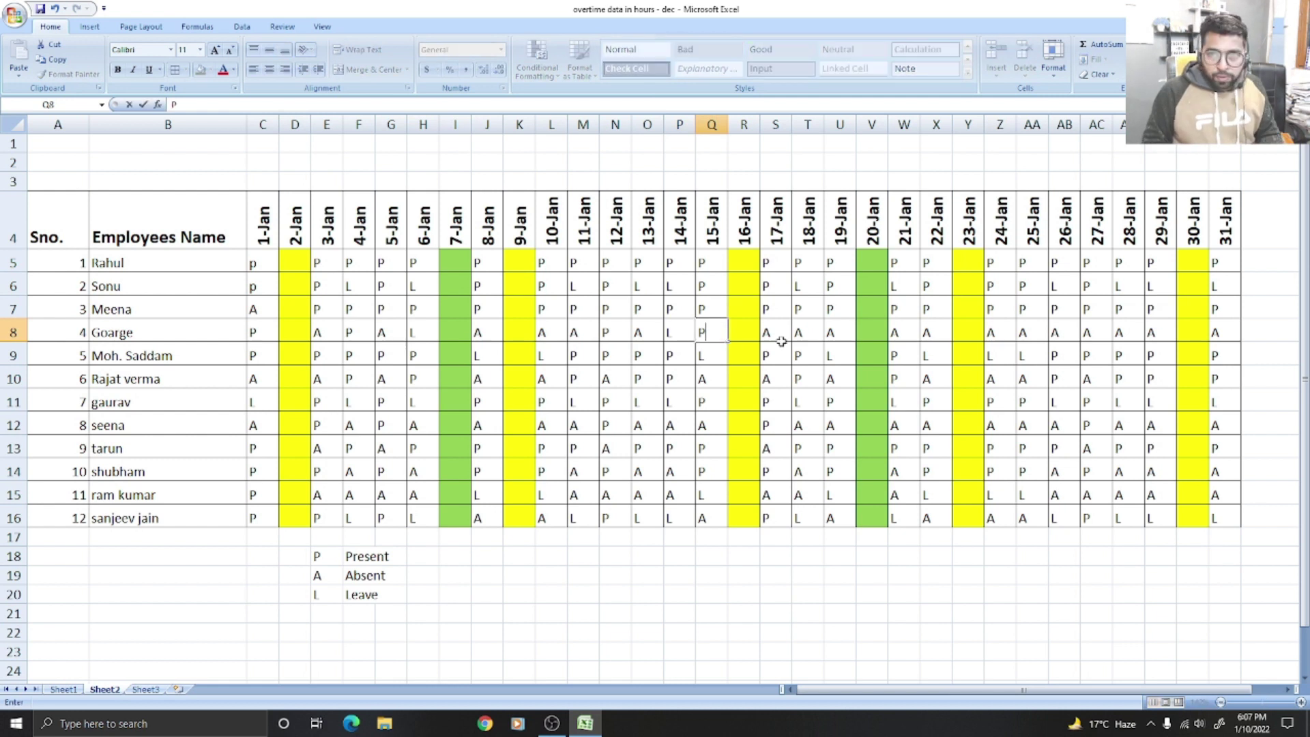
pyautogui.click(798, 332)
pyautogui.write('P')
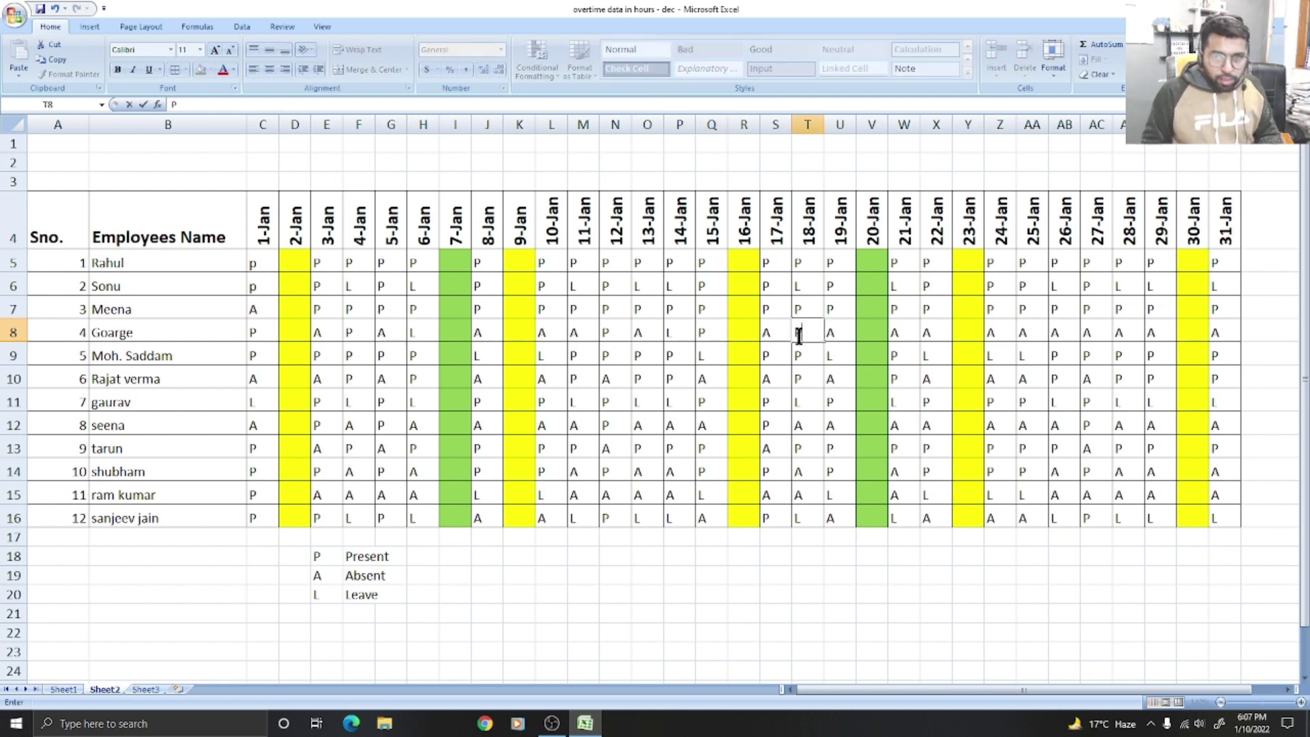
pyautogui.click(833, 336)
pyautogui.write('P')
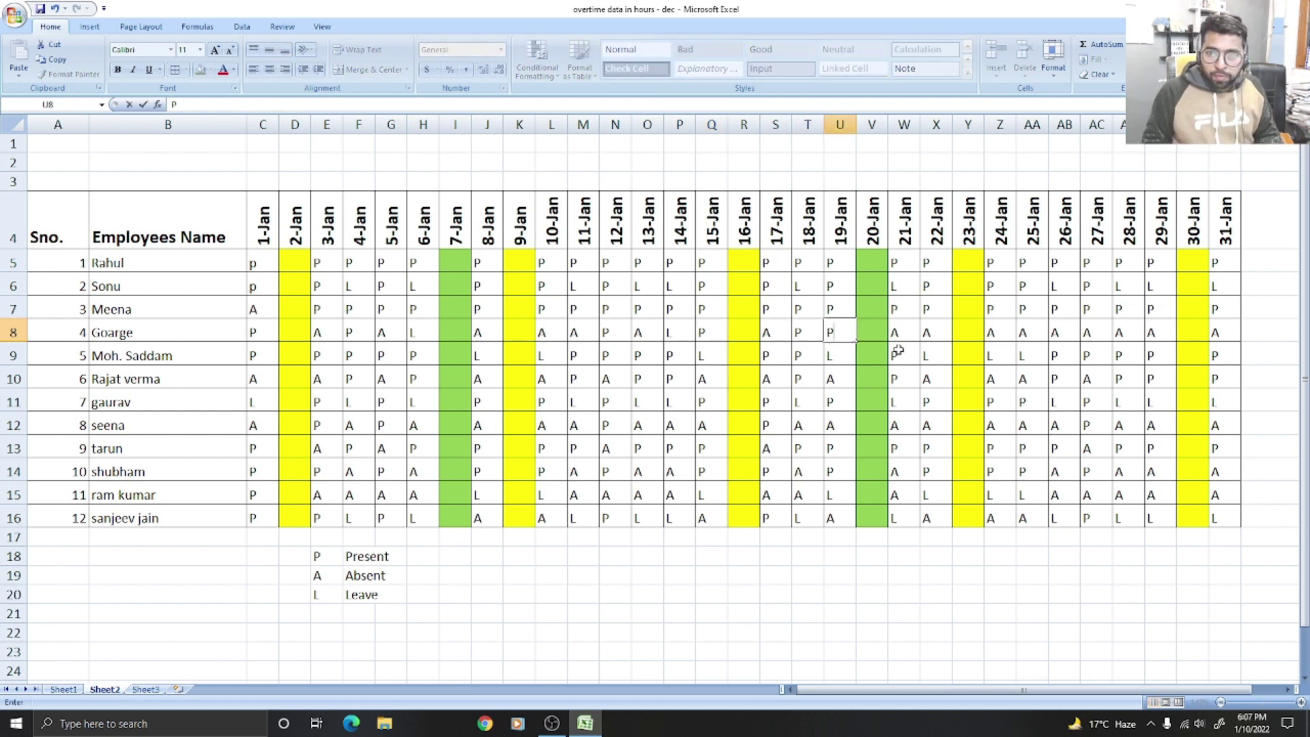
# In row 8, enter L for 22-Jan and P for 25-Jan, 27-Jan, 28-Jan and 31-Jan
pyautogui.click(940, 335)
pyautogui.write('L')
pyautogui.click(1030, 332)
pyautogui.write('P')
pyautogui.click(1094, 337)
pyautogui.write('P')
pyautogui.click(1119, 334)
pyautogui.write('P')
pyautogui.click(1218, 334)
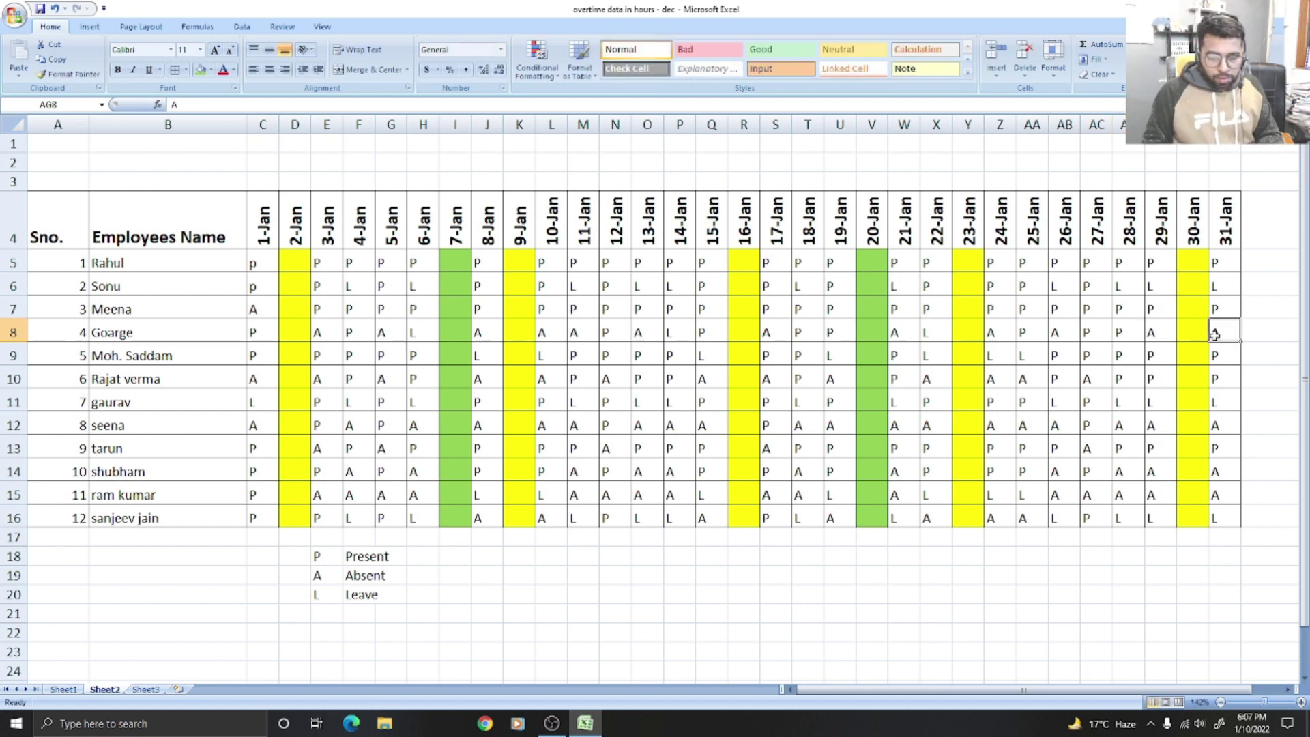
pyautogui.write('P')
# Set the 15-Jan and 25-Jan codes in row 12 and the 4-Jan, 12-Jan, 18-Jan and 28-Jan codes in row 15 to P
pyautogui.click(698, 425)
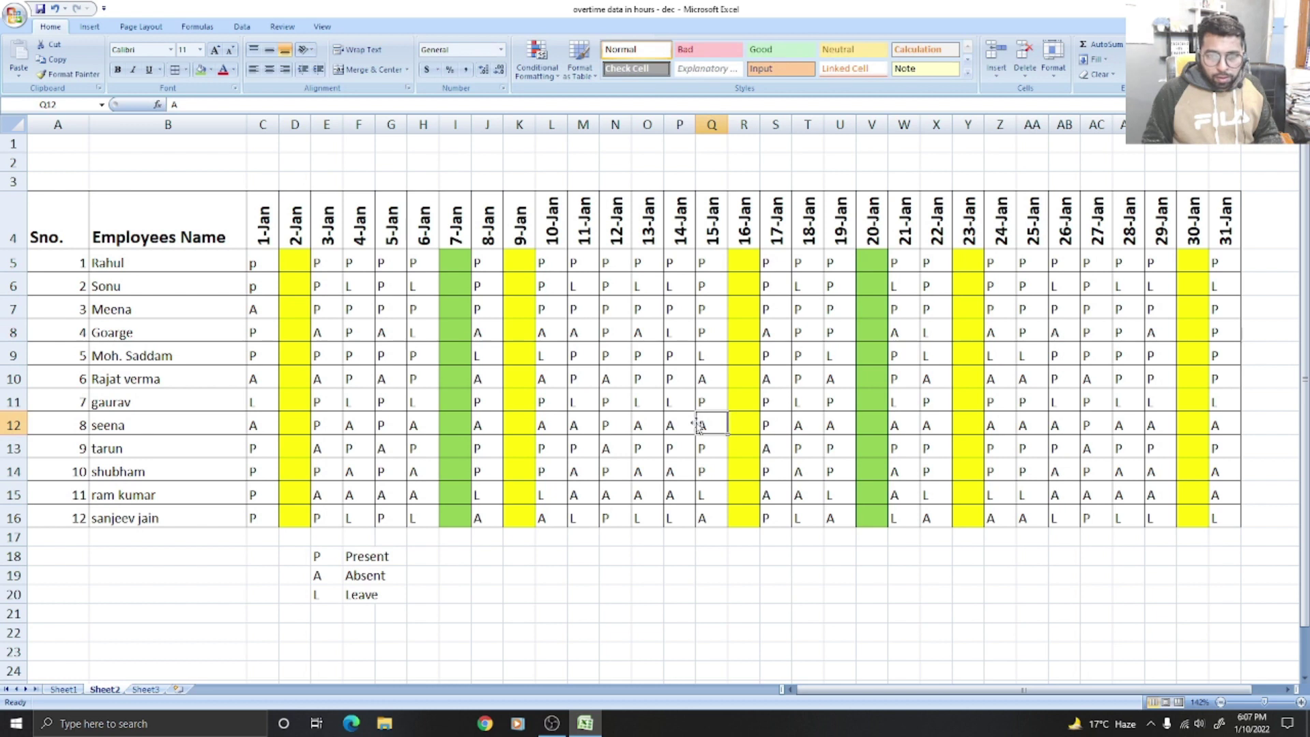
pyautogui.write('P')
pyautogui.click(616, 497)
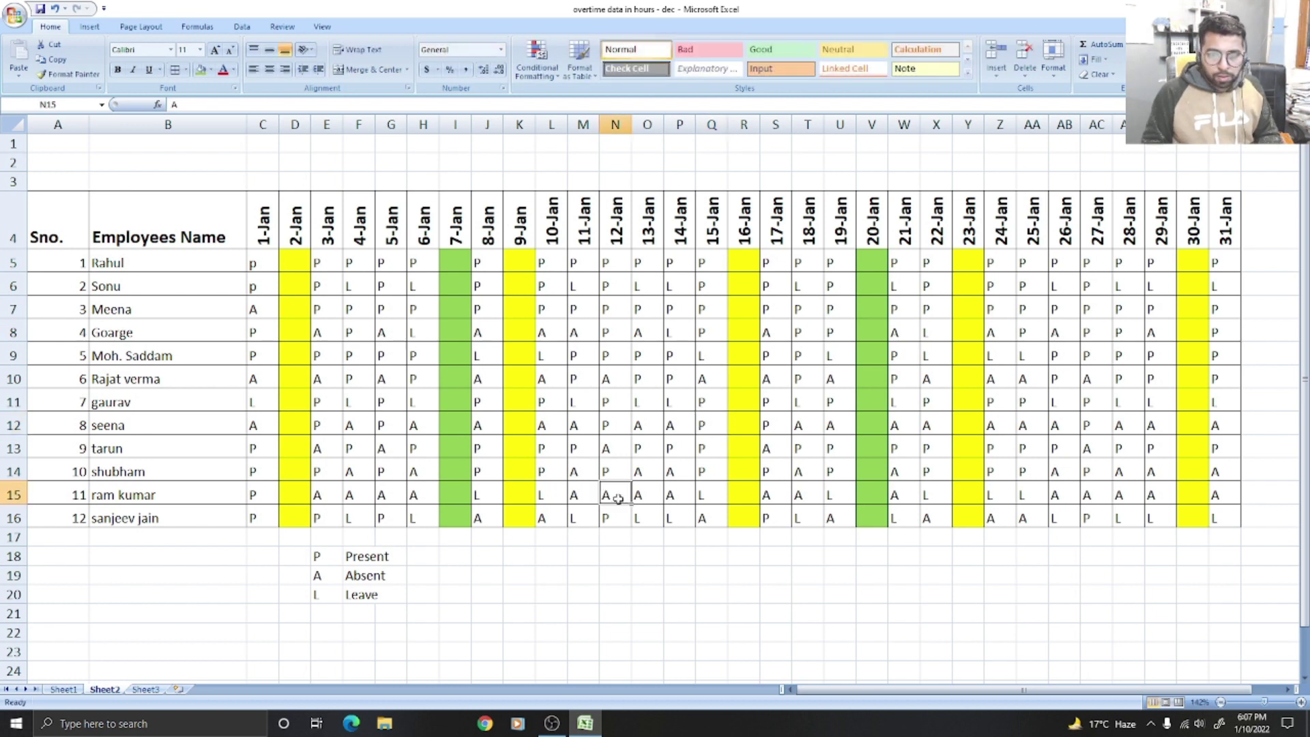
pyautogui.write('P')
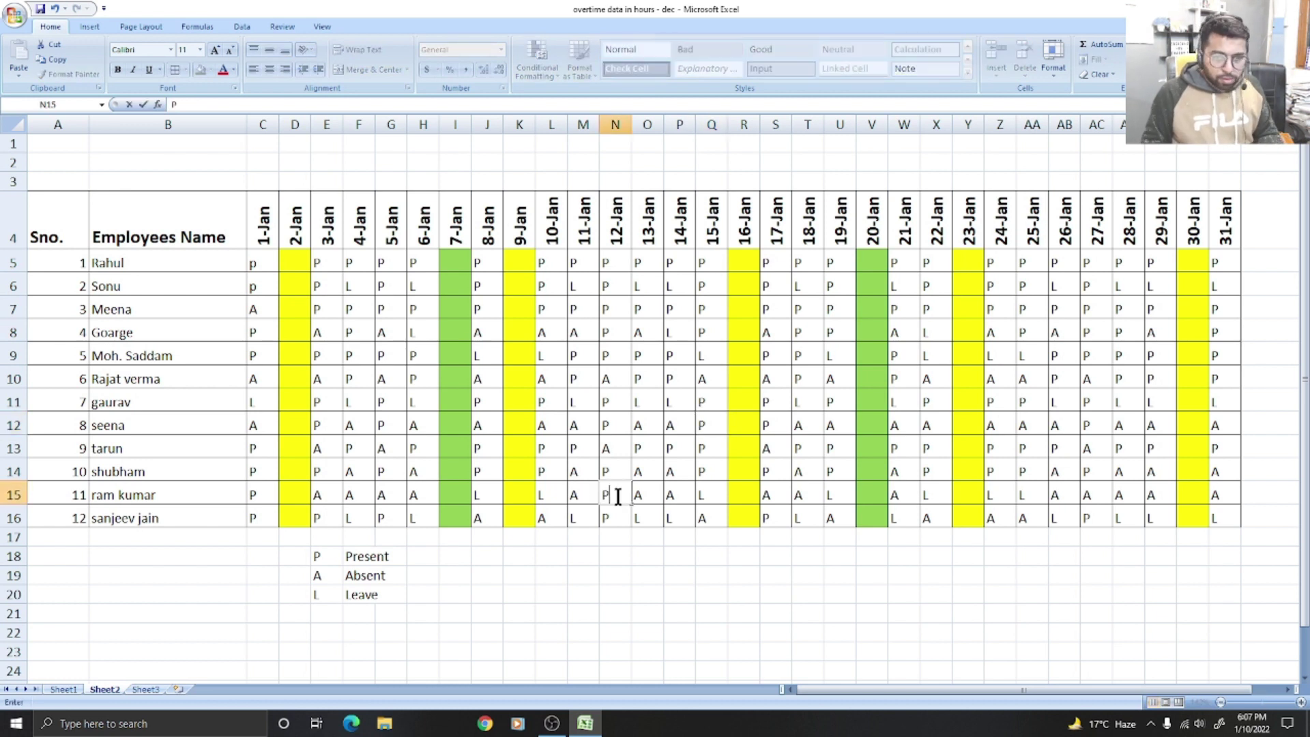
pyautogui.click(805, 497)
pyautogui.write('P')
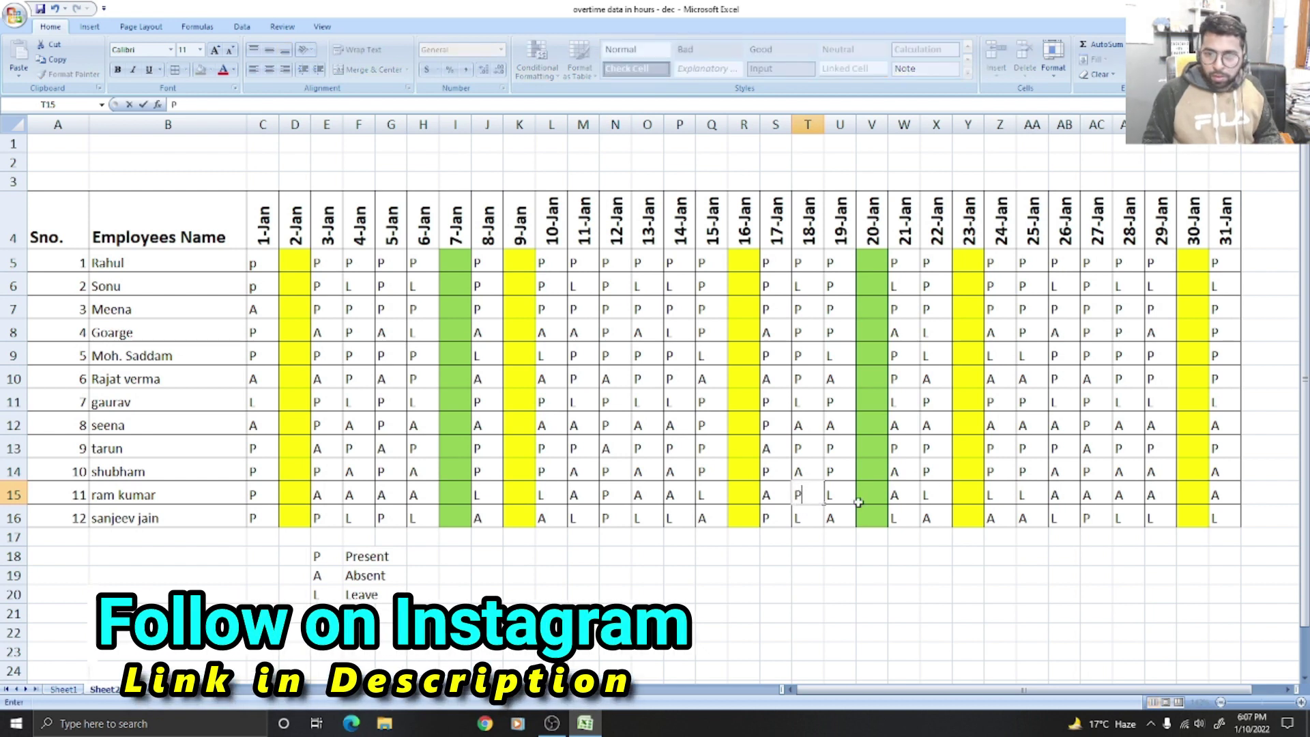
pyautogui.click(1124, 496)
pyautogui.write('P')
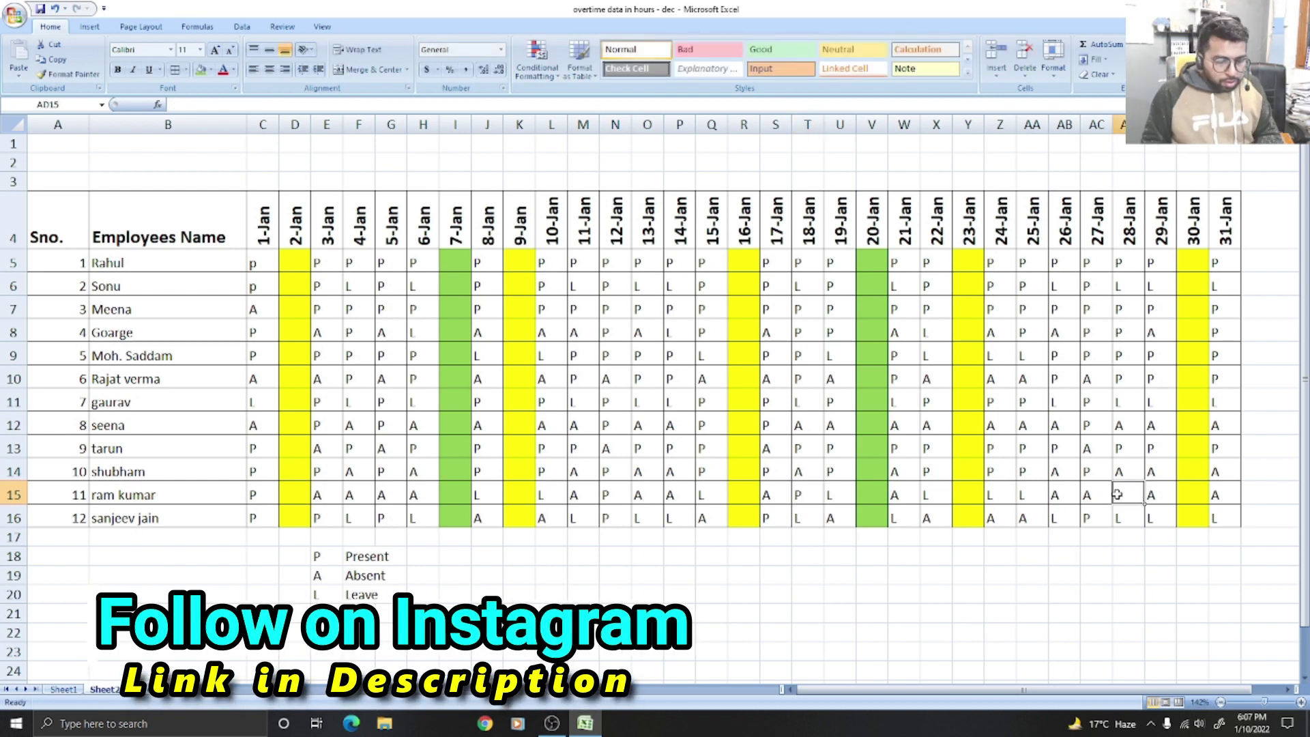
pyautogui.click(1025, 426)
pyautogui.write('P')
pyautogui.click(354, 500)
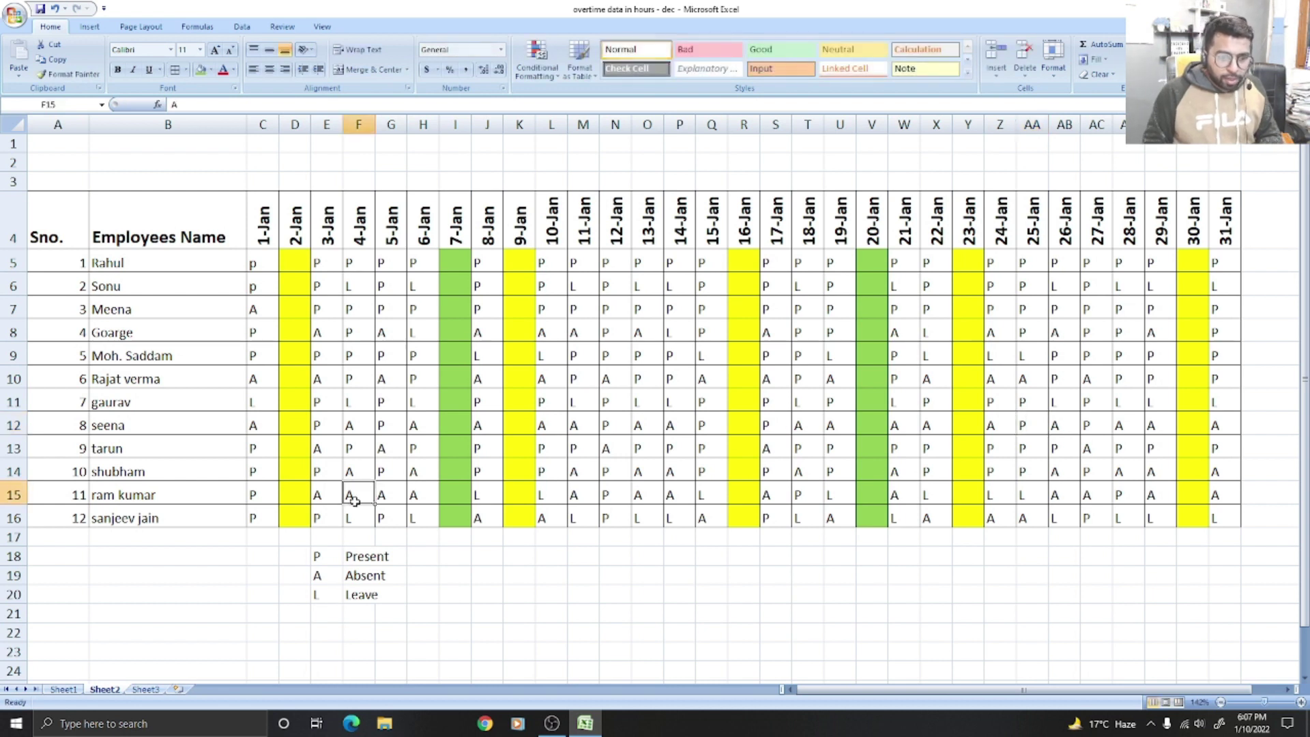
pyautogui.write('P')
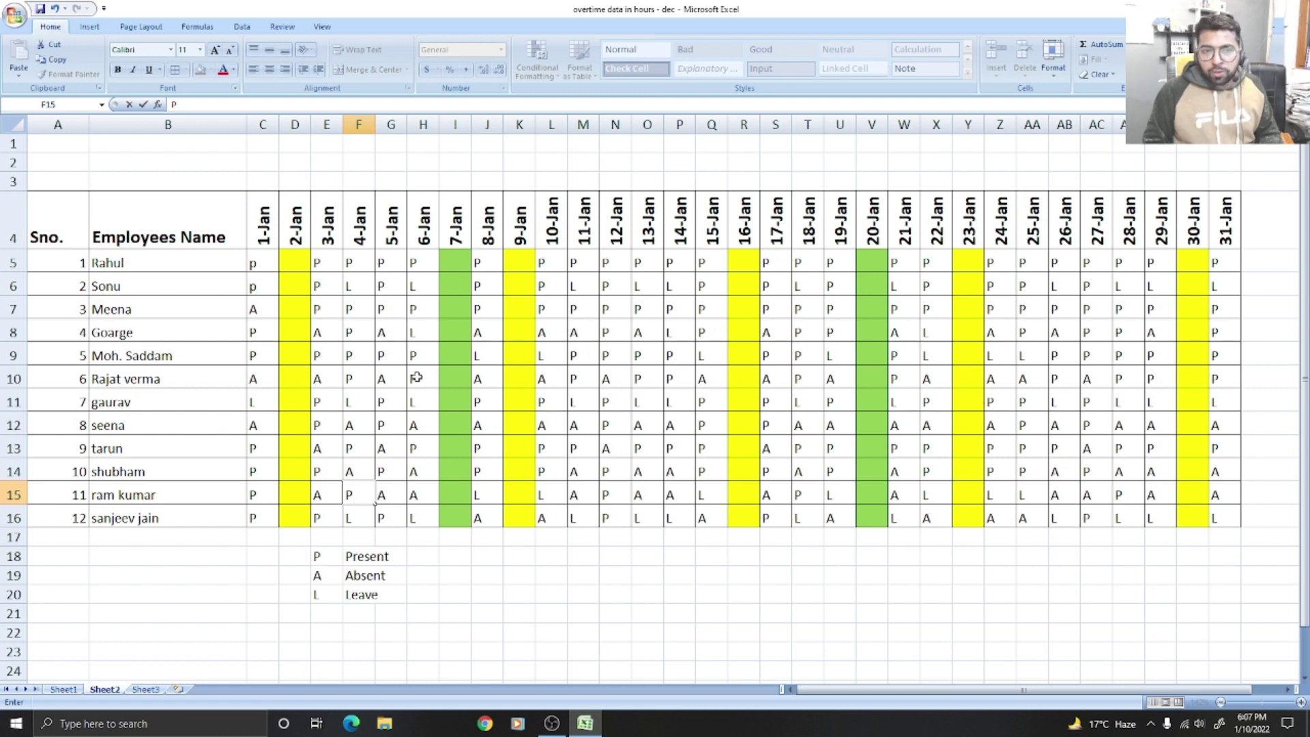
# Add the headers Present, Absent and Leave in AH4:AJ4, beside the 31-Jan column
pyautogui.moveTo(829, 689); pyautogui.dragTo(859, 689)
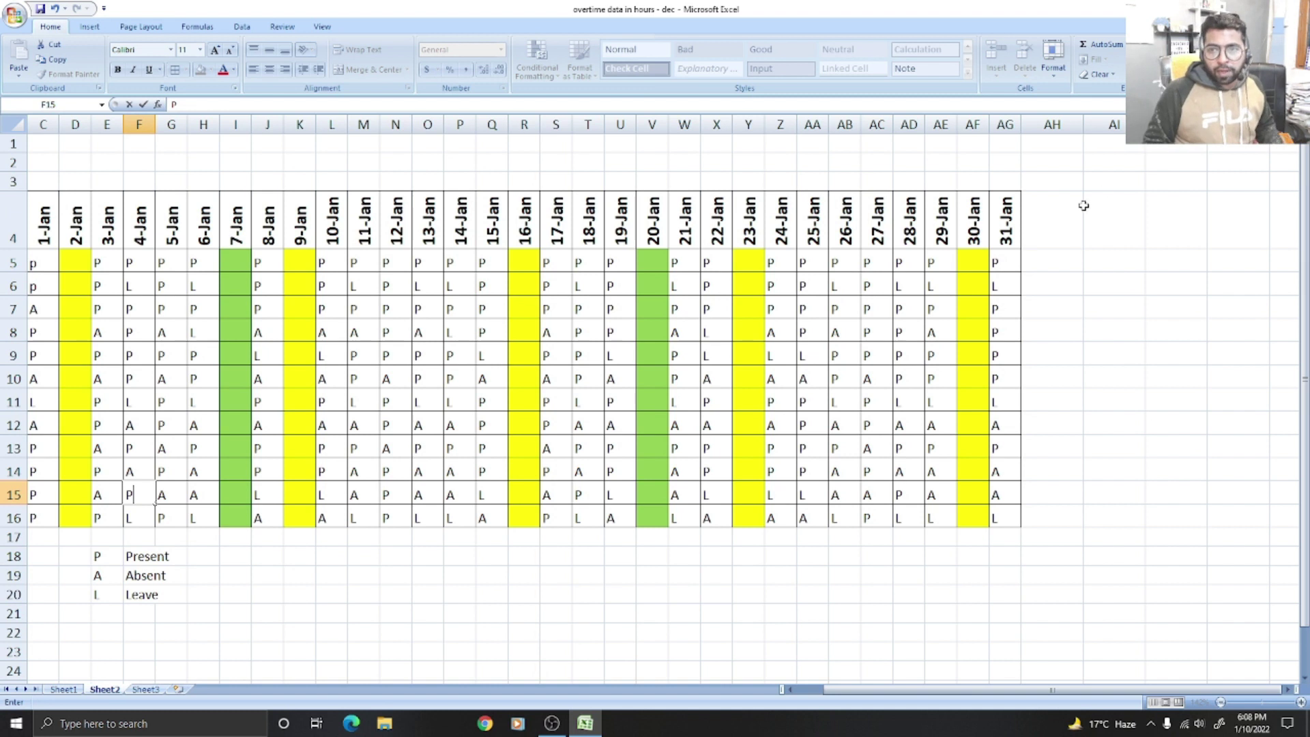
pyautogui.click(1055, 227)
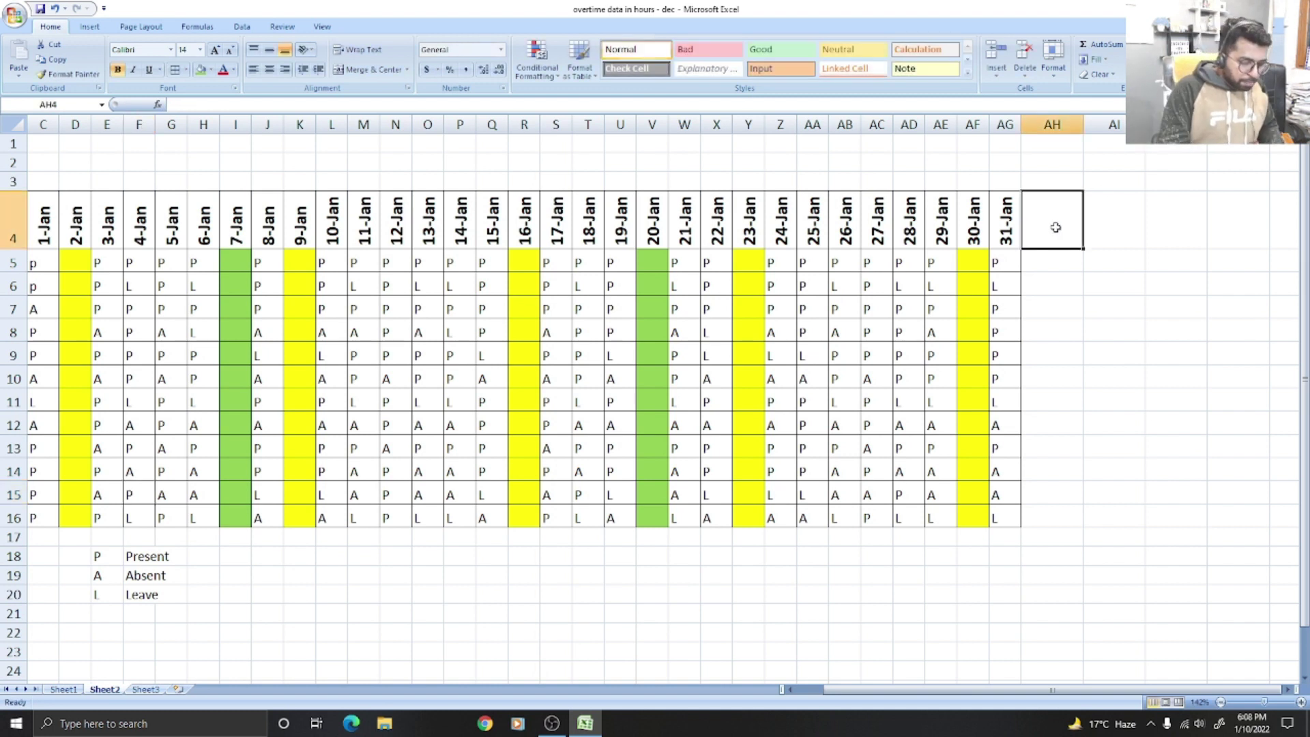
pyautogui.write('IE')
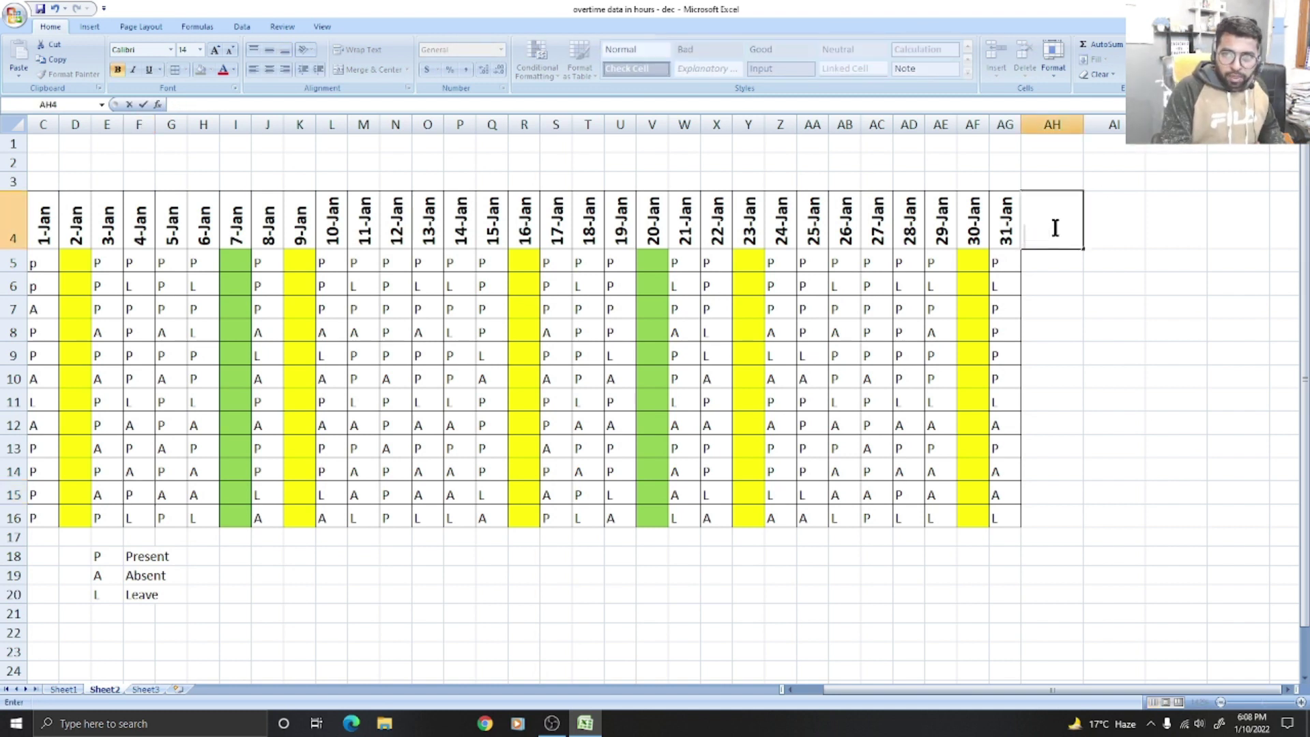
pyautogui.write('ESENT')
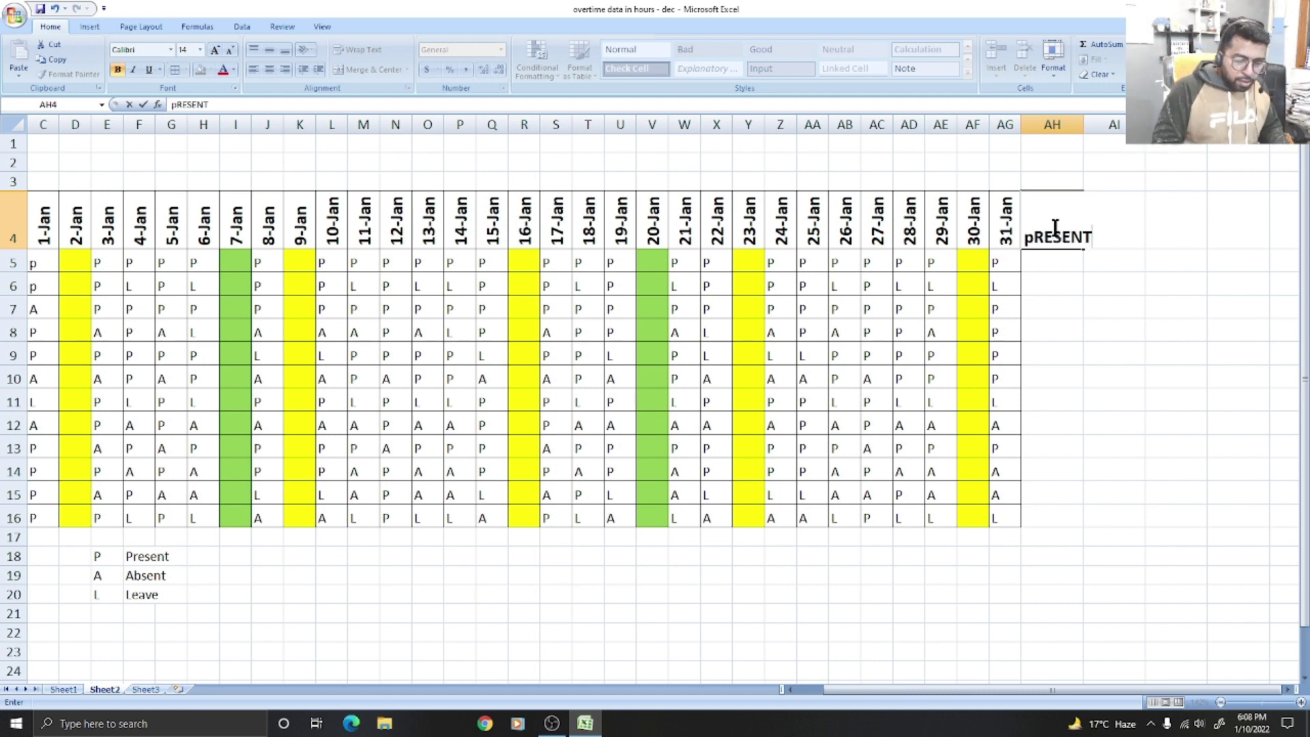
pyautogui.press('Tab')
pyautogui.write('Absent')
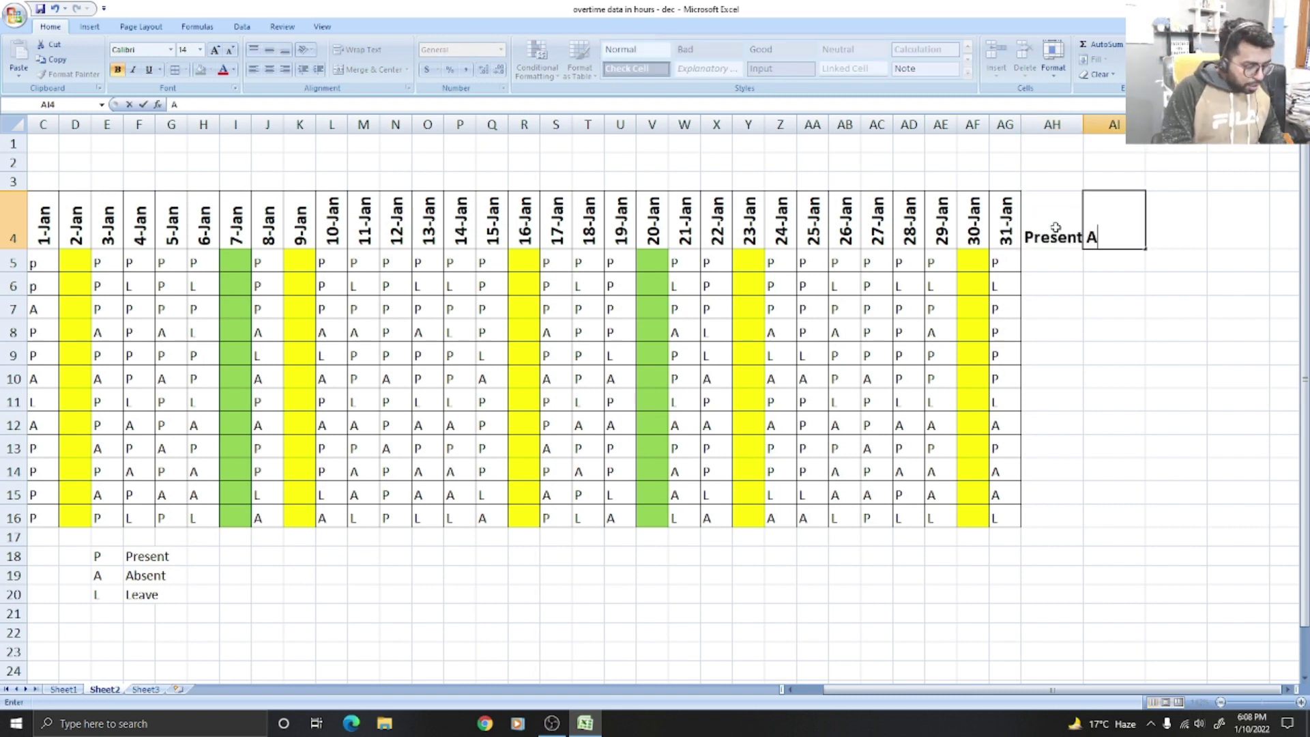
pyautogui.press('Tab')
pyautogui.write('Leave')
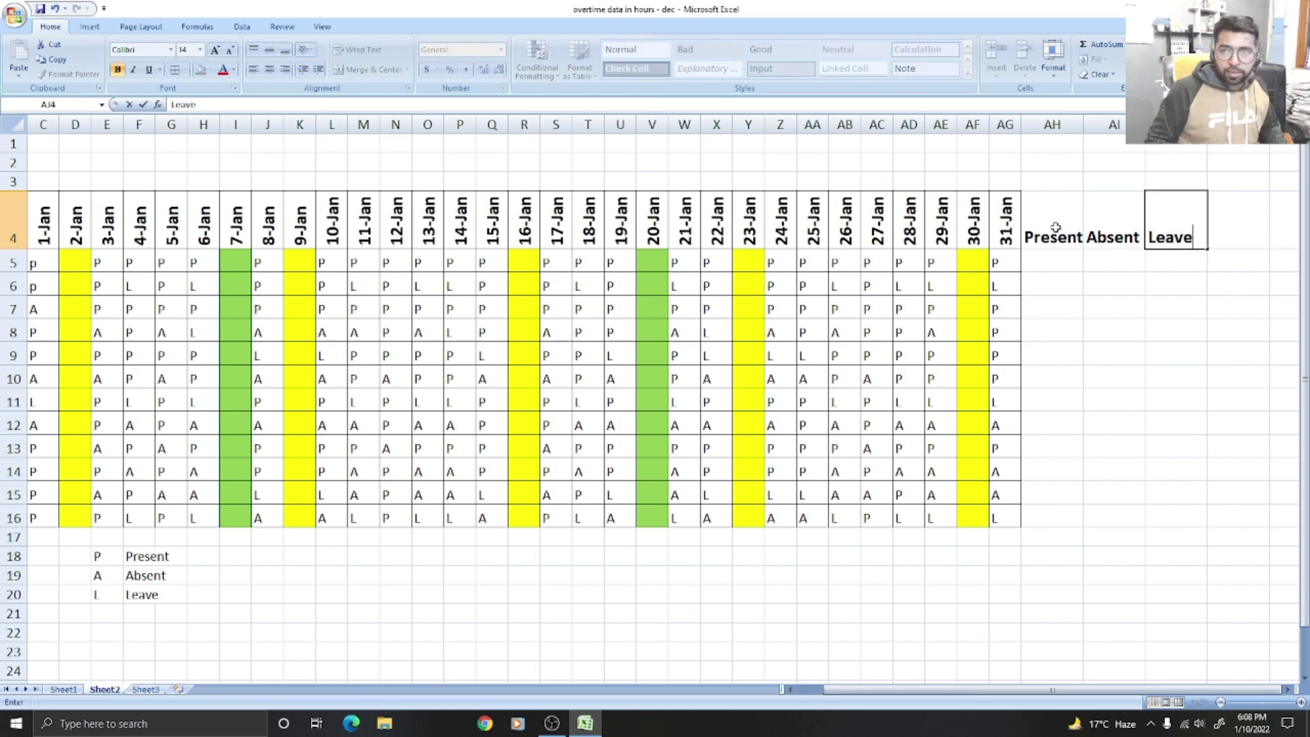
pyautogui.click(1136, 282)
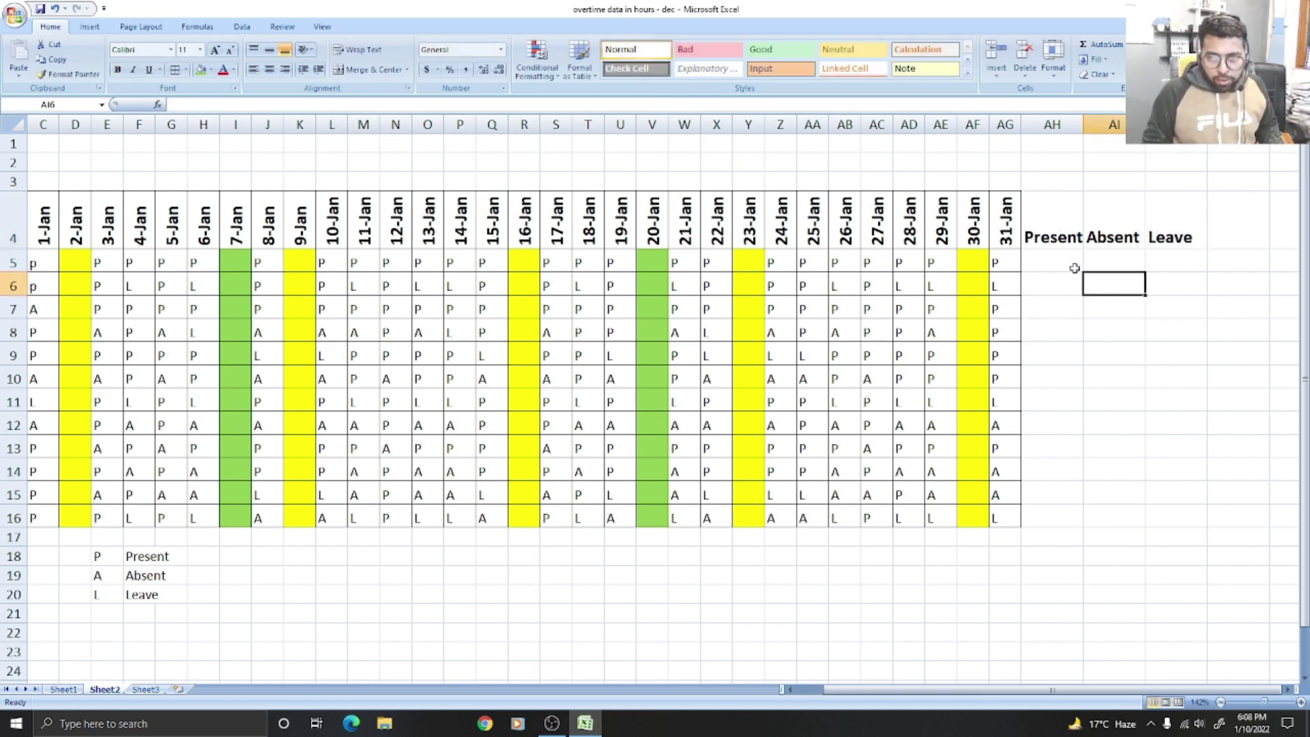
pyautogui.click(1046, 263)
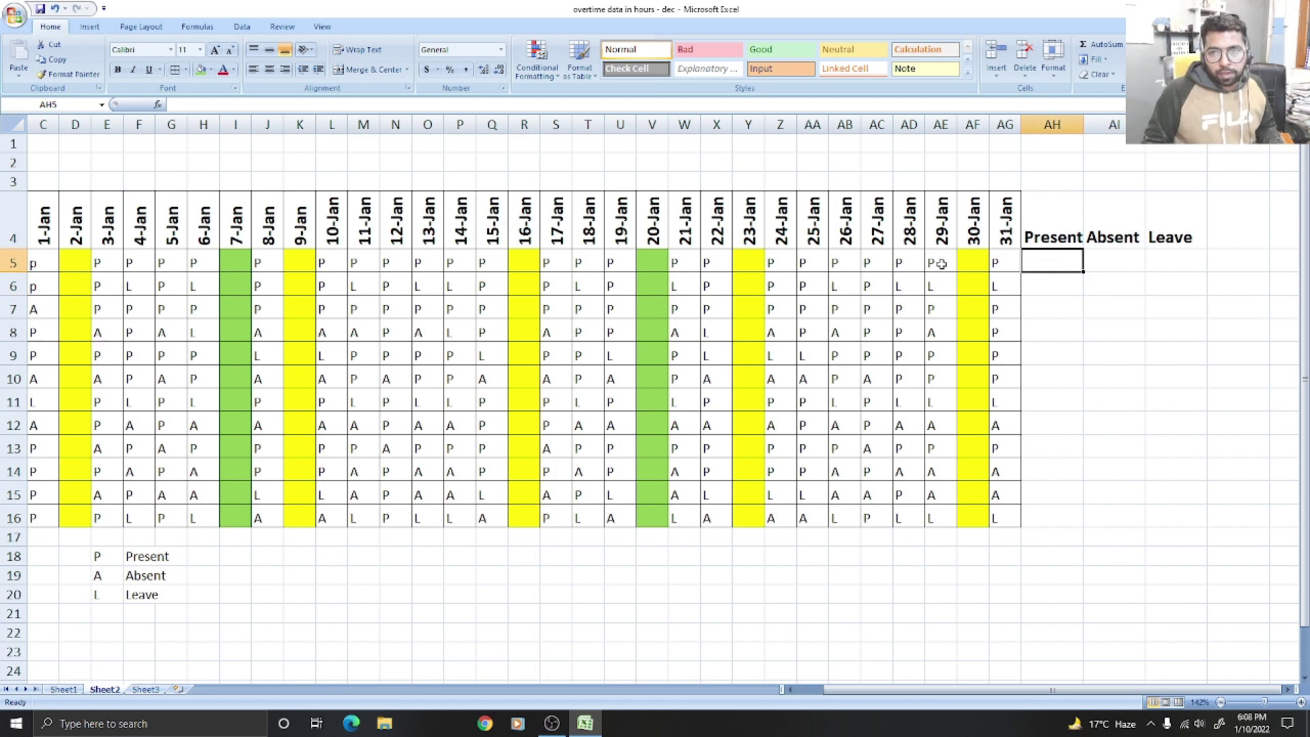
# Start a Text That Contains highlight rule on the attendance codes in C5:AG16 for cells containing p
pyautogui.moveTo(921, 691); pyautogui.dragTo(815, 691)
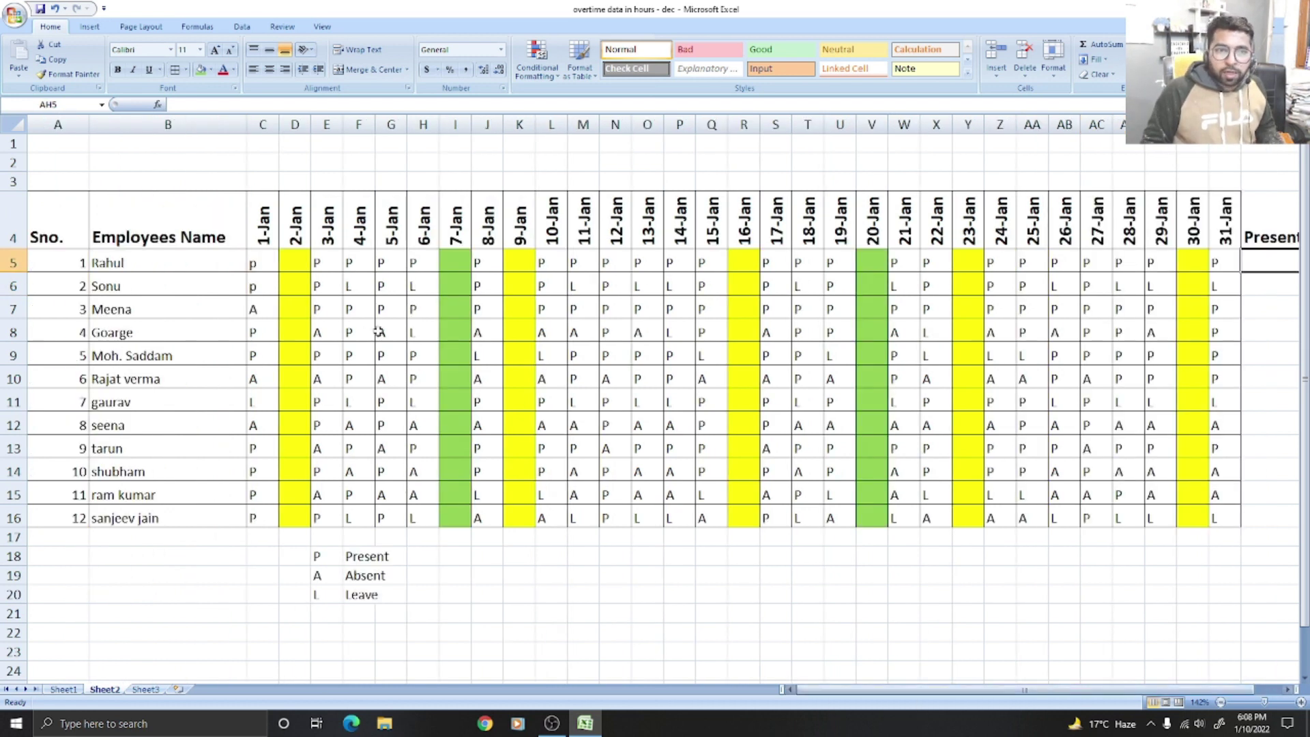
pyautogui.moveTo(263, 263); pyautogui.dragTo(1217, 517)
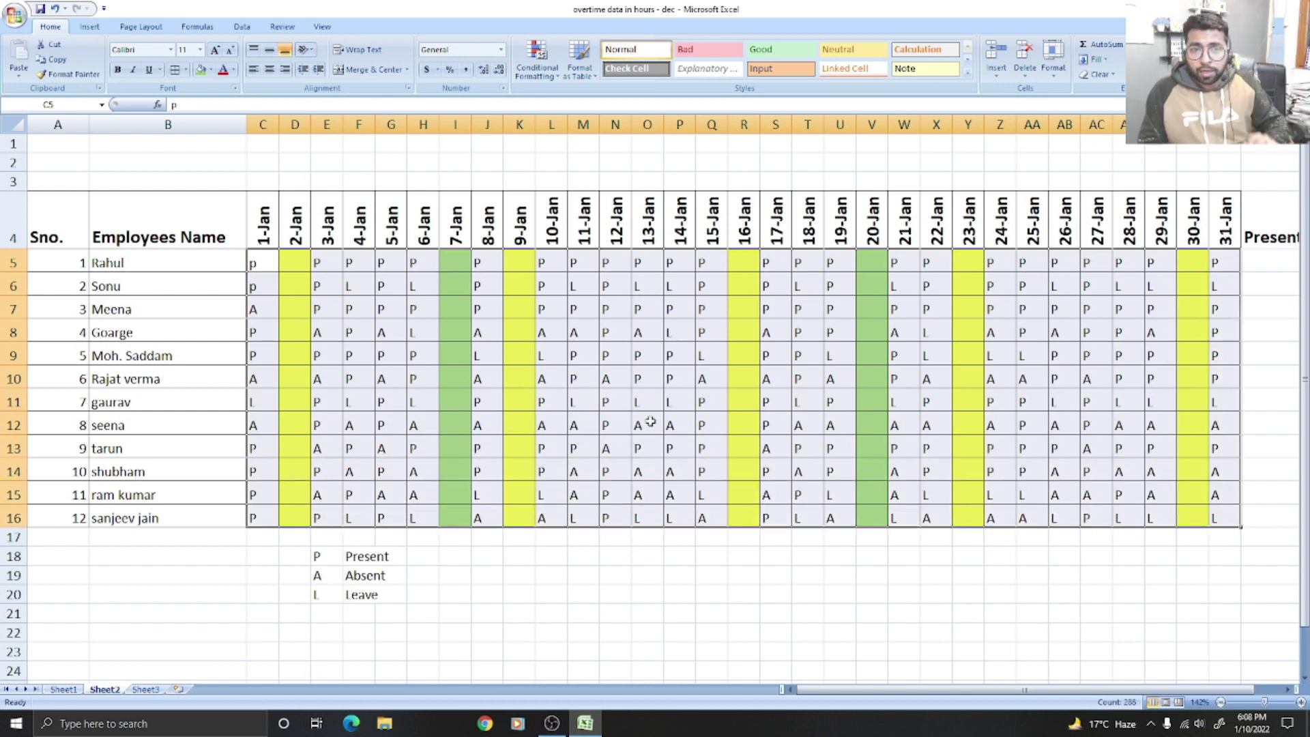
pyautogui.click(636, 576)
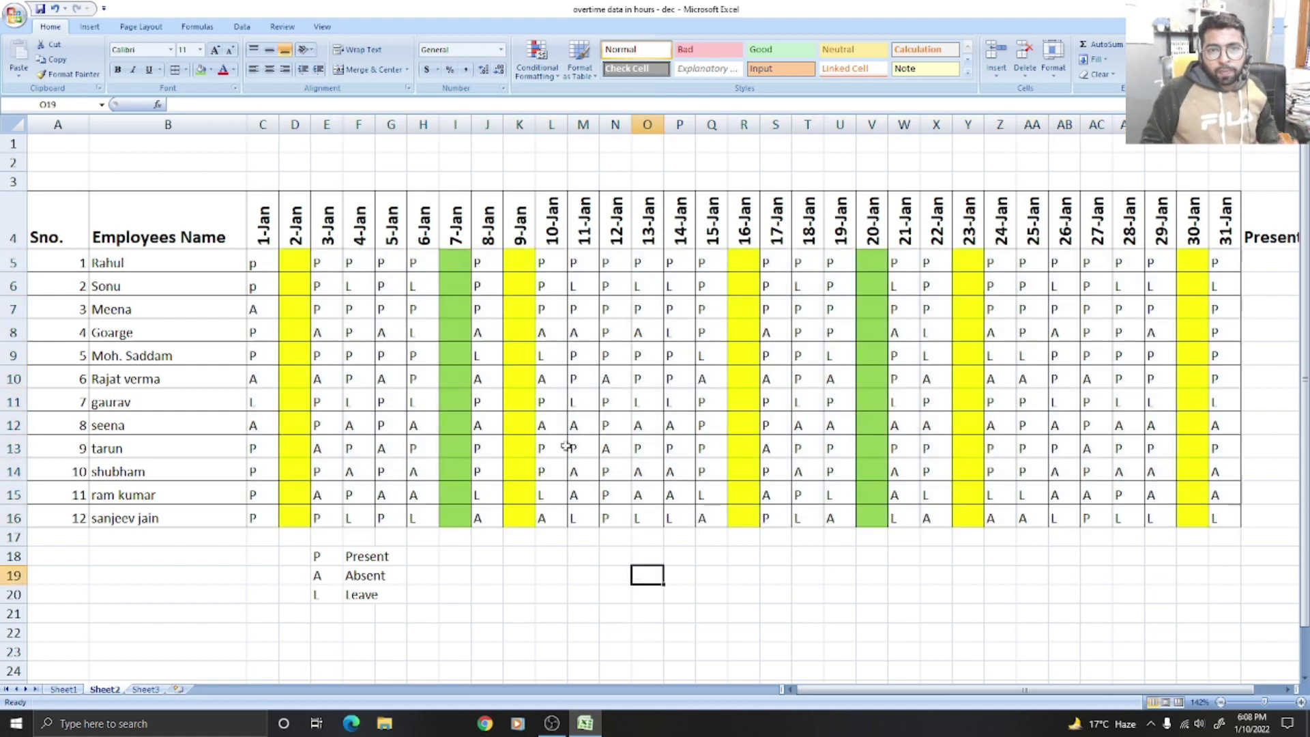
pyautogui.moveTo(277, 266); pyautogui.dragTo(1218, 516)
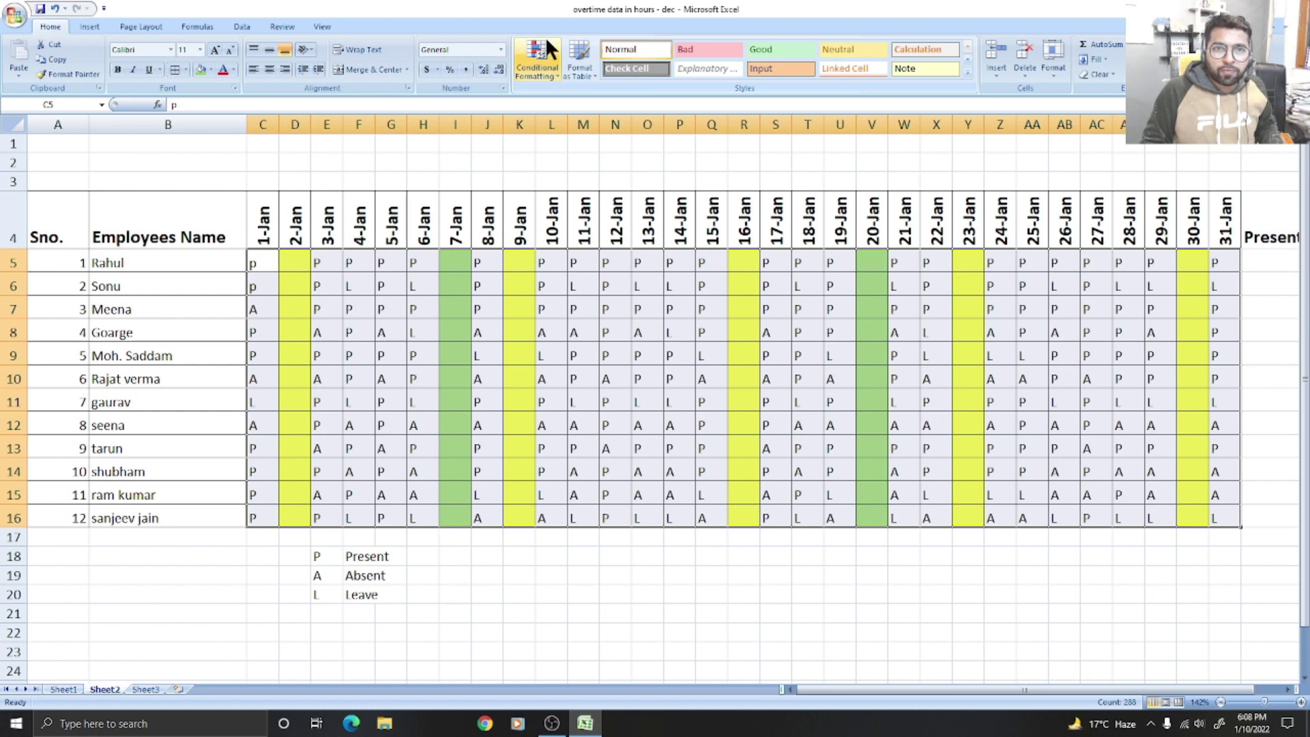
pyautogui.click(545, 80)
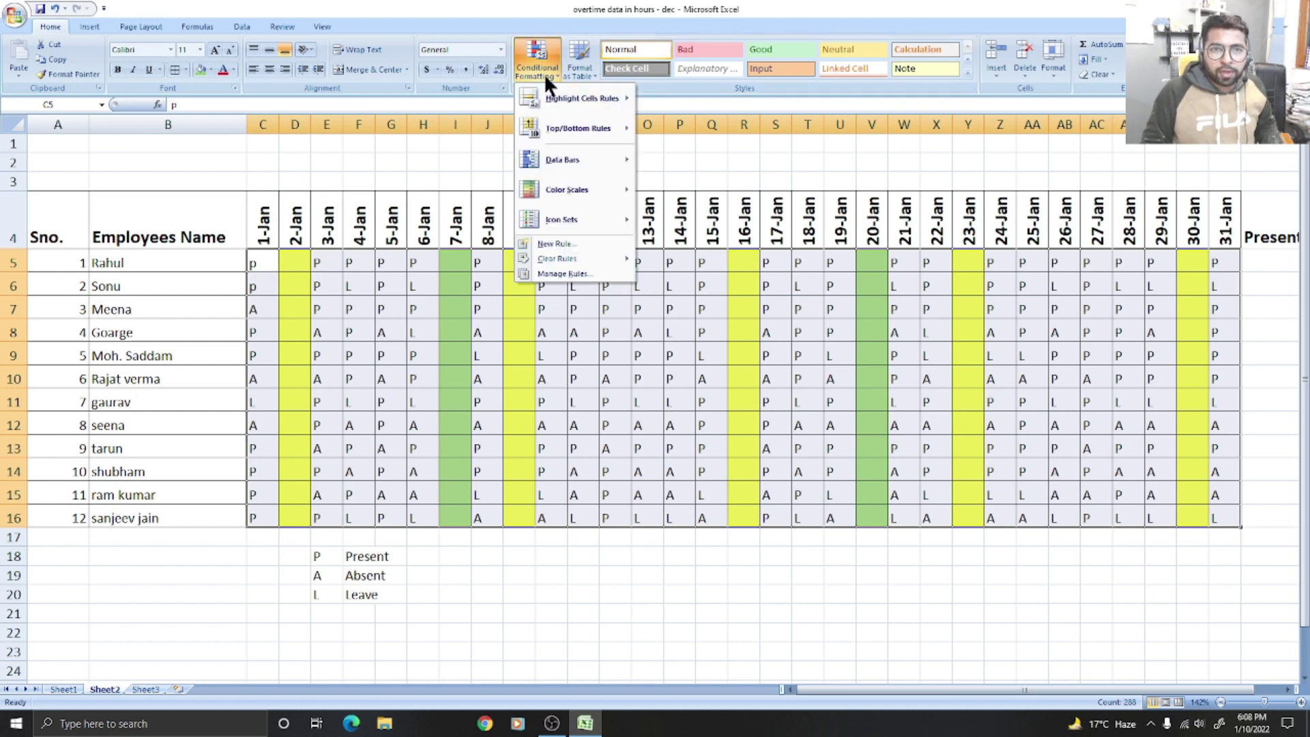
pyautogui.moveTo(567, 102)
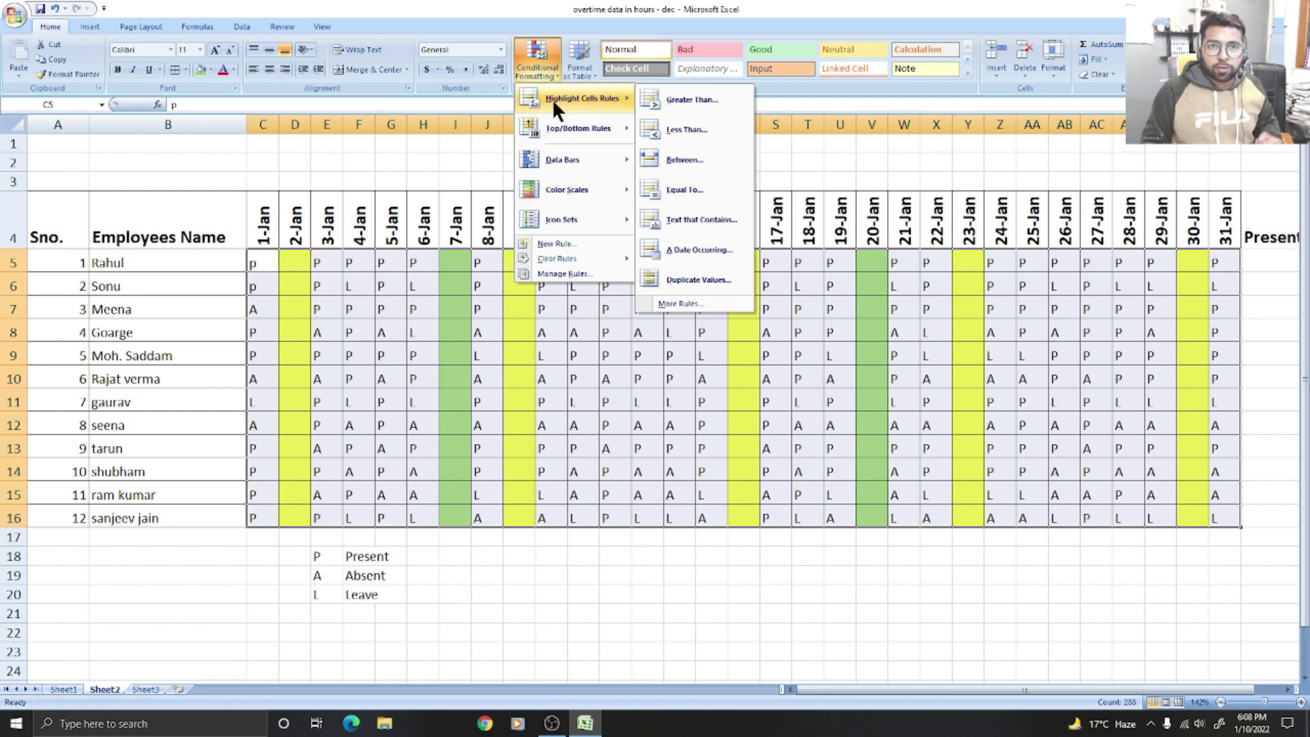
pyautogui.click(714, 218)
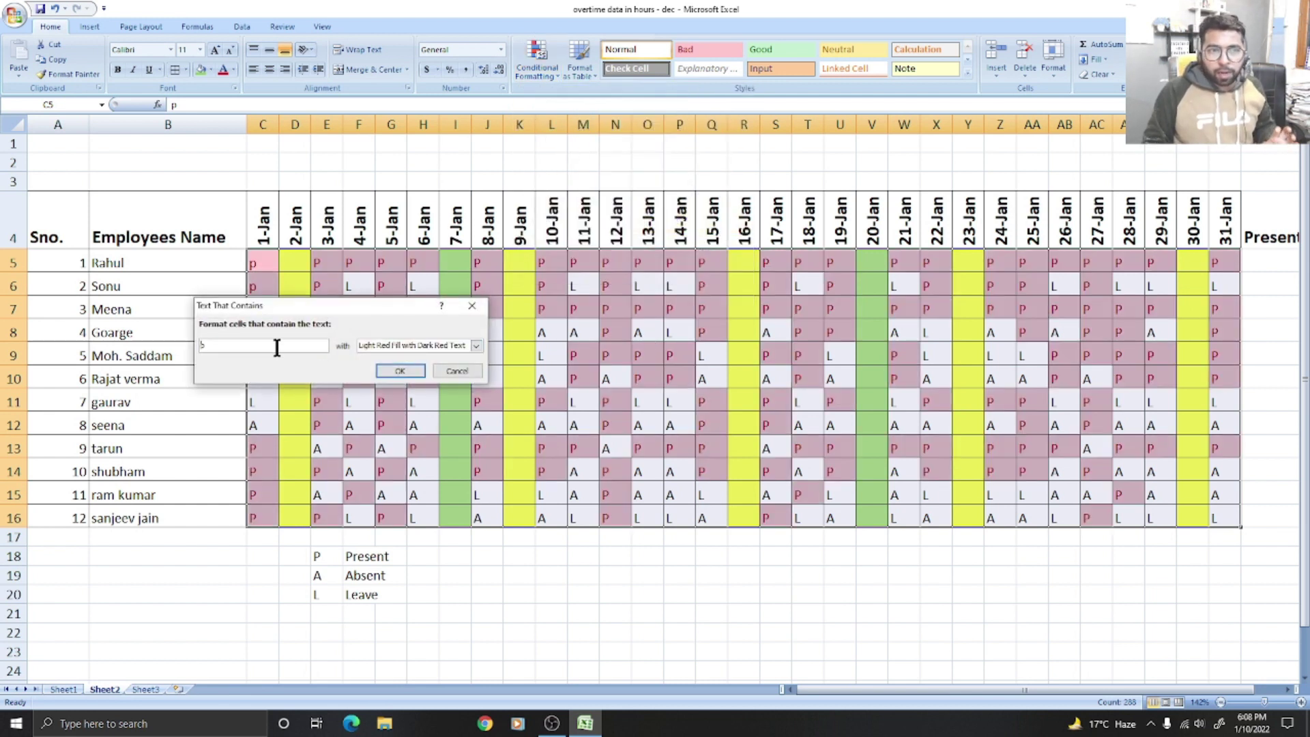
pyautogui.moveTo(237, 344); pyautogui.dragTo(194, 341)
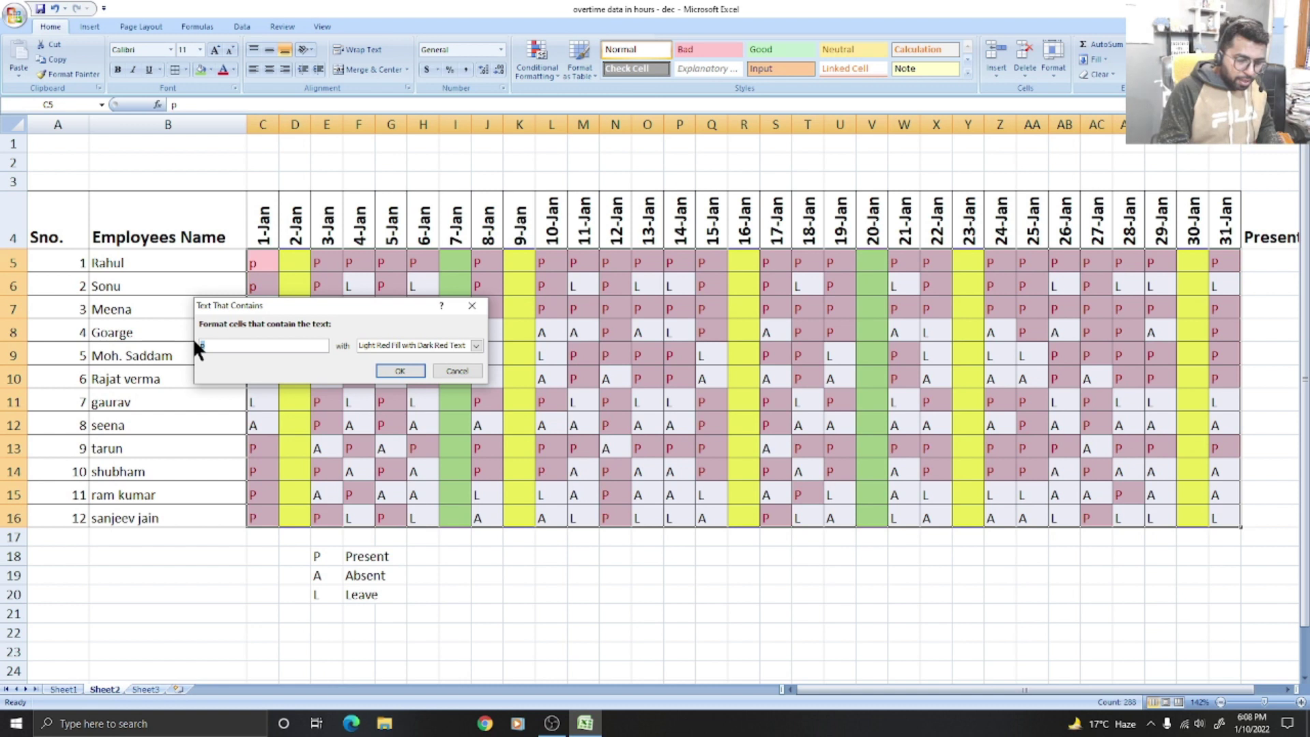
pyautogui.write('pp')
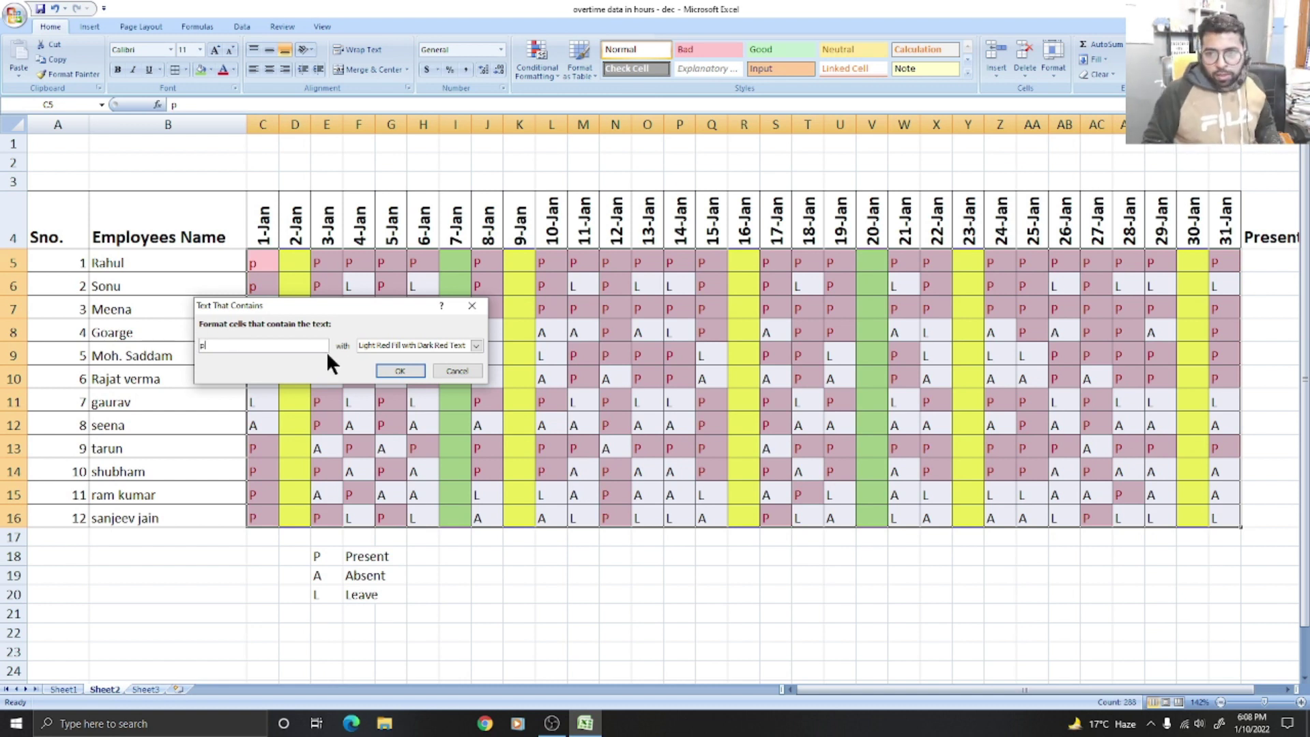
# Try the yellow fill, Green Fill with Dark Green Text and Red Border formats for the cells containing p
pyautogui.click(414, 344)
pyautogui.click(396, 366)
pyautogui.click(396, 346)
pyautogui.click(395, 375)
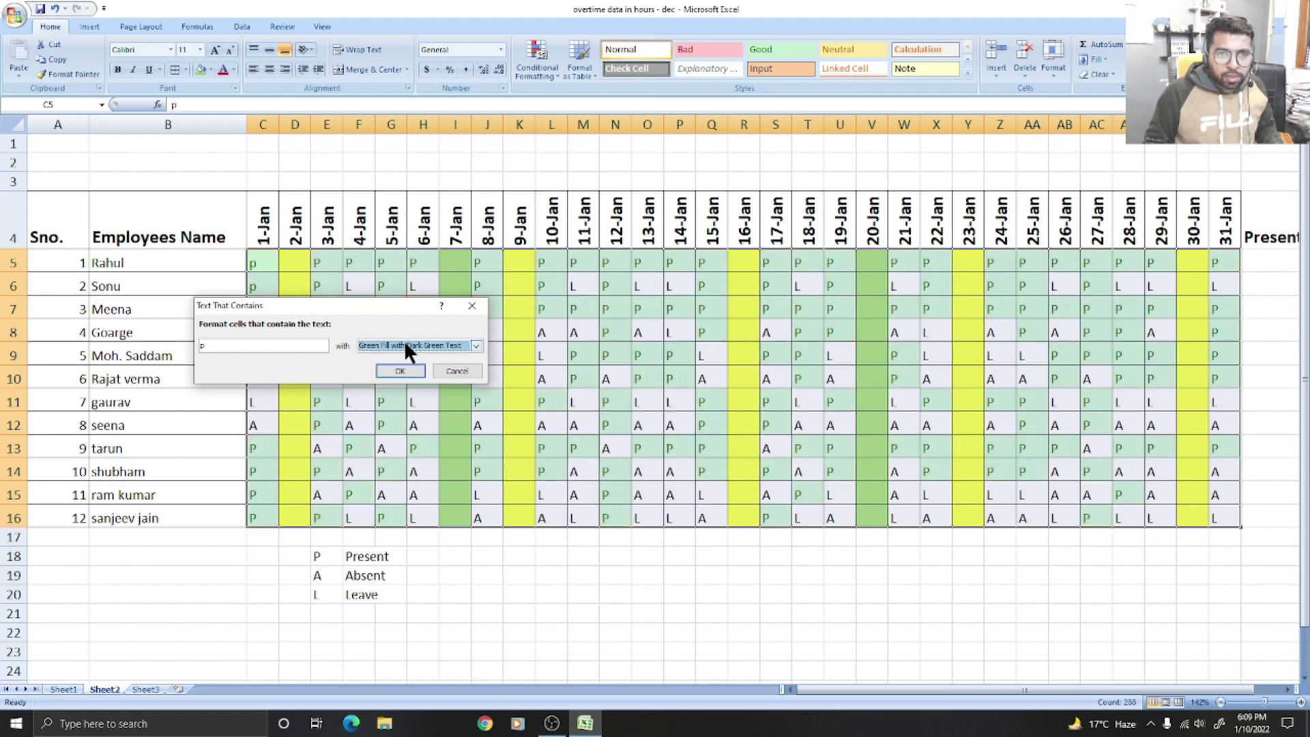
pyautogui.click(373, 343)
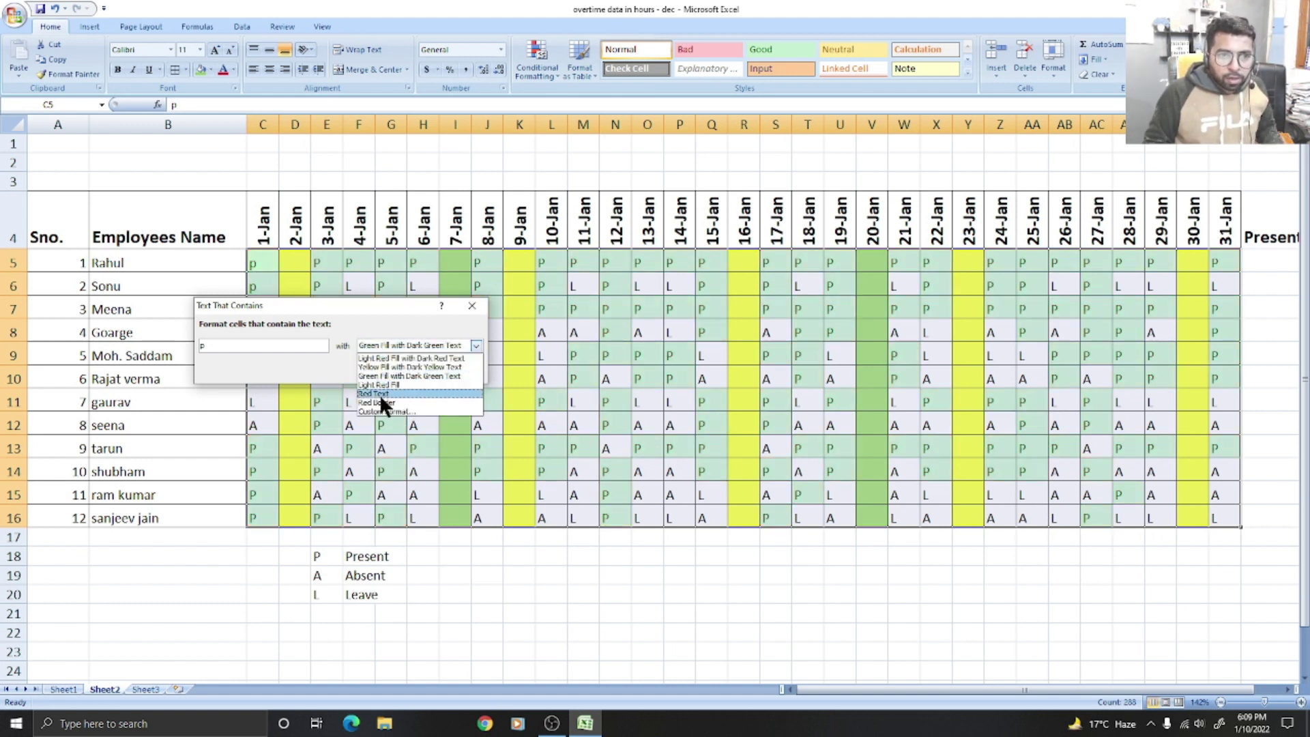
pyautogui.click(376, 402)
# Apply Light Red Fill with Dark Red Text to the cells containing p
pyautogui.click(391, 346)
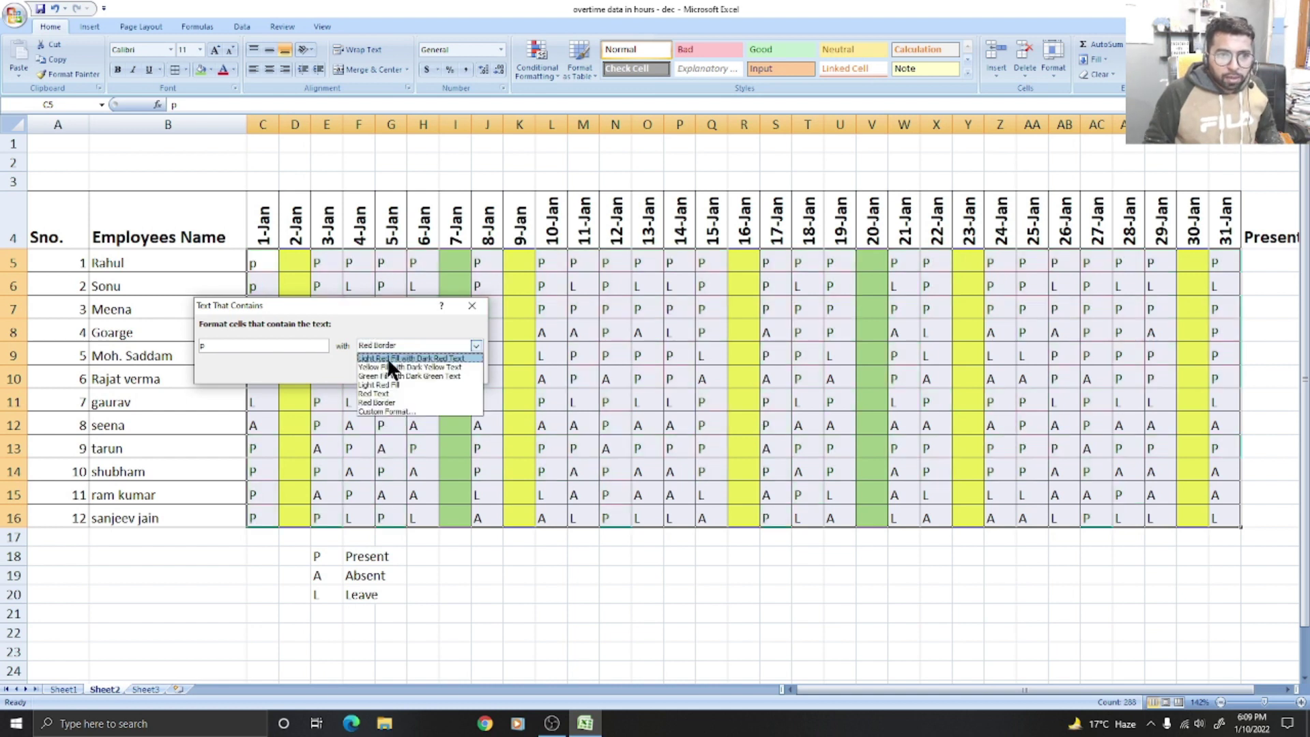
pyautogui.click(387, 358)
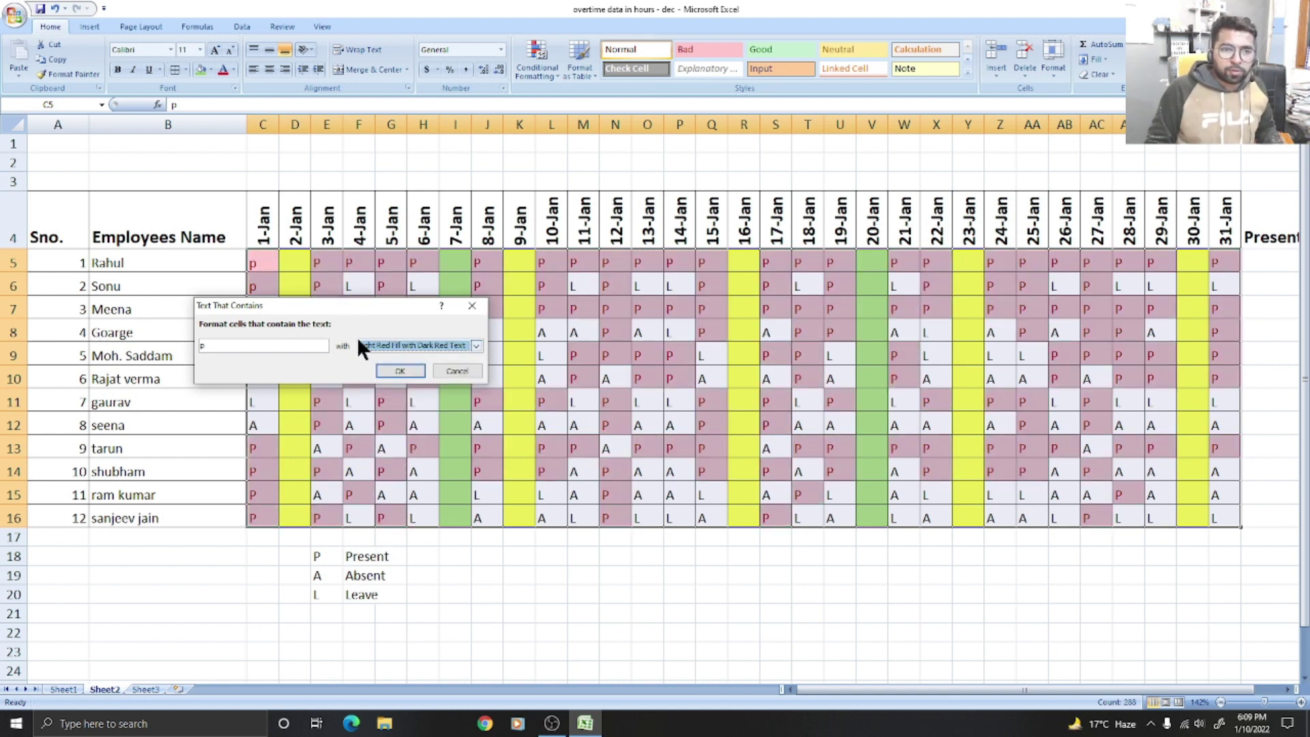
pyautogui.click(399, 371)
pyautogui.click(645, 595)
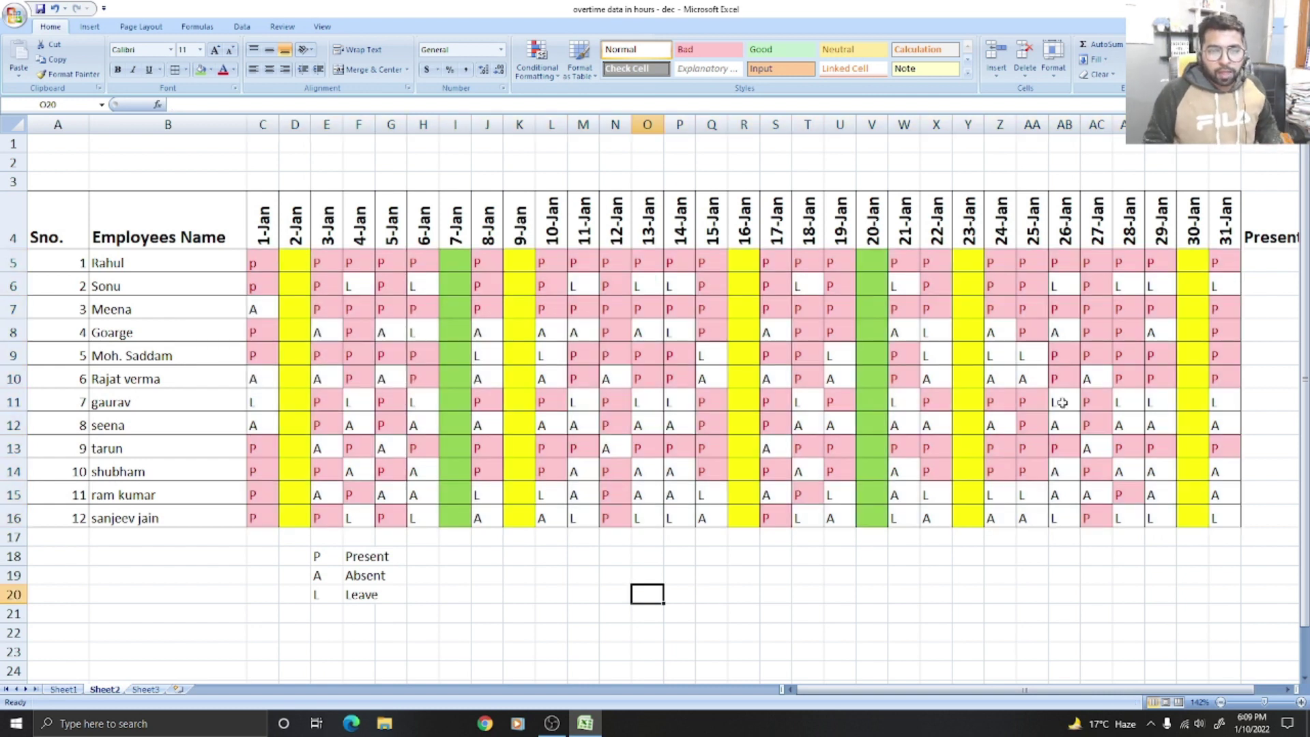
# Highlight the cells in C5:AG16 containing l with Yellow Fill with Dark Yellow Text
pyautogui.moveTo(258, 249); pyautogui.dragTo(1227, 518)
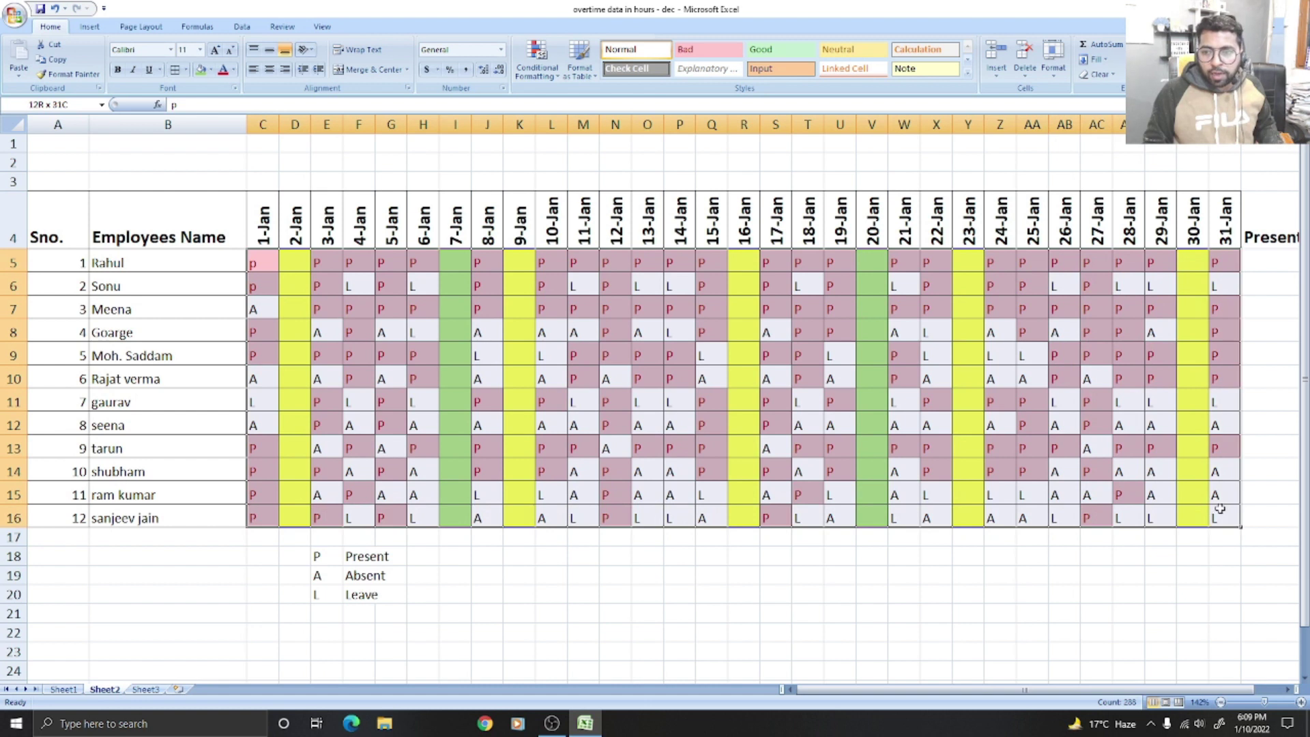
pyautogui.click(551, 73)
pyautogui.moveTo(619, 101)
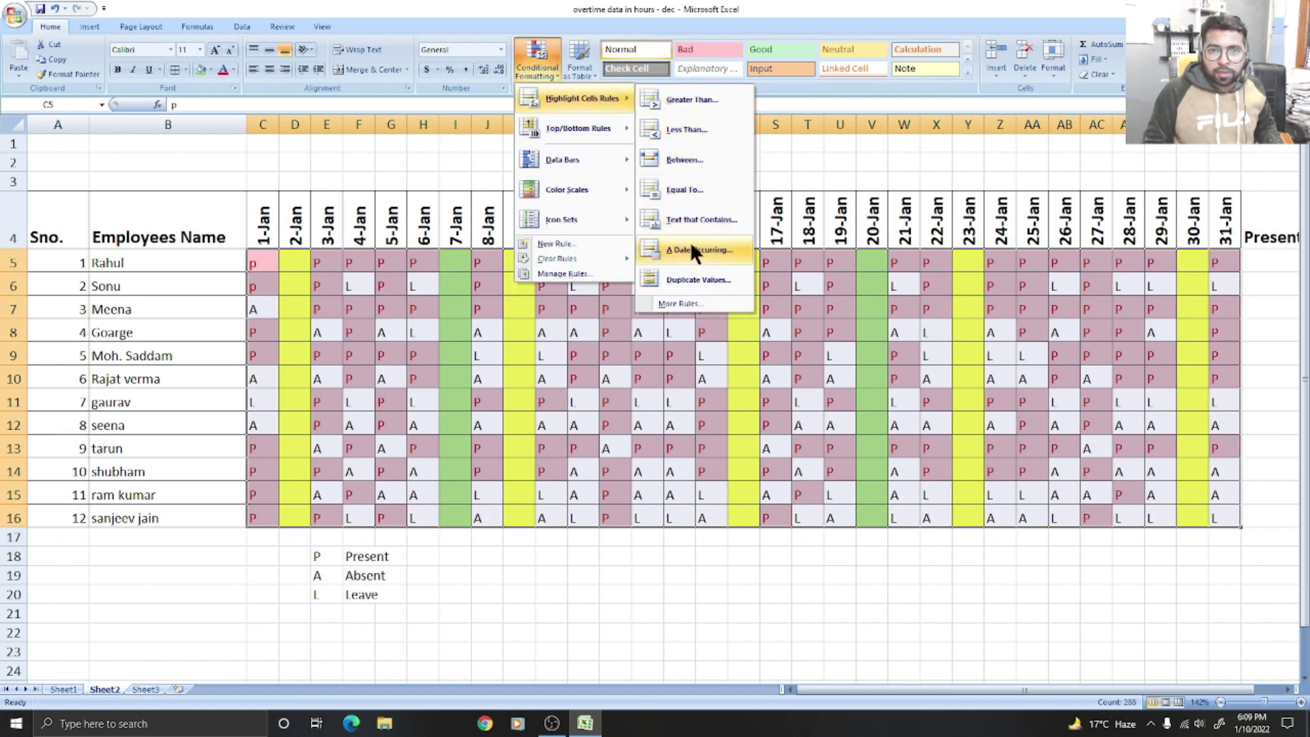
pyautogui.click(690, 245)
pyautogui.click(230, 345)
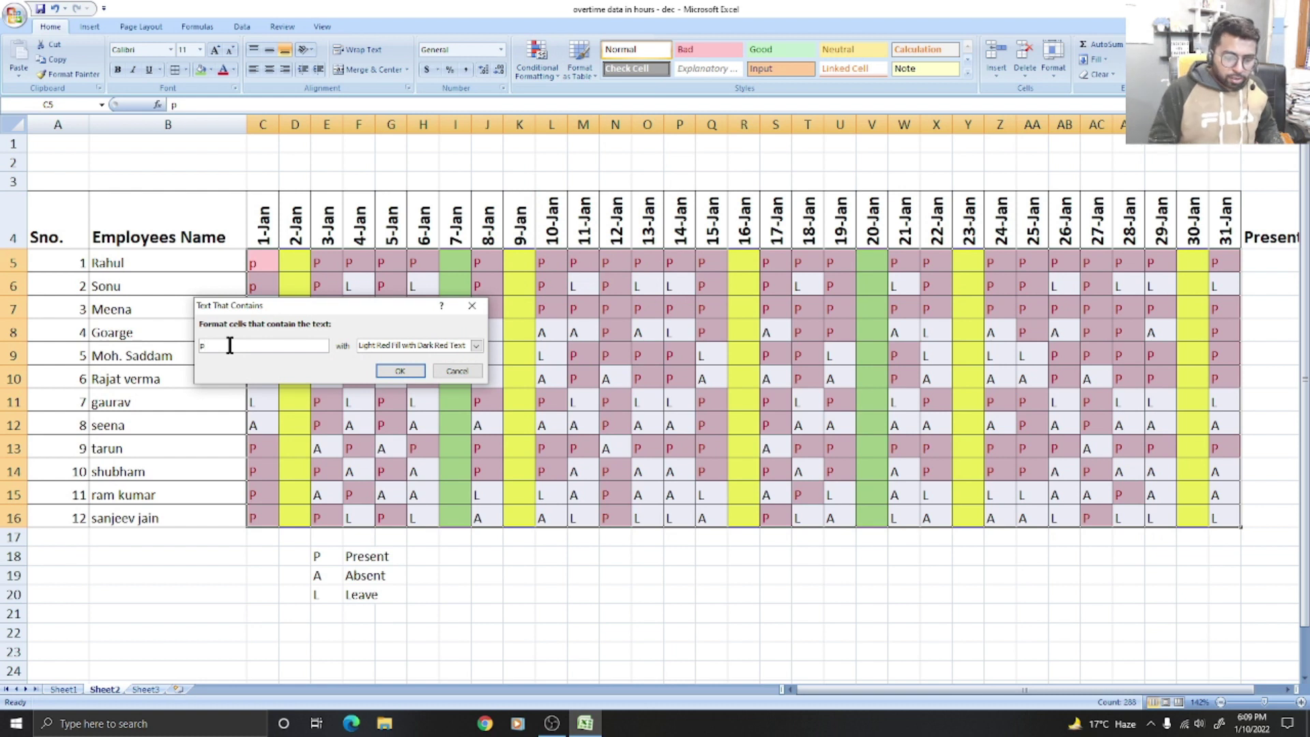
pyautogui.write('l')
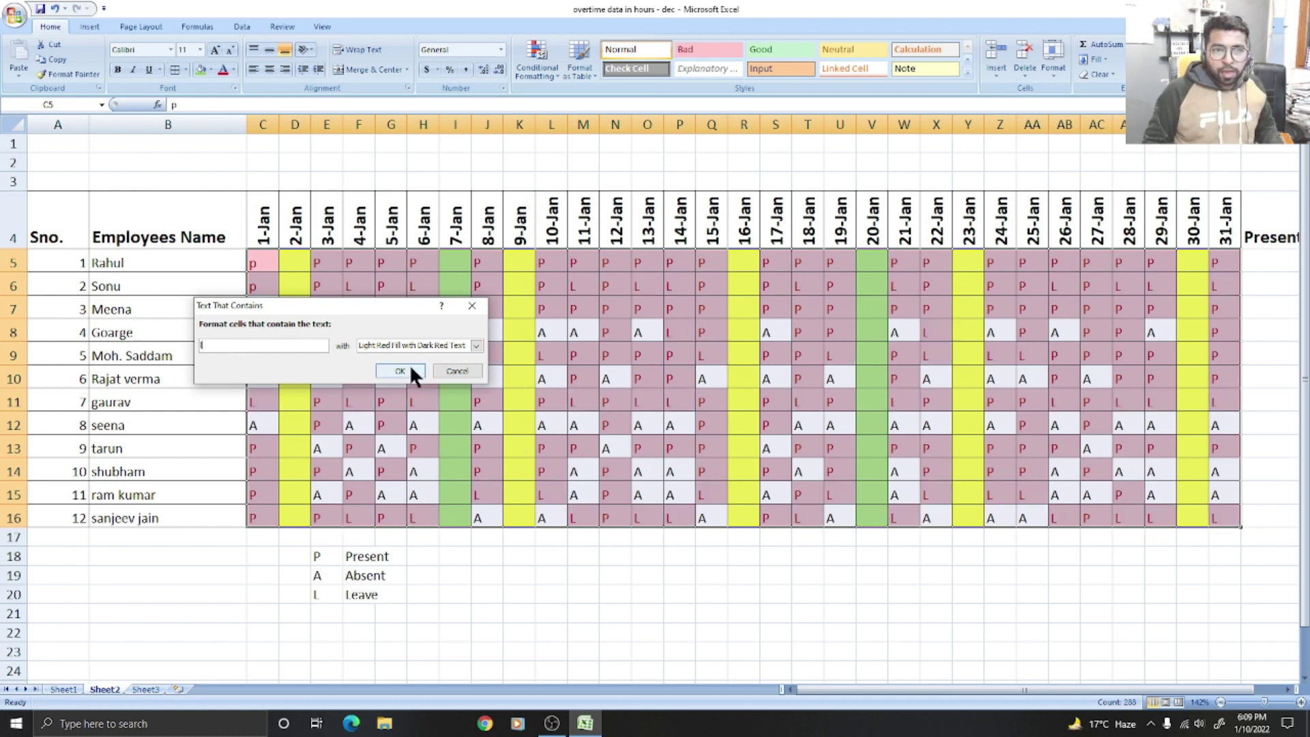
pyautogui.click(419, 344)
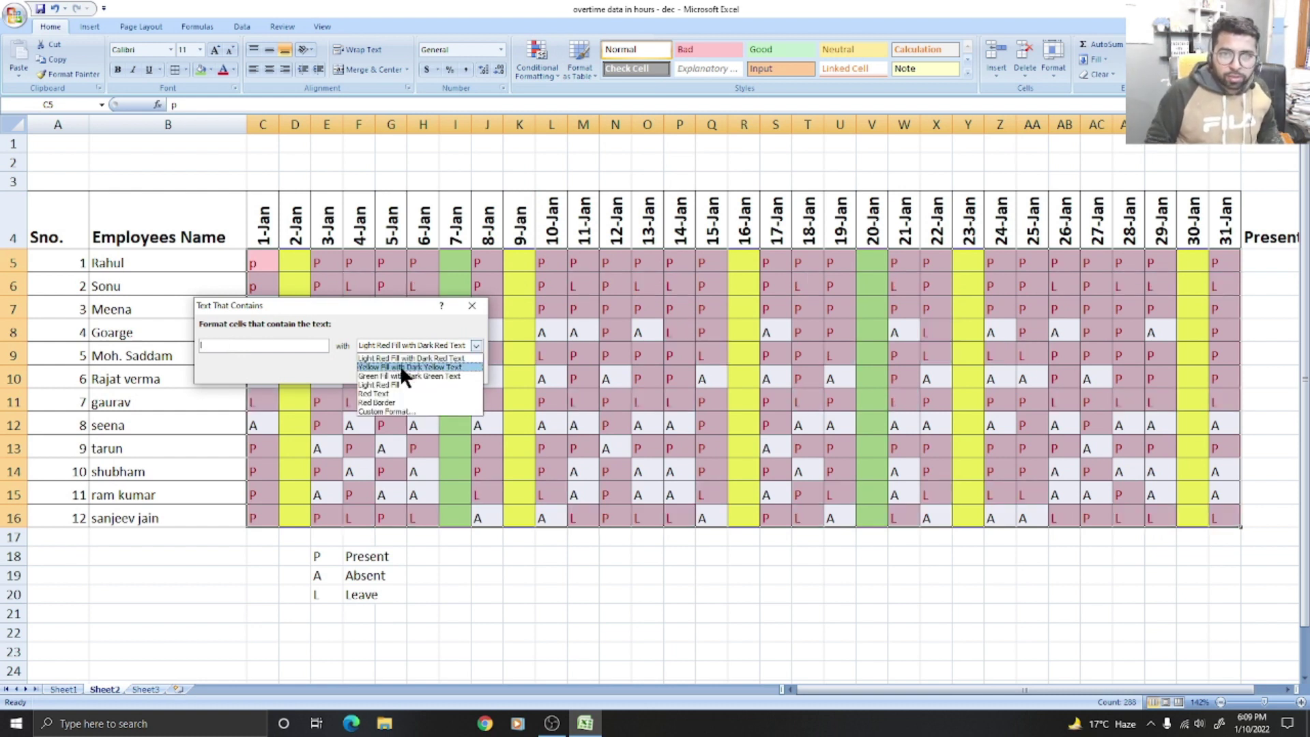
pyautogui.click(400, 366)
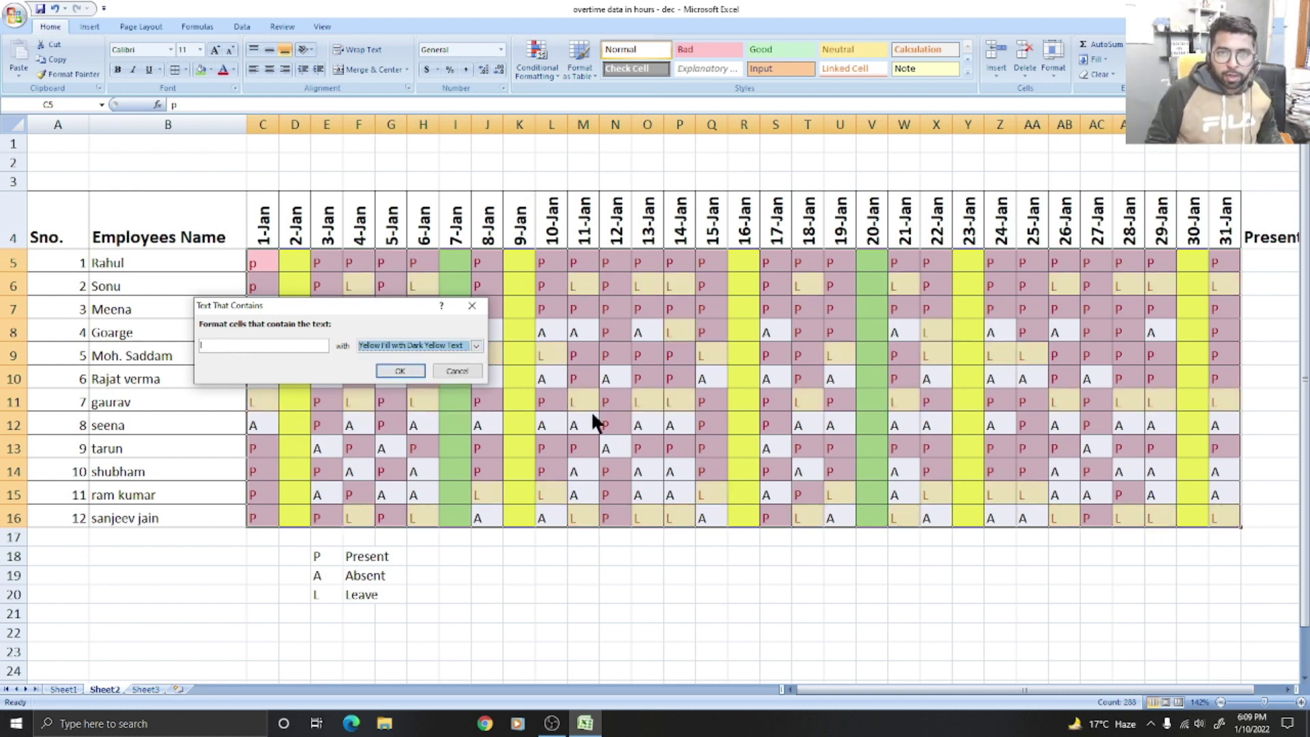
pyautogui.click(409, 372)
pyautogui.click(648, 539)
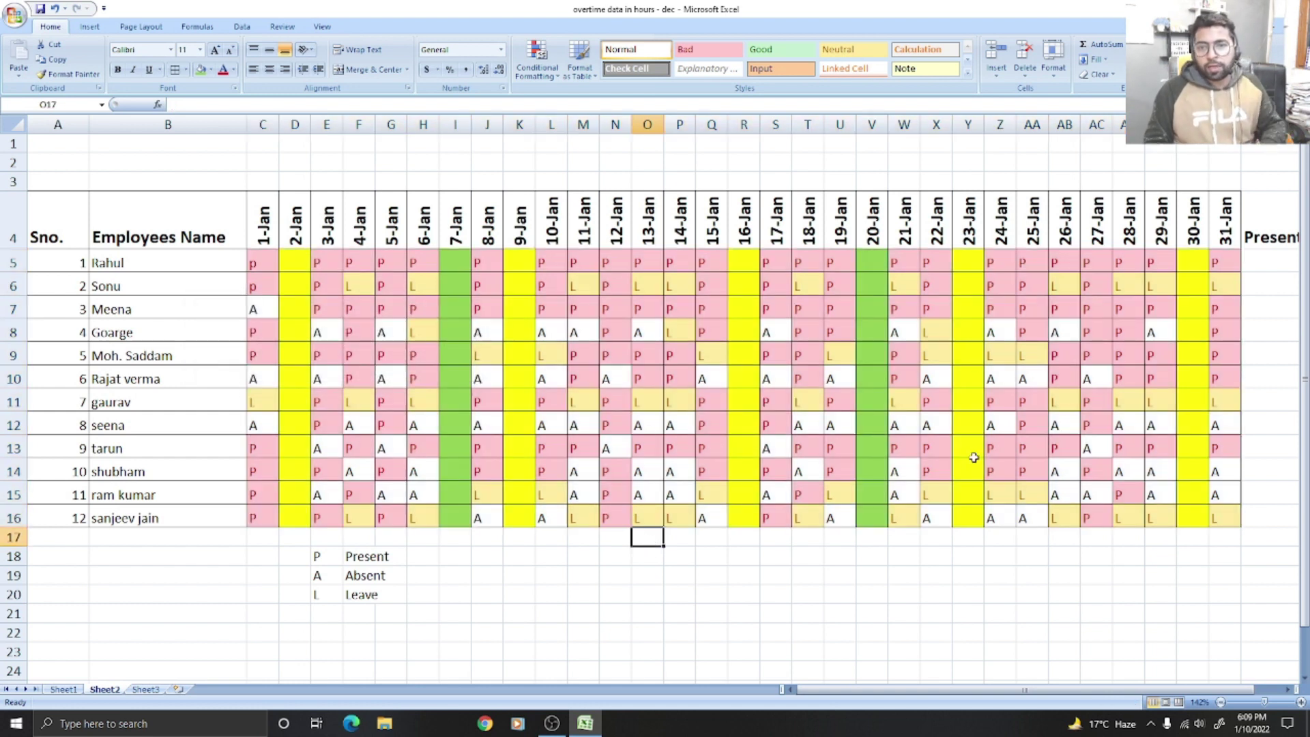
pyautogui.moveTo(254, 262); pyautogui.dragTo(1216, 516)
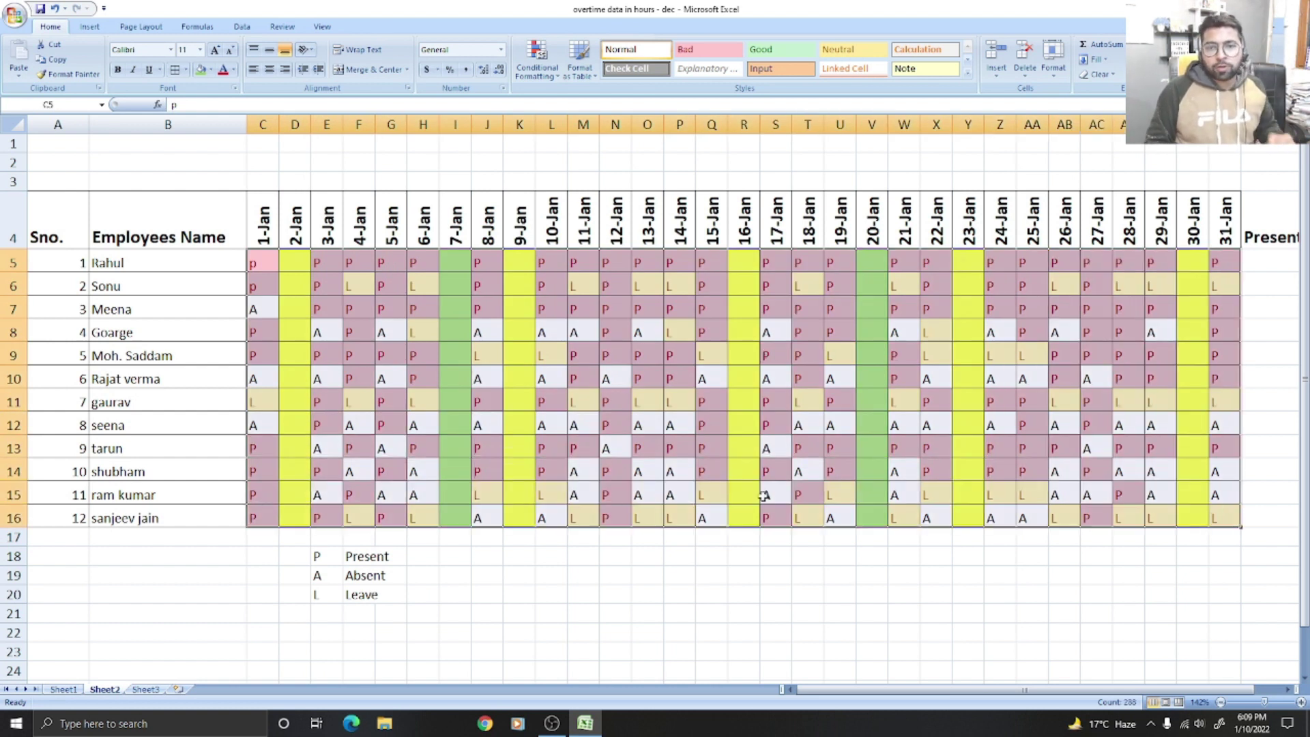
pyautogui.click(743, 595)
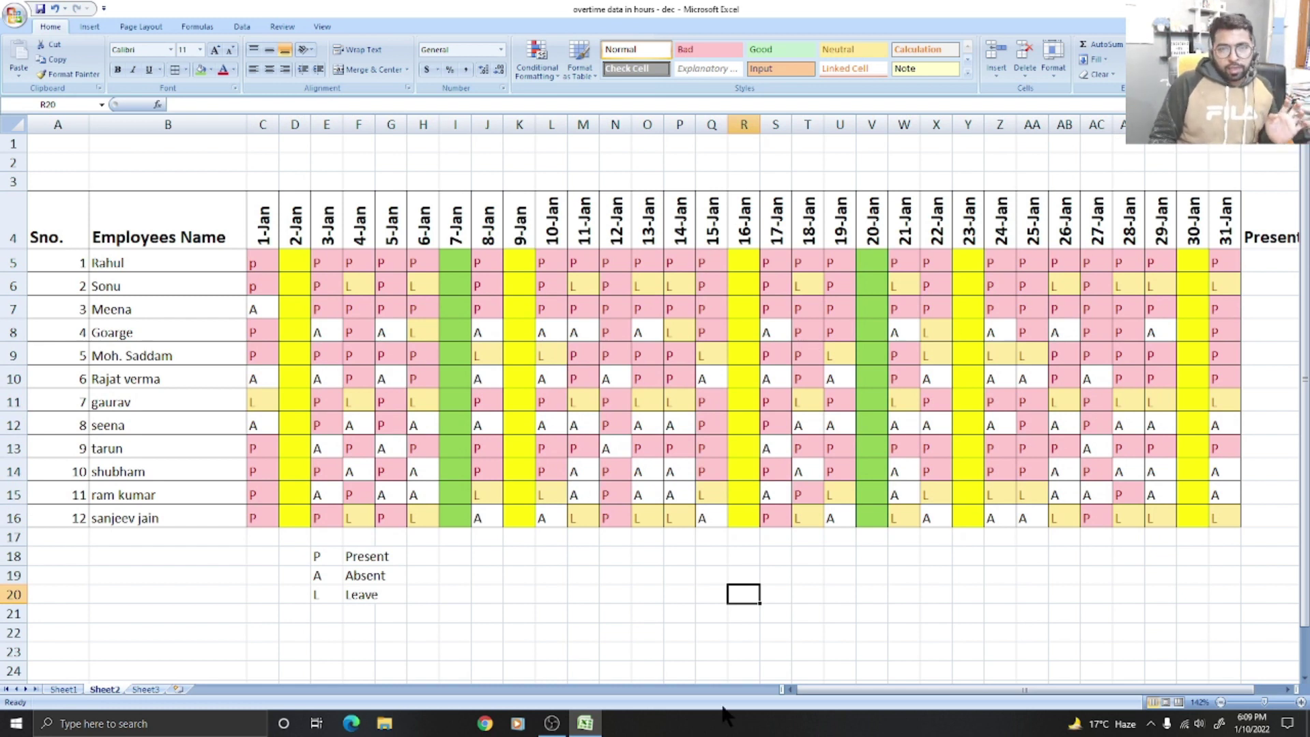
pyautogui.moveTo(872, 689)
pyautogui.mouseDown()
pyautogui.moveTo(924, 694)
pyautogui.moveTo(892, 691)
pyautogui.mouseUp()
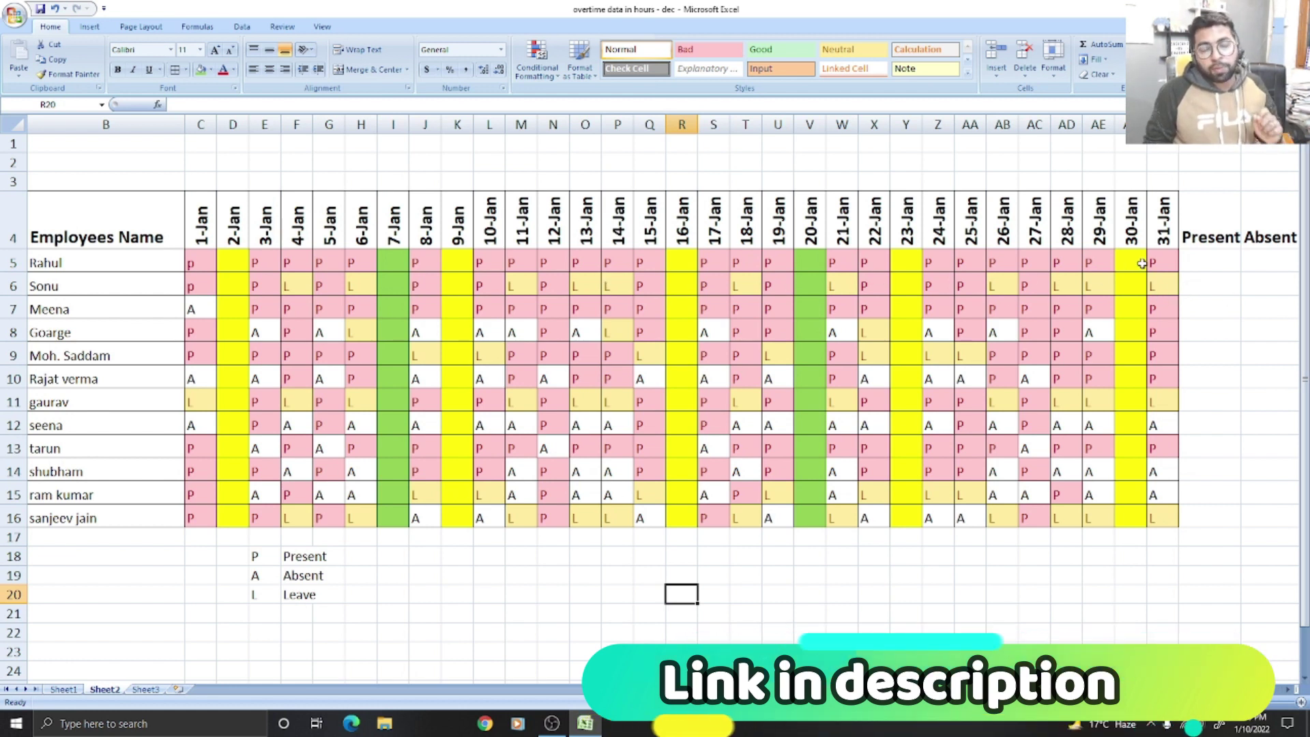
pyautogui.click(1203, 261)
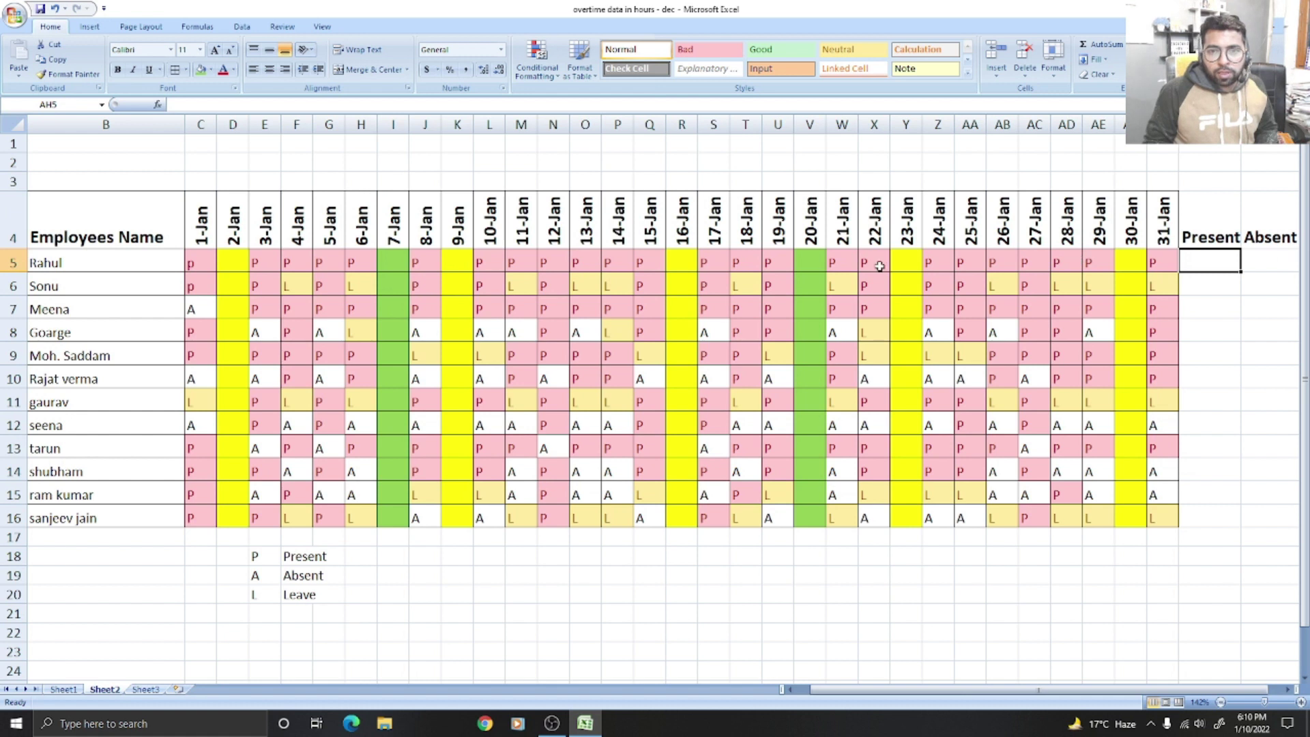
pyautogui.click(614, 264)
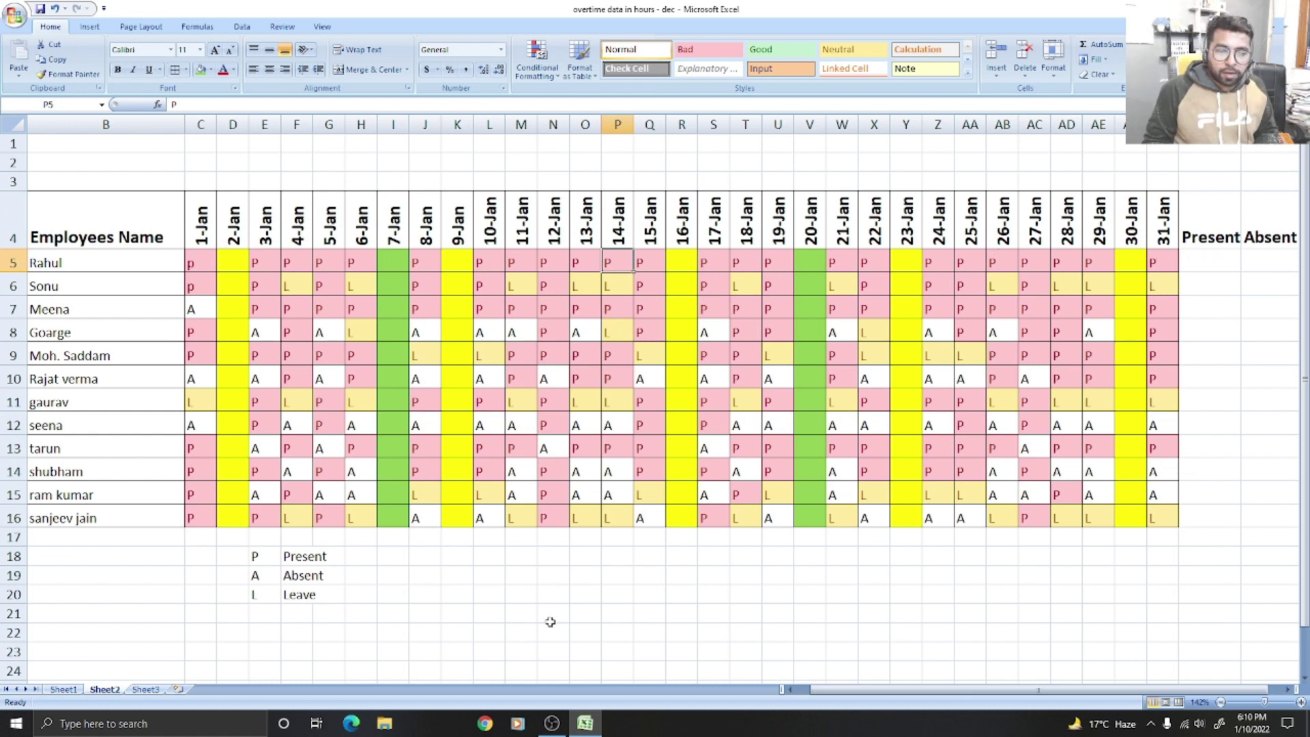
# Switch to the blank Sheet3 and select cell H7
pyautogui.click(136, 686)
pyautogui.click(324, 213)
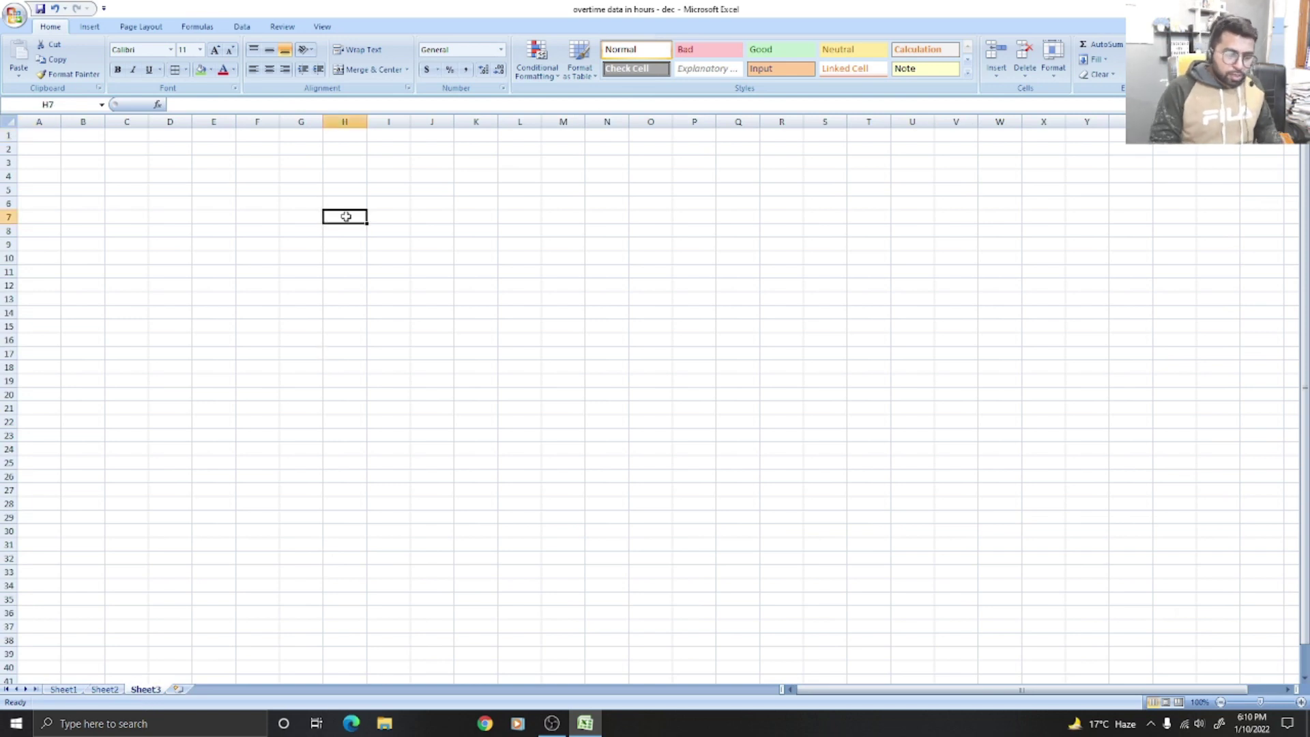
pyautogui.write('132')
pyautogui.press('Return')
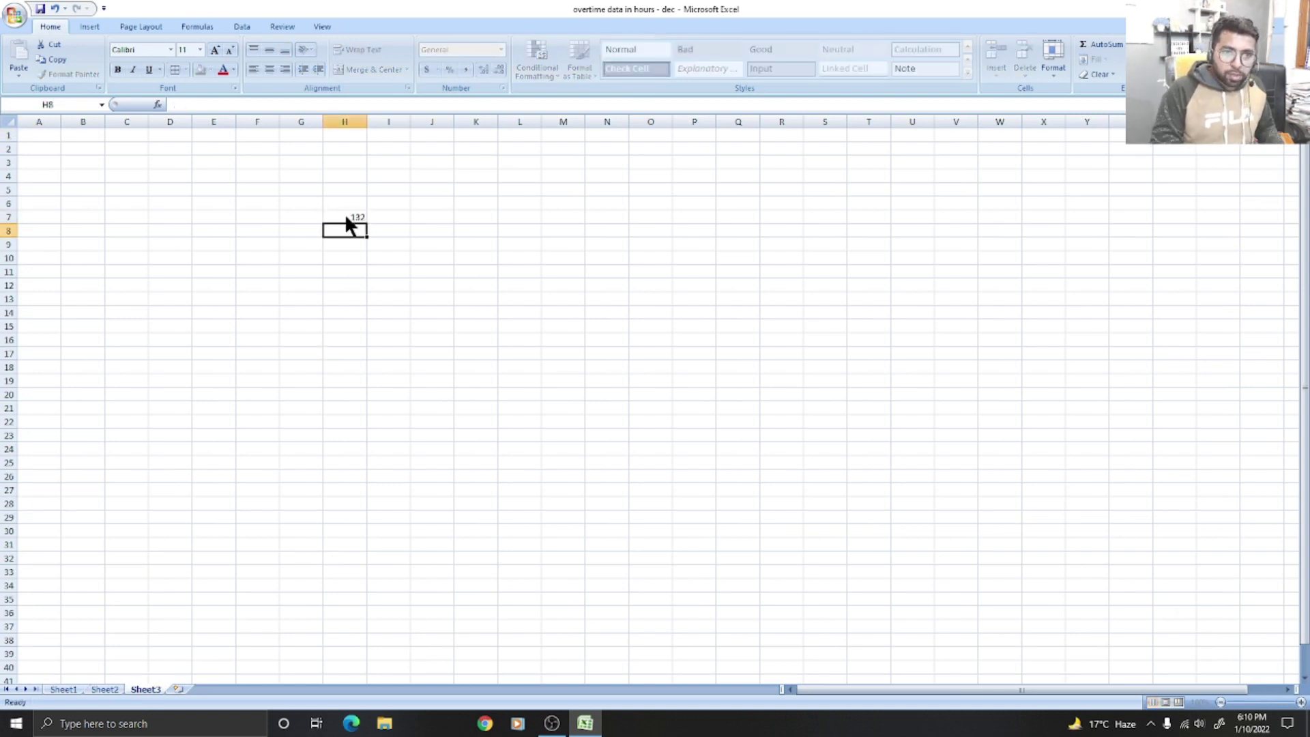
pyautogui.click(346, 217)
pyautogui.press('Delete')
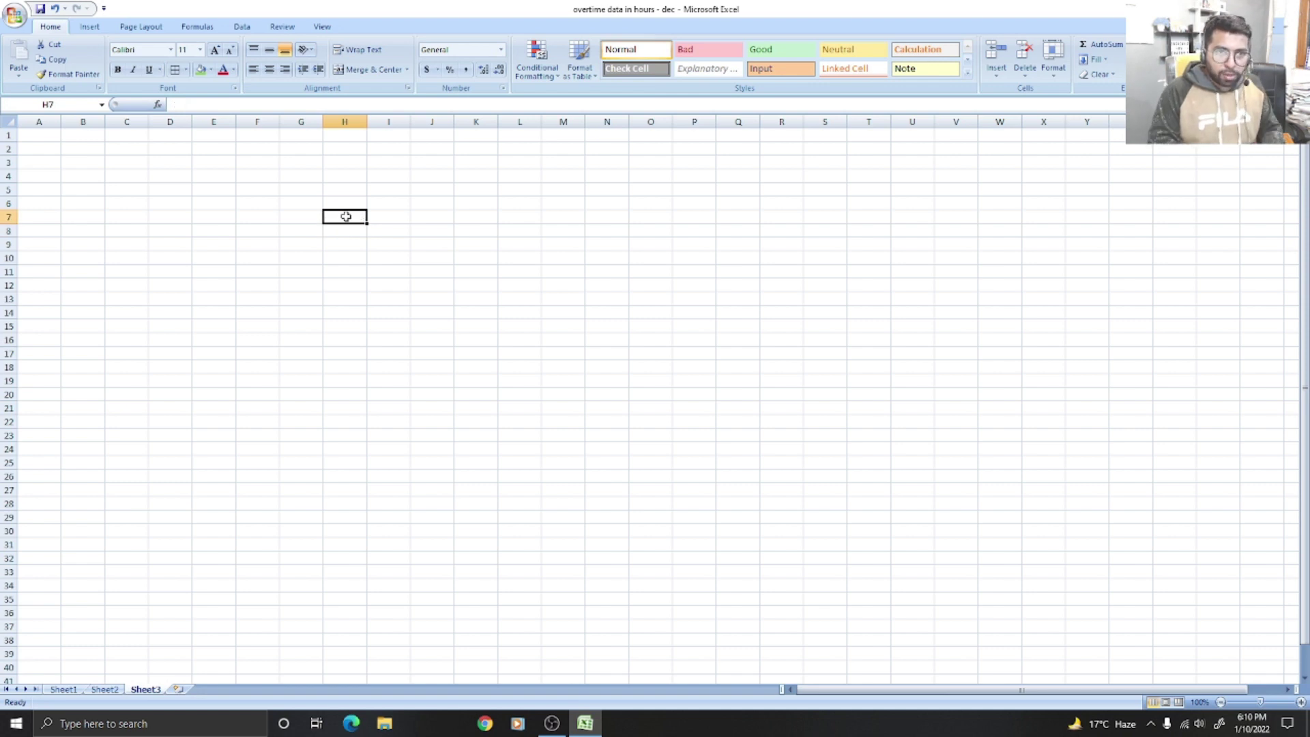
# Enter the sample numbers 11, 12, 13, 14 and 15 in H7:H11
pyautogui.write('11')
pyautogui.press('Return')
pyautogui.write('12')
pyautogui.press('Return')
pyautogui.write('13')
pyautogui.press('Return')
pyautogui.write('14')
pyautogui.press('Return')
pyautogui.write('15')
pyautogui.press('Return')
# Copy the five numbers in H7:H11 and paste them repeatedly below to fill H12:H31
pyautogui.moveTo(346, 217); pyautogui.dragTo(344, 546)
pyautogui.hotkey('ctrl', 'c')
pyautogui.hotkey('ctrl', 'v')
pyautogui.hotkey('ctrl', 'v')
pyautogui.hotkey('ctrl', 'v')
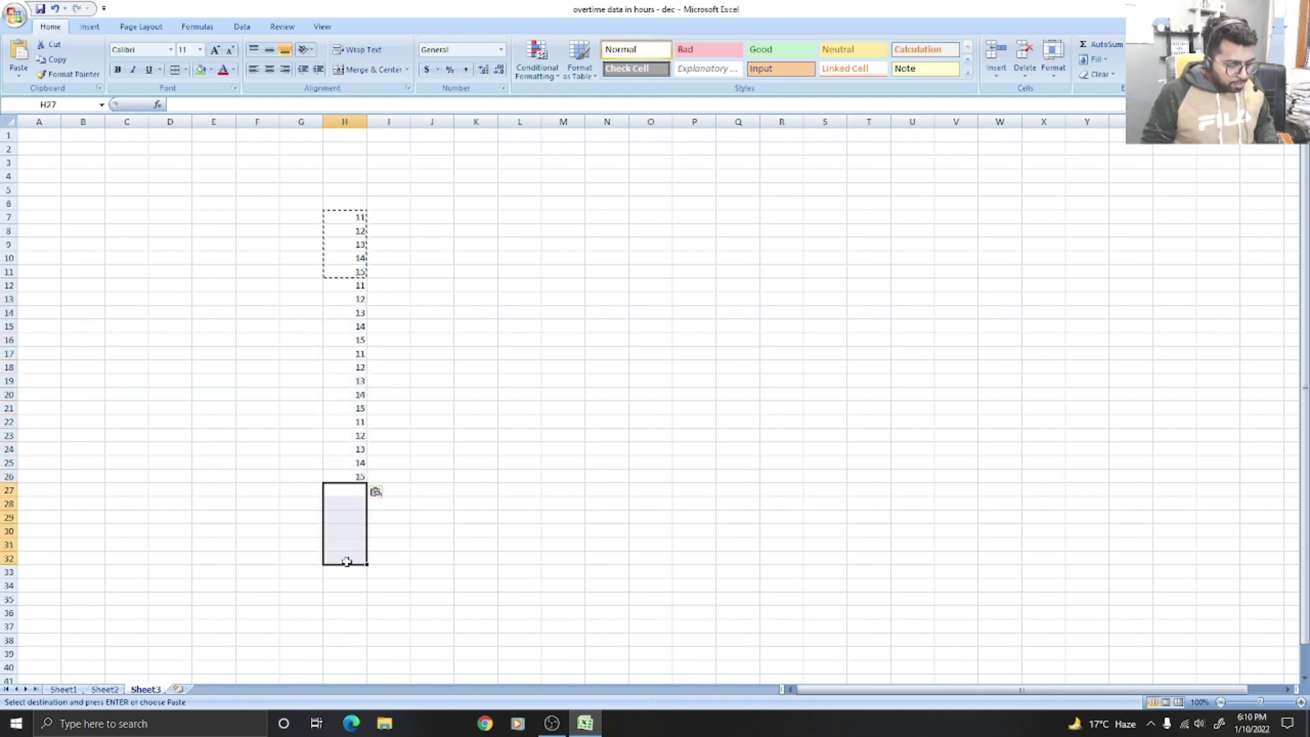
pyautogui.hotkey('ctrl', 'v')
pyautogui.click(503, 452)
# Total the sample numbers with the formula =SUM(H7:H31) in J7, briefly showing the On-Screen Keyboard
pyautogui.click(417, 217)
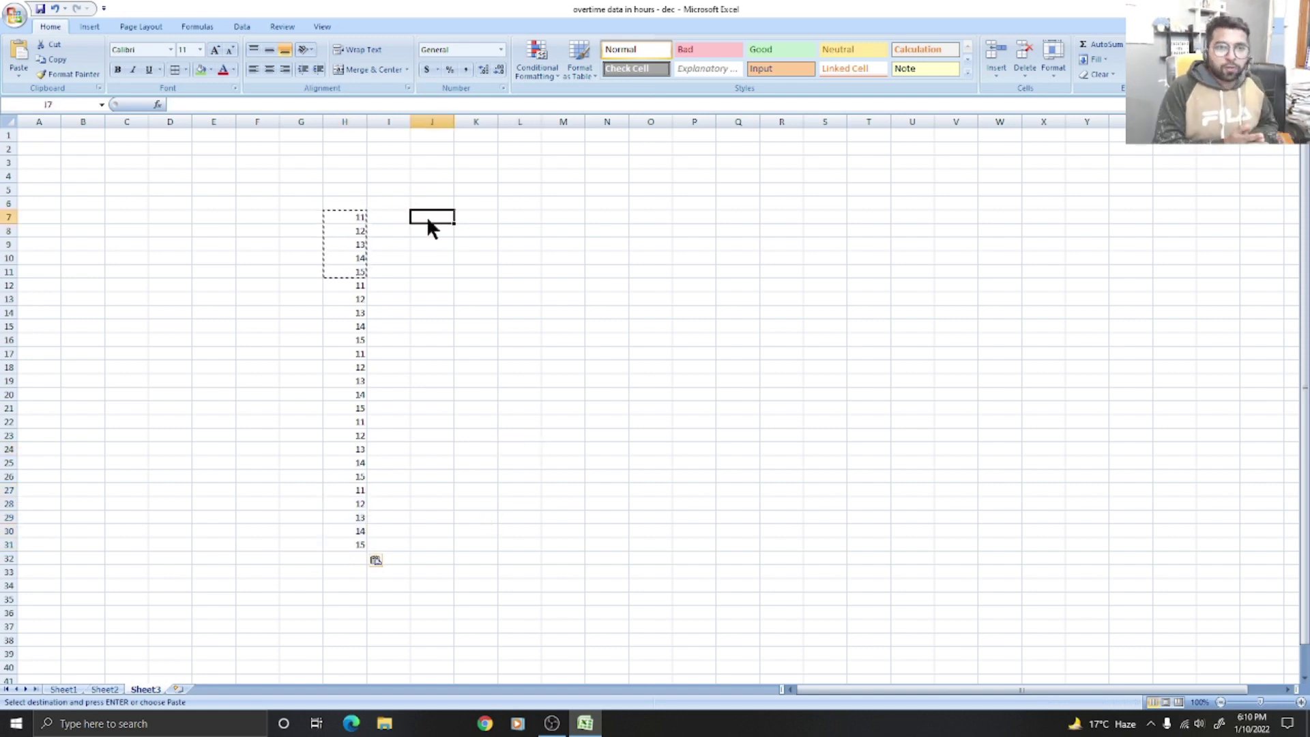
pyautogui.write('=')
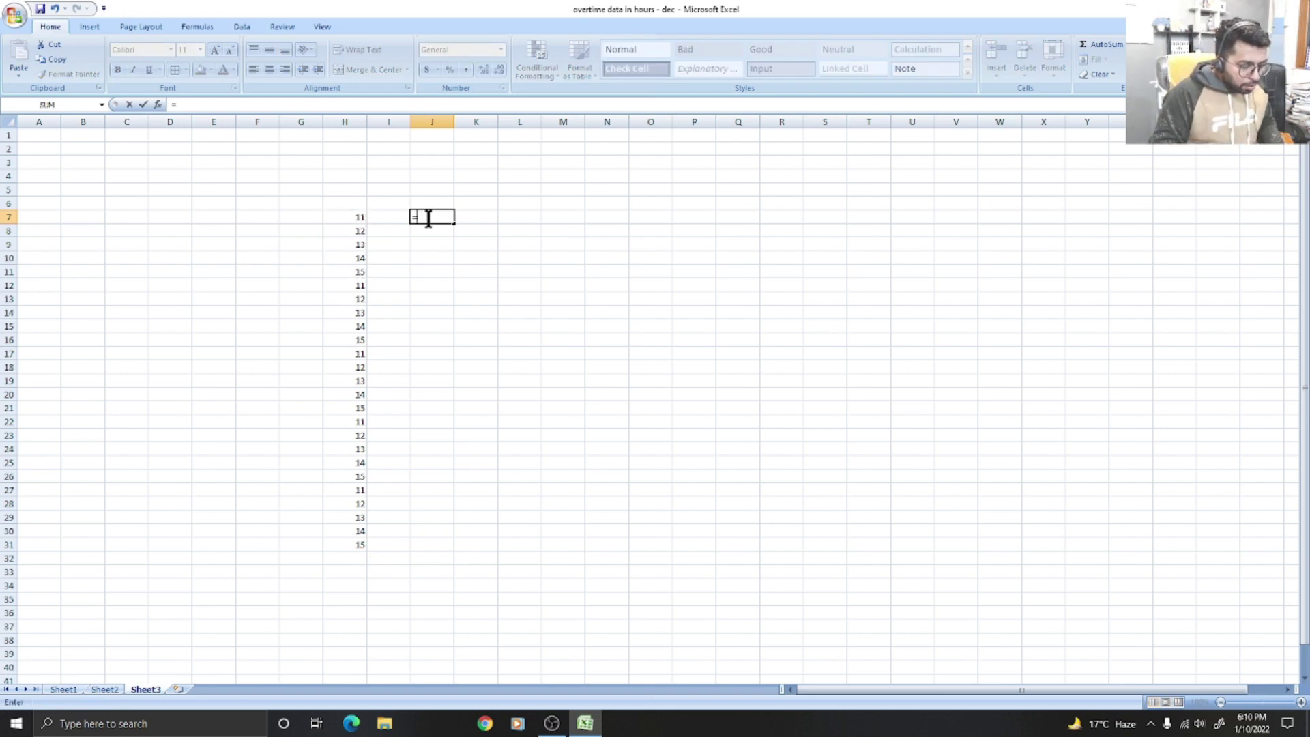
pyautogui.write('Su')
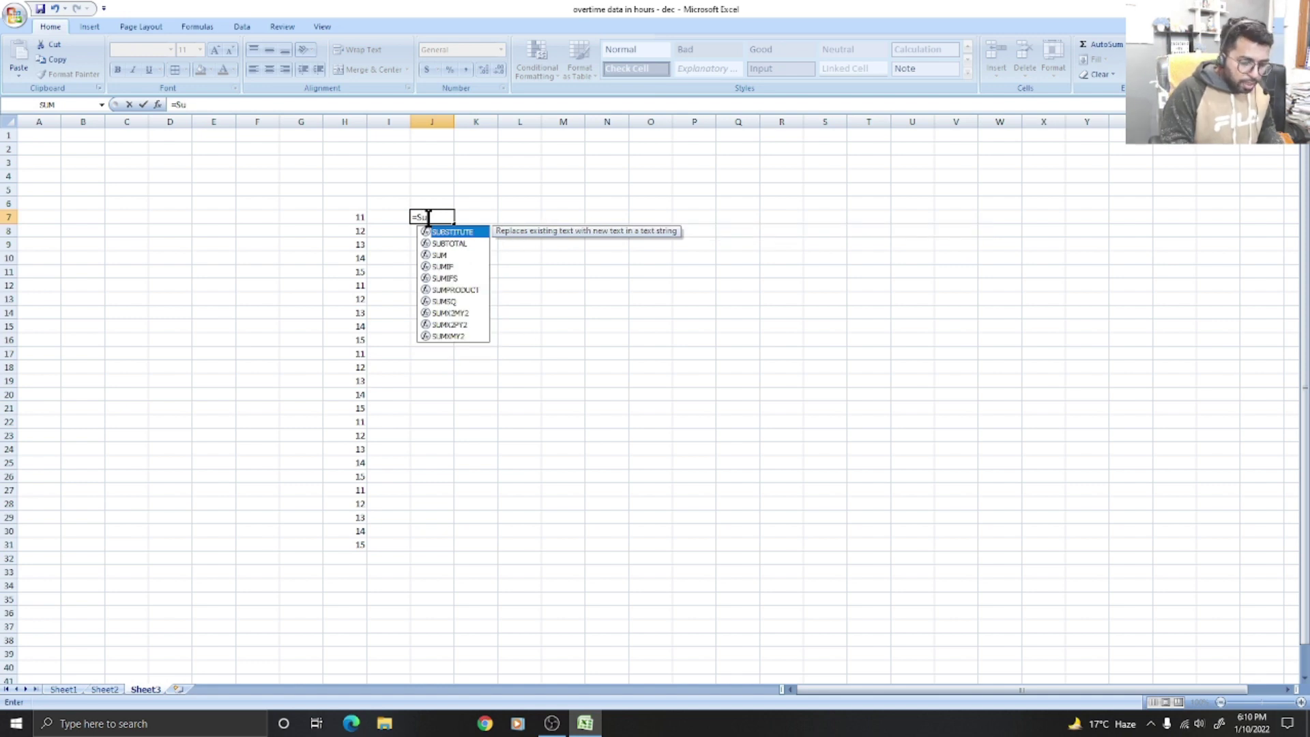
pyautogui.write('m')
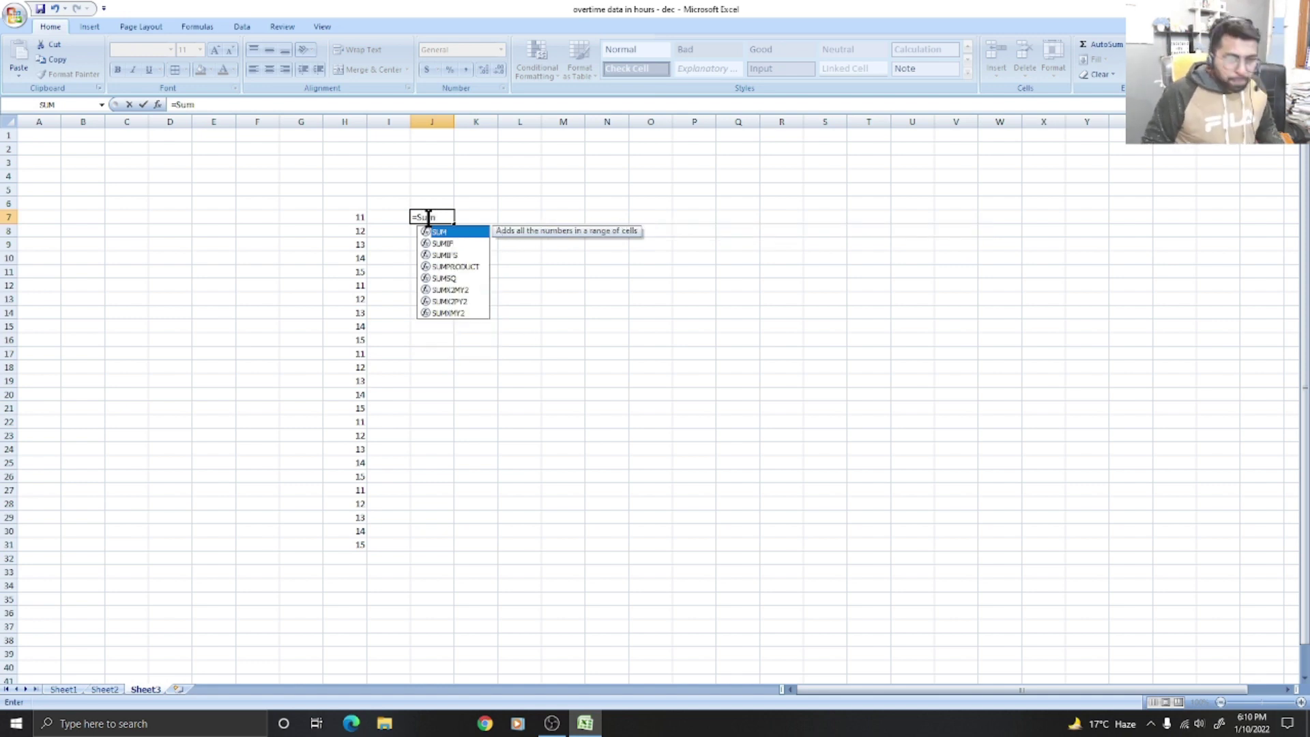
pyautogui.press('Tab')
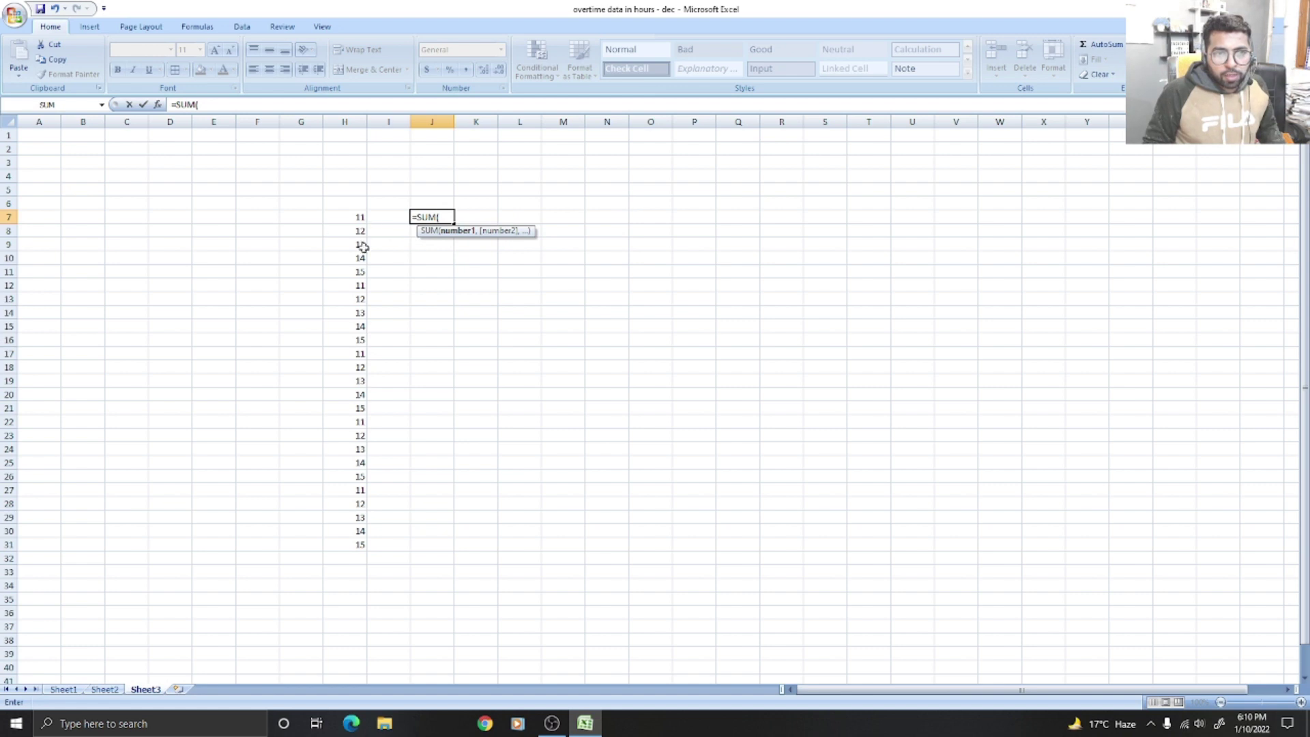
pyautogui.click(95, 718)
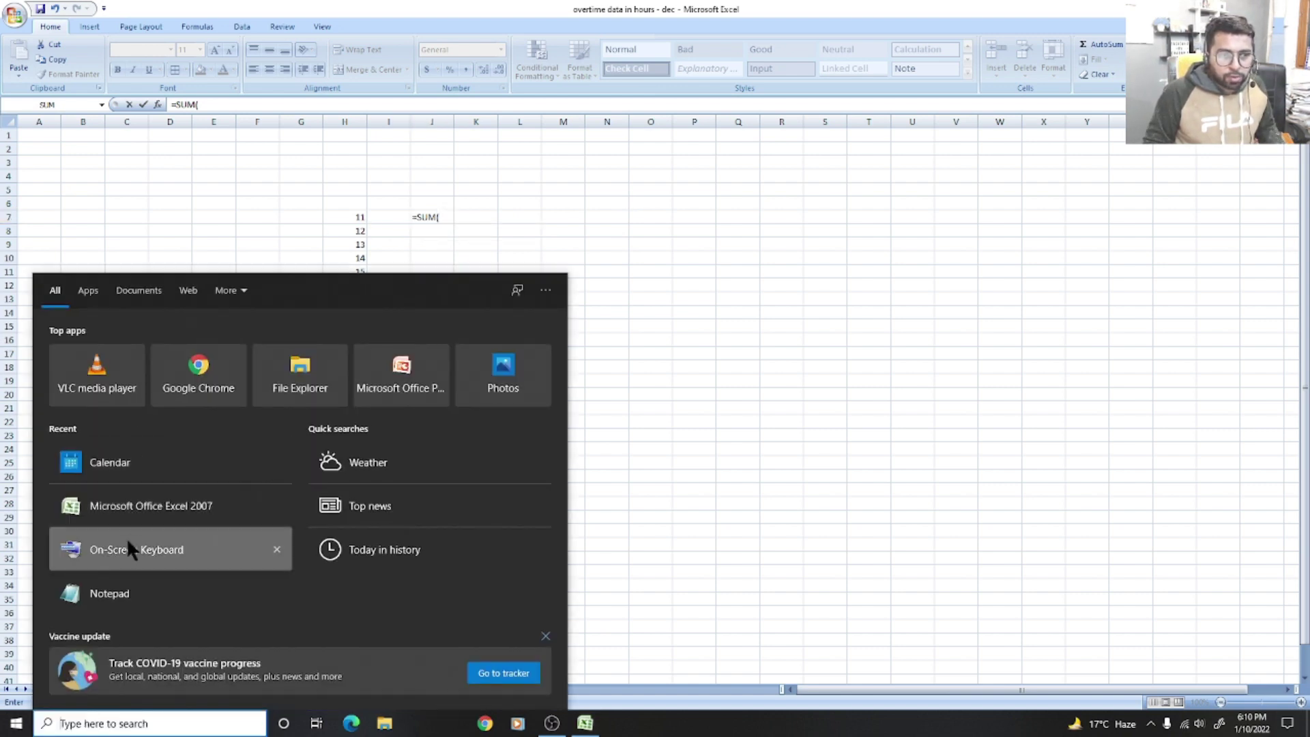
pyautogui.click(127, 547)
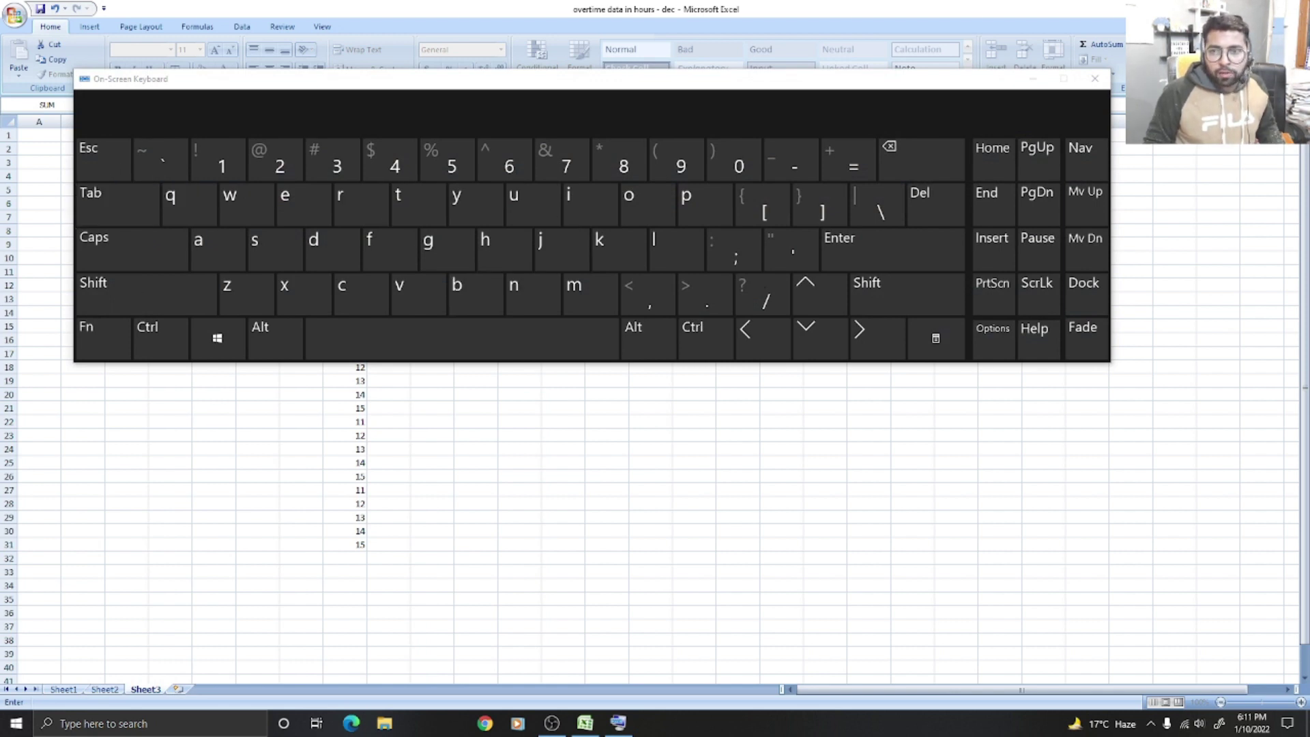
pyautogui.click(1094, 78)
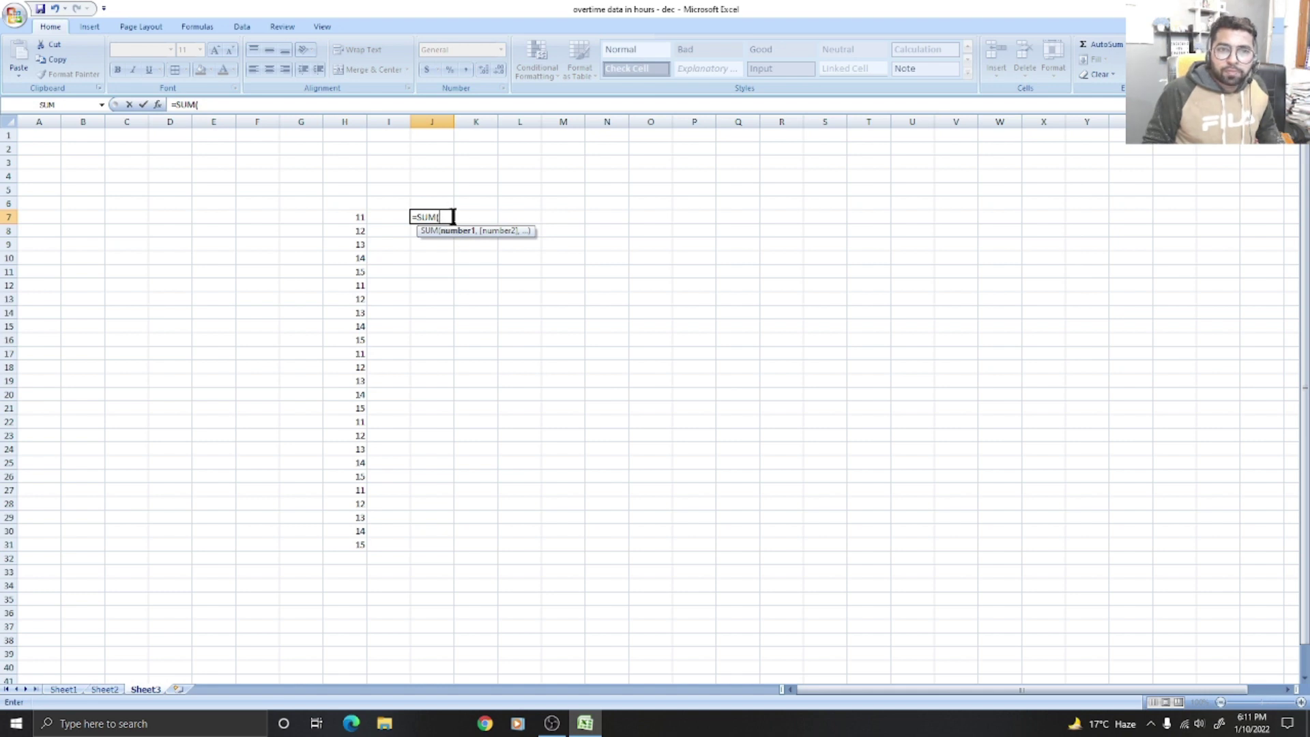
pyautogui.moveTo(360, 216); pyautogui.dragTo(353, 545)
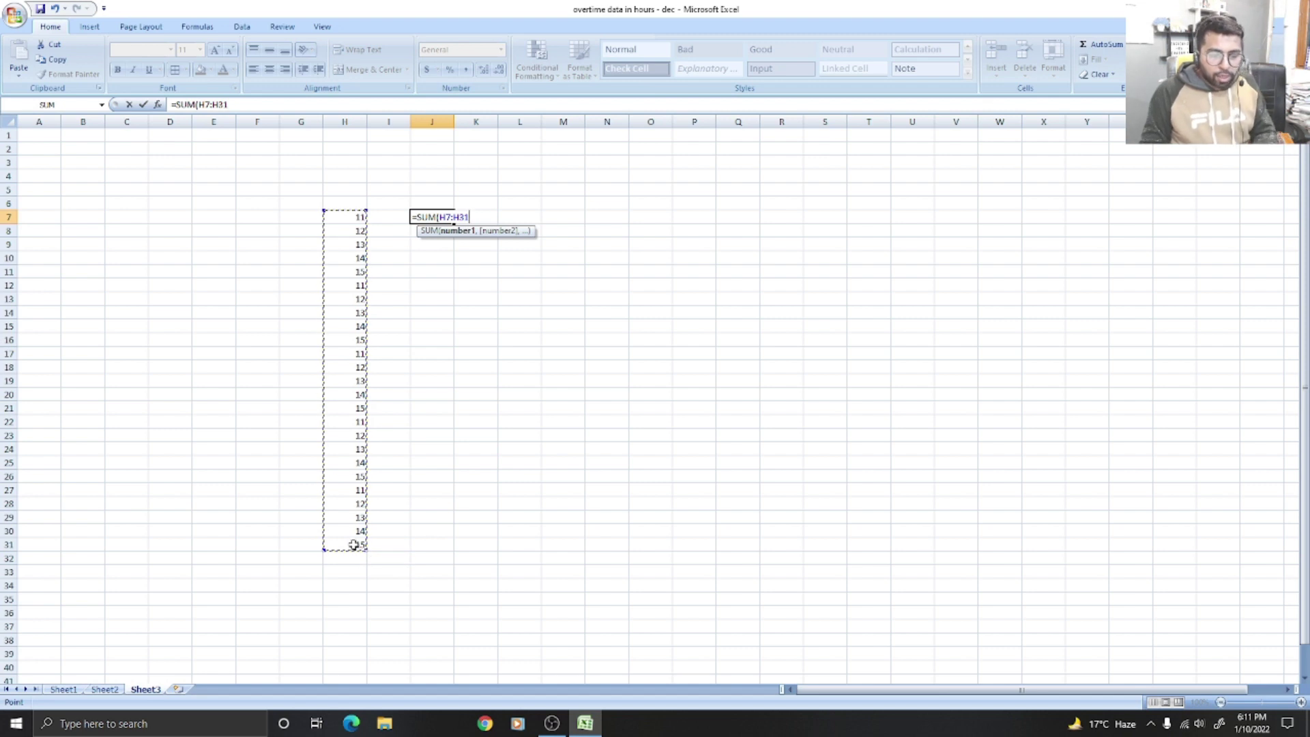
pyautogui.press('Return')
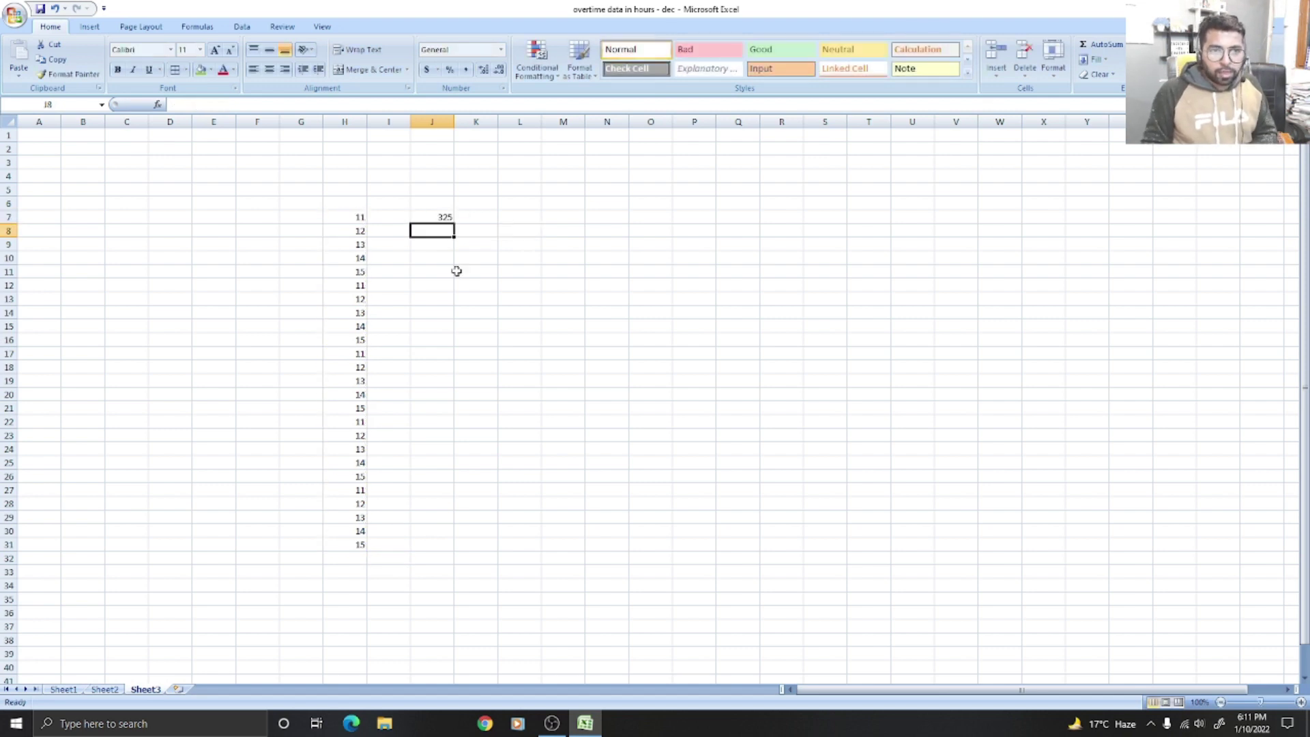
# Review the summed numbers in column H and clear the SUM formula from J7
pyautogui.moveTo(361, 216); pyautogui.dragTo(368, 519)
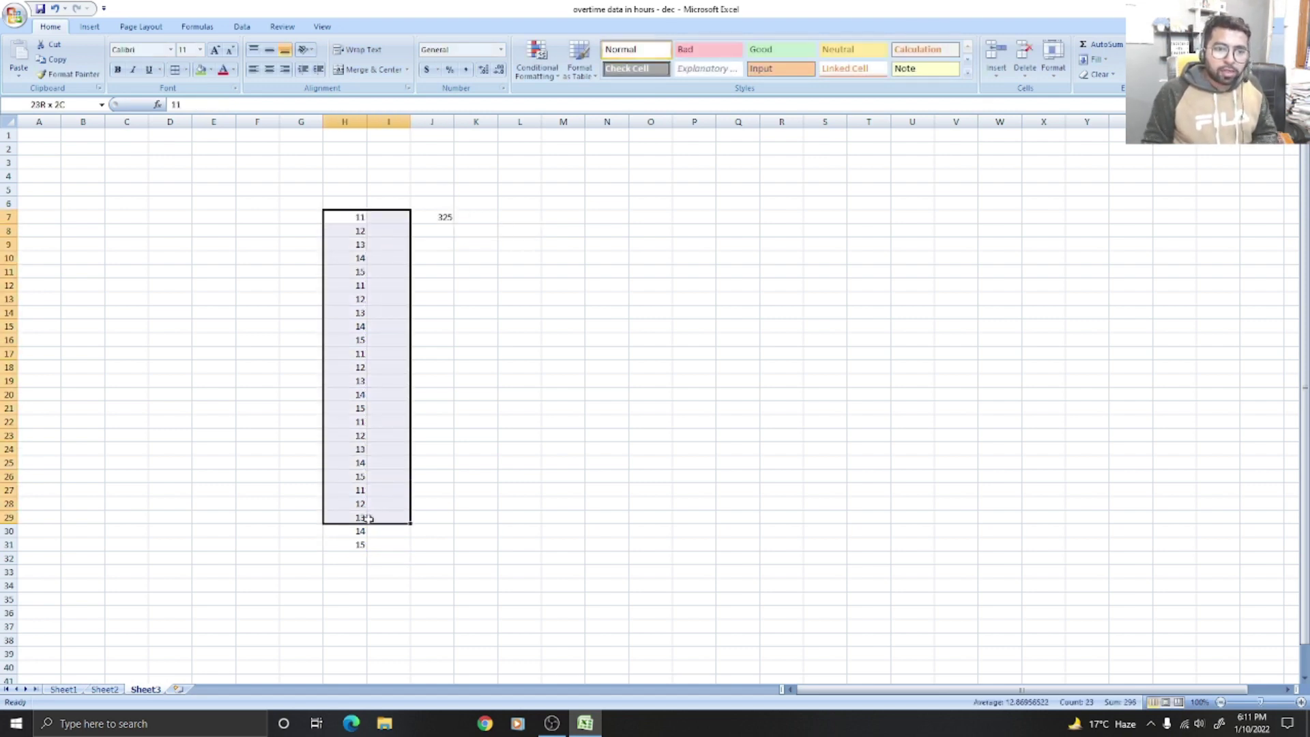
pyautogui.click(445, 216)
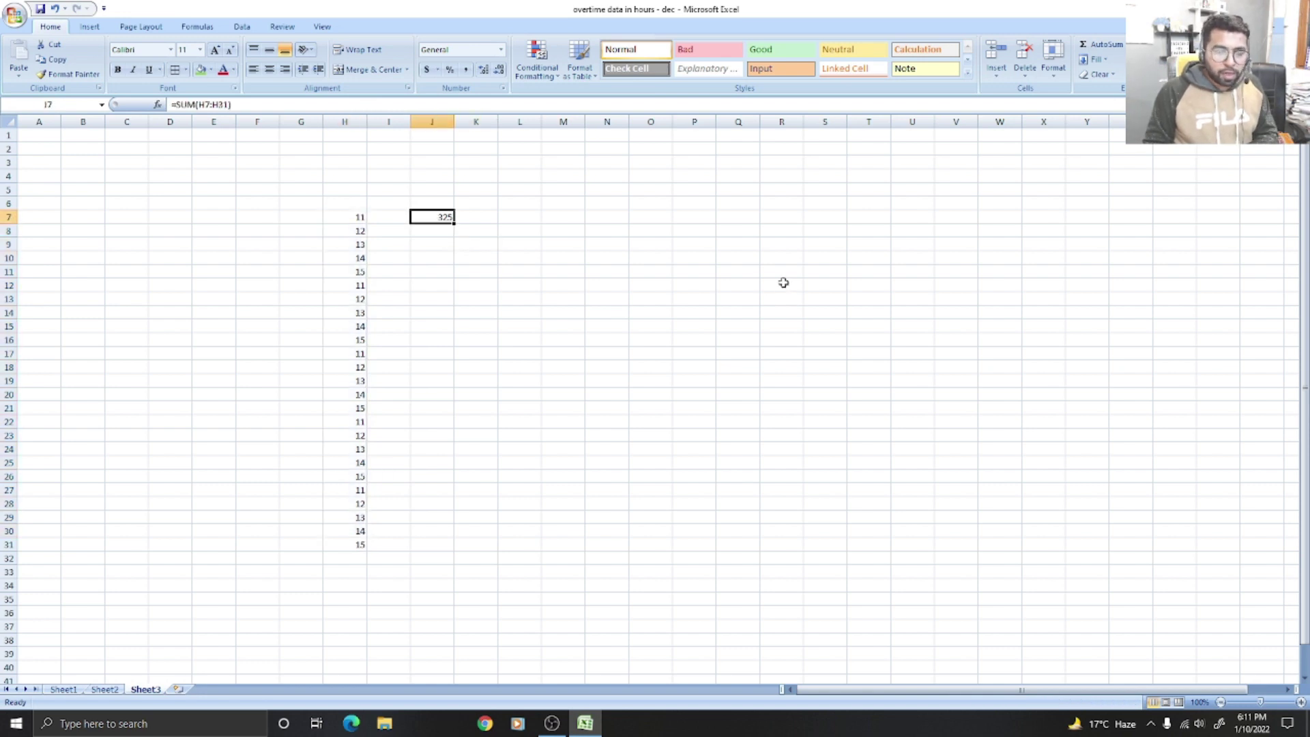
pyautogui.press('Delete')
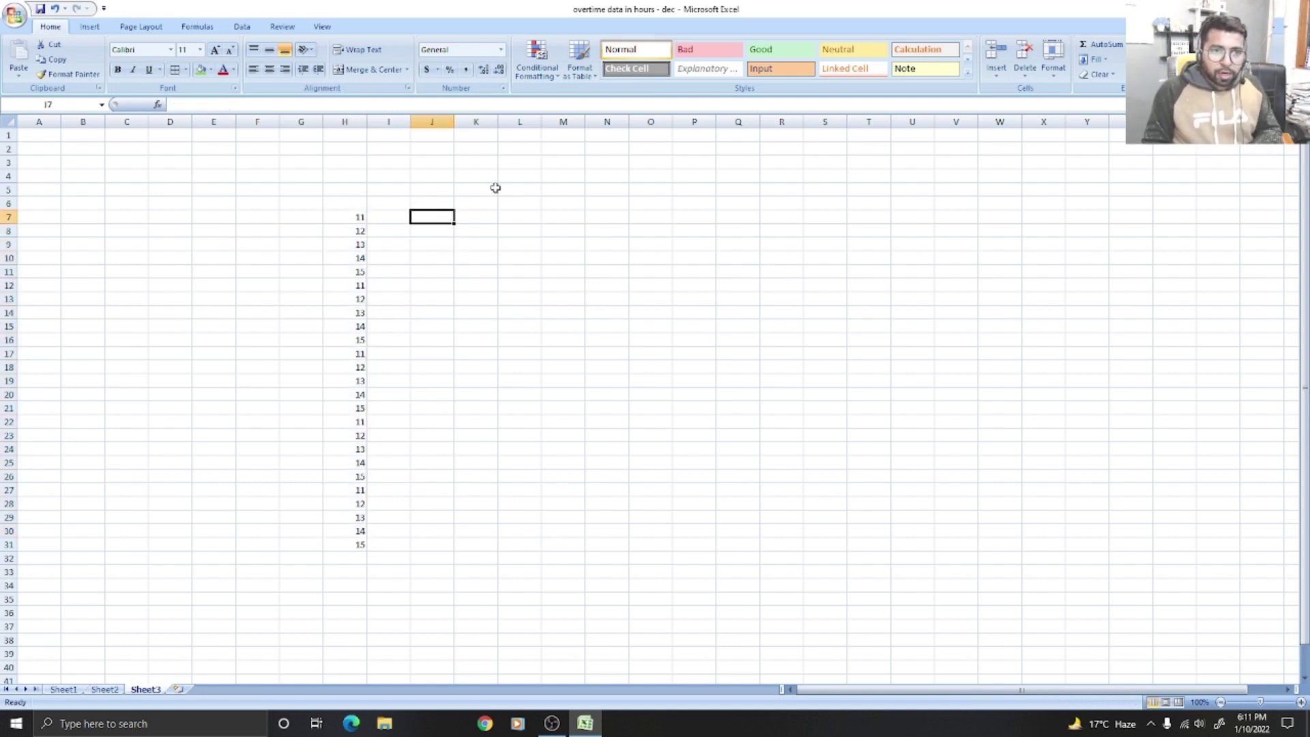
# Count the numeric entries in H7:H31 with a COUNT formula in J7
pyautogui.moveTo(340, 217); pyautogui.dragTo(346, 544)
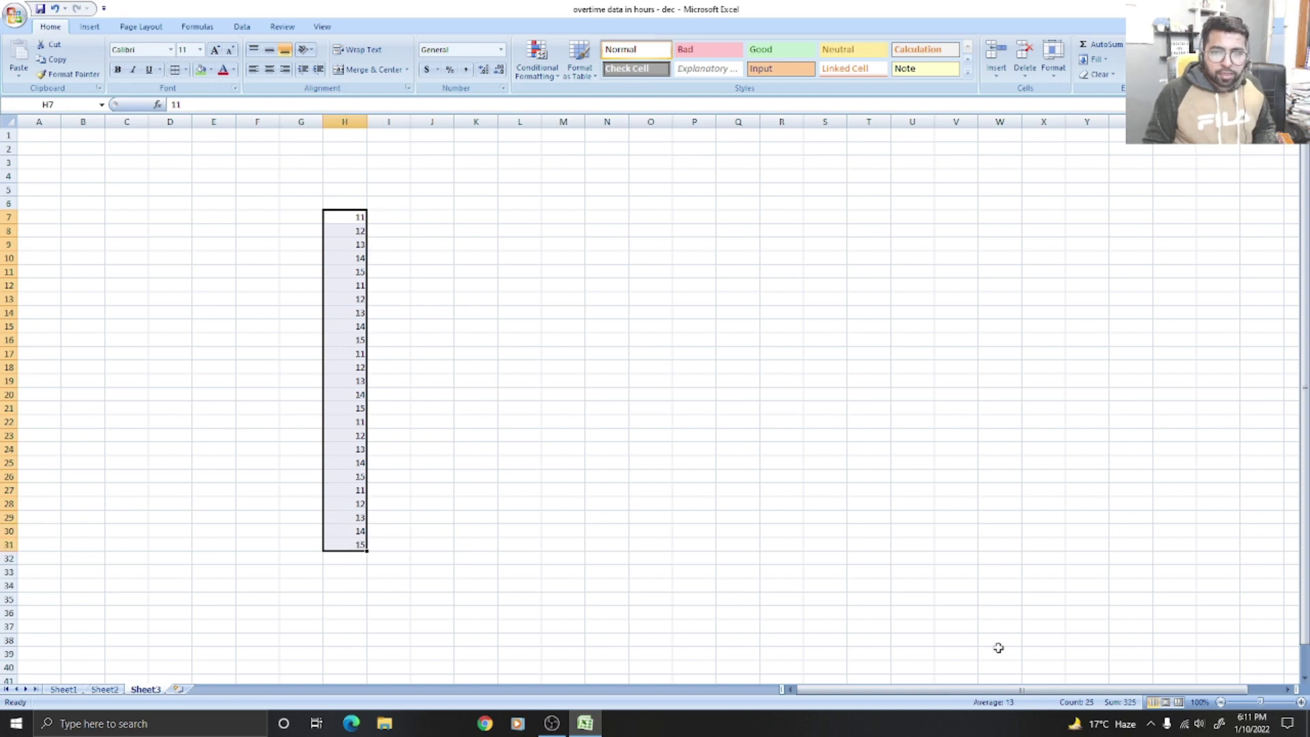
pyautogui.moveTo(1261, 703)
pyautogui.mouseDown()
pyautogui.moveTo(1275, 703)
pyautogui.moveTo(1263, 703)
pyautogui.mouseUp()
pyautogui.click(580, 222)
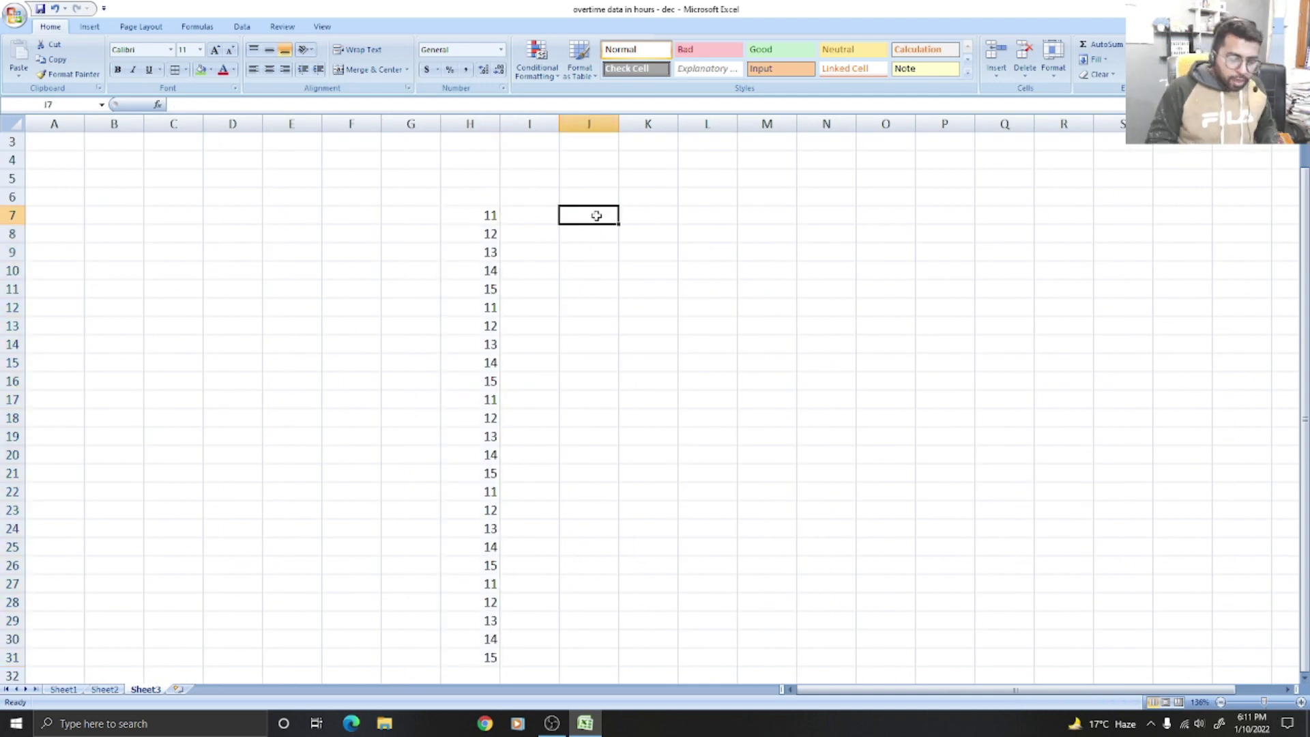
pyautogui.write('=')
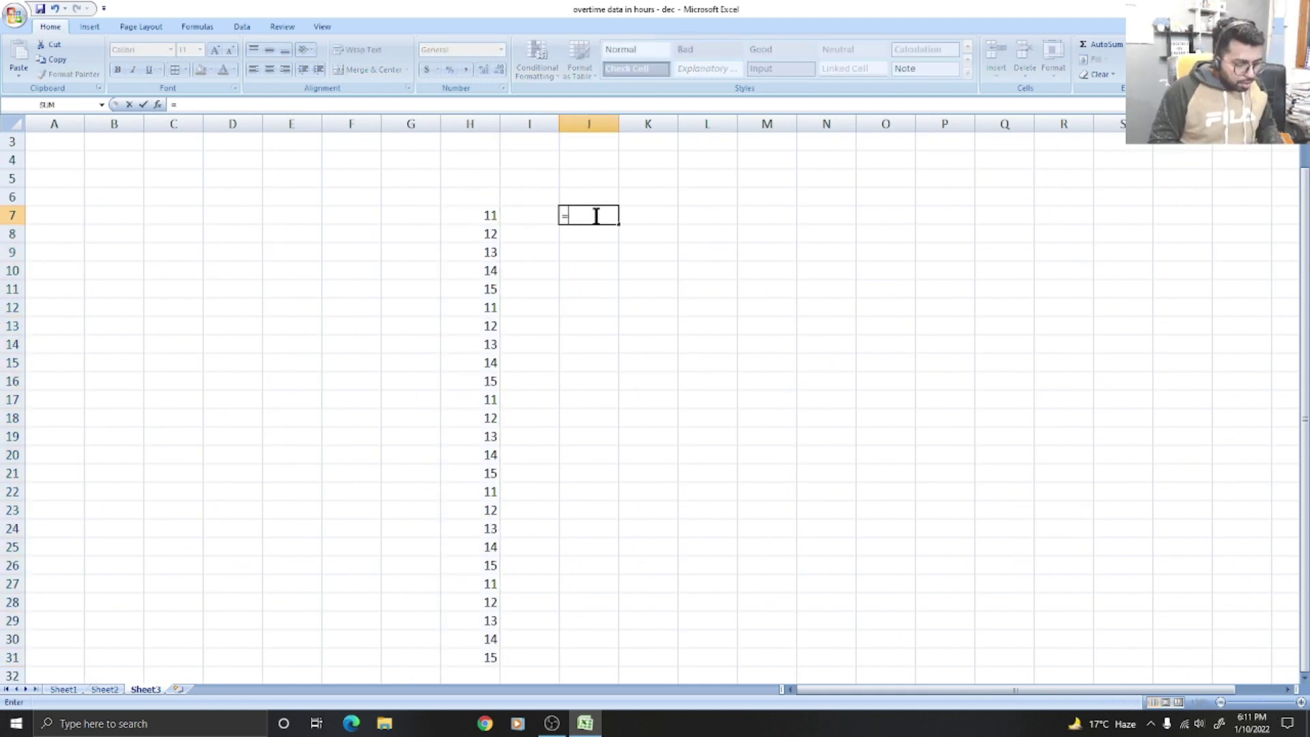
pyautogui.write('Count')
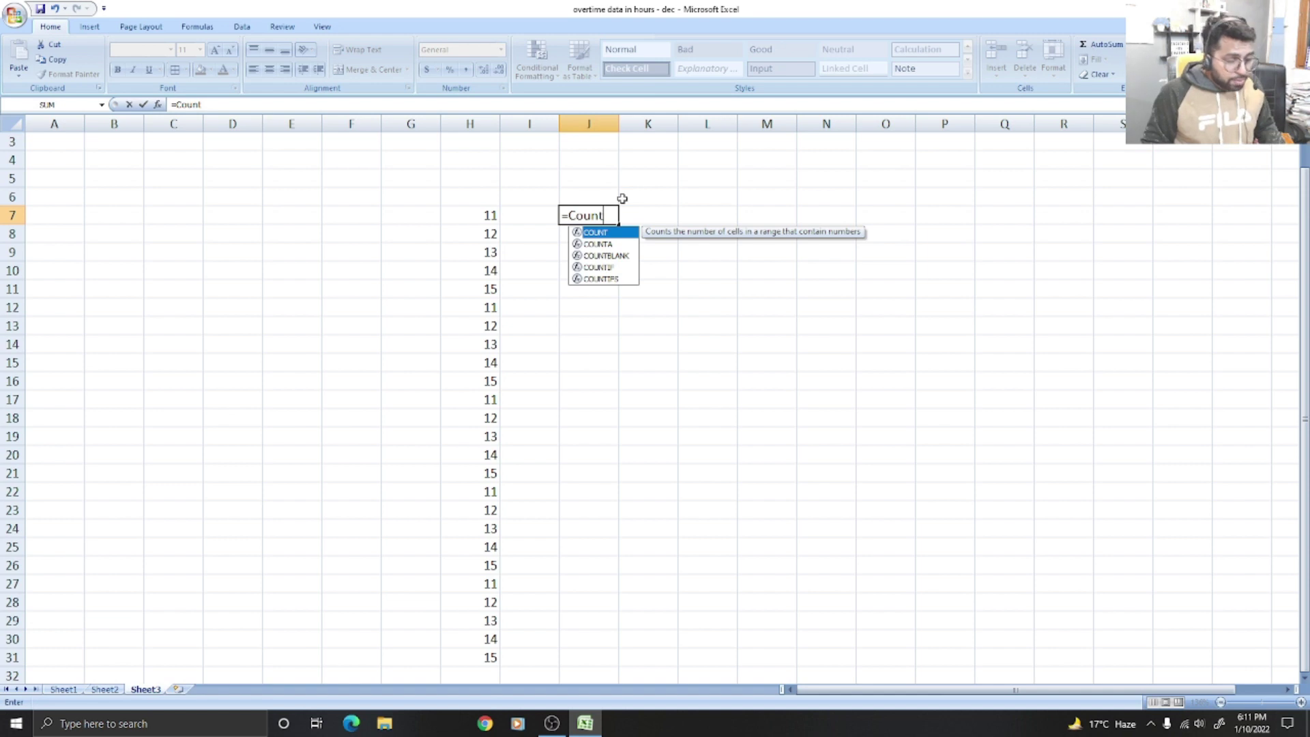
pyautogui.press('Tab')
pyautogui.moveTo(471, 217); pyautogui.dragTo(487, 656)
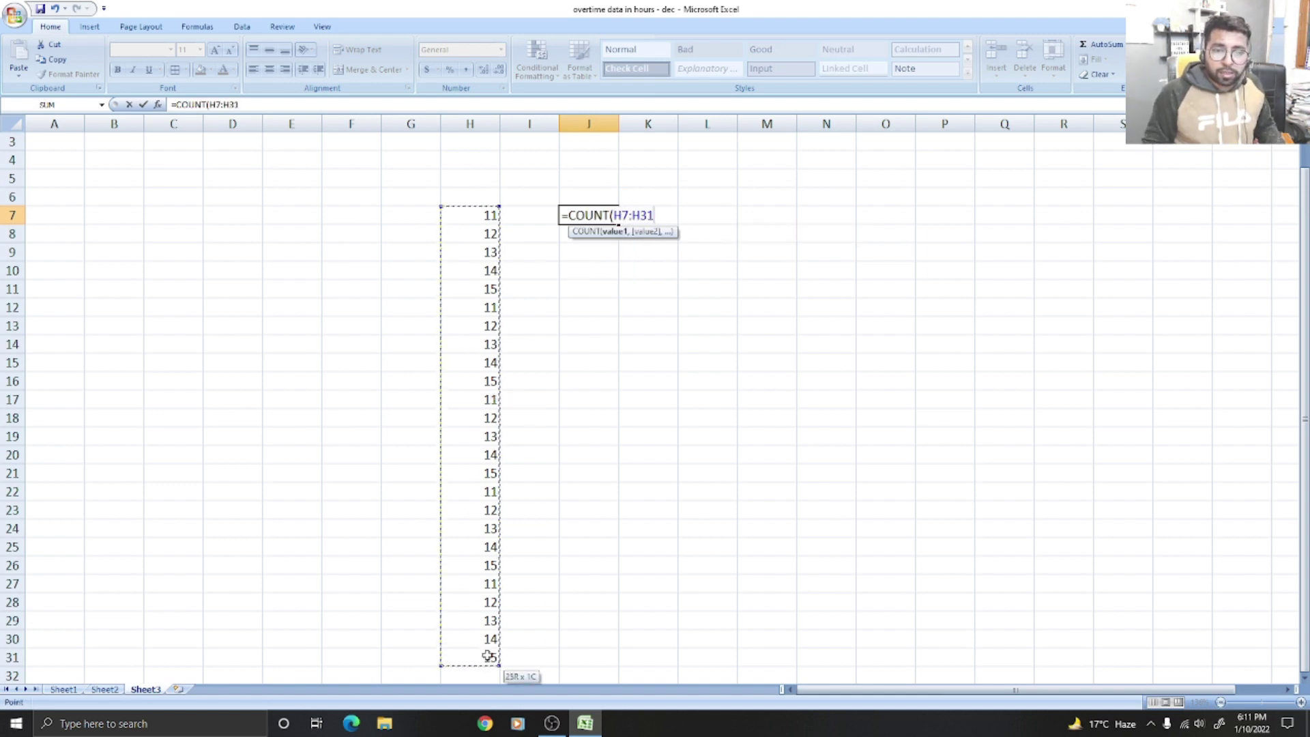
pyautogui.press('Return')
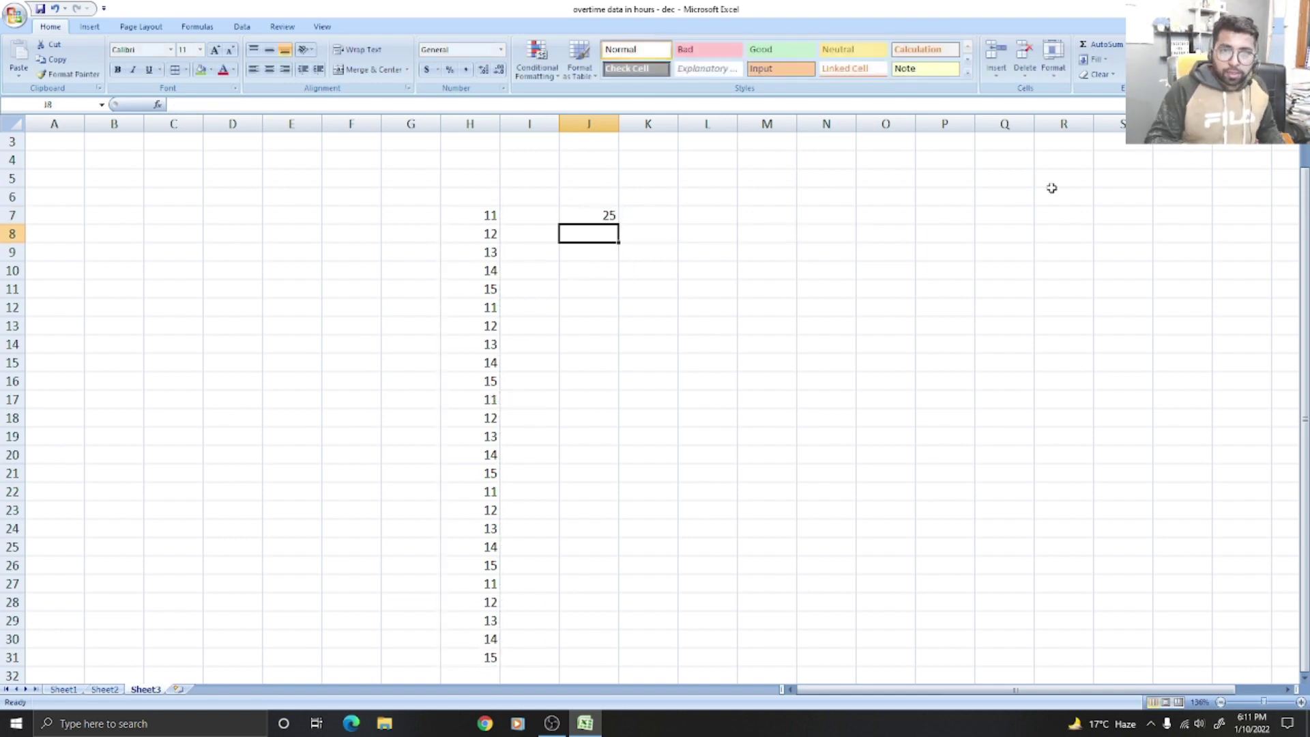
# Select H7:H31 to review the counted entries and clear the COUNT formula from J7
pyautogui.moveTo(480, 217); pyautogui.dragTo(493, 662)
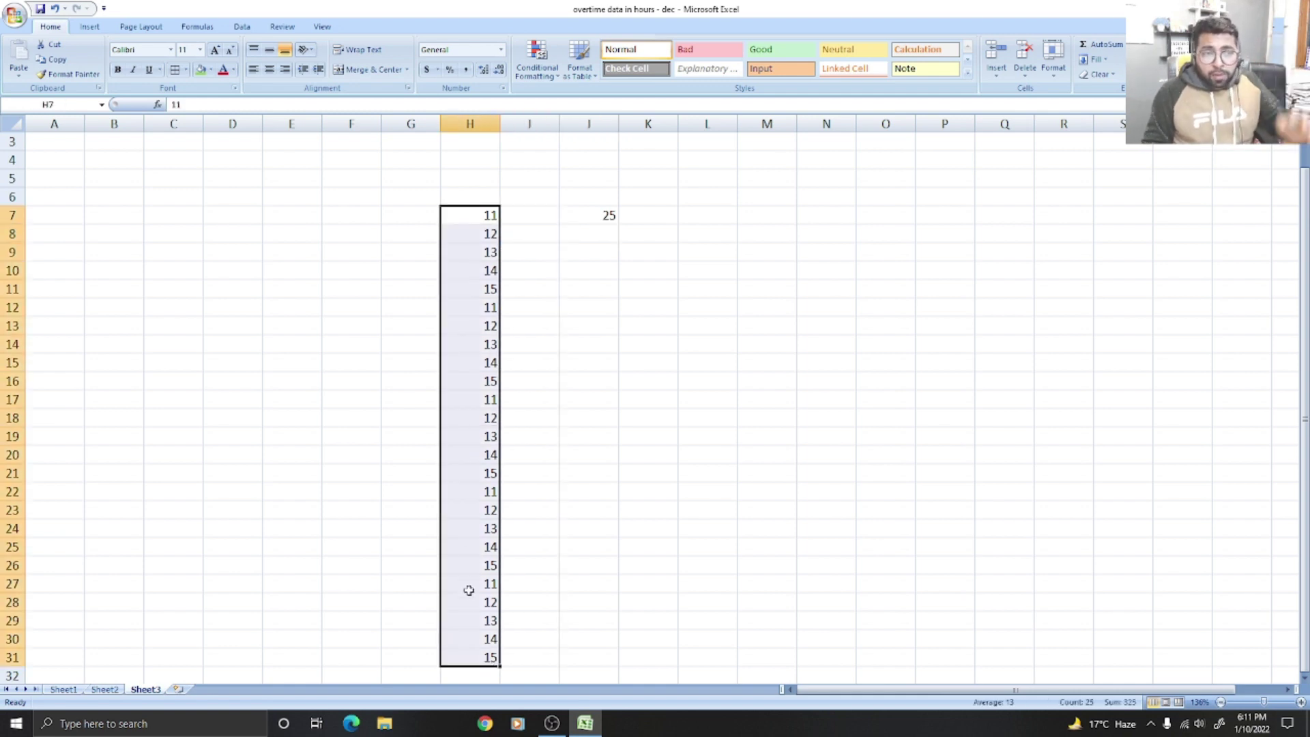
pyautogui.click(603, 209)
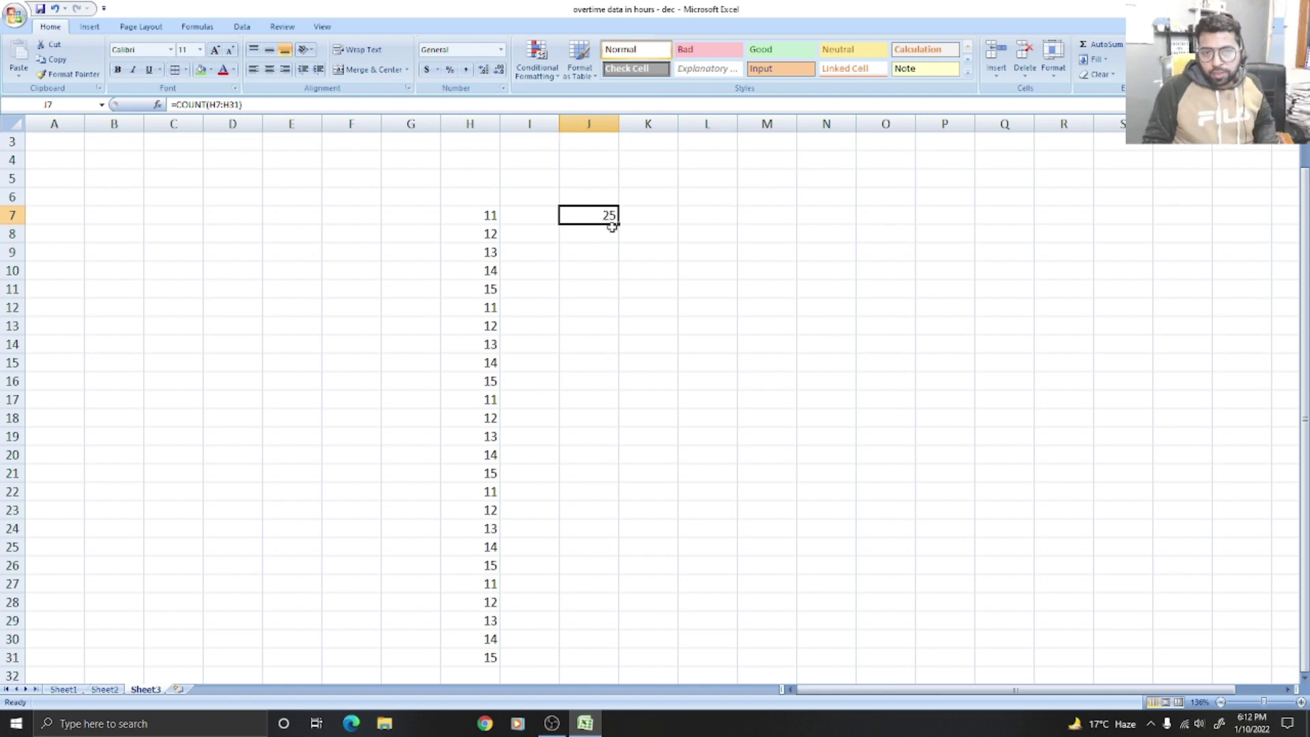
pyautogui.press('Delete')
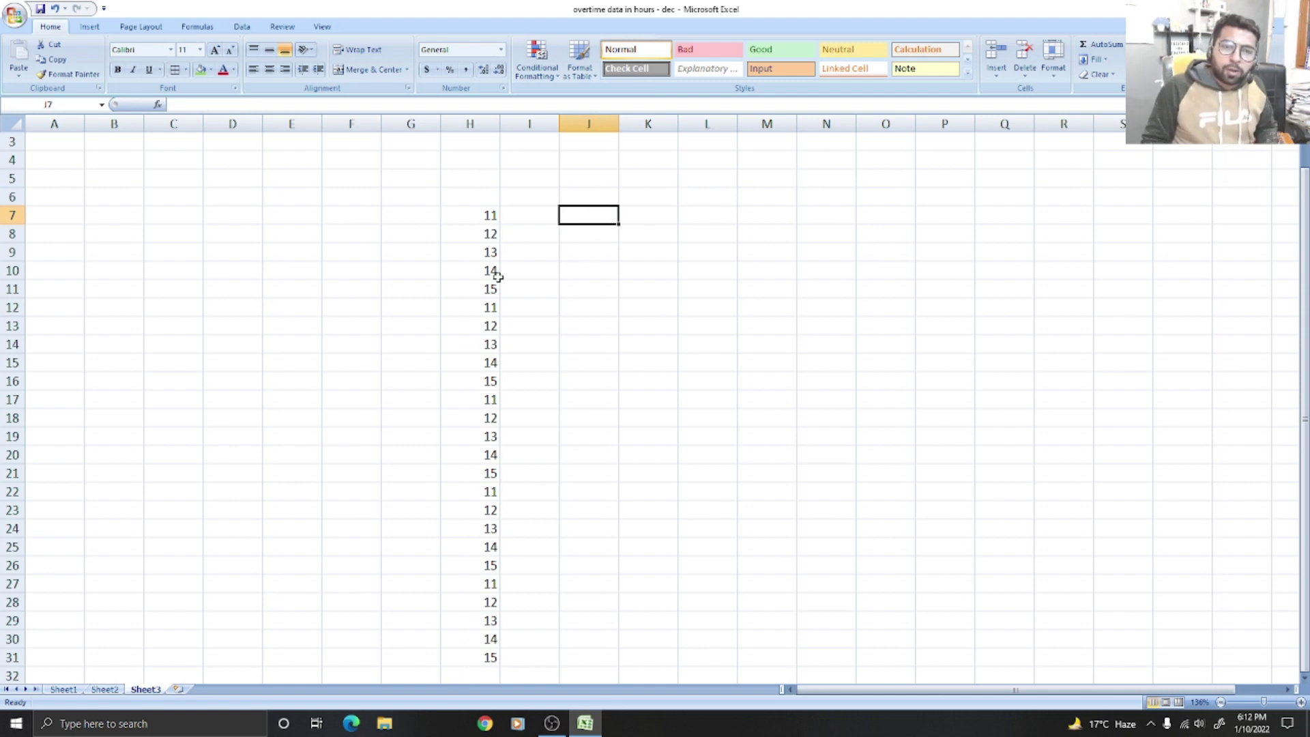
# Examine the repeated occurrences of 12 in column H at H8, H13, H18 and H23
pyautogui.click(489, 235)
pyautogui.click(478, 332)
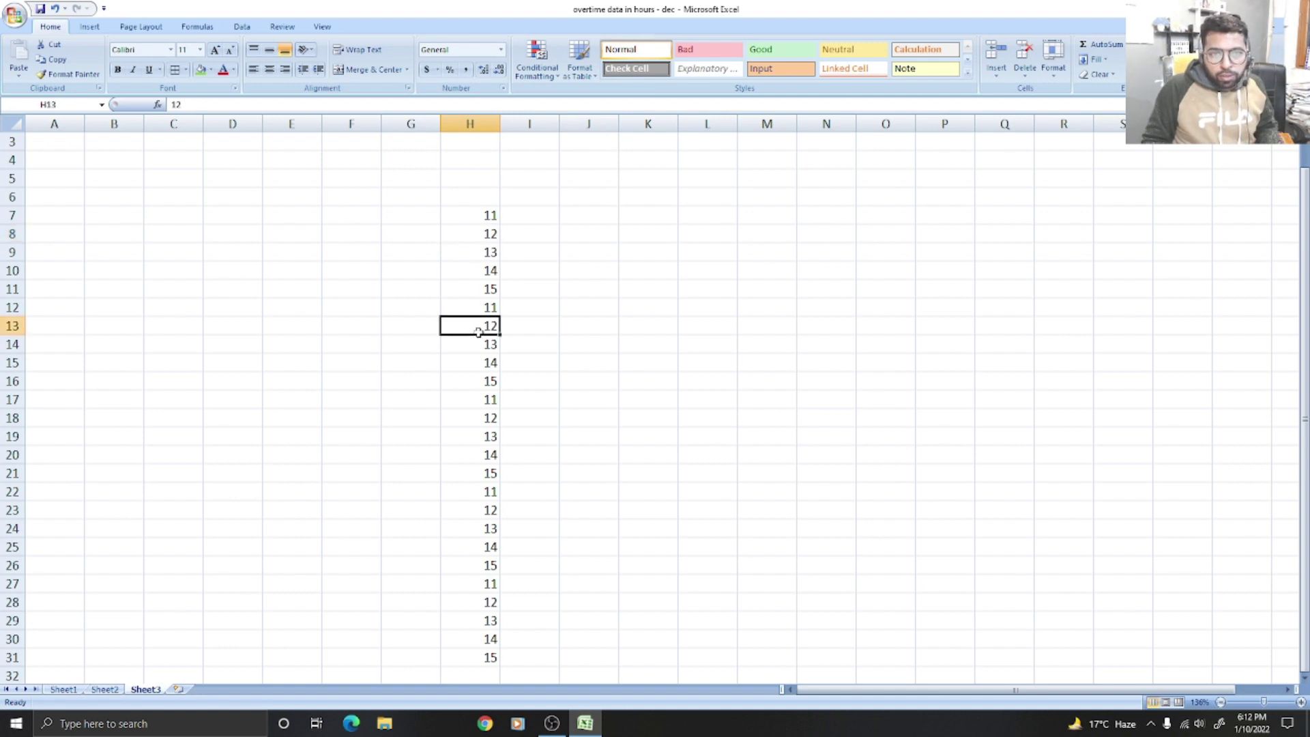
pyautogui.click(485, 418)
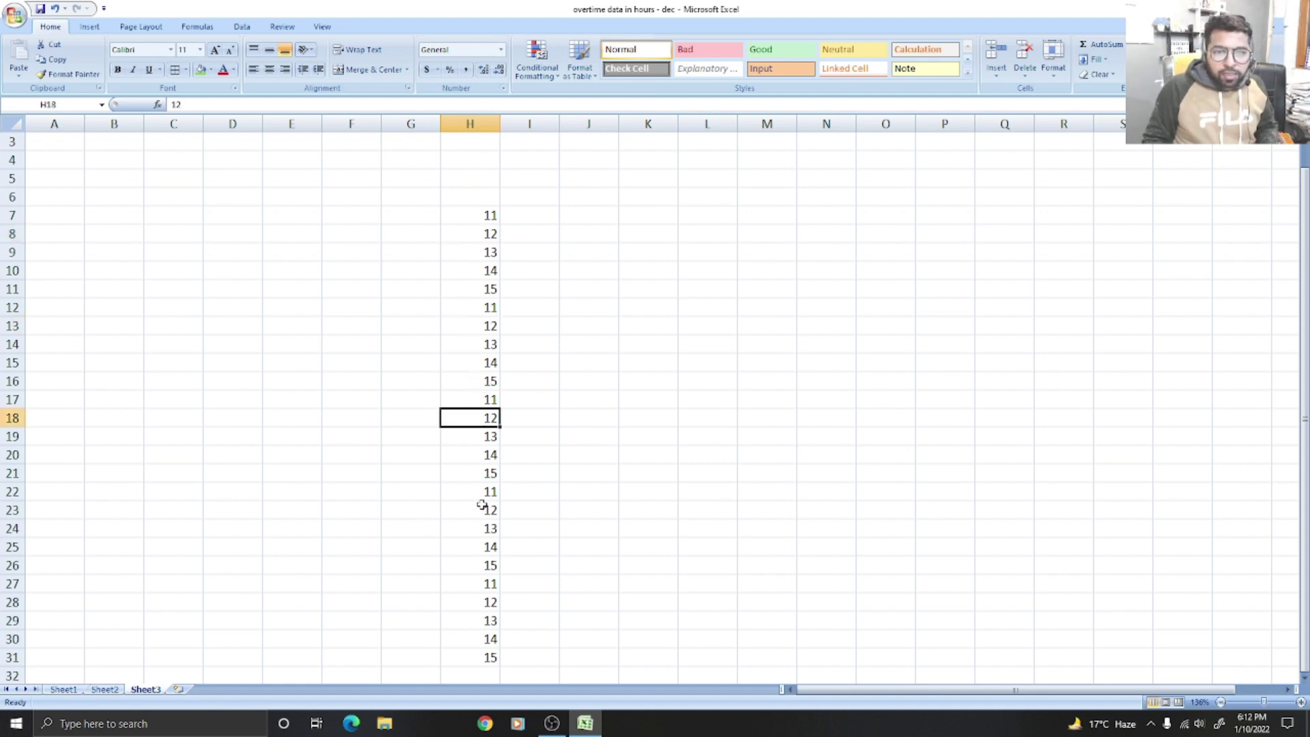
pyautogui.click(483, 515)
pyautogui.click(563, 239)
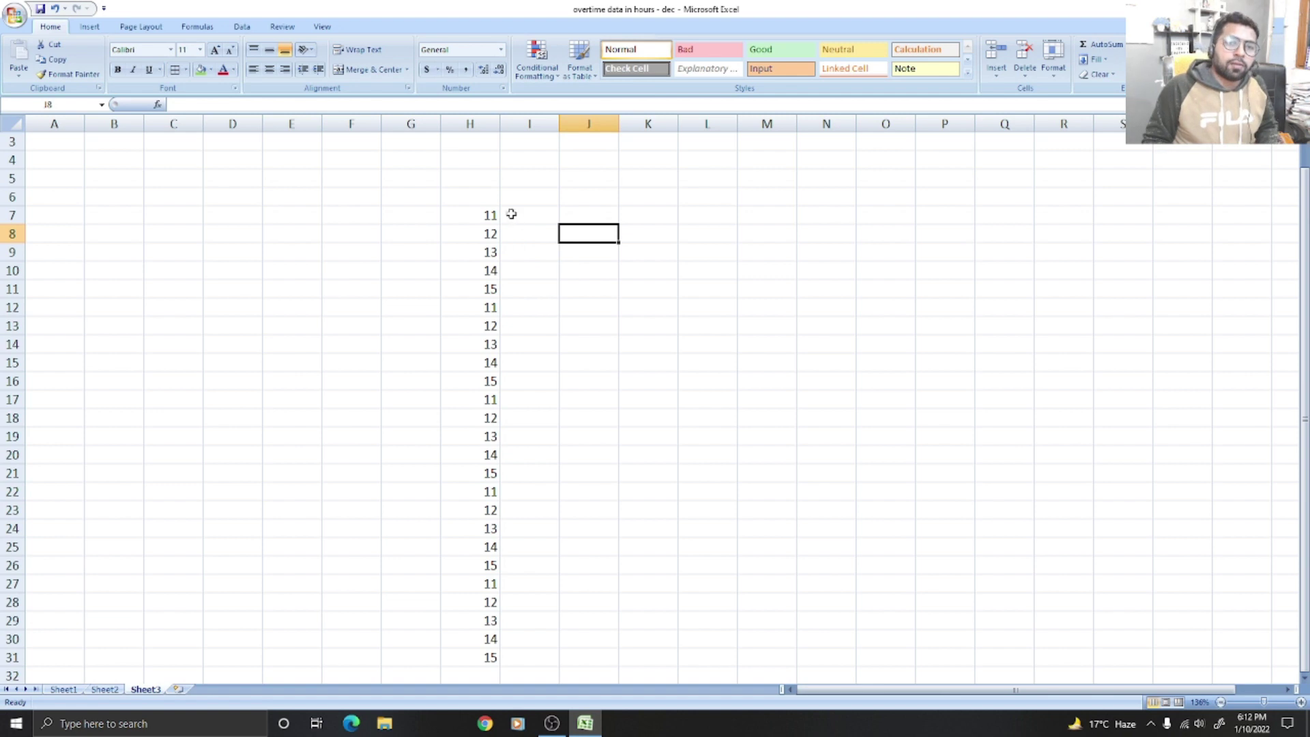
# Begin a COUNTIF formula in J7 with H7:H31 as its range
pyautogui.click(576, 215)
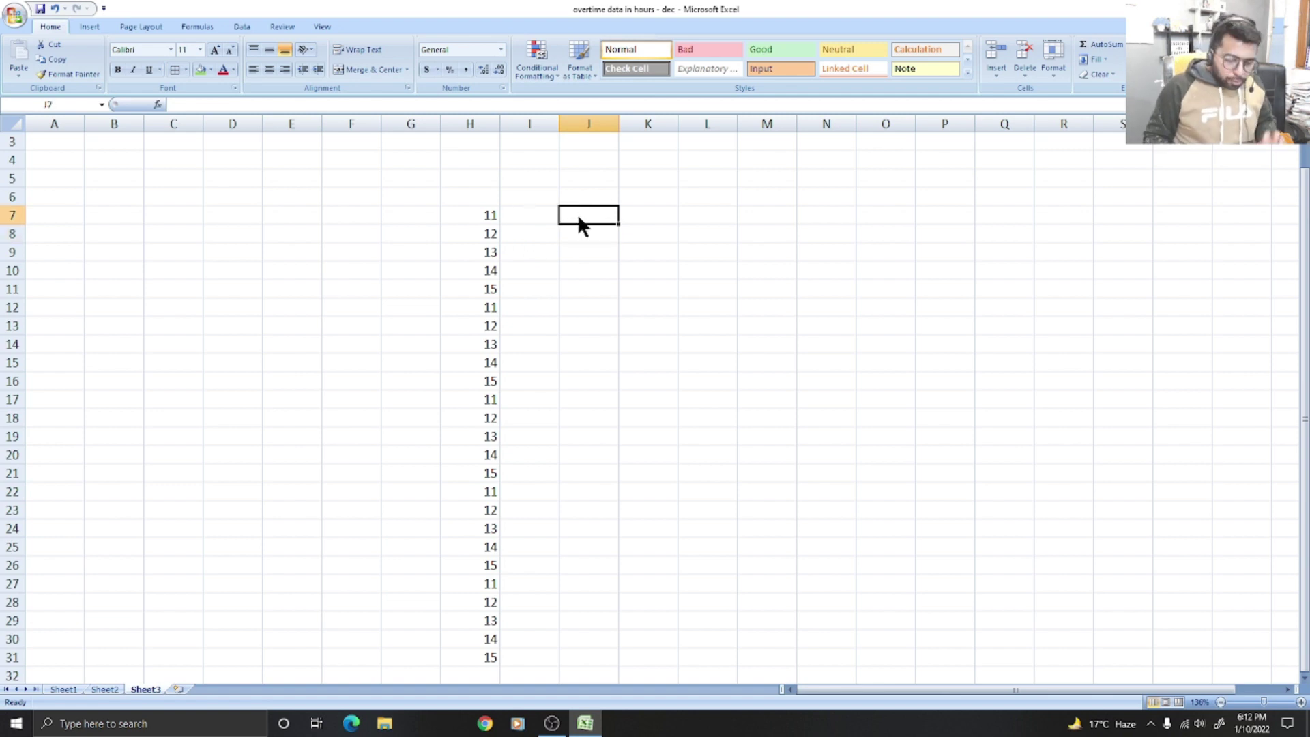
pyautogui.write('=')
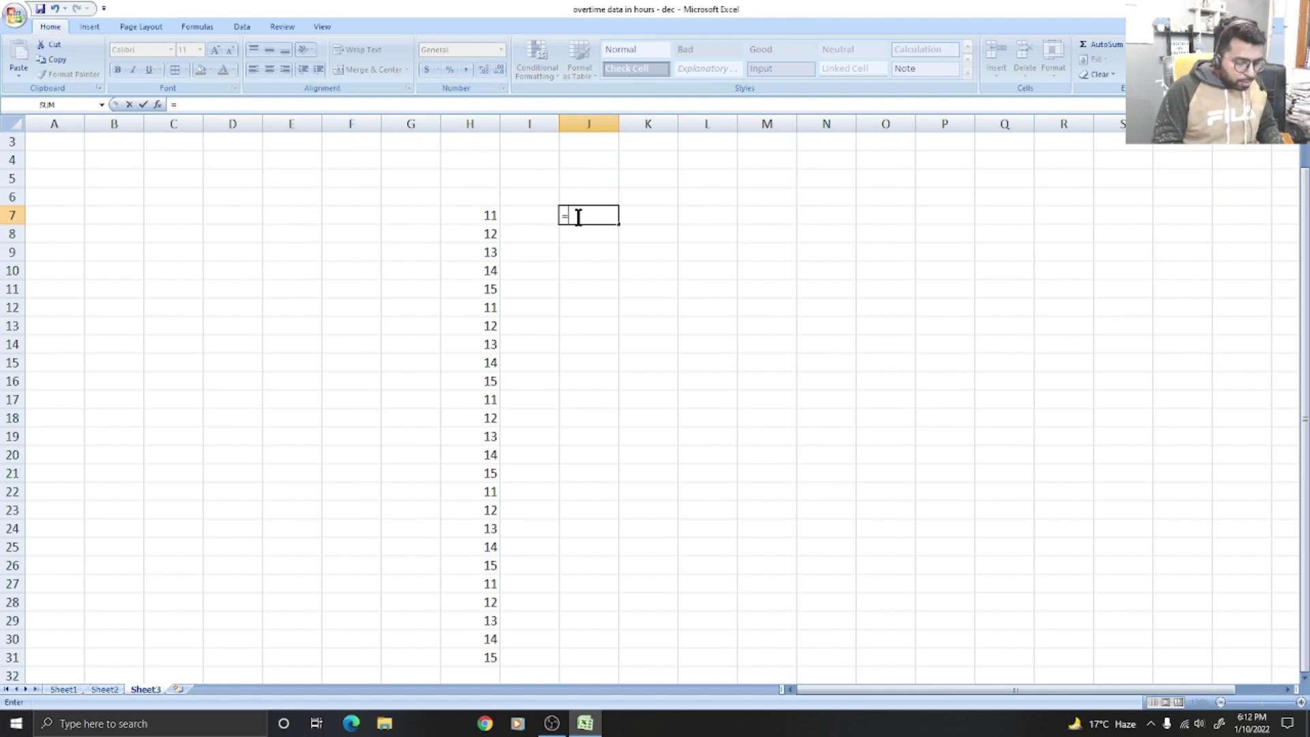
pyautogui.write('count')
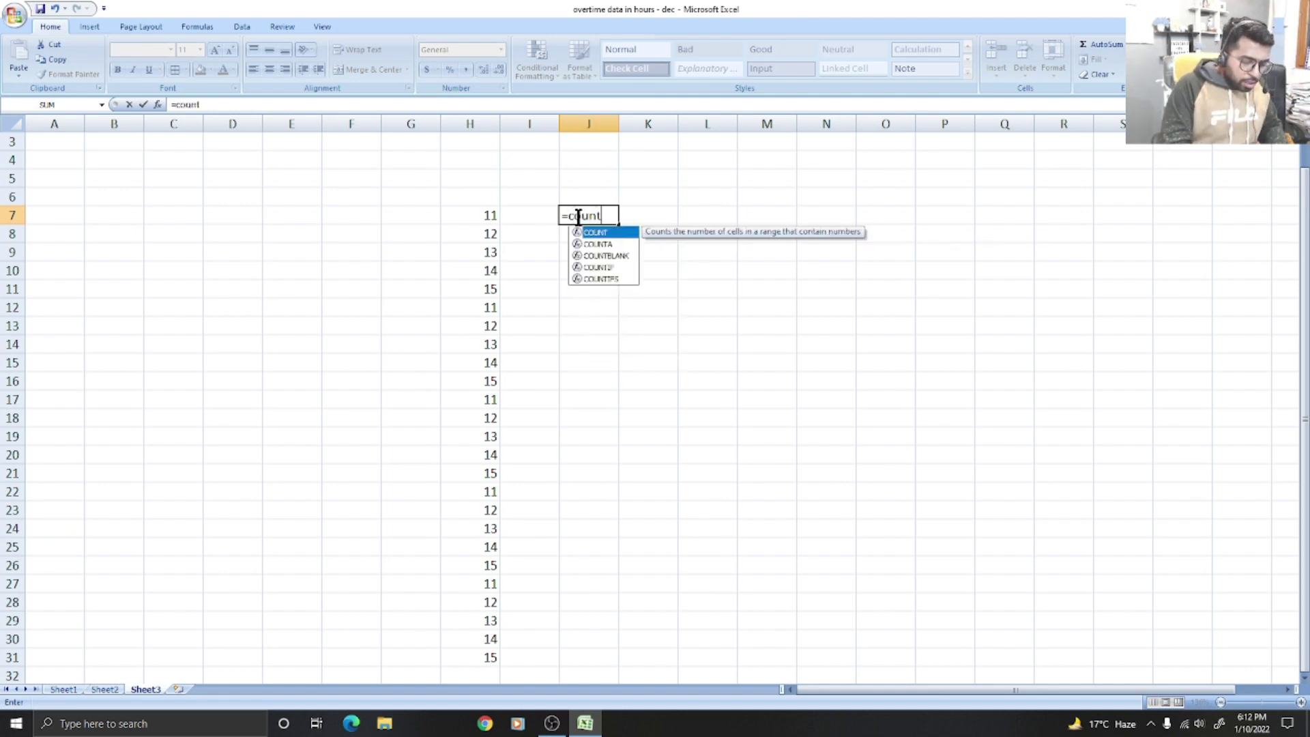
pyautogui.write('i')
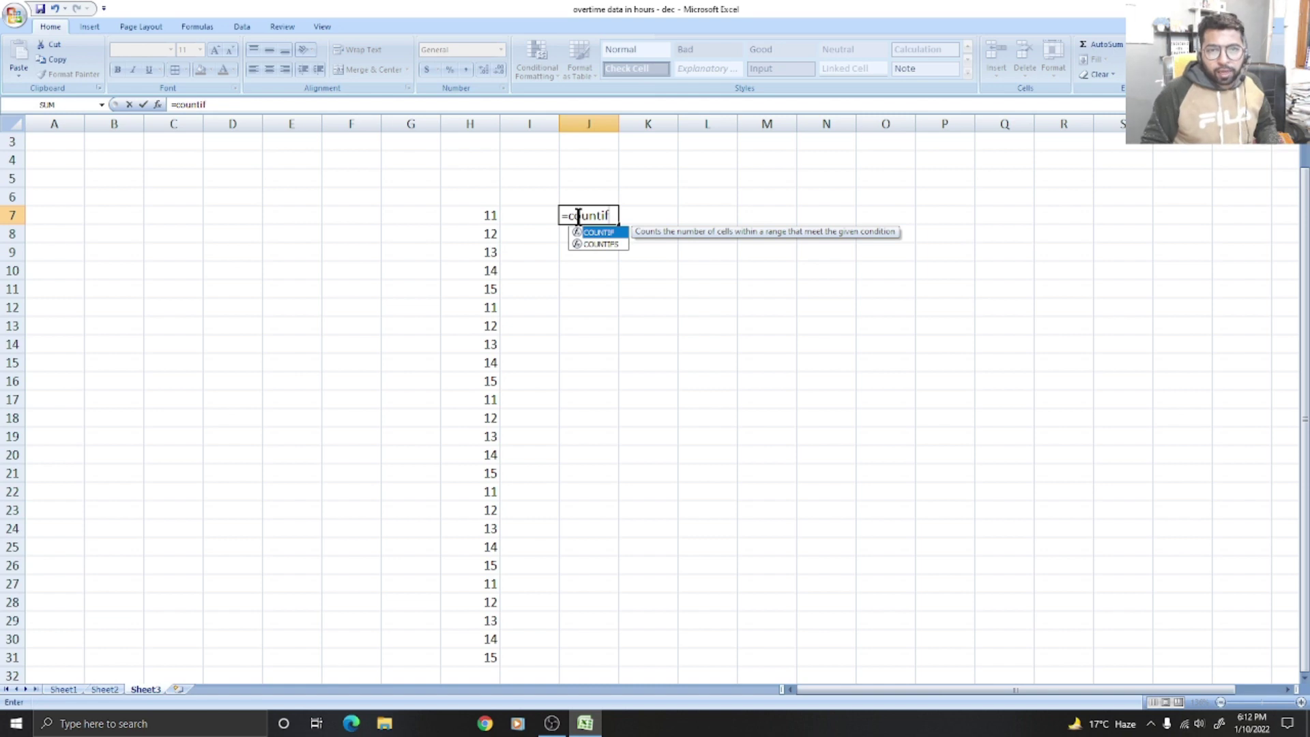
pyautogui.write('f')
pyautogui.press('Tab')
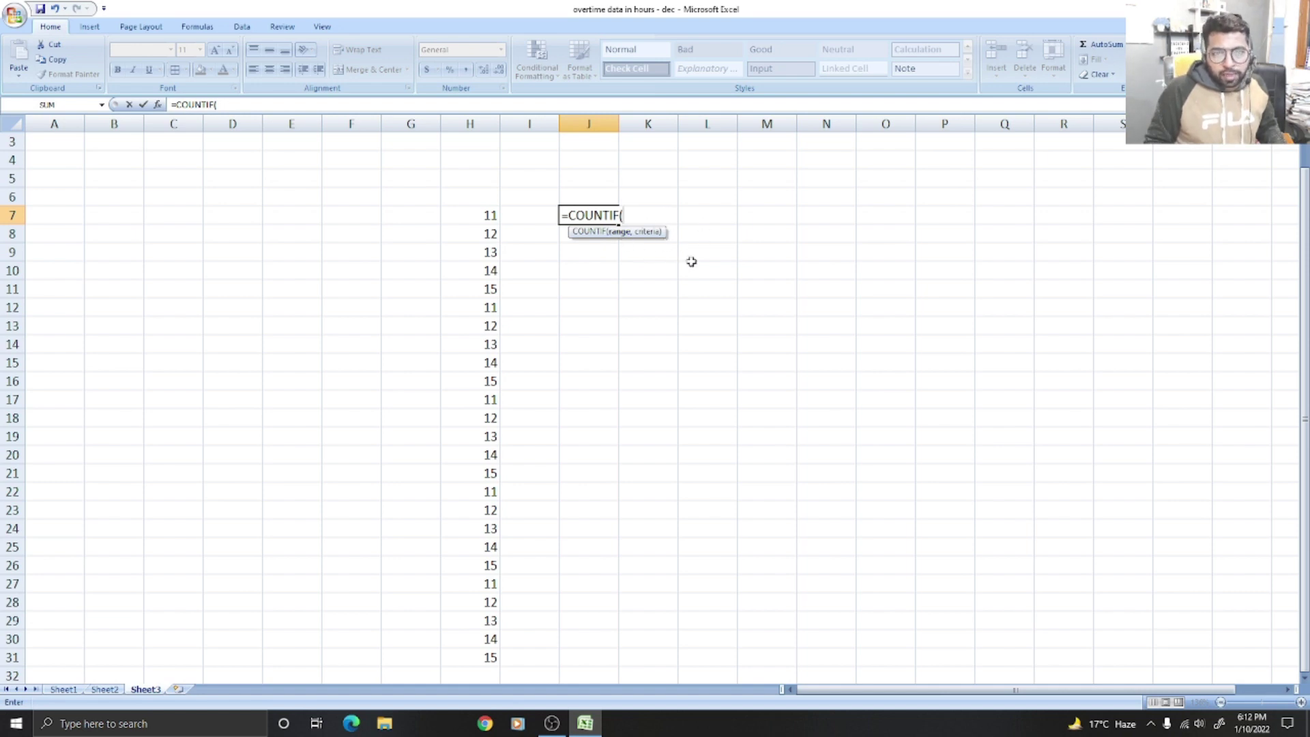
pyautogui.moveTo(477, 215); pyautogui.dragTo(473, 652)
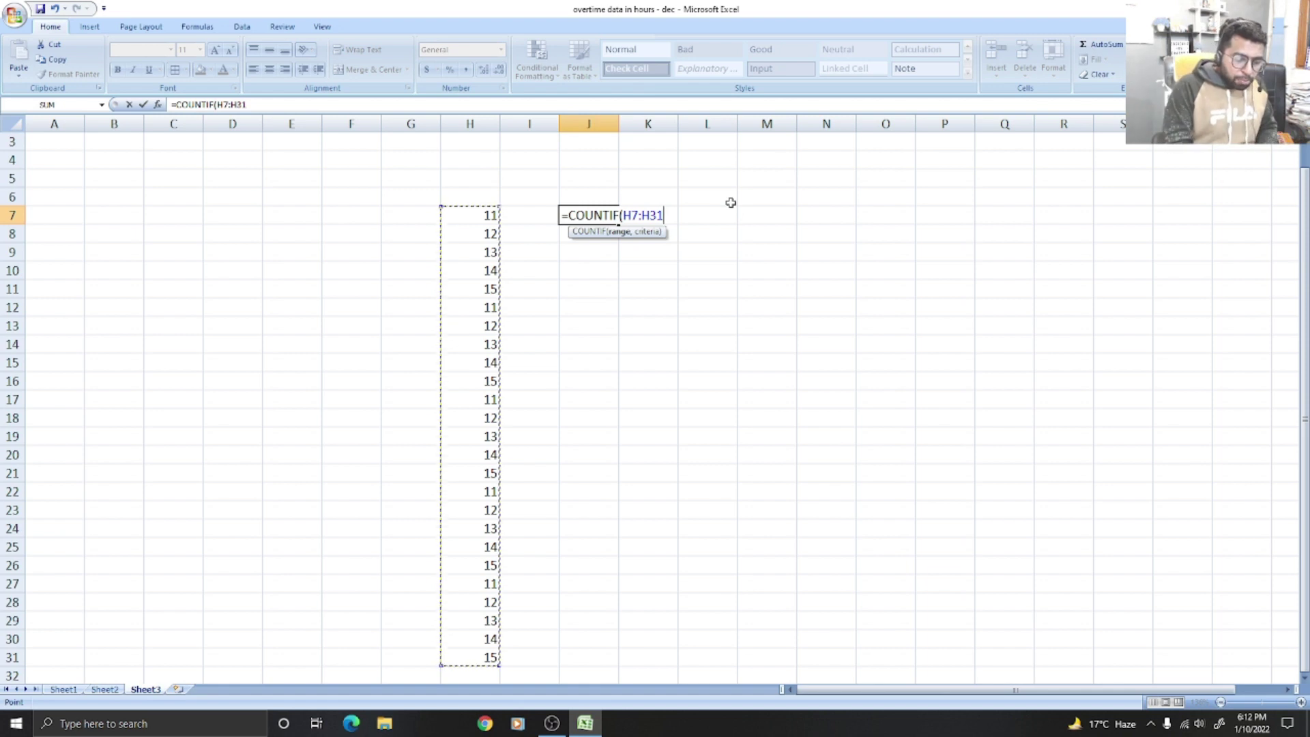
pyautogui.write(',')
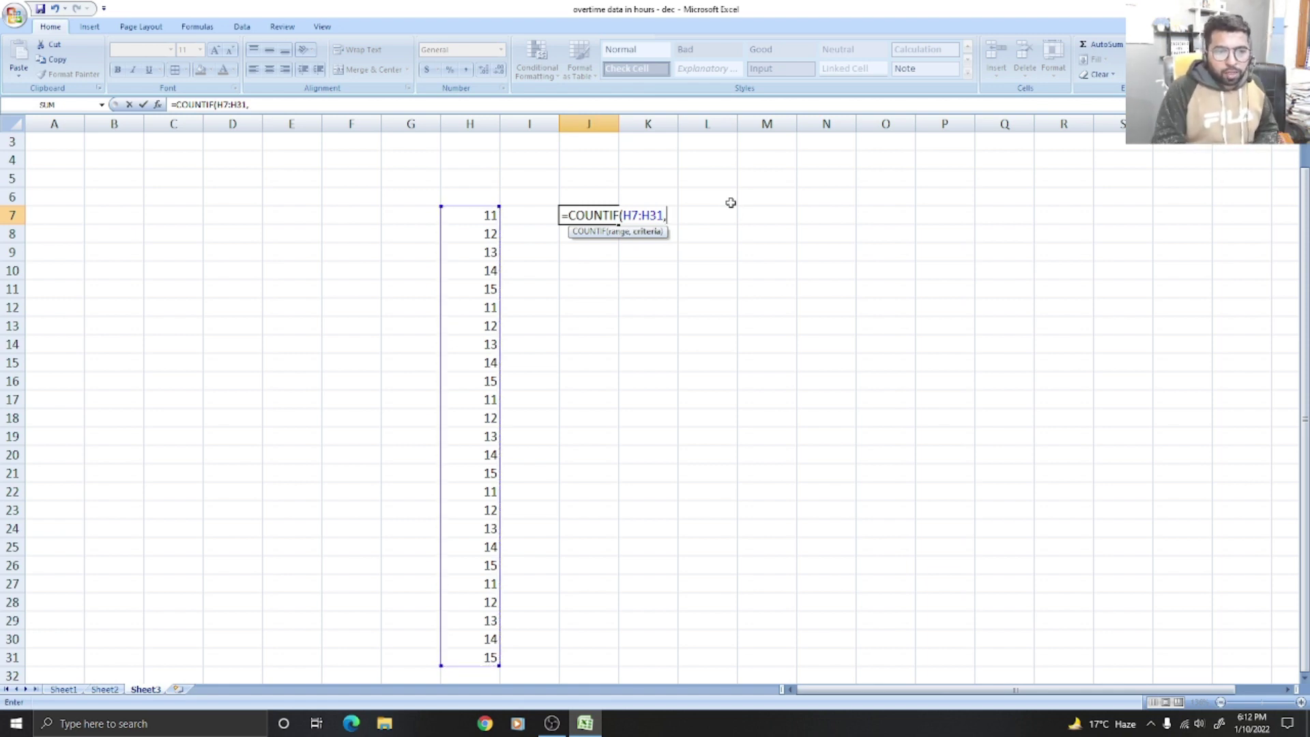
# Open the On-Screen Keyboard to check where the comma key is and close it again
pyautogui.click(178, 722)
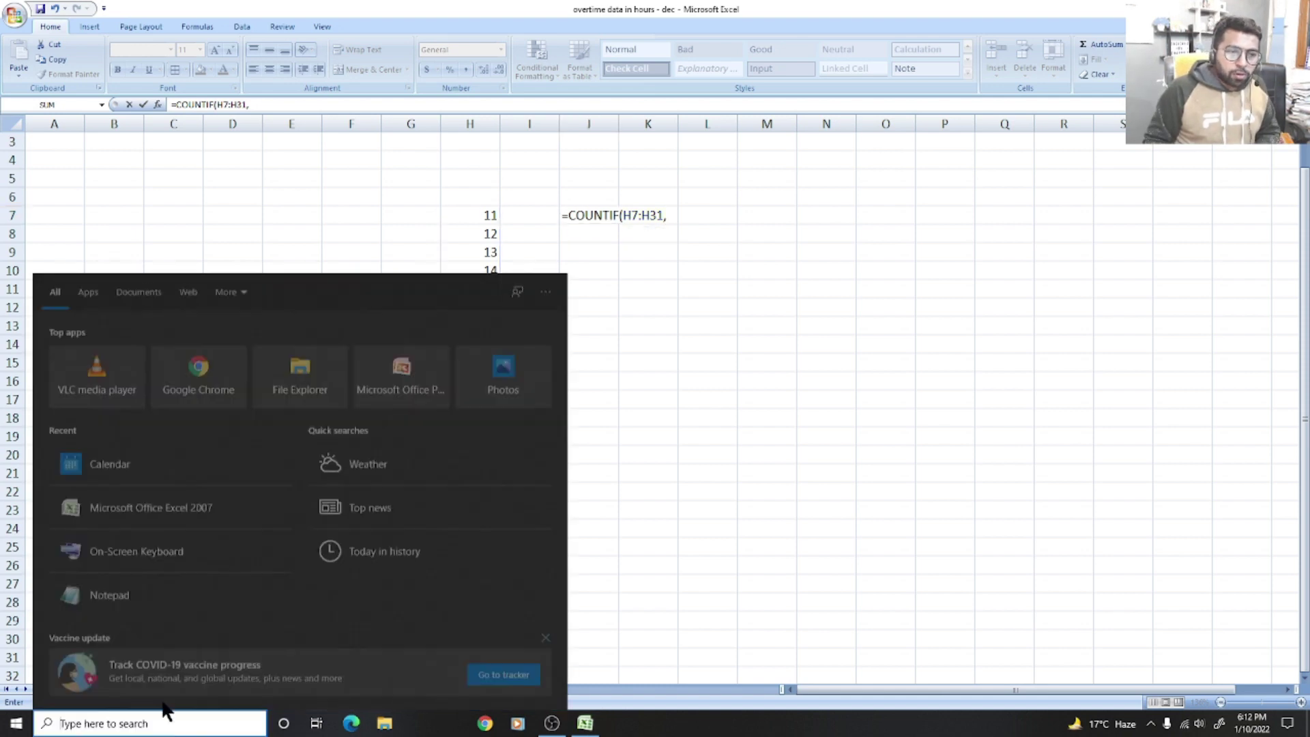
pyautogui.click(115, 550)
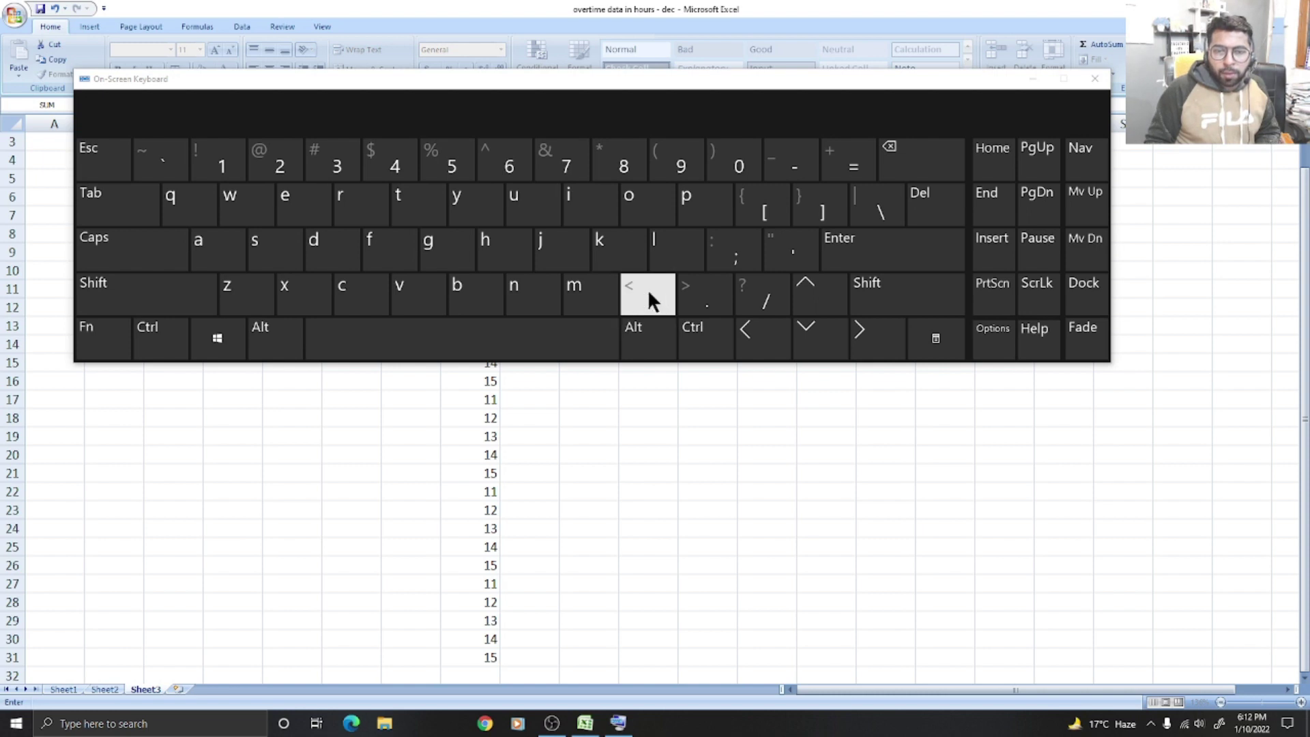
pyautogui.click(1094, 78)
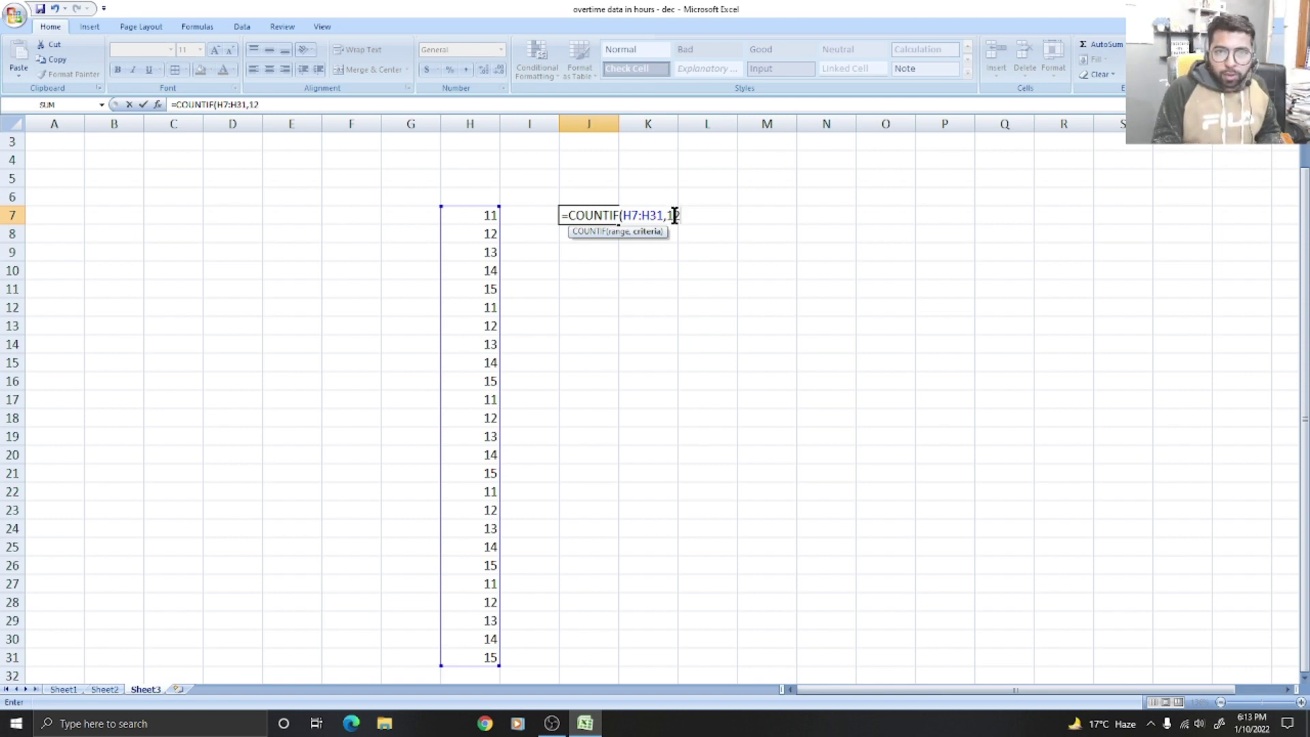
# Complete the COUNTIF formula in J7 with 12 as the criterion and review it against H7:H31
pyautogui.press('Return')
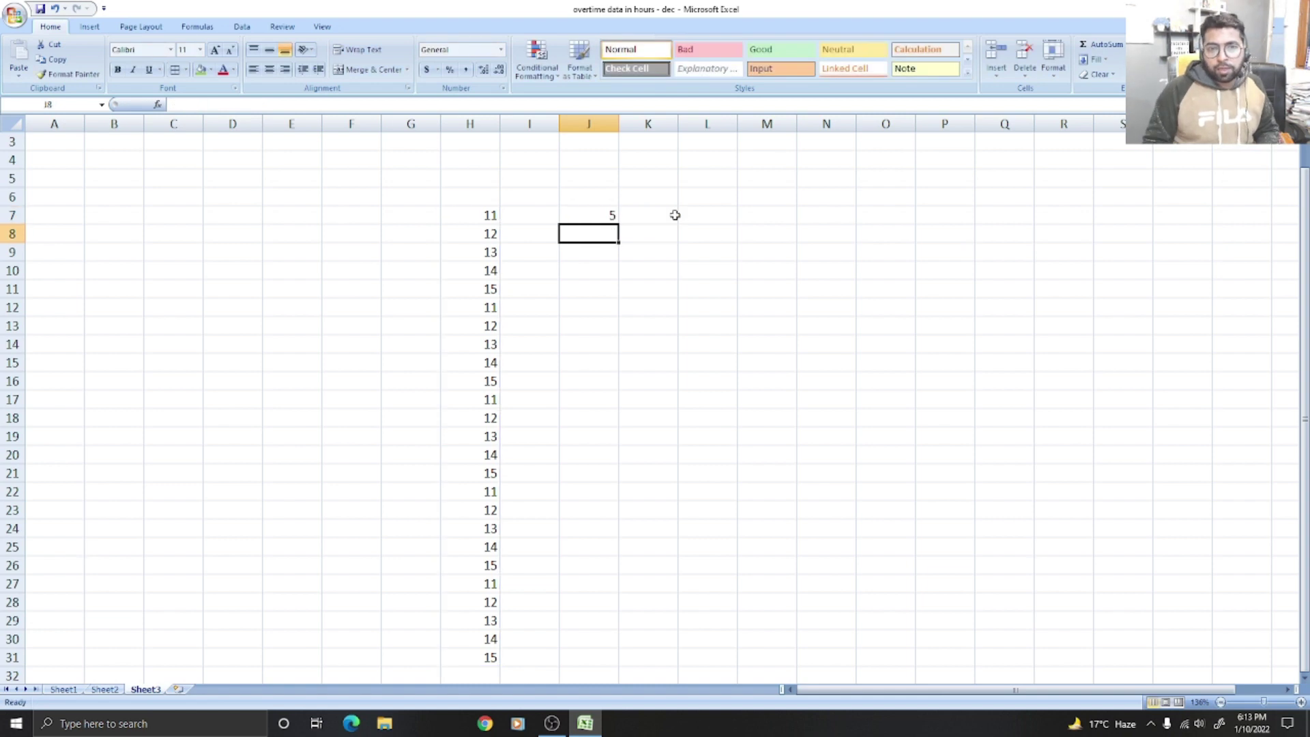
pyautogui.moveTo(471, 215); pyautogui.dragTo(494, 661)
pyautogui.click(530, 238)
pyautogui.click(612, 214)
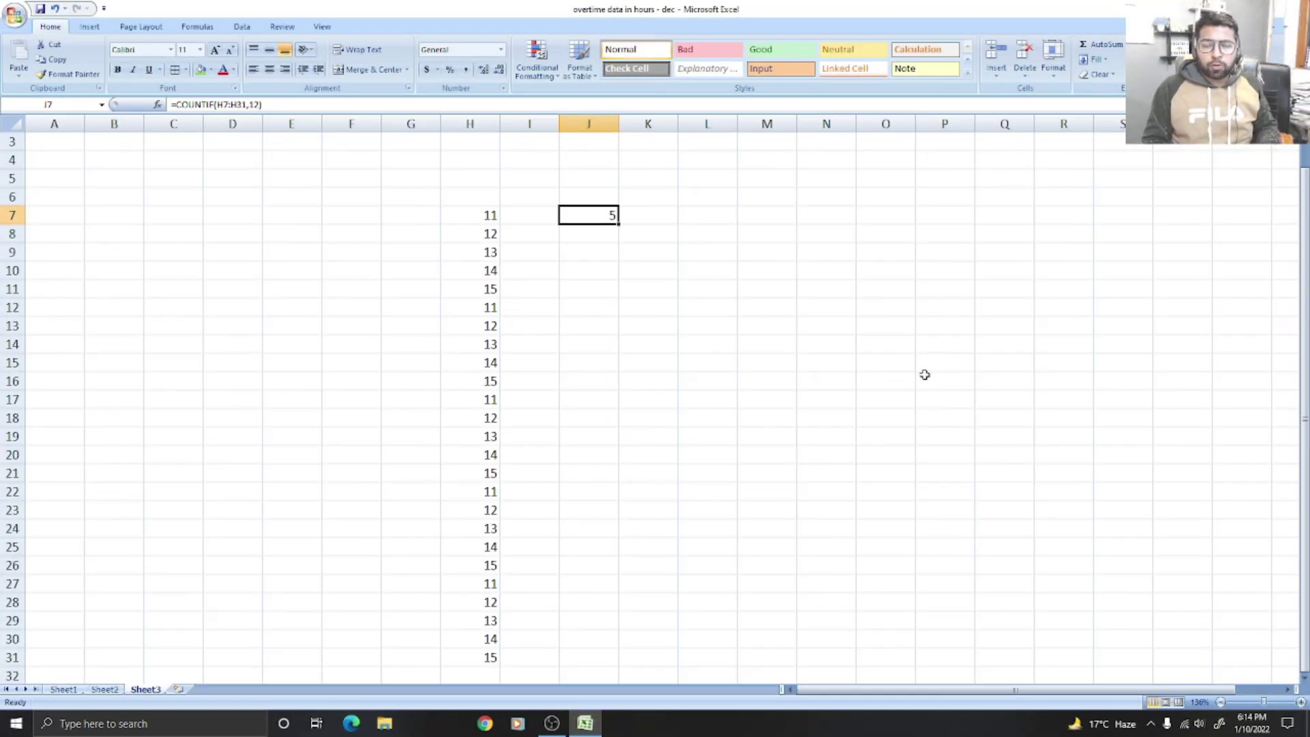
# Select H7:H31 to review the evaluated numbers and clear the COUNTIF formula from J7
pyautogui.moveTo(471, 214); pyautogui.dragTo(486, 657)
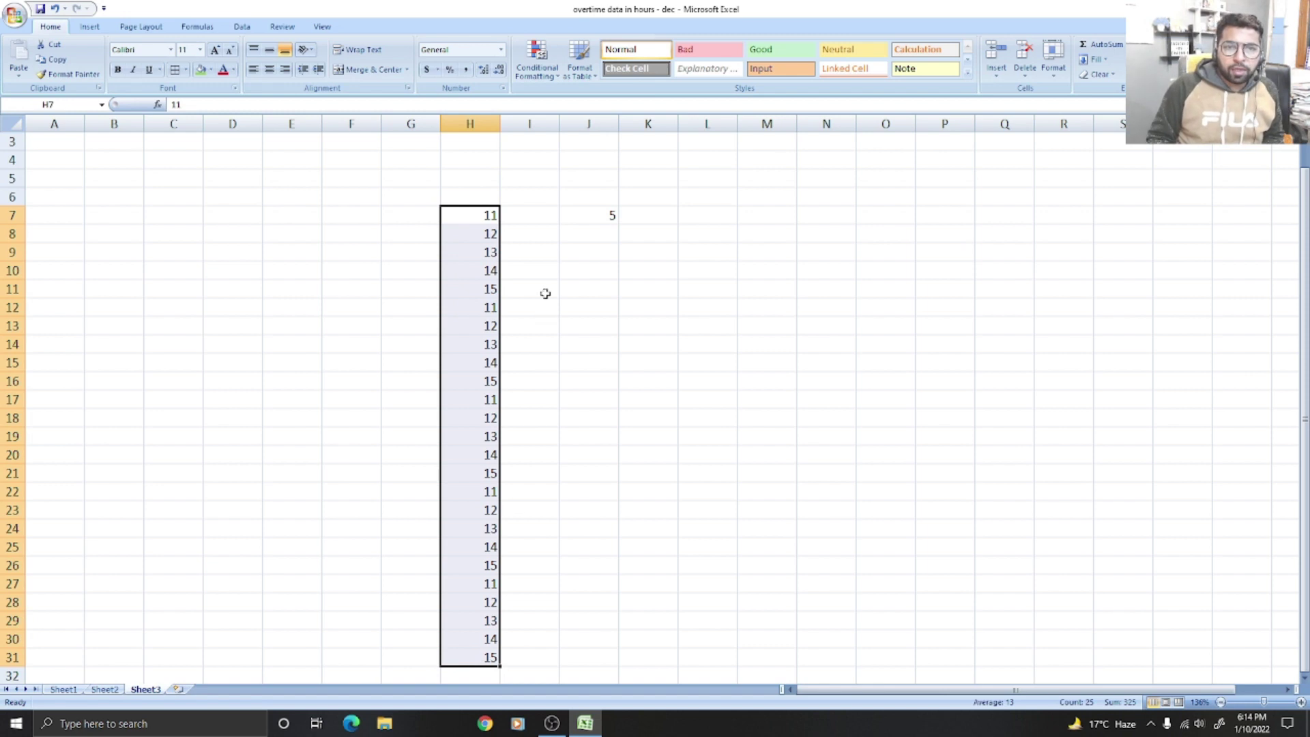
pyautogui.click(593, 215)
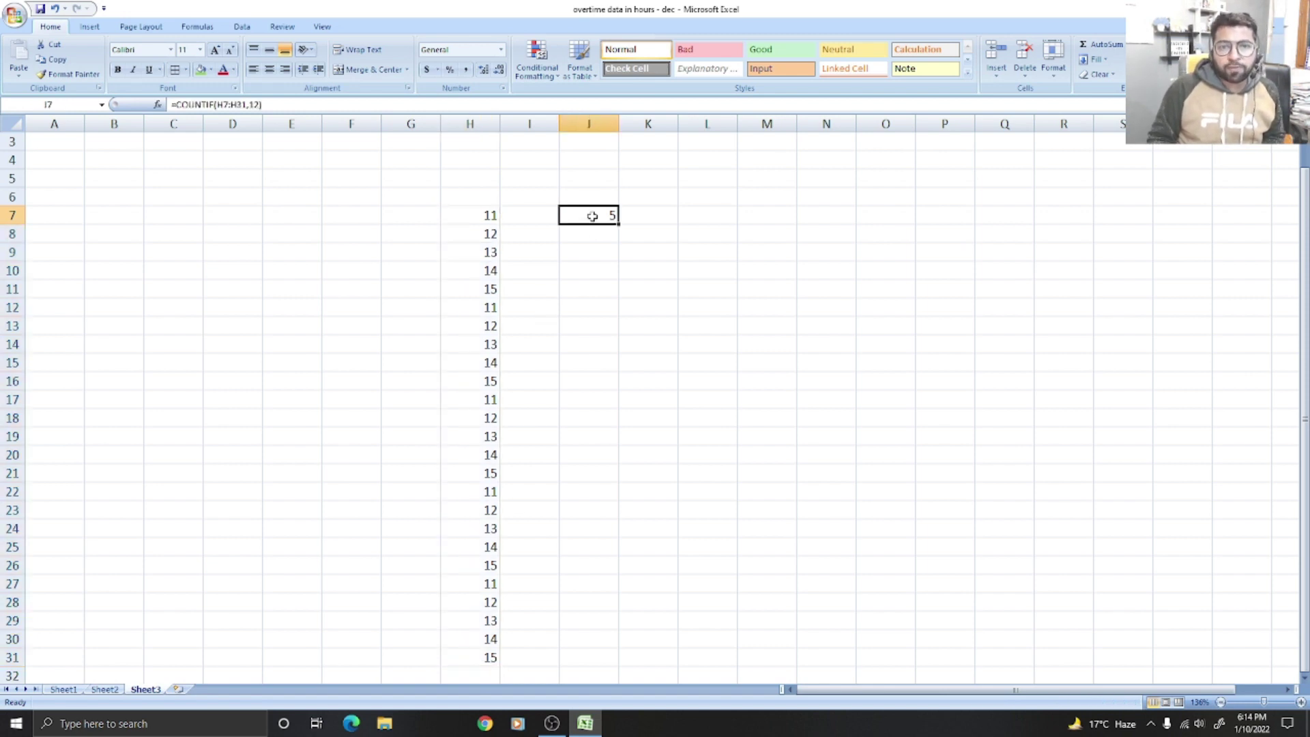
pyautogui.press('Delete')
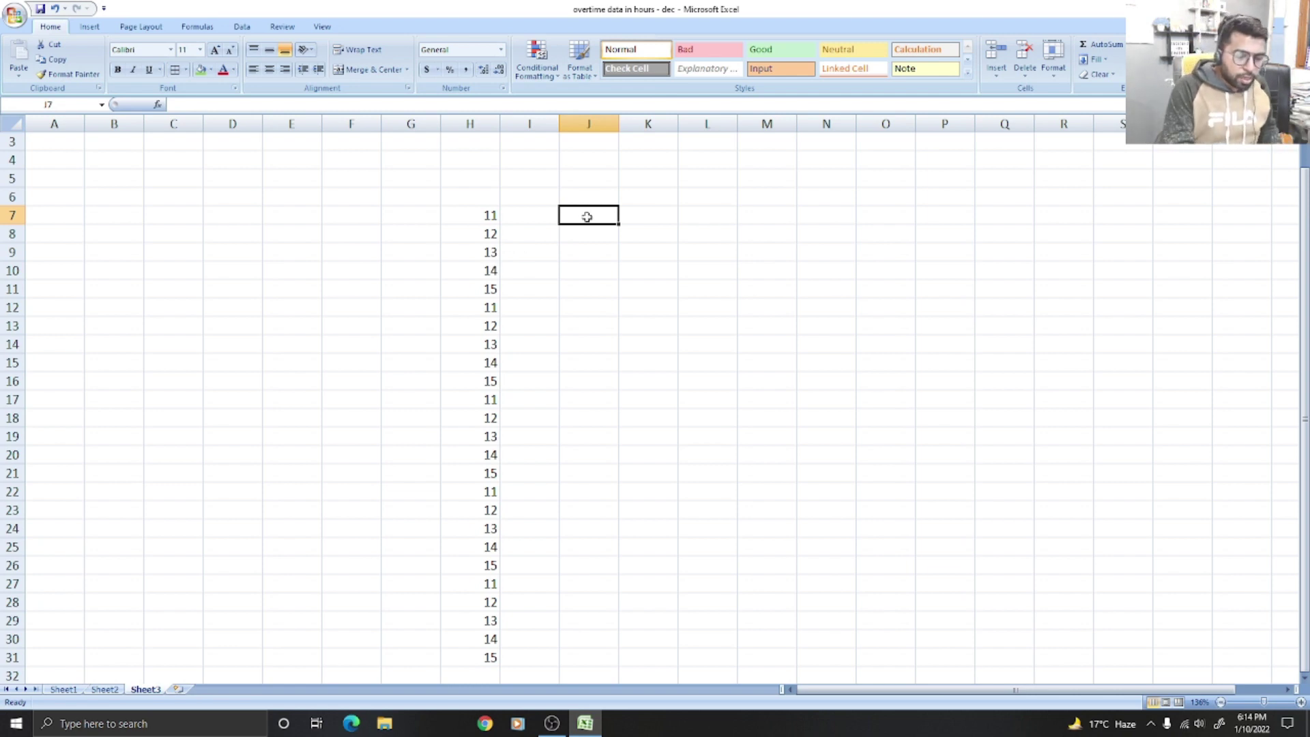
# Count the occurrences of 11 in H7:H31 with a COUNTIF formula in J7
pyautogui.write('=')
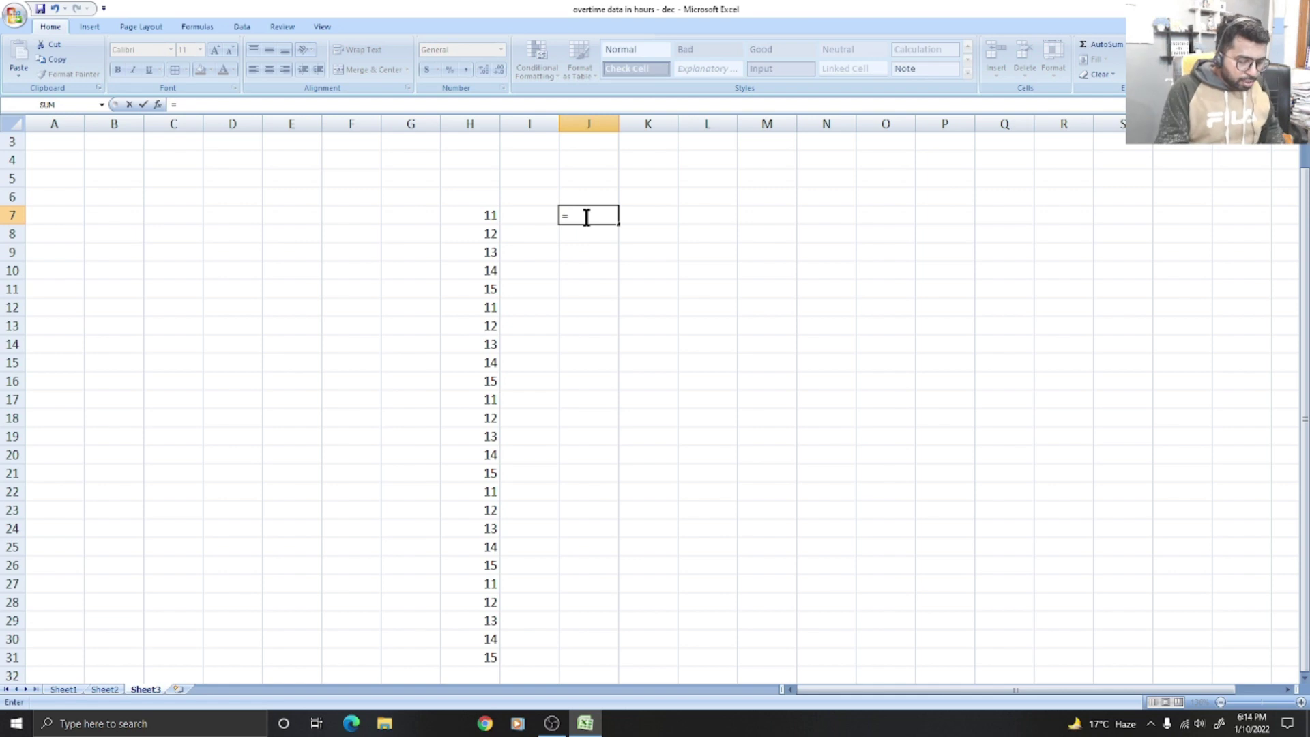
pyautogui.write('count')
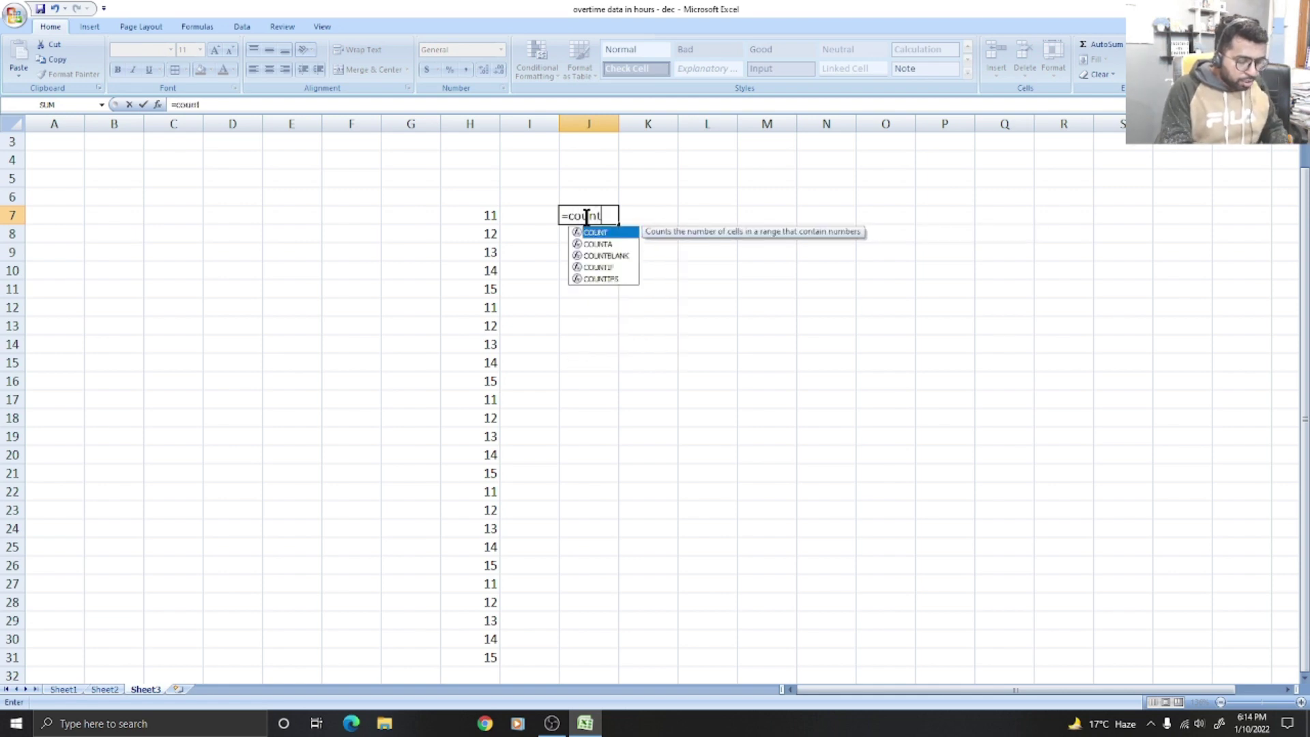
pyautogui.write('i')
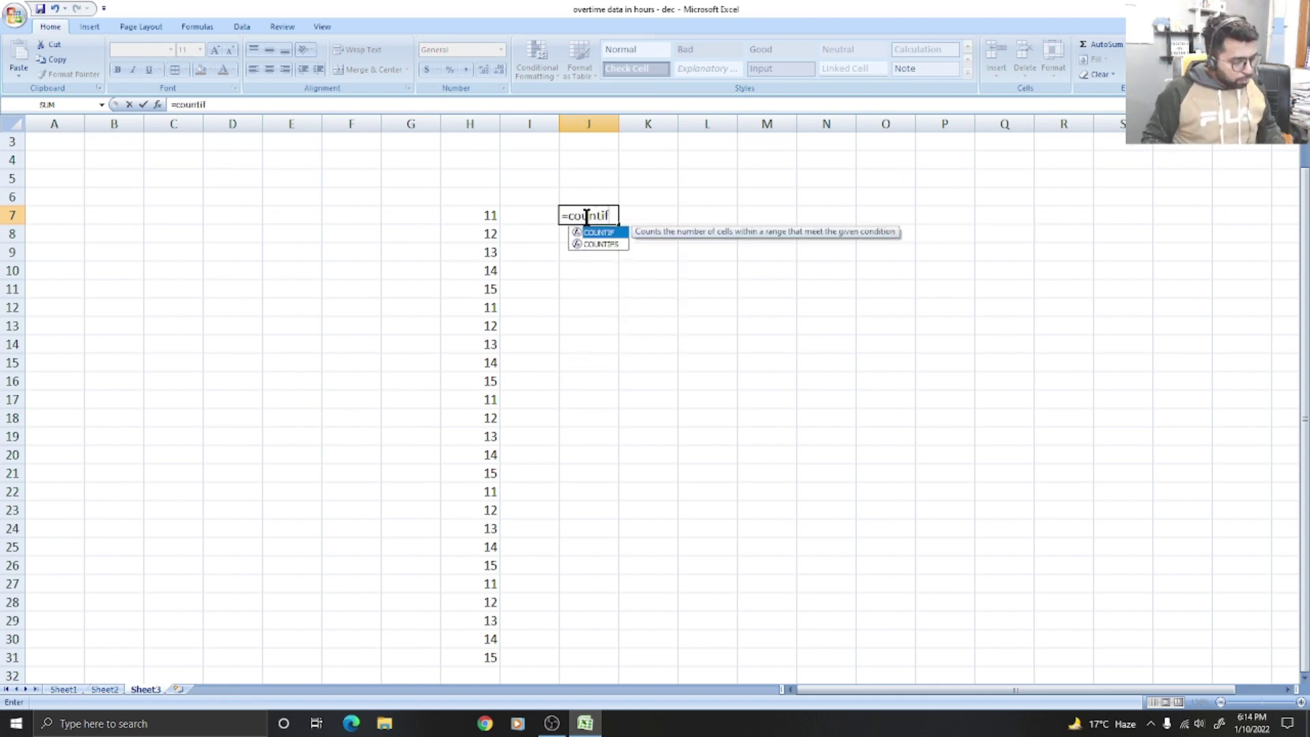
pyautogui.write('f')
pyautogui.press('Tab')
pyautogui.moveTo(477, 212); pyautogui.dragTo(482, 658)
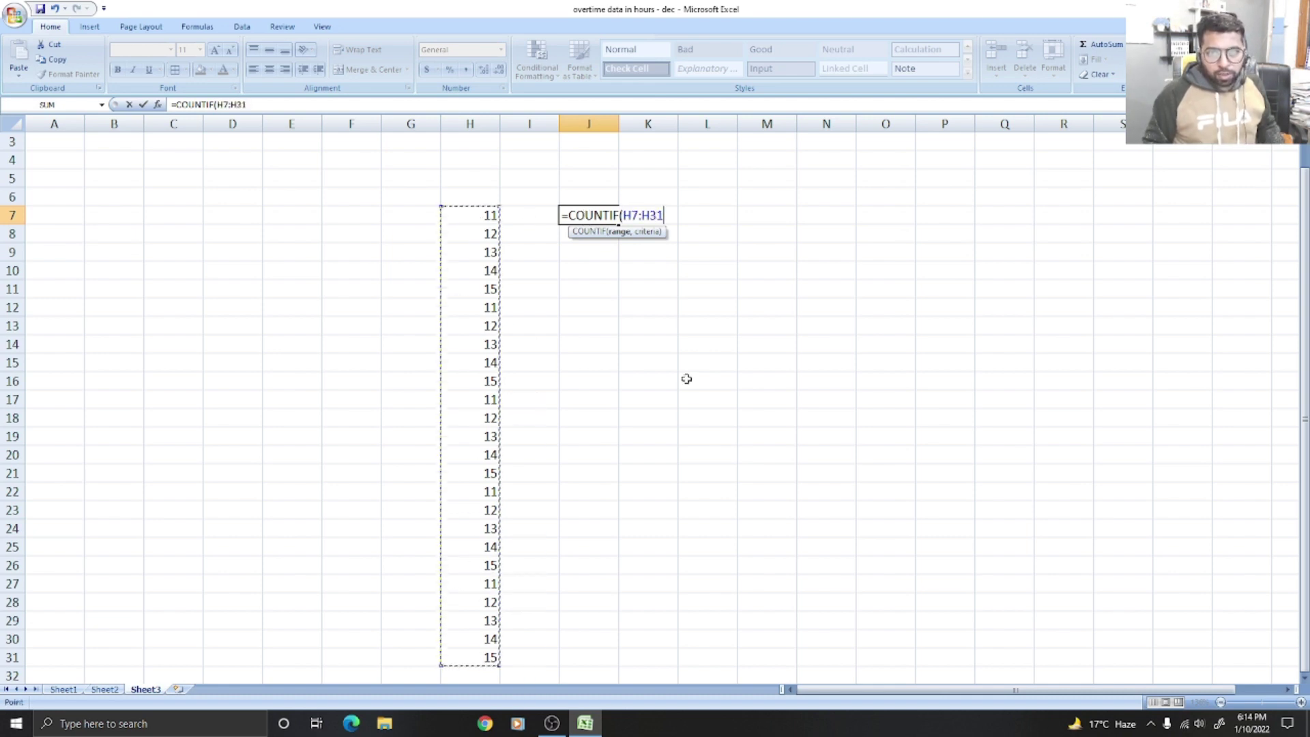
pyautogui.write(',11')
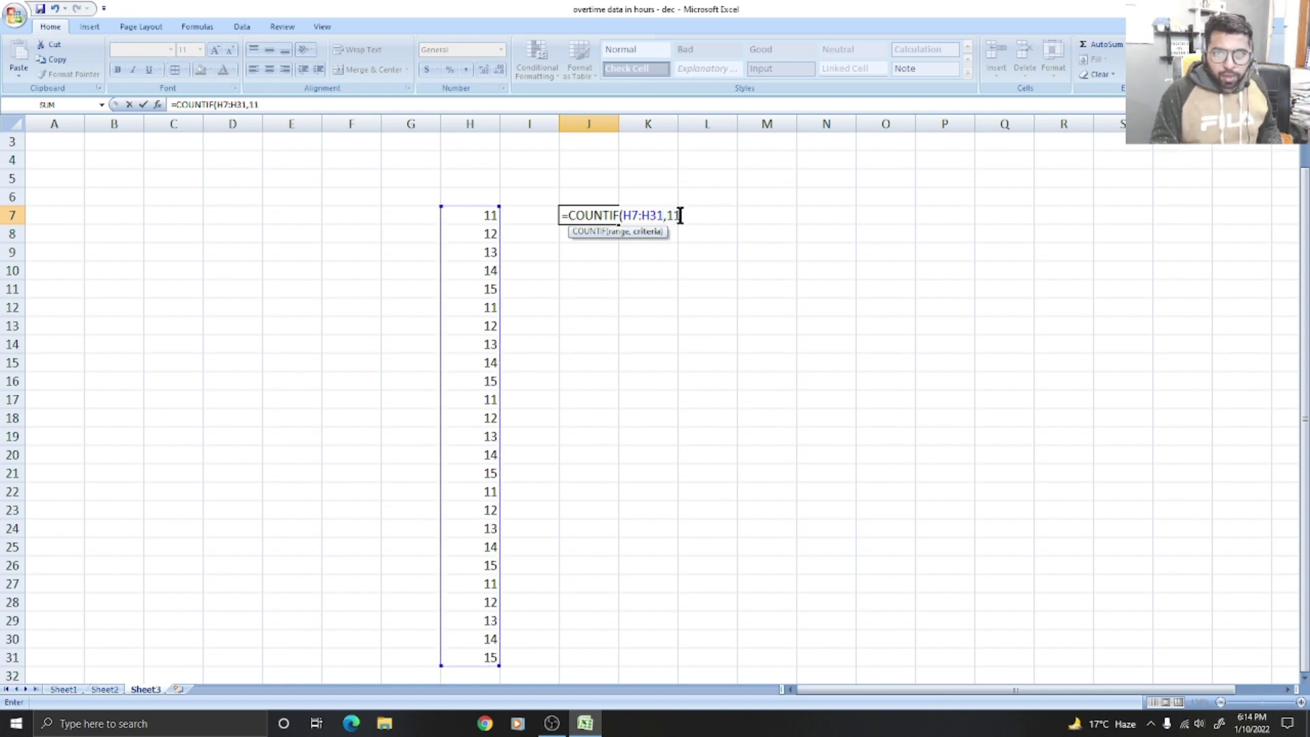
pyautogui.press('Return')
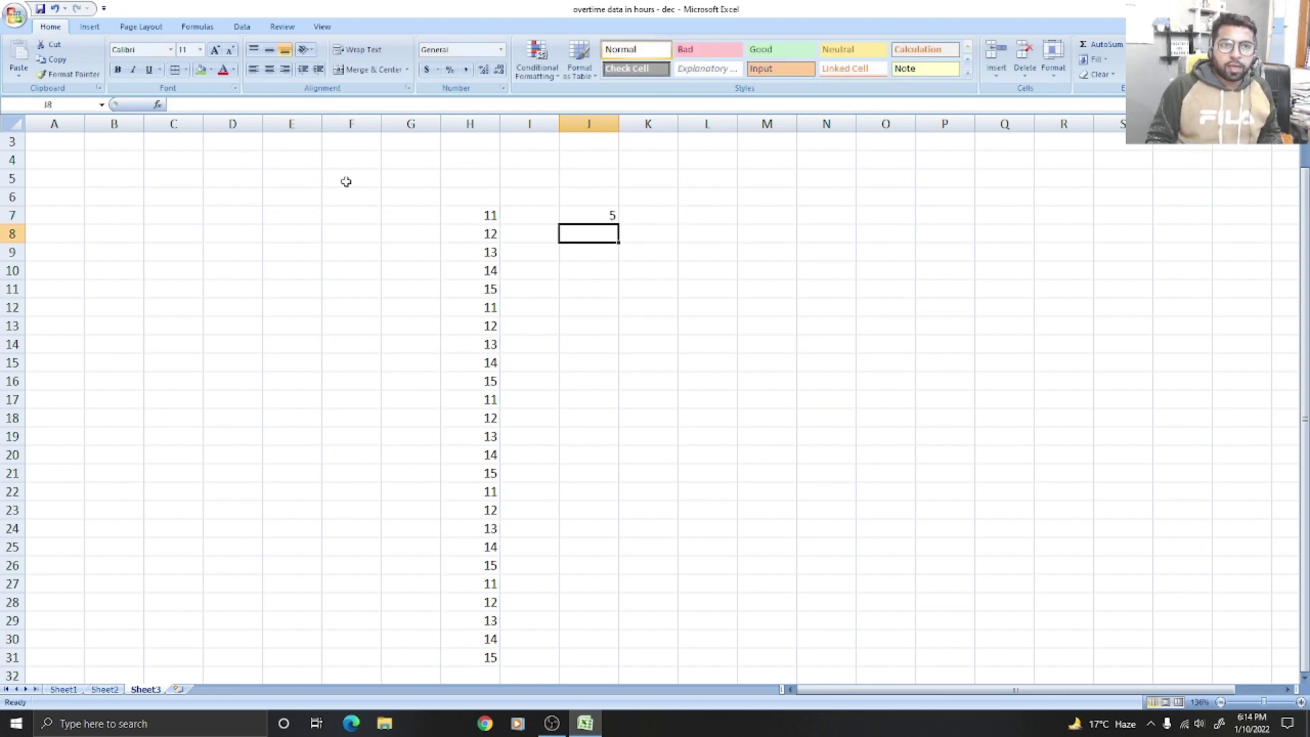
# Return to the attendance table on Sheet2 and select AH5 under the Present heading
pyautogui.click(104, 689)
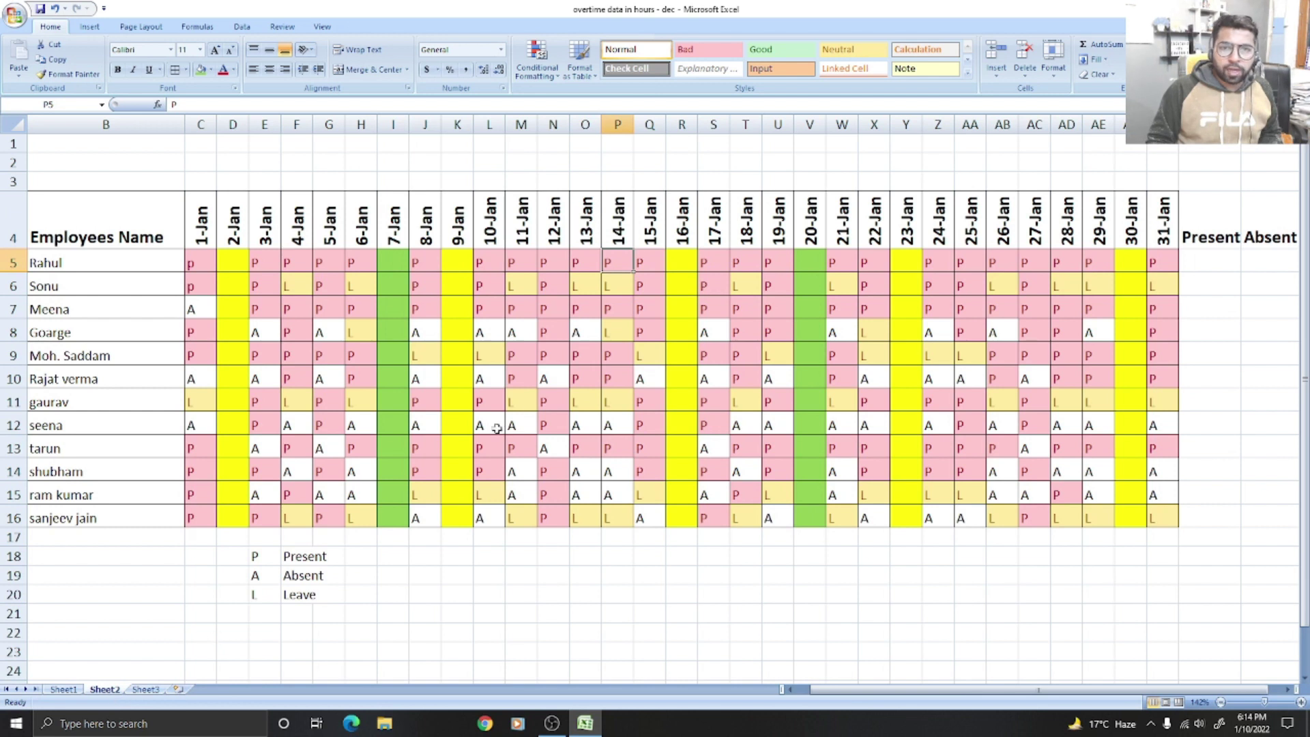
pyautogui.moveTo(848, 690); pyautogui.dragTo(887, 689)
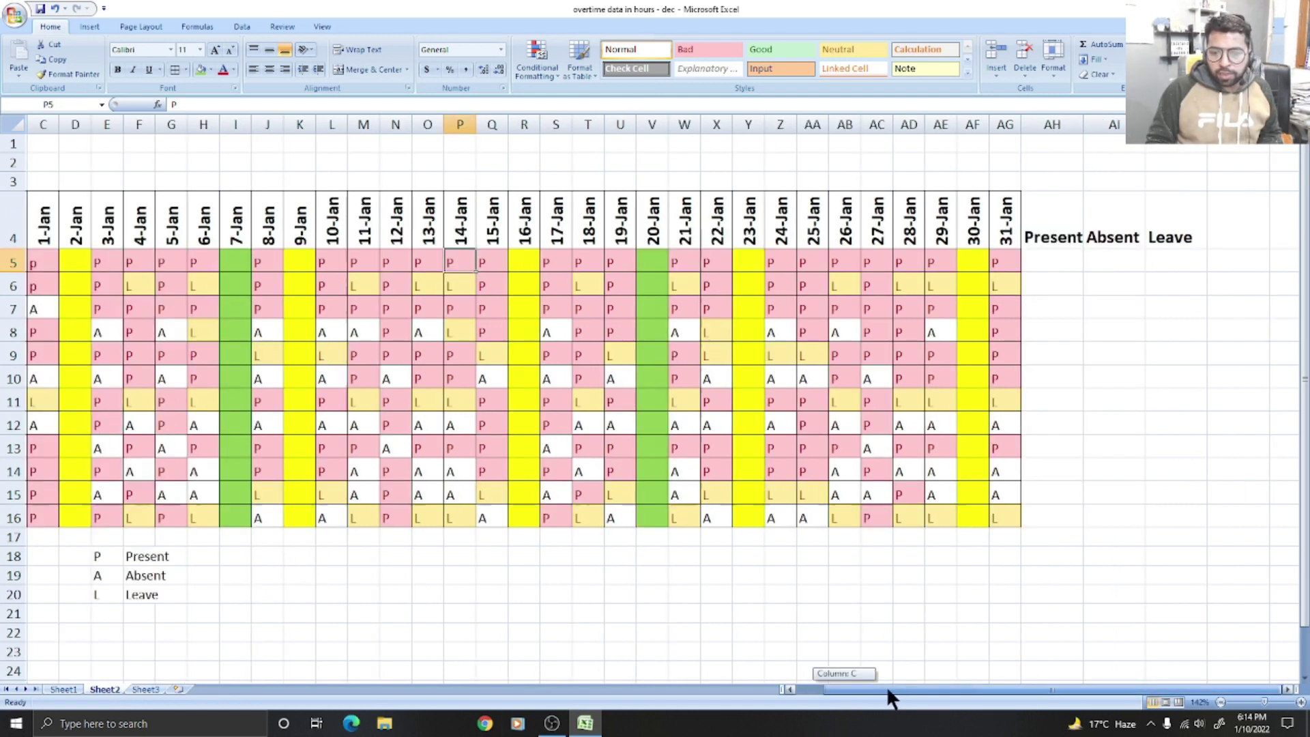
pyautogui.click(1046, 233)
pyautogui.click(1051, 264)
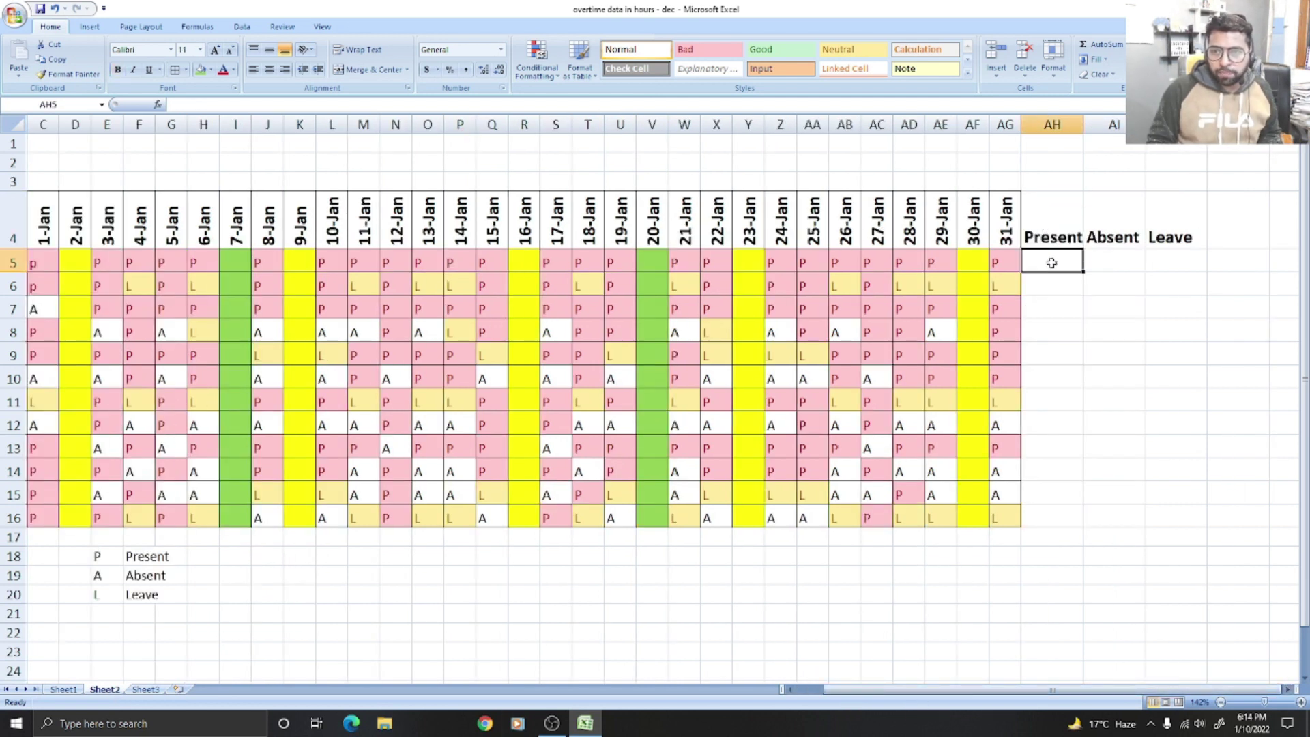
pyautogui.write('=')
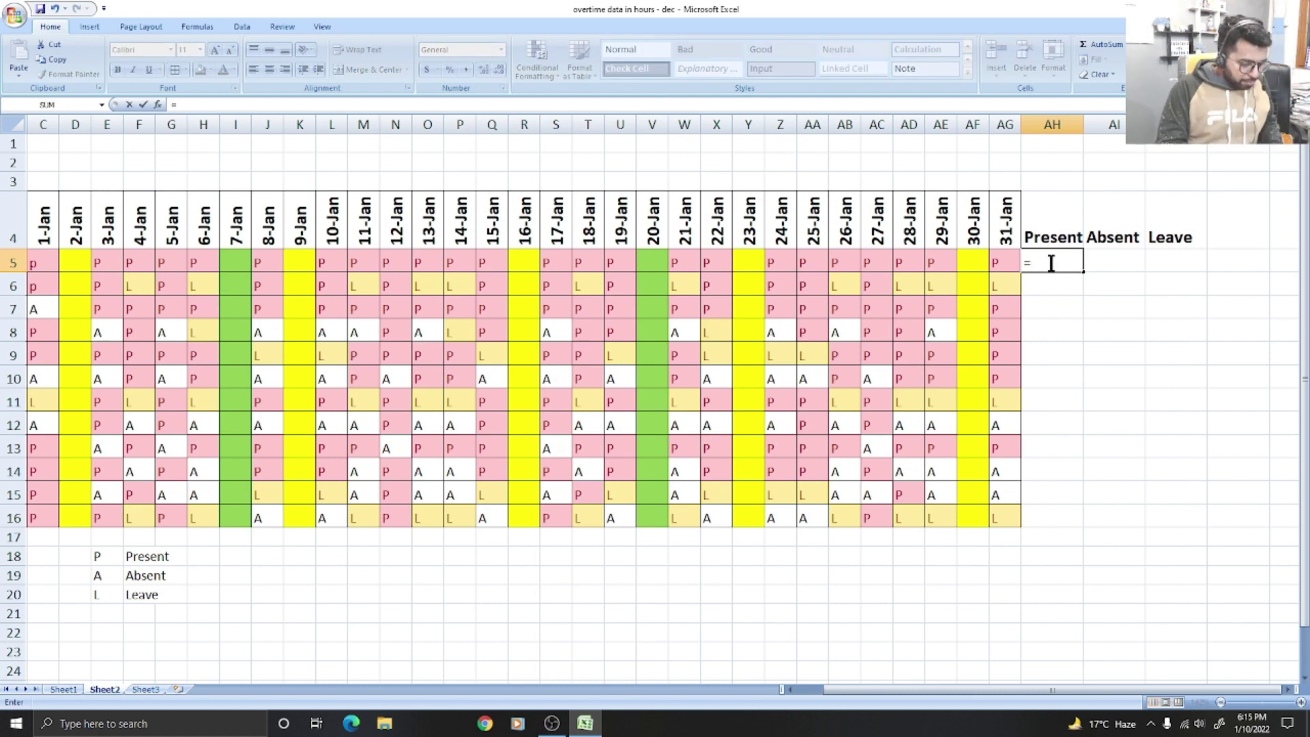
pyautogui.write('countif')
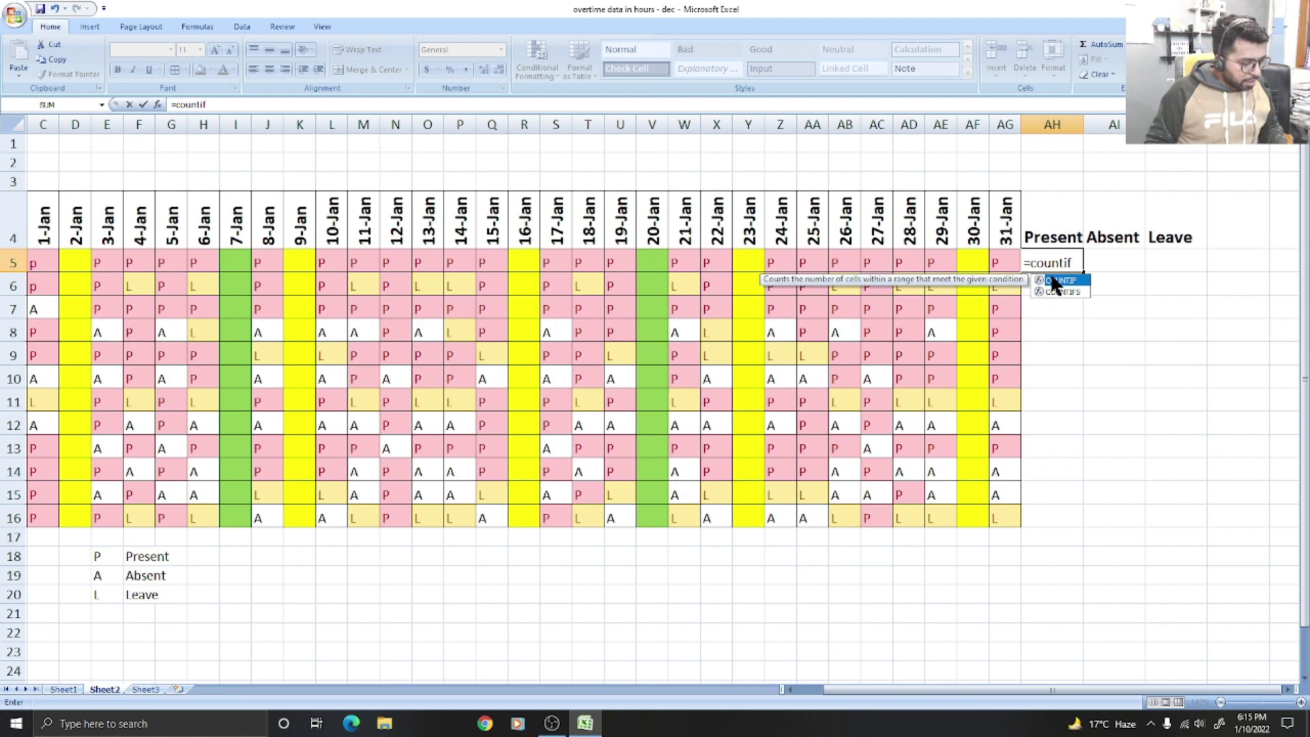
pyautogui.doubleClick(1055, 281)
pyautogui.moveTo(41, 264); pyautogui.dragTo(997, 265)
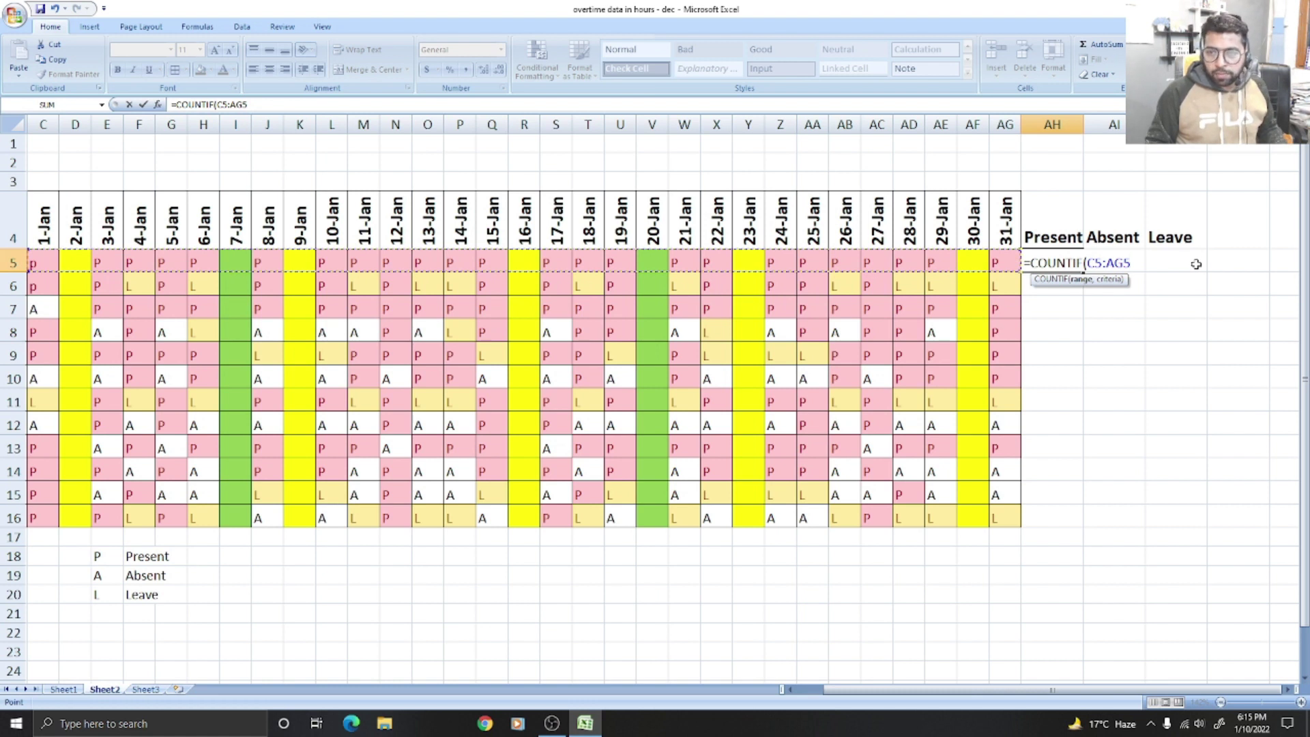
pyautogui.click(152, 689)
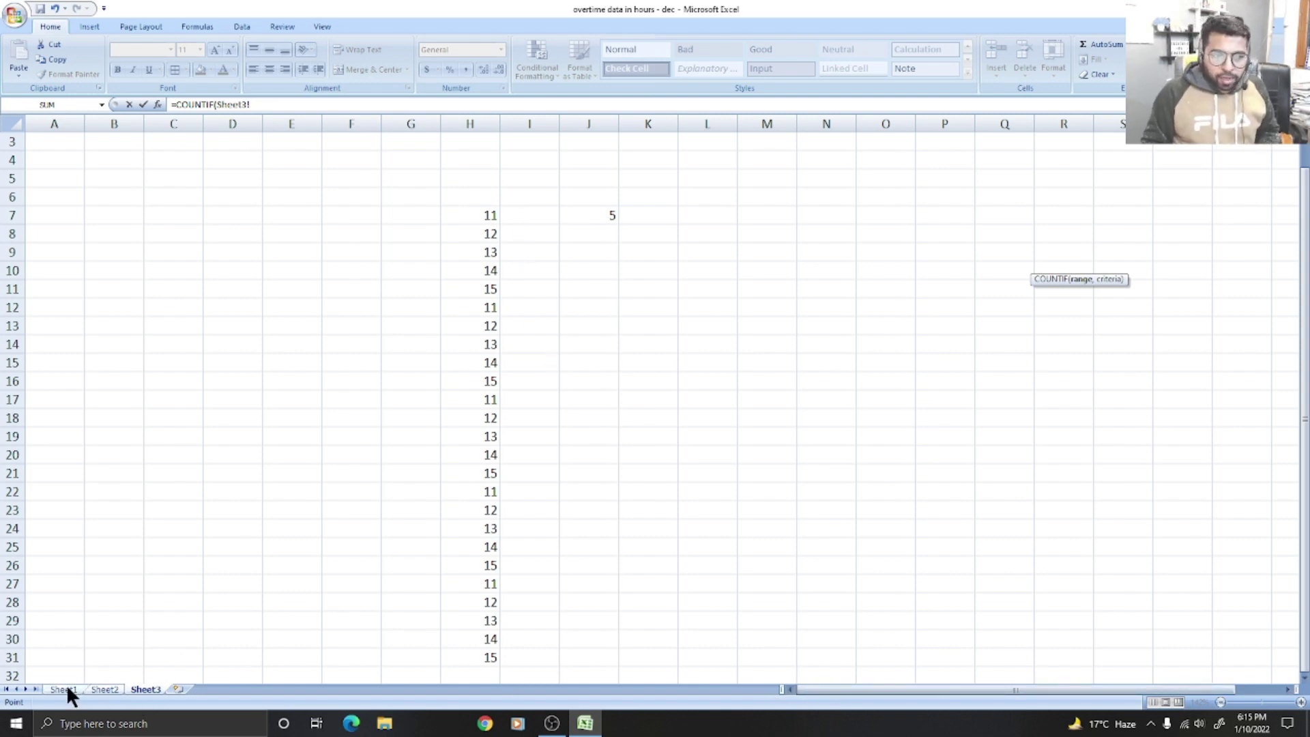
pyautogui.click(103, 688)
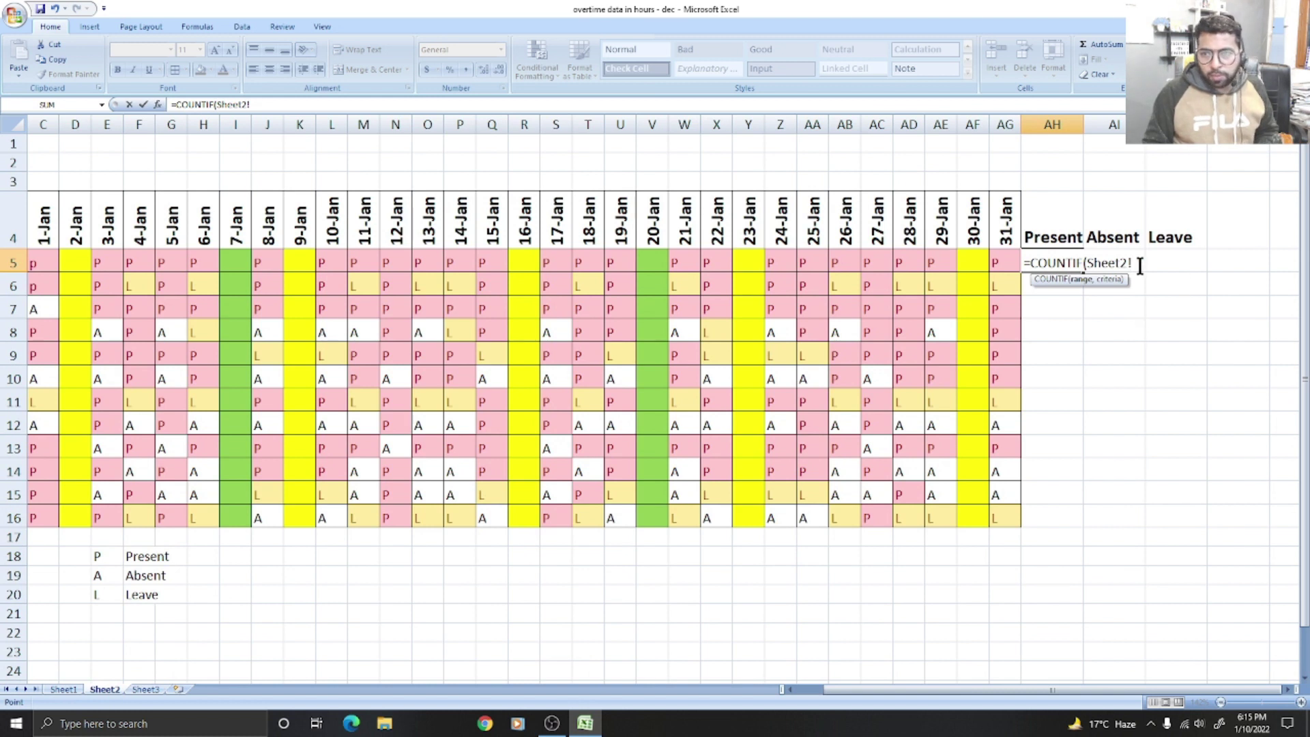
pyautogui.press('BackSpace')
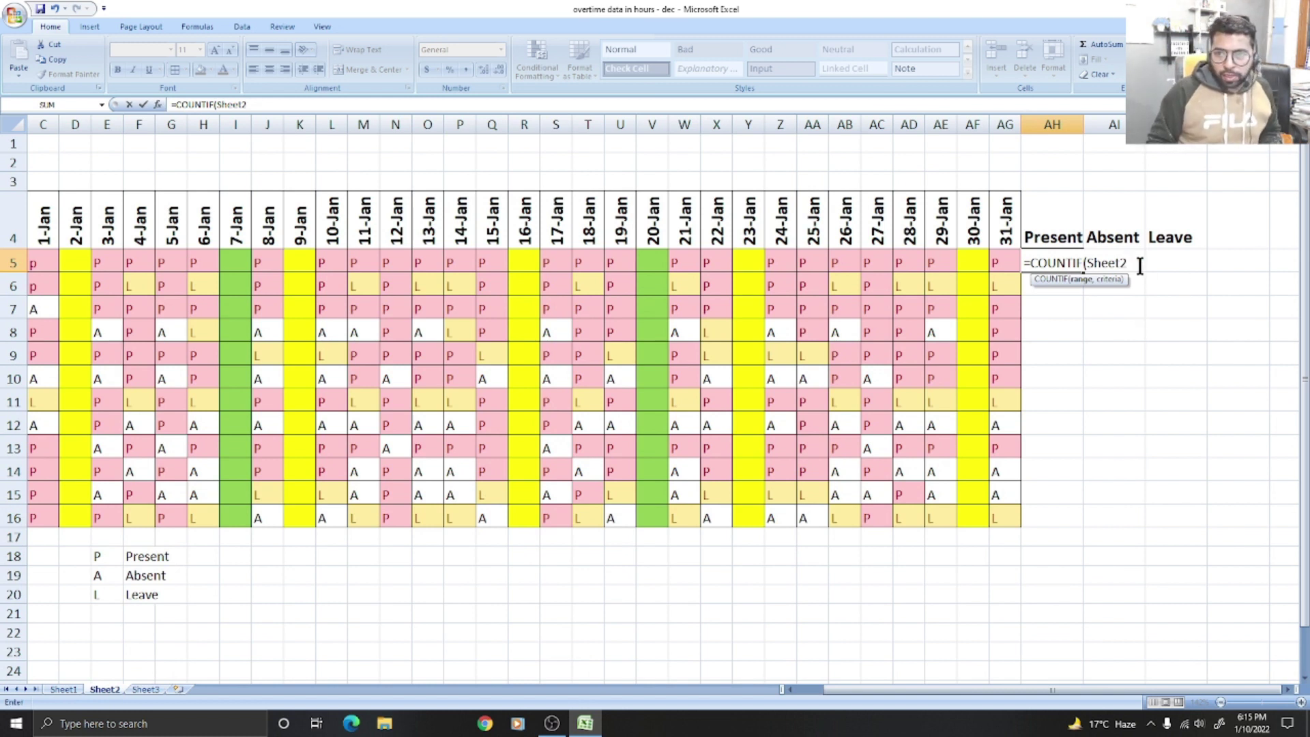
pyautogui.press('BackSpace')
pyautogui.press('BackSpace')
pyautogui.press('BackSpace')
pyautogui.press('BackSpace')
pyautogui.press('BackSpace')
pyautogui.press('BackSpace')
pyautogui.press('BackSpace')
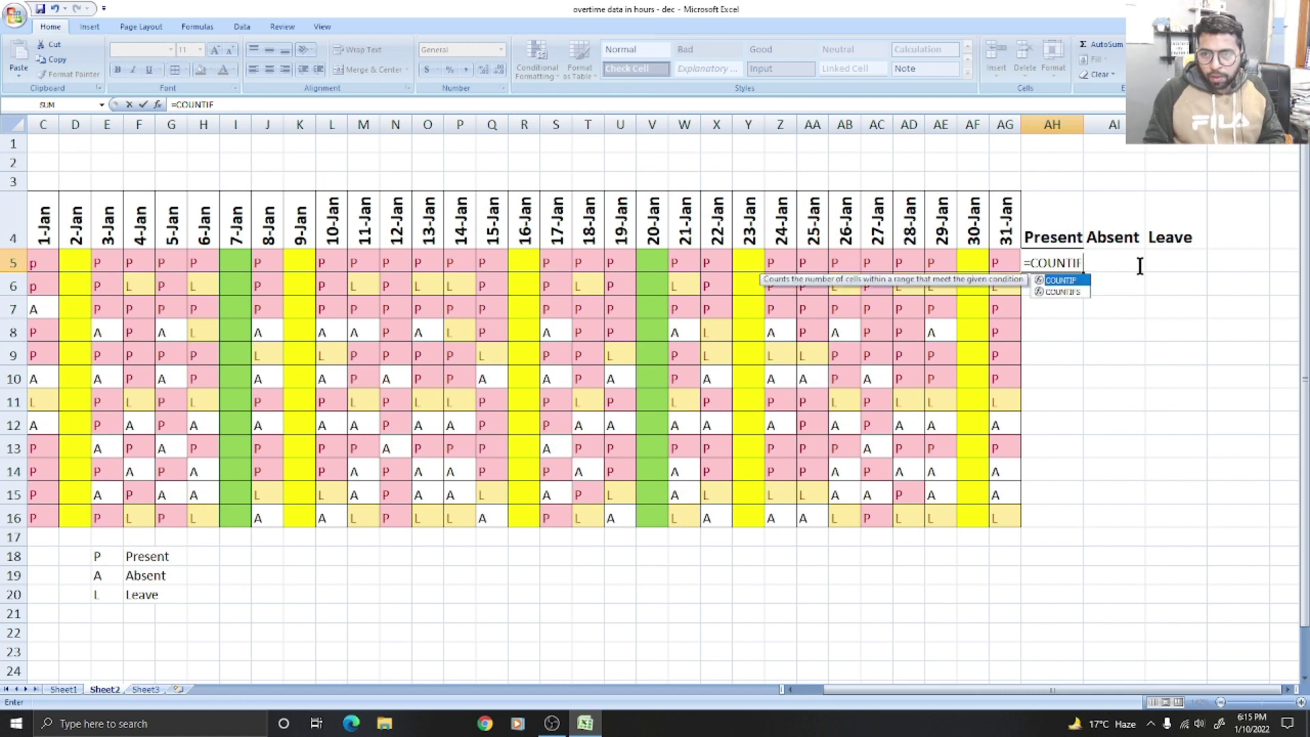
pyautogui.moveTo(47, 264); pyautogui.dragTo(984, 261)
pyautogui.click(1081, 347)
pyautogui.click(1067, 262)
pyautogui.press('Delete')
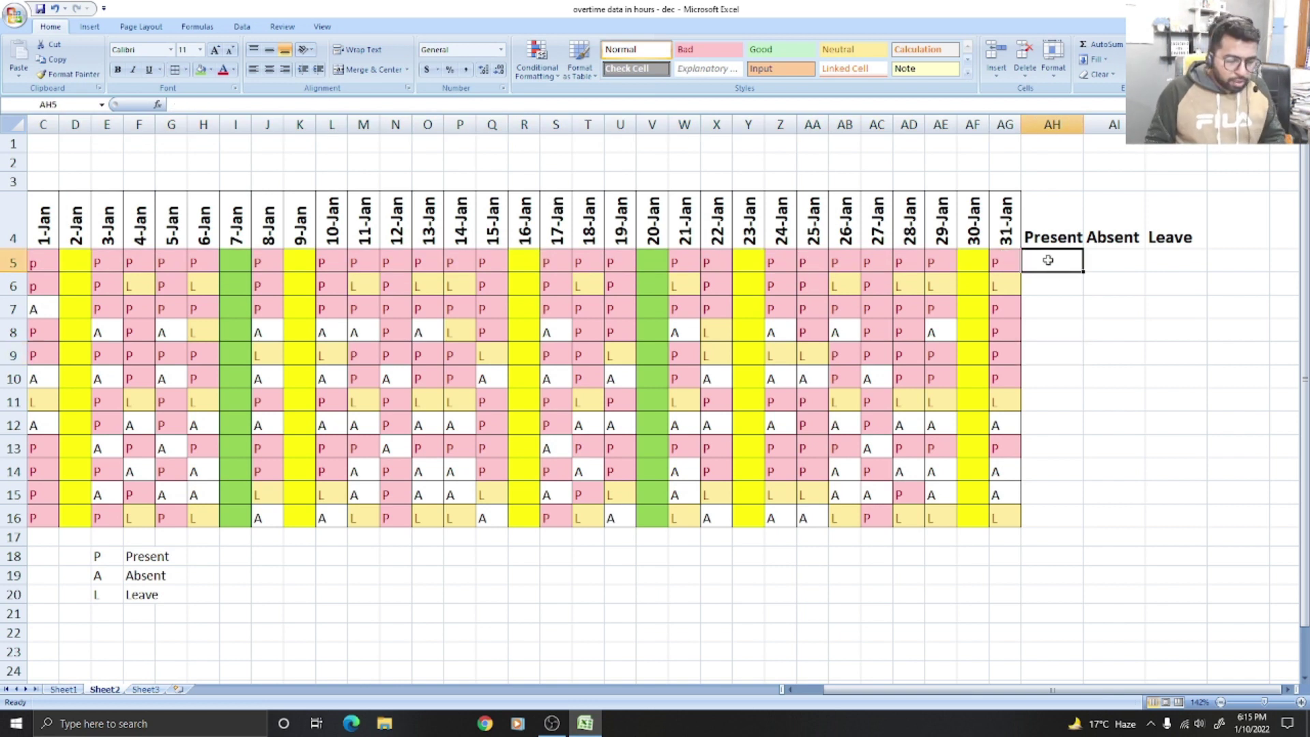
pyautogui.write('=')
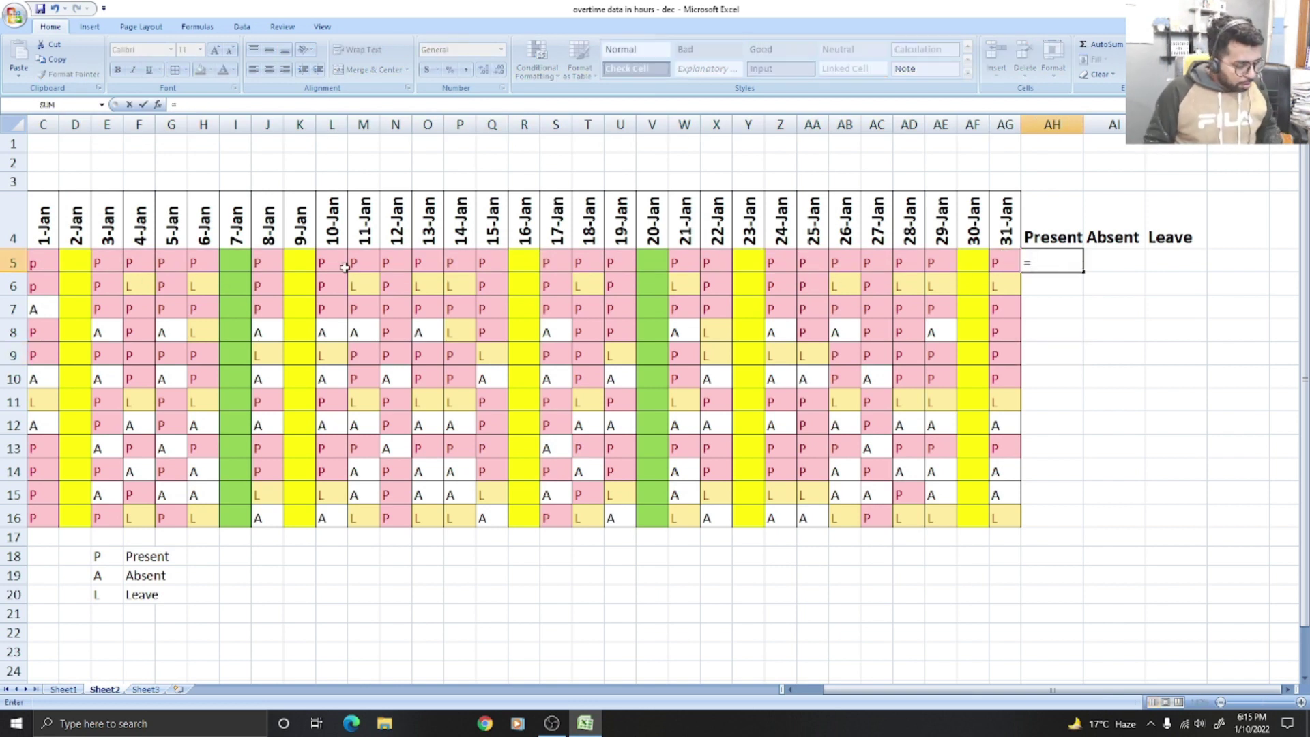
pyautogui.write('countif')
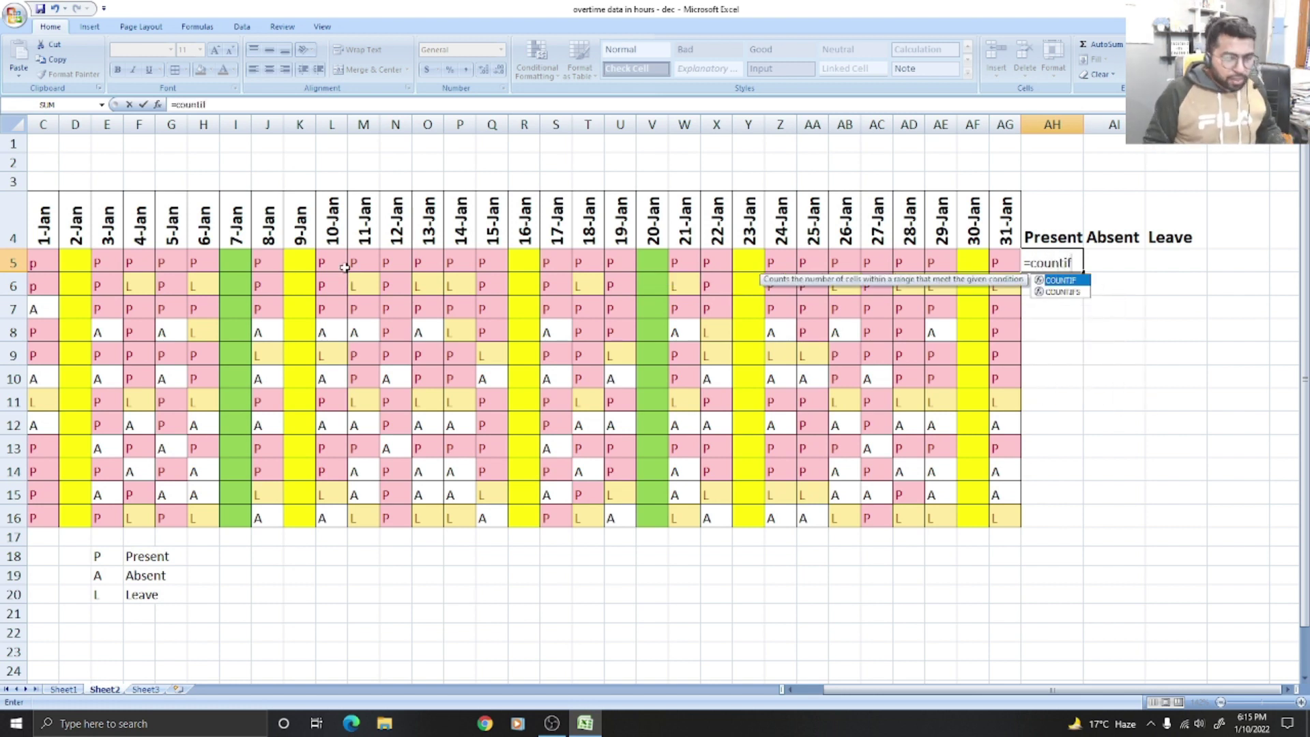
pyautogui.press('Tab')
pyautogui.moveTo(38, 263); pyautogui.dragTo(1012, 263)
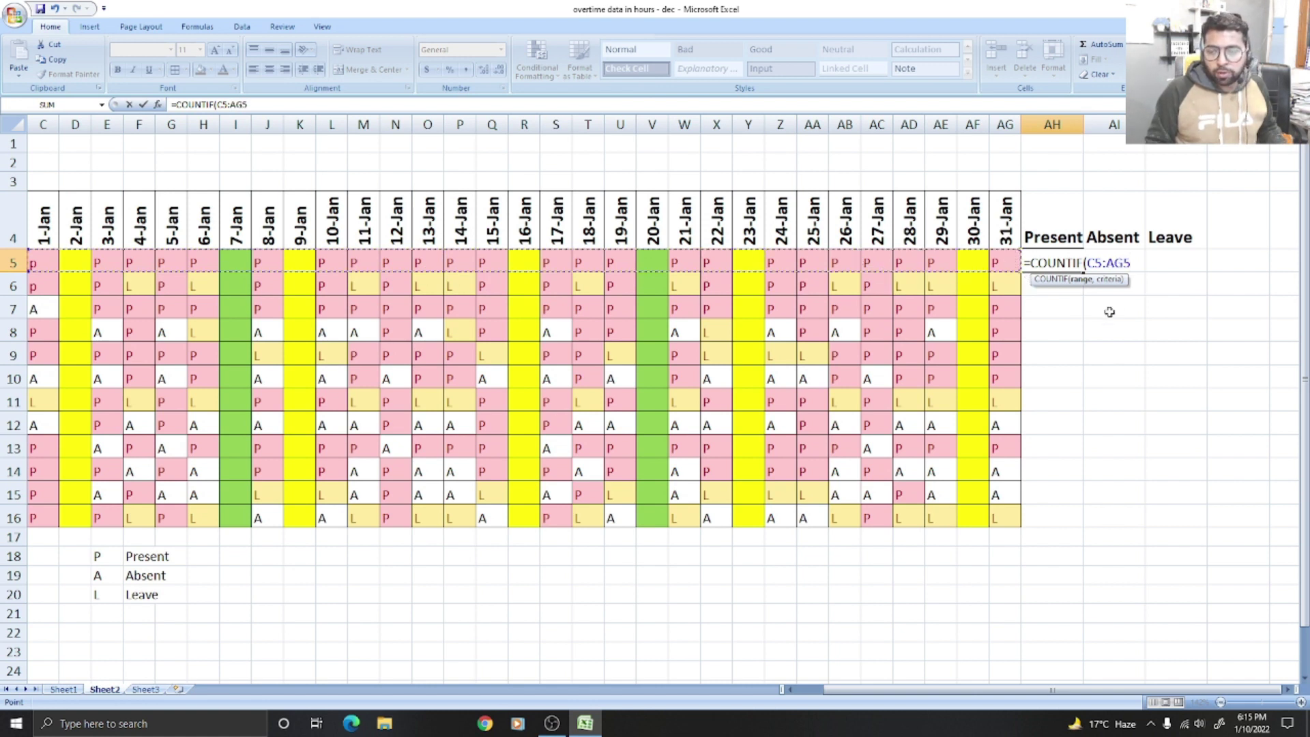
pyautogui.write(',')
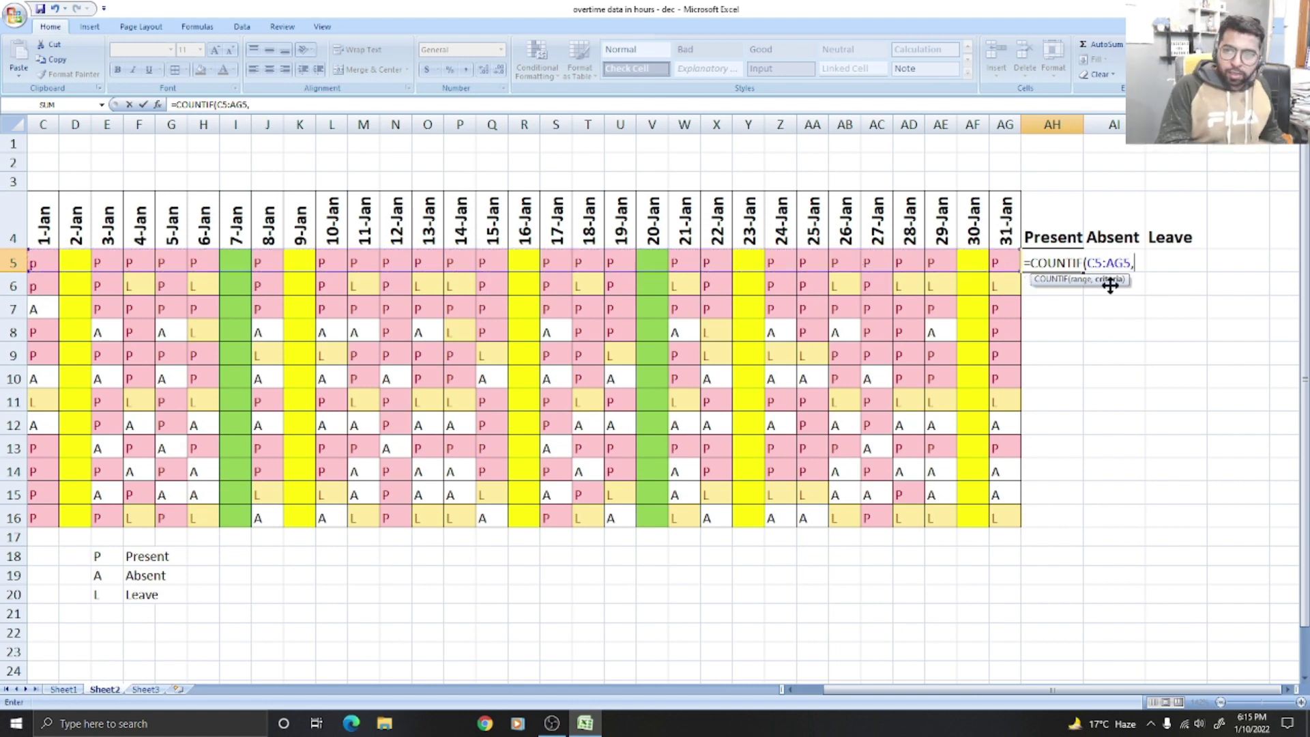
pyautogui.write('p')
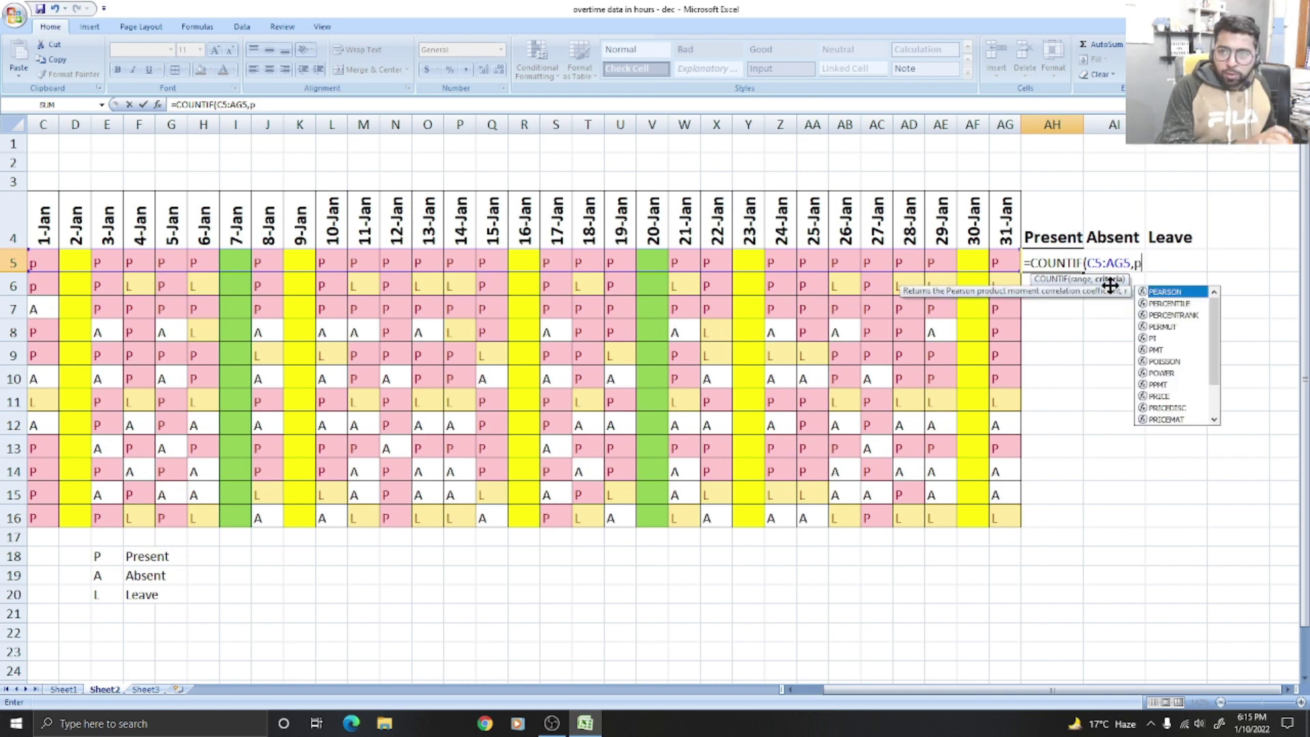
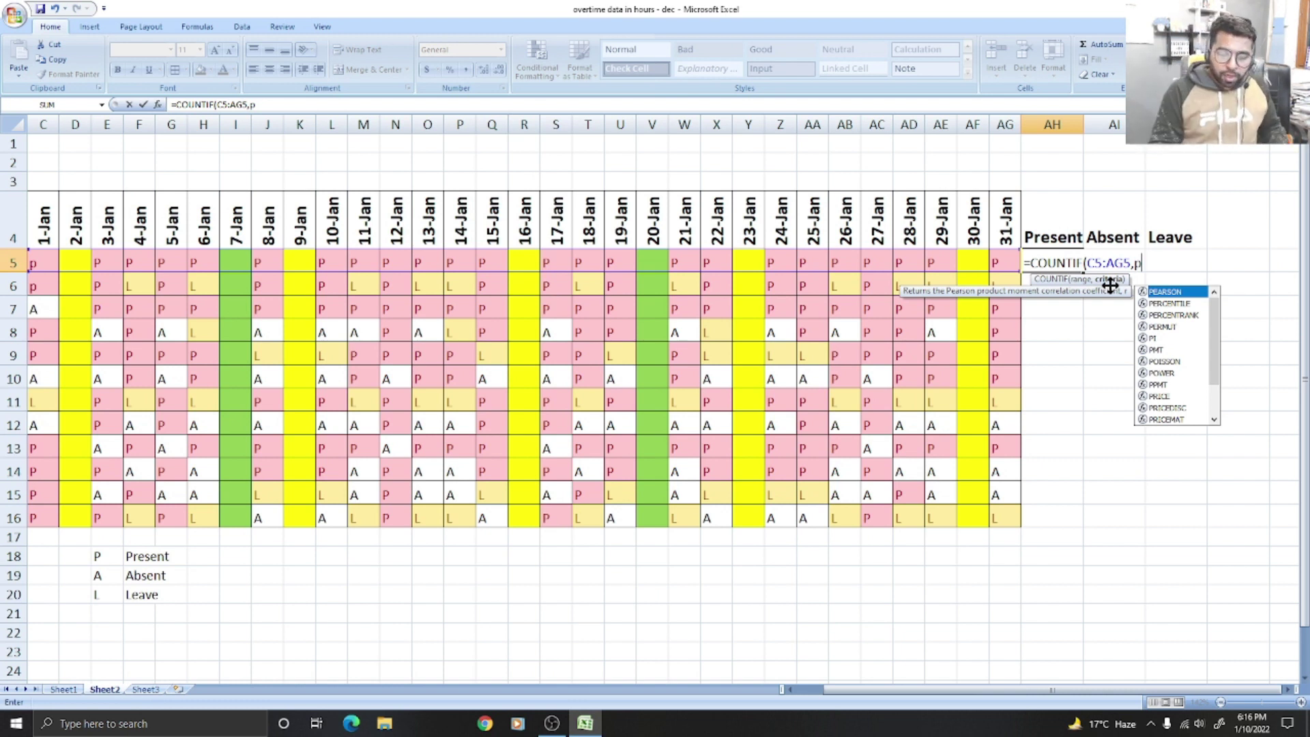
pyautogui.press('BackSpace')
pyautogui.press('BackSpace')
pyautogui.press('BackSpace')
pyautogui.press('BackSpace')
pyautogui.press('BackSpace')
pyautogui.press('BackSpace')
pyautogui.press('BackSpace')
pyautogui.press('BackSpace')
pyautogui.press('BackSpace')
pyautogui.press('BackSpace')
pyautogui.press('BackSpace')
pyautogui.press('BackSpace')
pyautogui.press('BackSpace')
pyautogui.press('BackSpace')
pyautogui.press('BackSpace')
pyautogui.press('BackSpace')
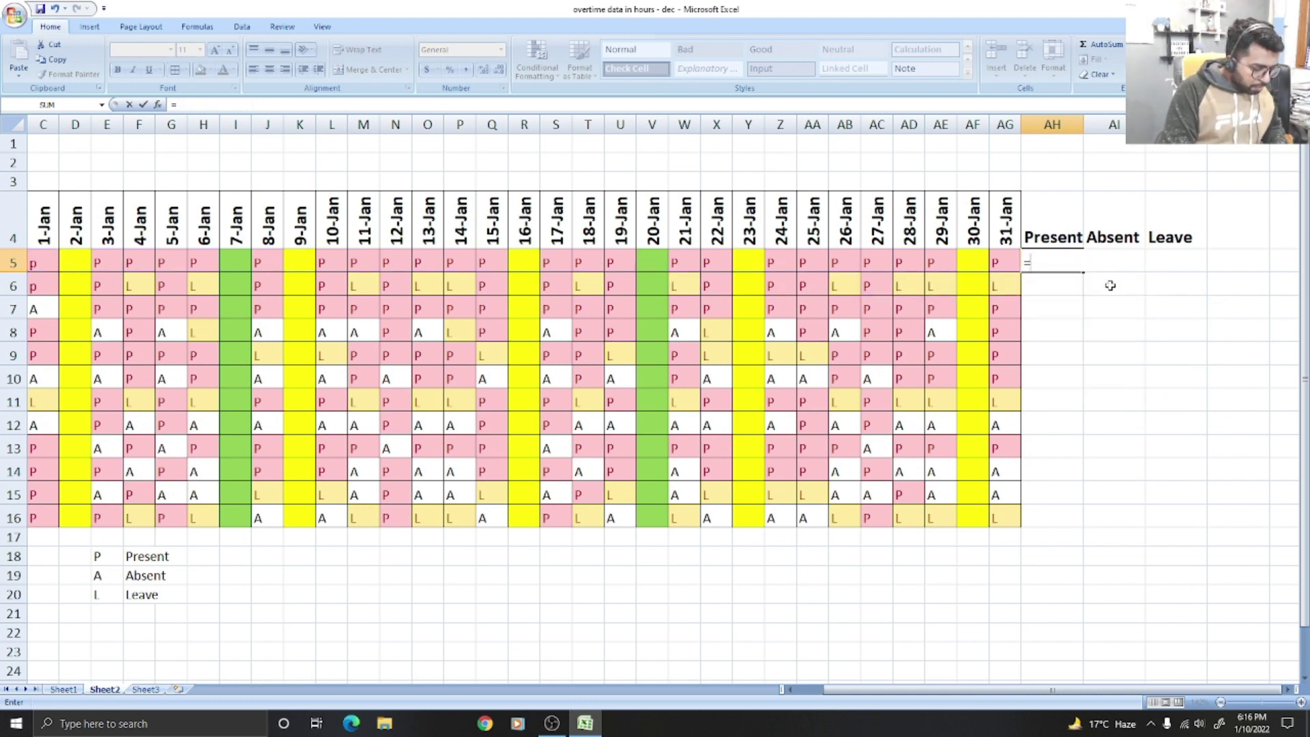
# Start a COUNTIF formula in AH5 with C5:AG5 as its range, ready for the criterion
pyautogui.write('CO')
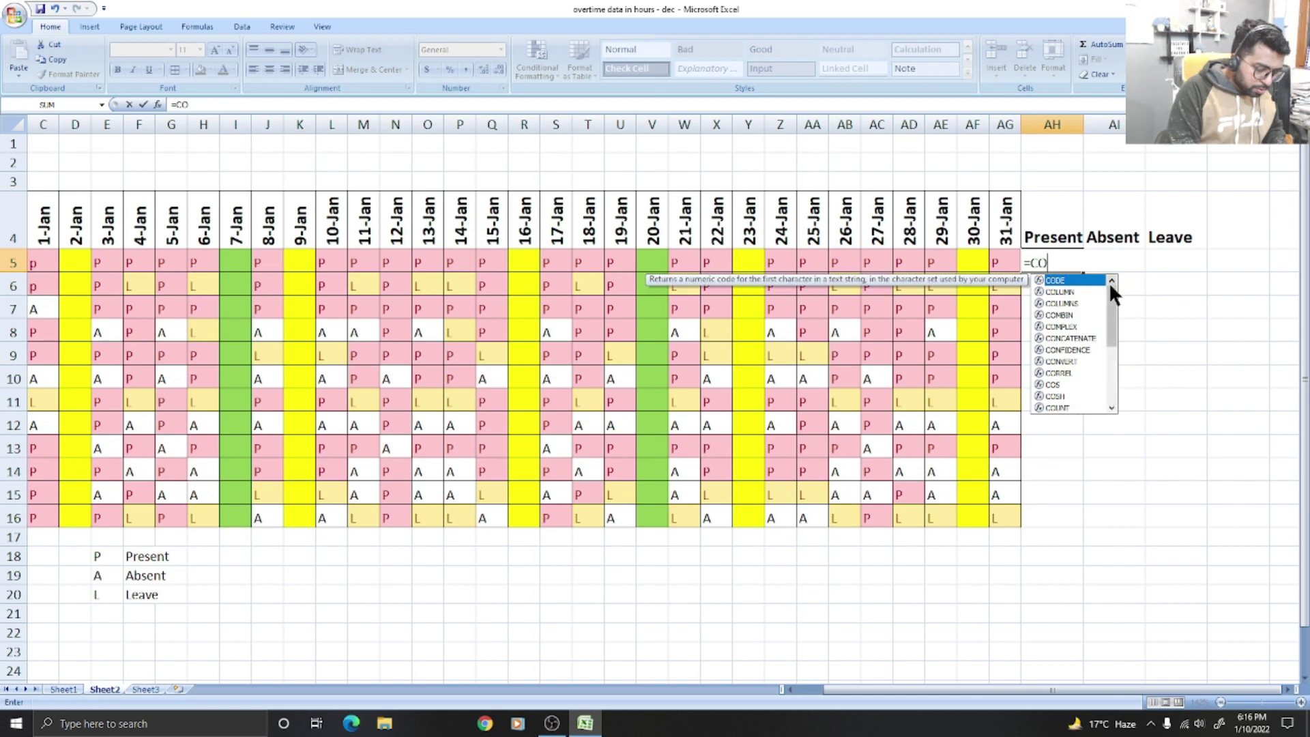
pyautogui.write('UNTIF')
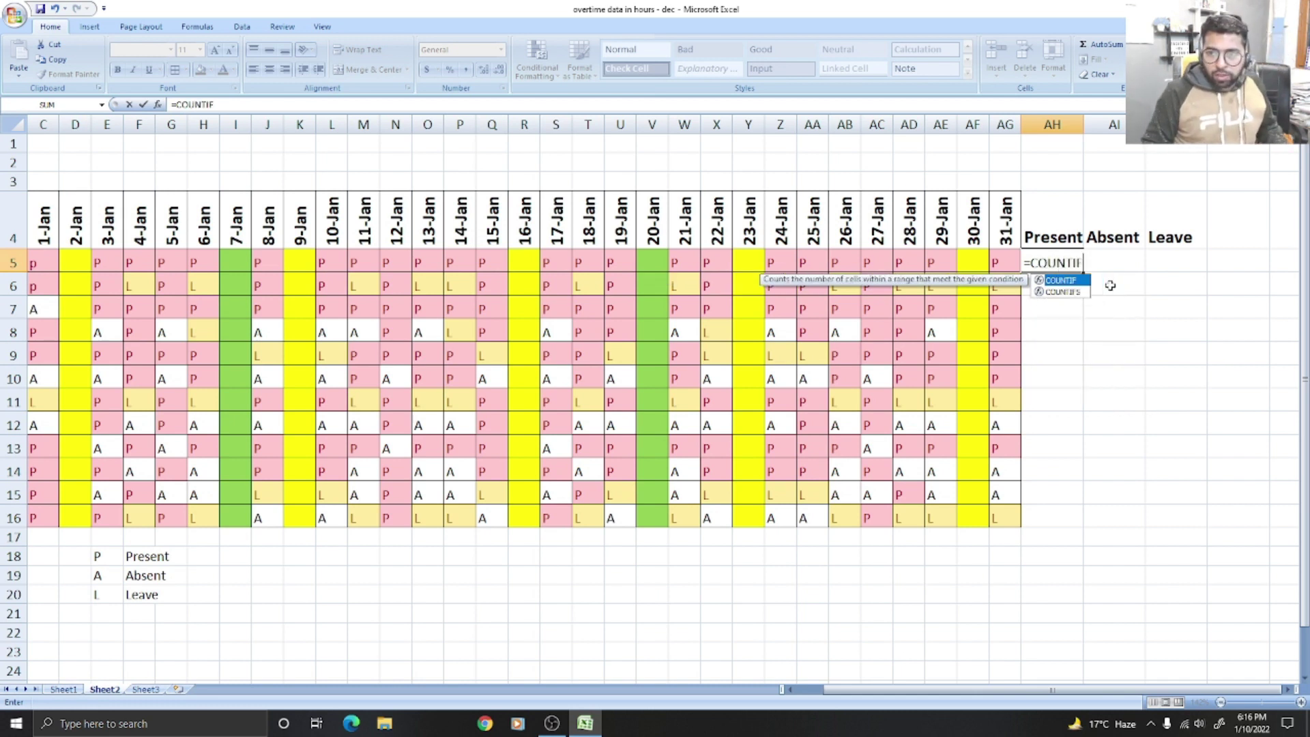
pyautogui.write('(')
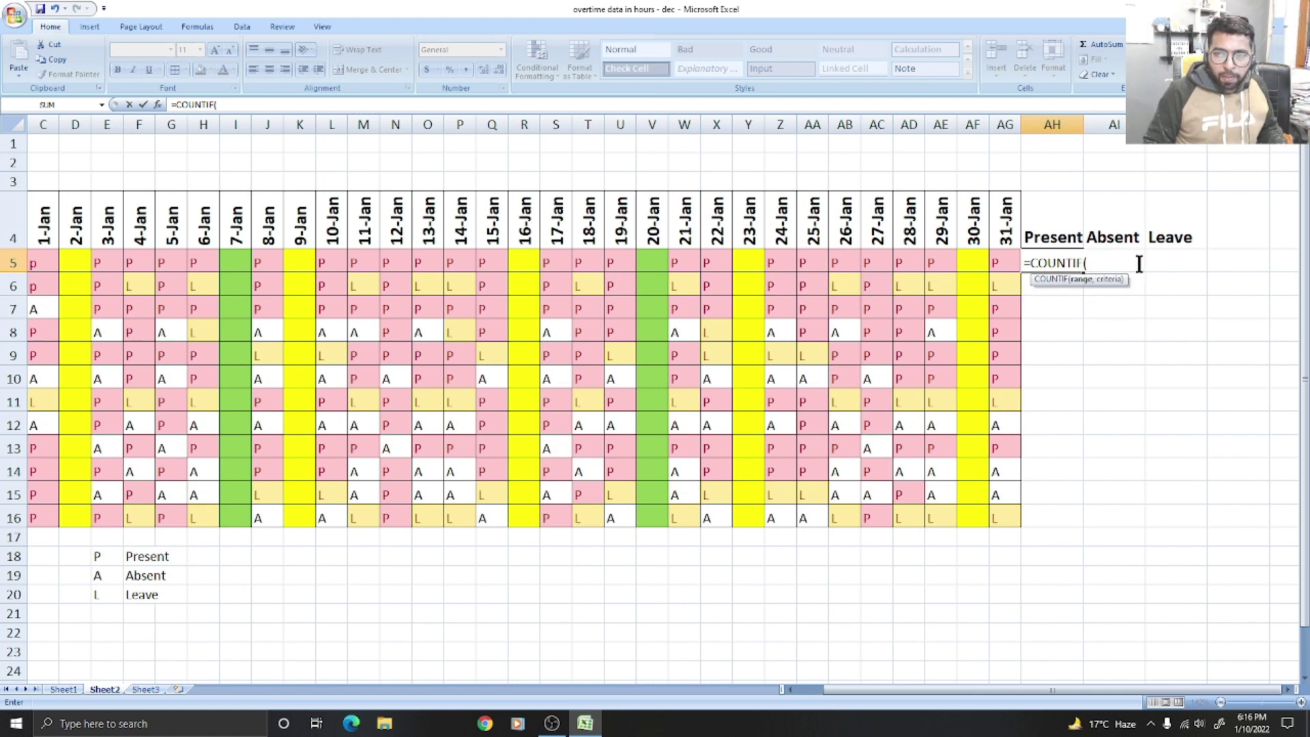
pyautogui.moveTo(32, 263); pyautogui.dragTo(996, 257)
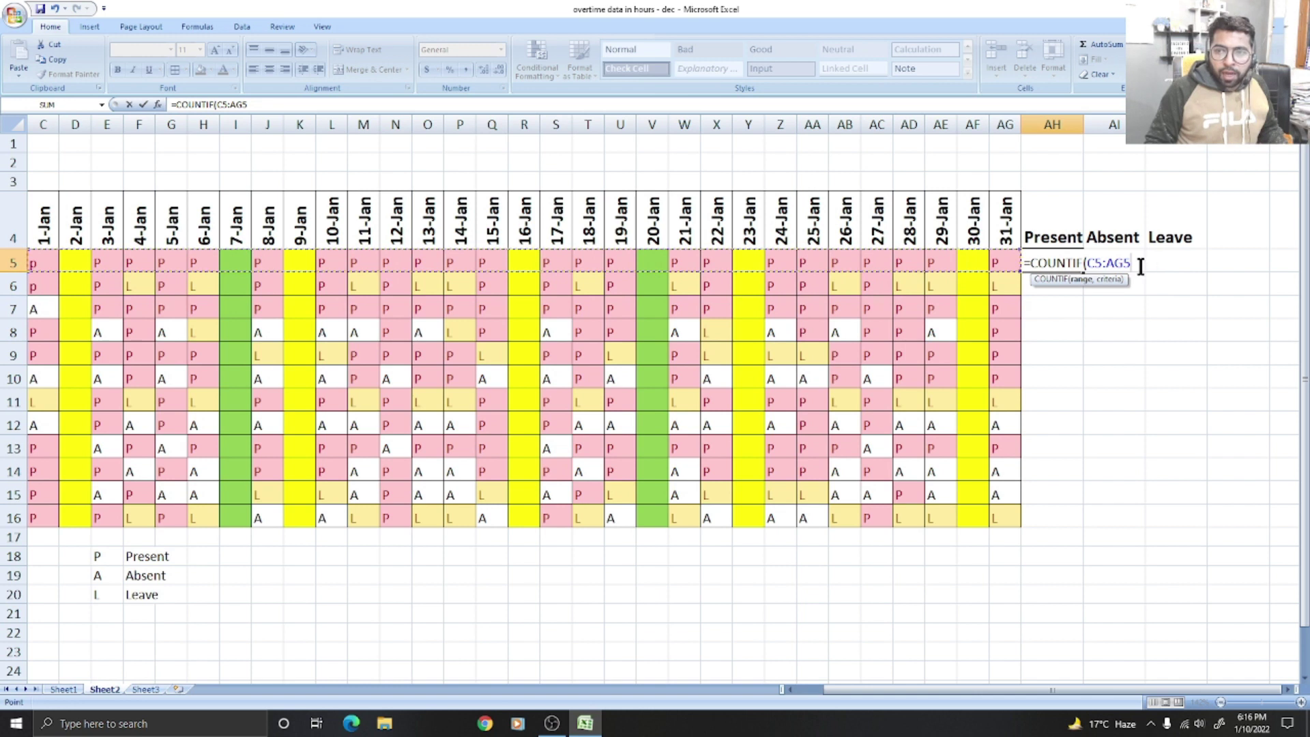
pyautogui.write(',')
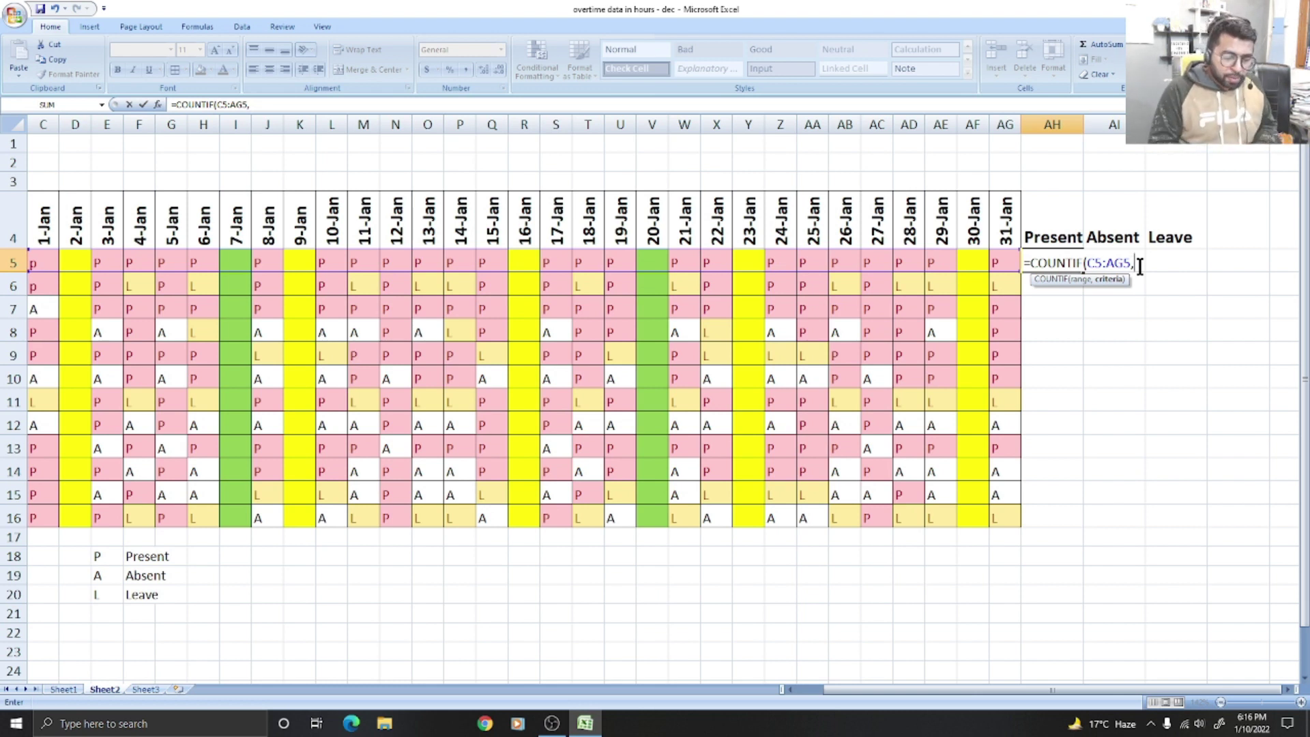
# Open the On-Screen Keyboard to find the double quotation mark key, then close it
pyautogui.click(103, 723)
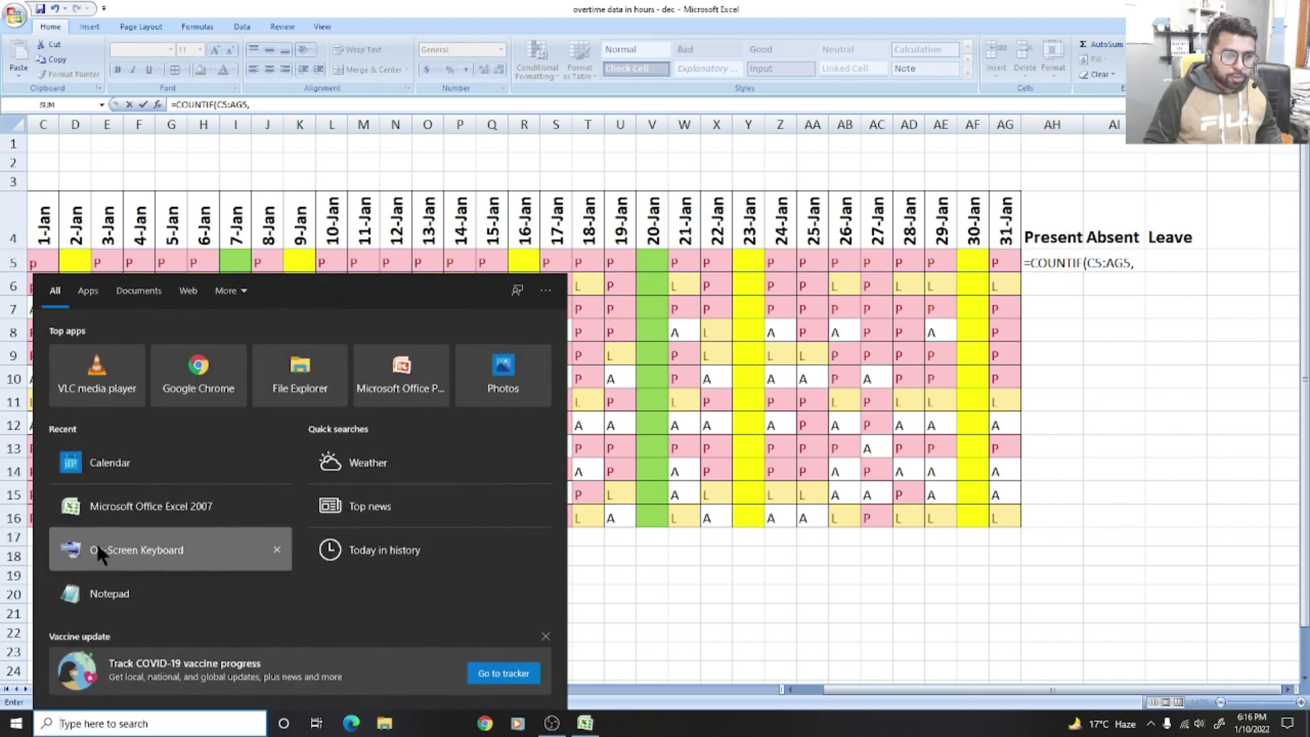
pyautogui.click(106, 548)
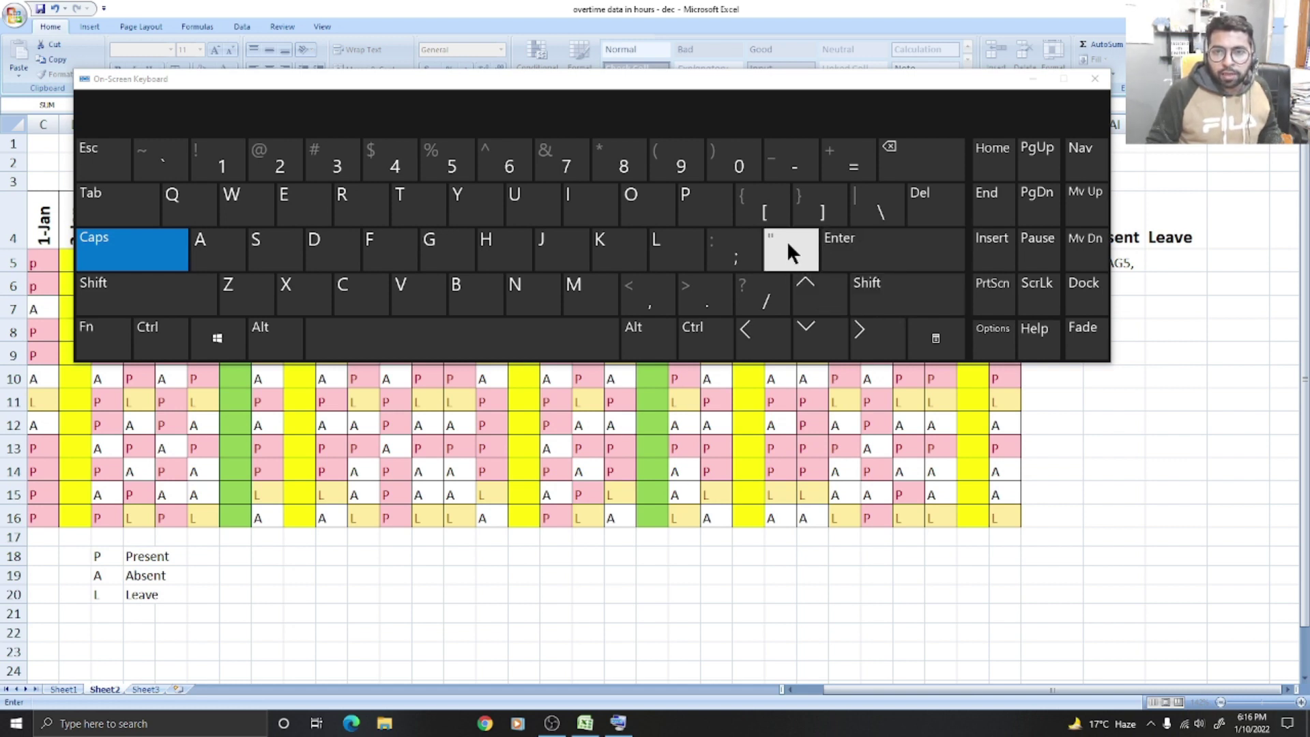
pyautogui.click(1094, 79)
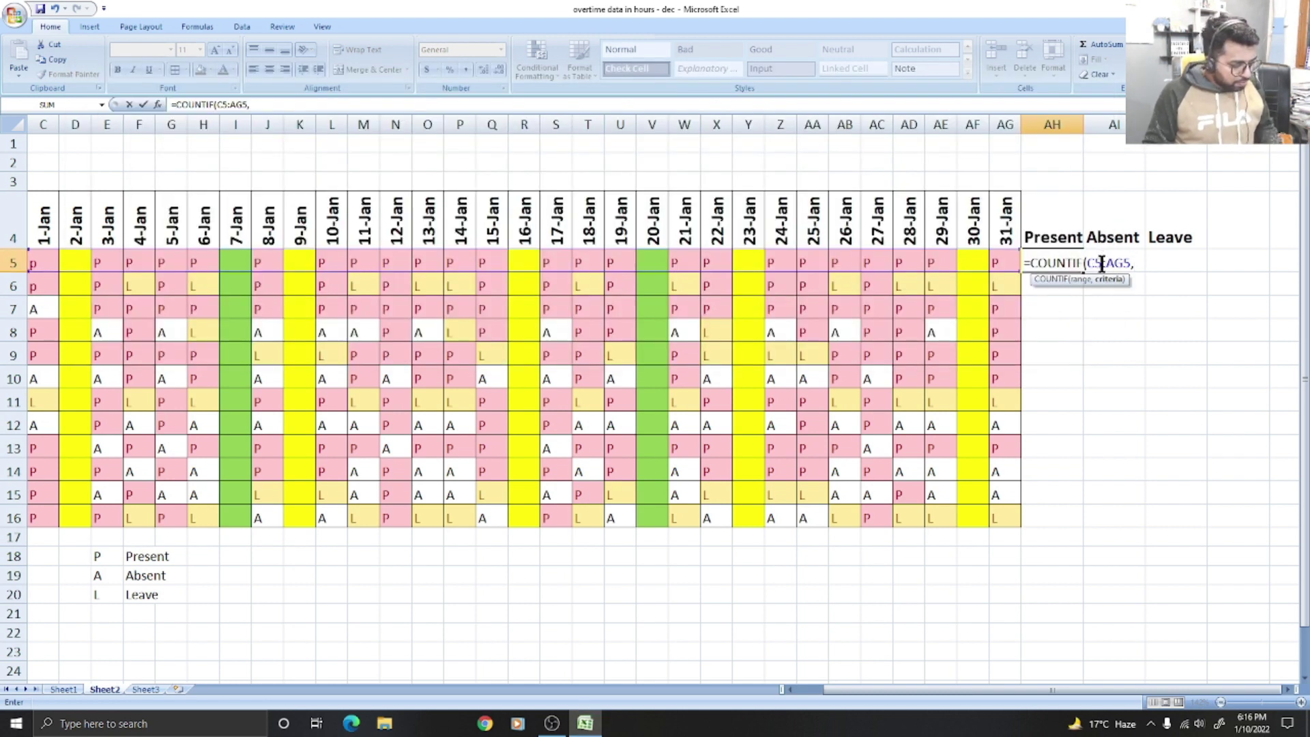
# Complete the COUNTIF formula in AH5 with "p" in quotation marks as the criterion and review the formula
pyautogui.write('"p')
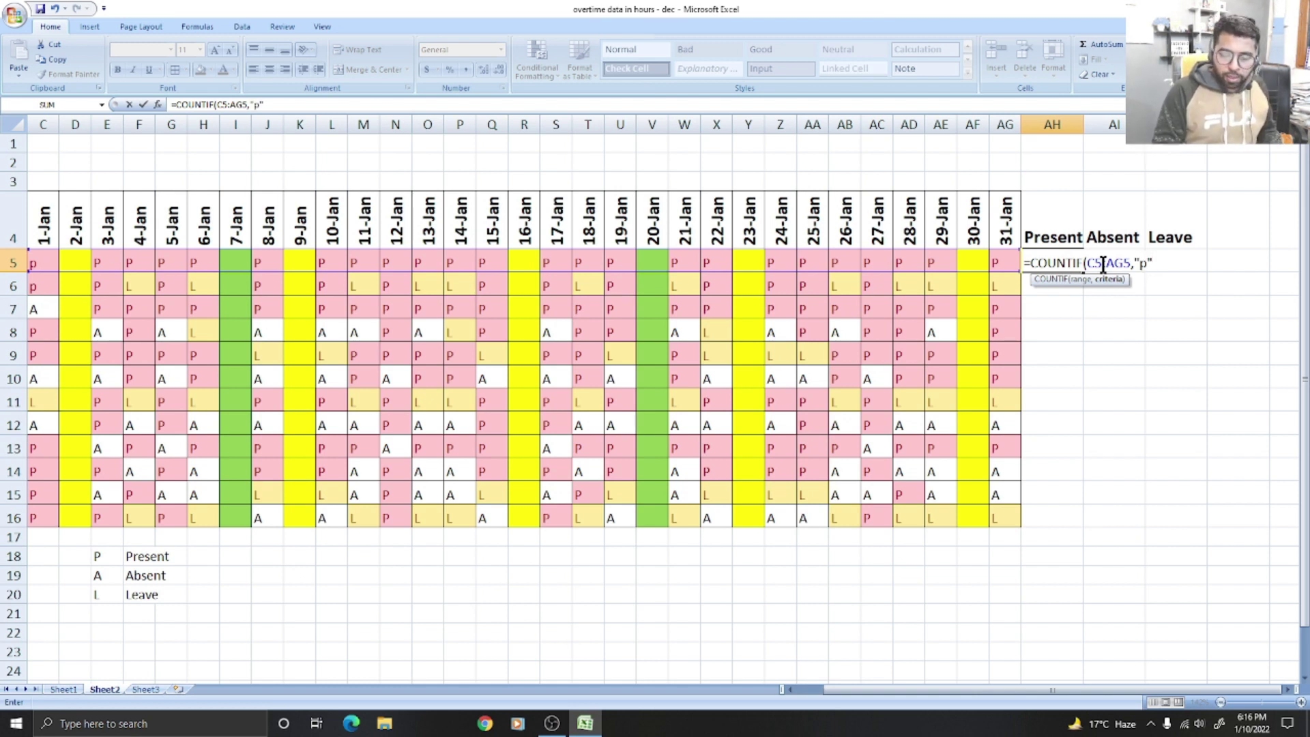
pyautogui.press('Return')
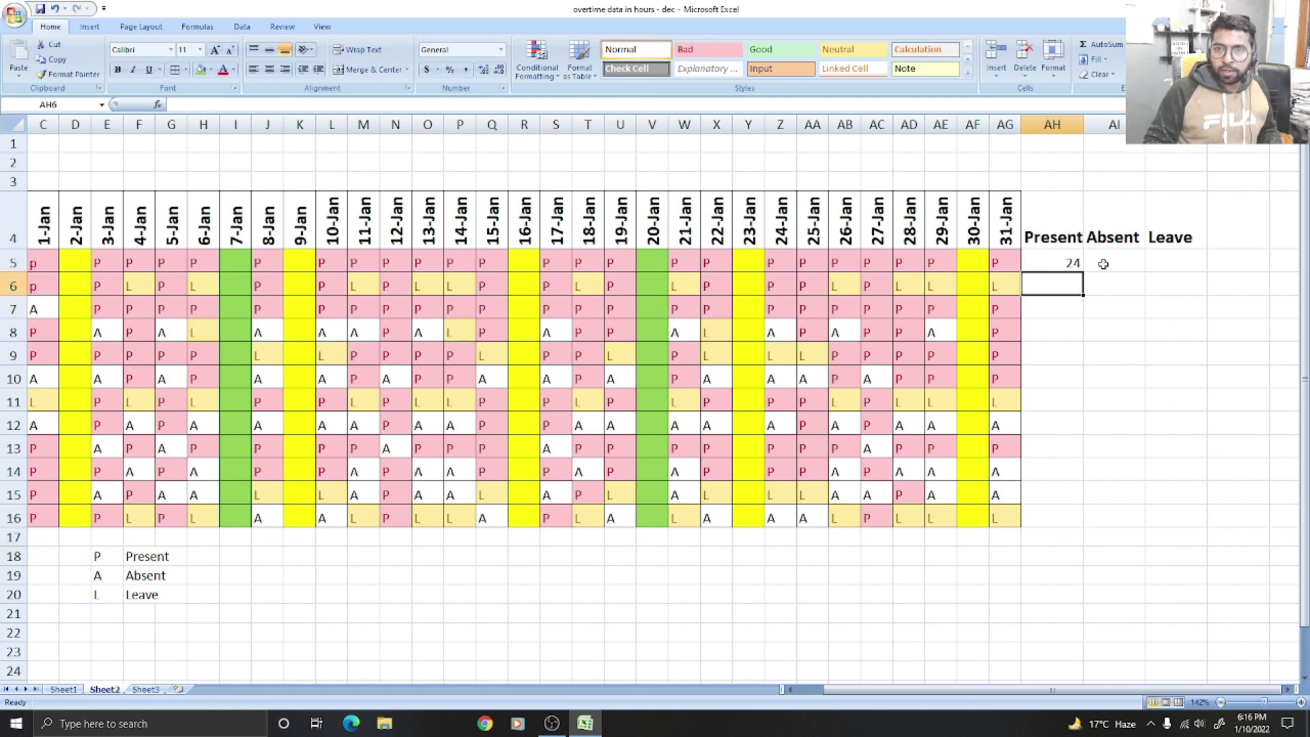
pyautogui.click(1051, 262)
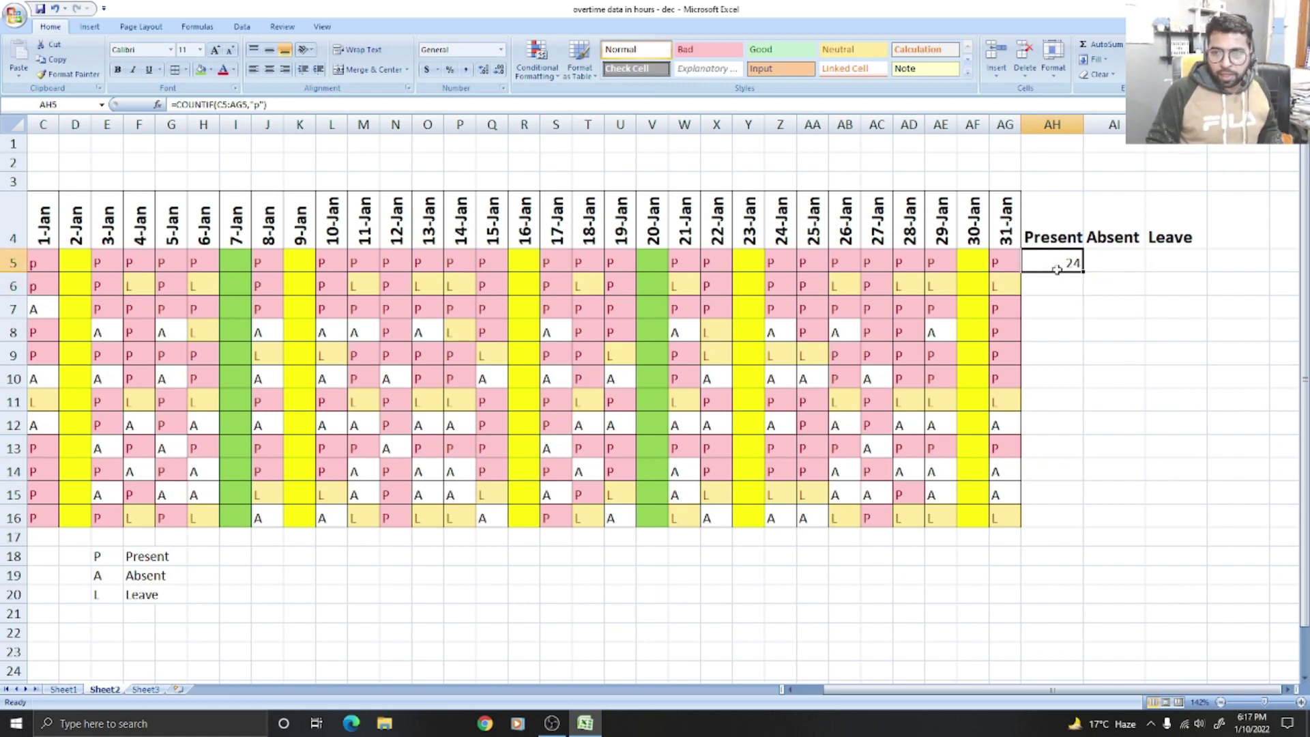
# Count the first employee's absent days in AI5 with a COUNTIF formula over C5:AG5 and the criterion "A"
pyautogui.click(1124, 259)
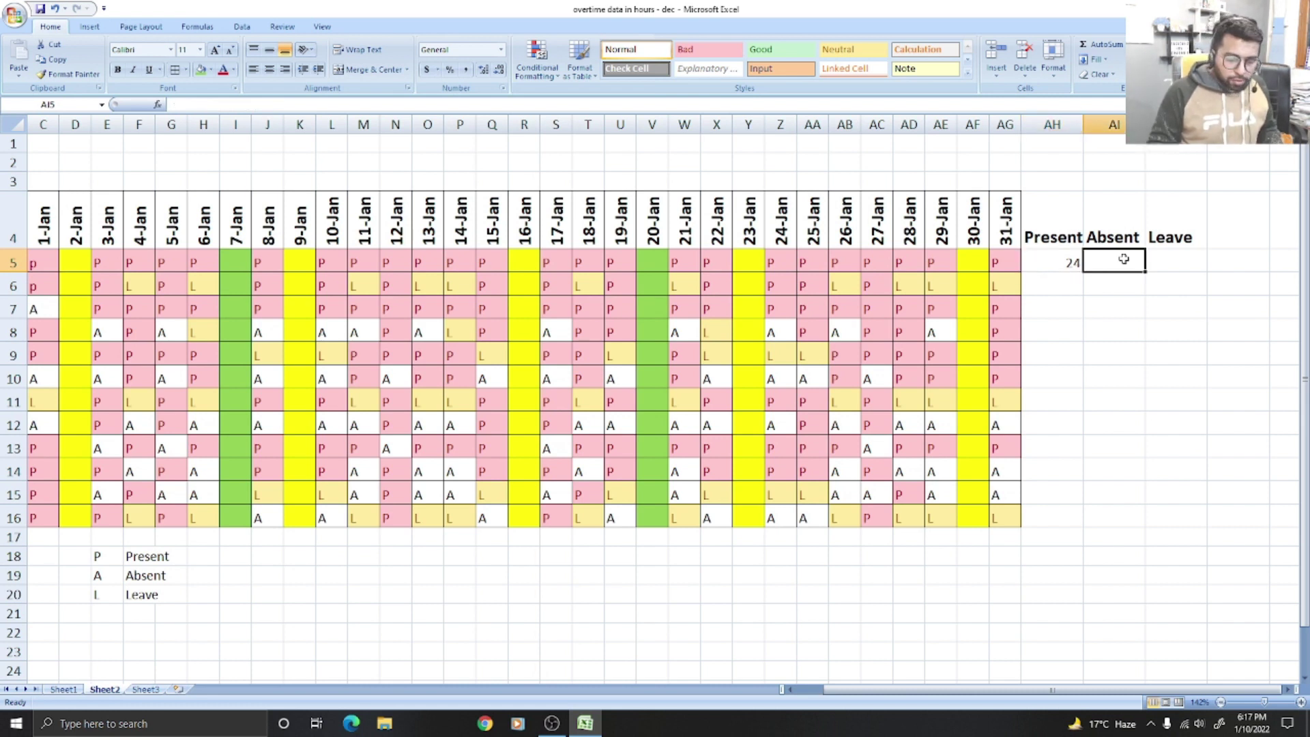
pyautogui.write('=COUNT')
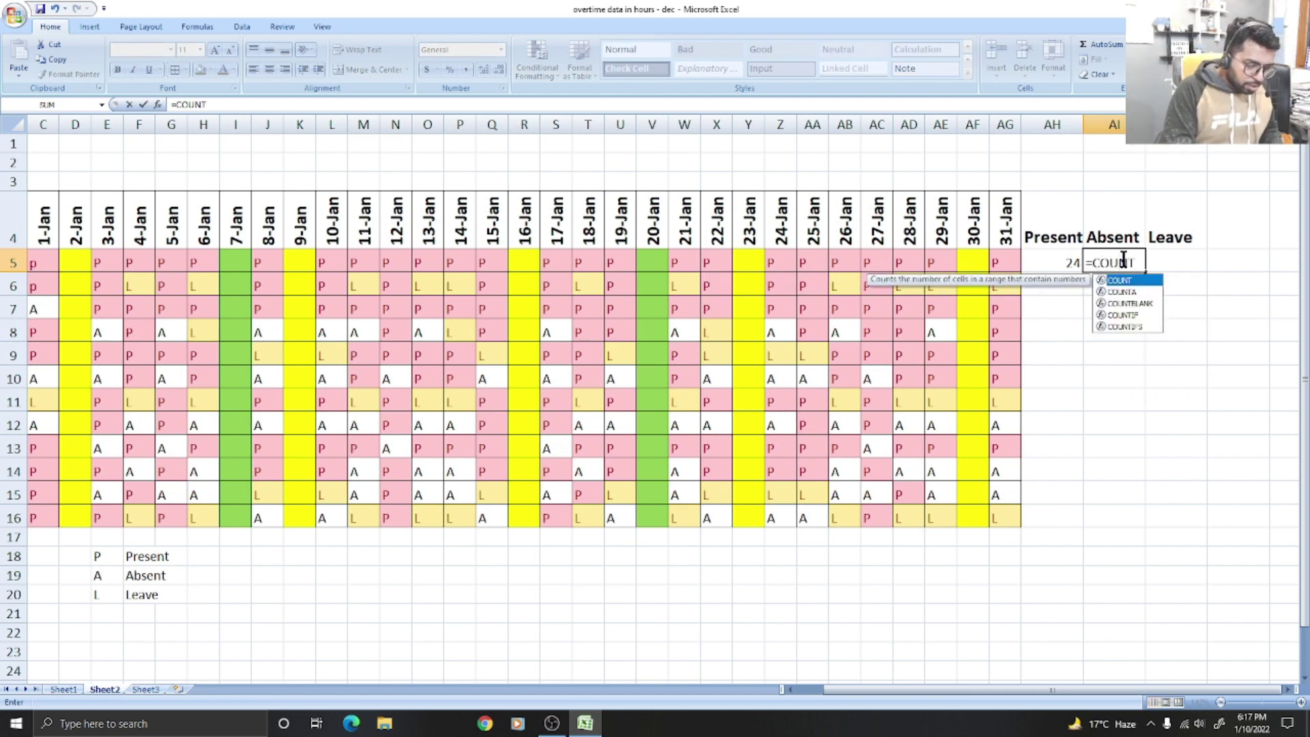
pyautogui.write('IF')
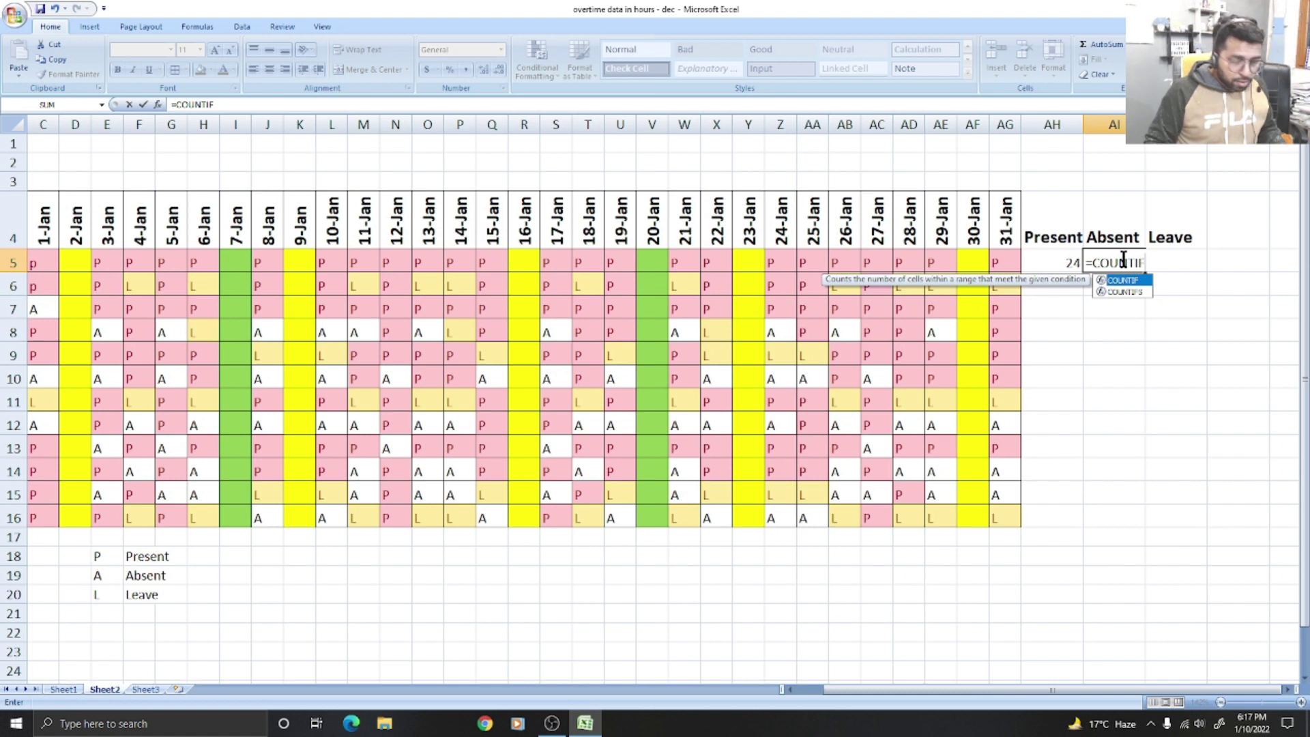
pyautogui.write('(')
pyautogui.moveTo(47, 266); pyautogui.dragTo(996, 264)
pyautogui.write(',"')
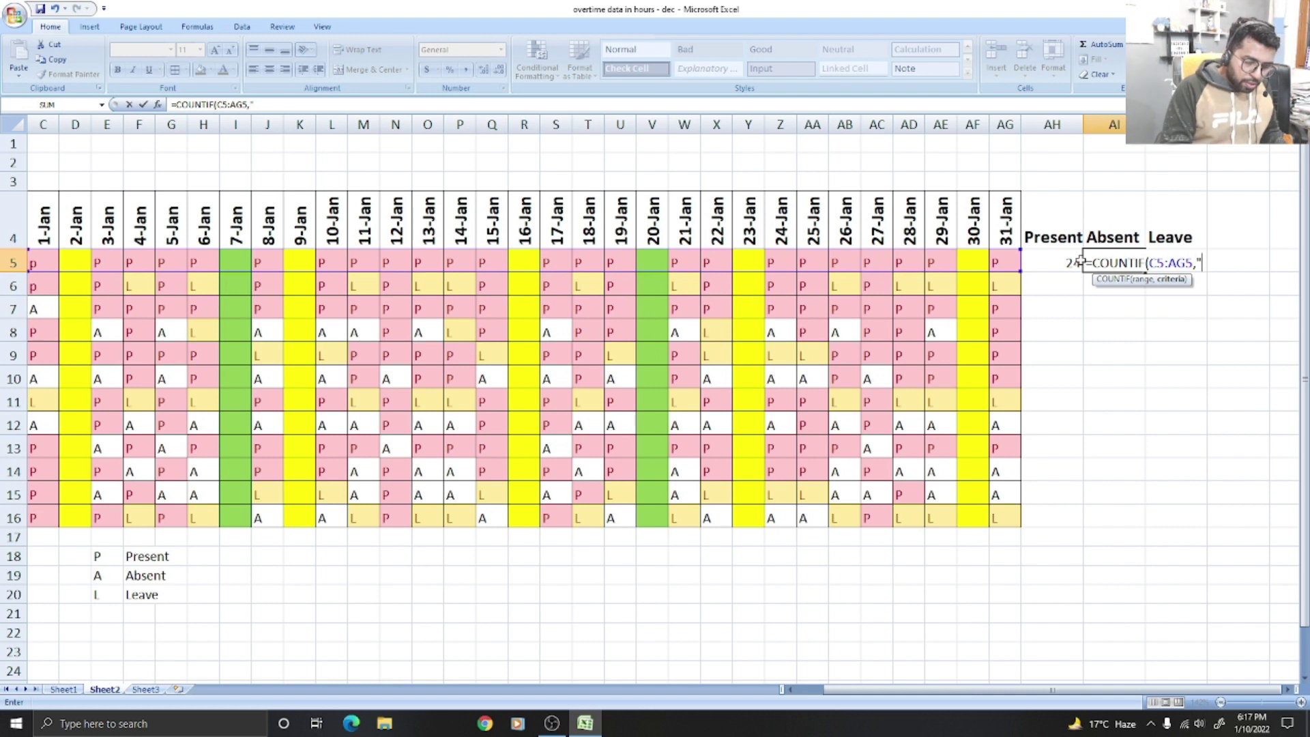
pyautogui.write('A')
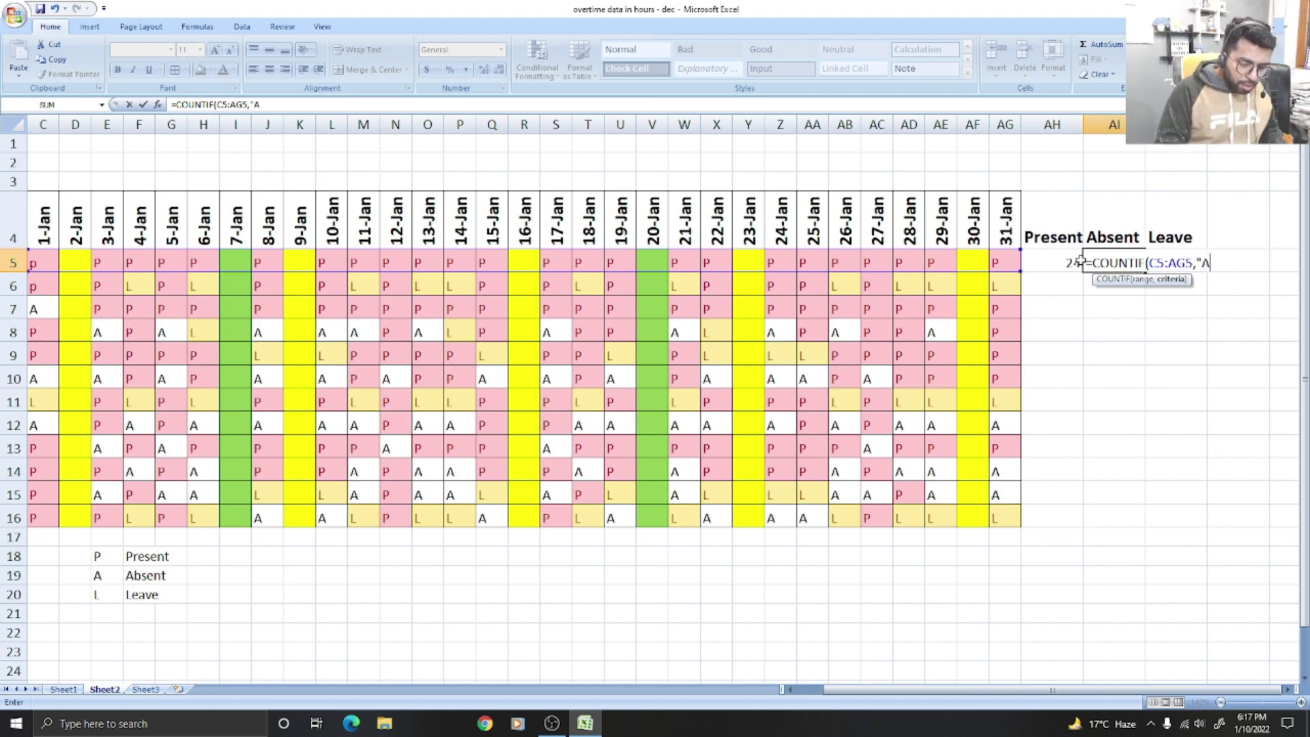
pyautogui.press('Return')
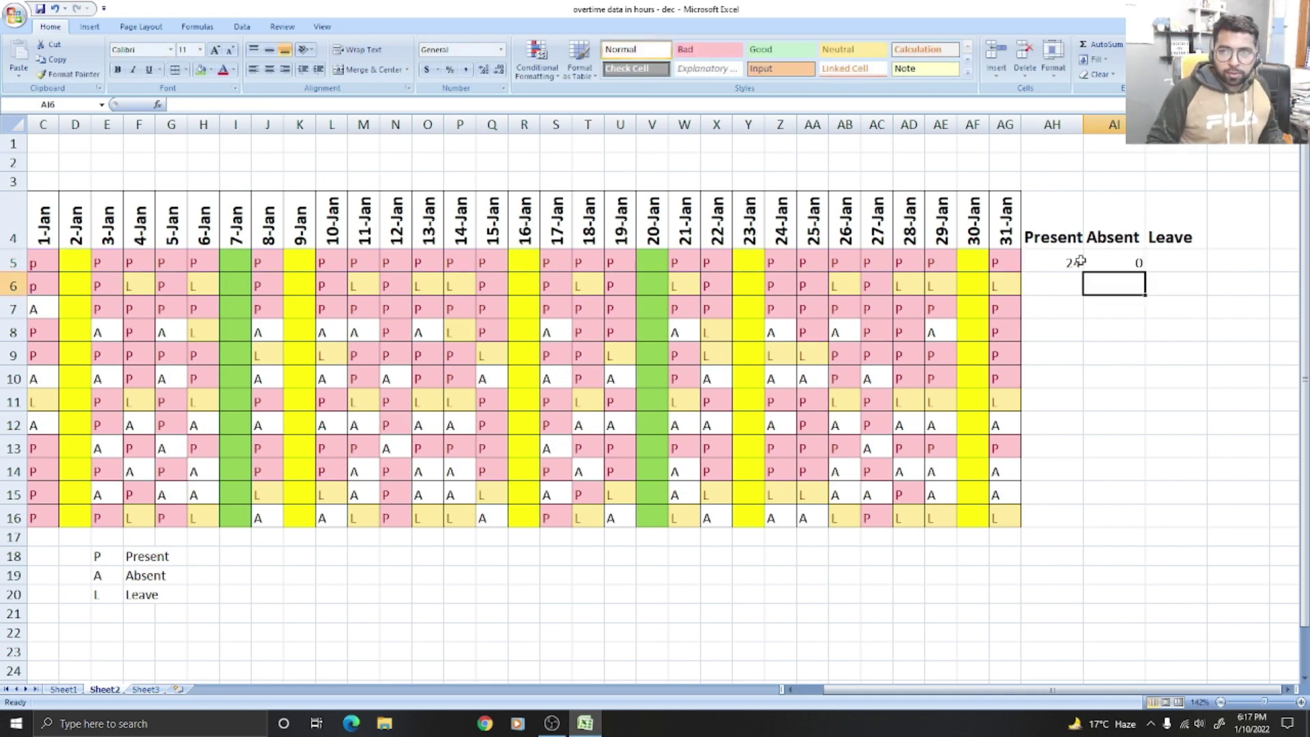
# Count the first employee's leave days in AJ5 with a COUNTIF formula over C5:AG5 and the criterion "L"
pyautogui.click(1155, 258)
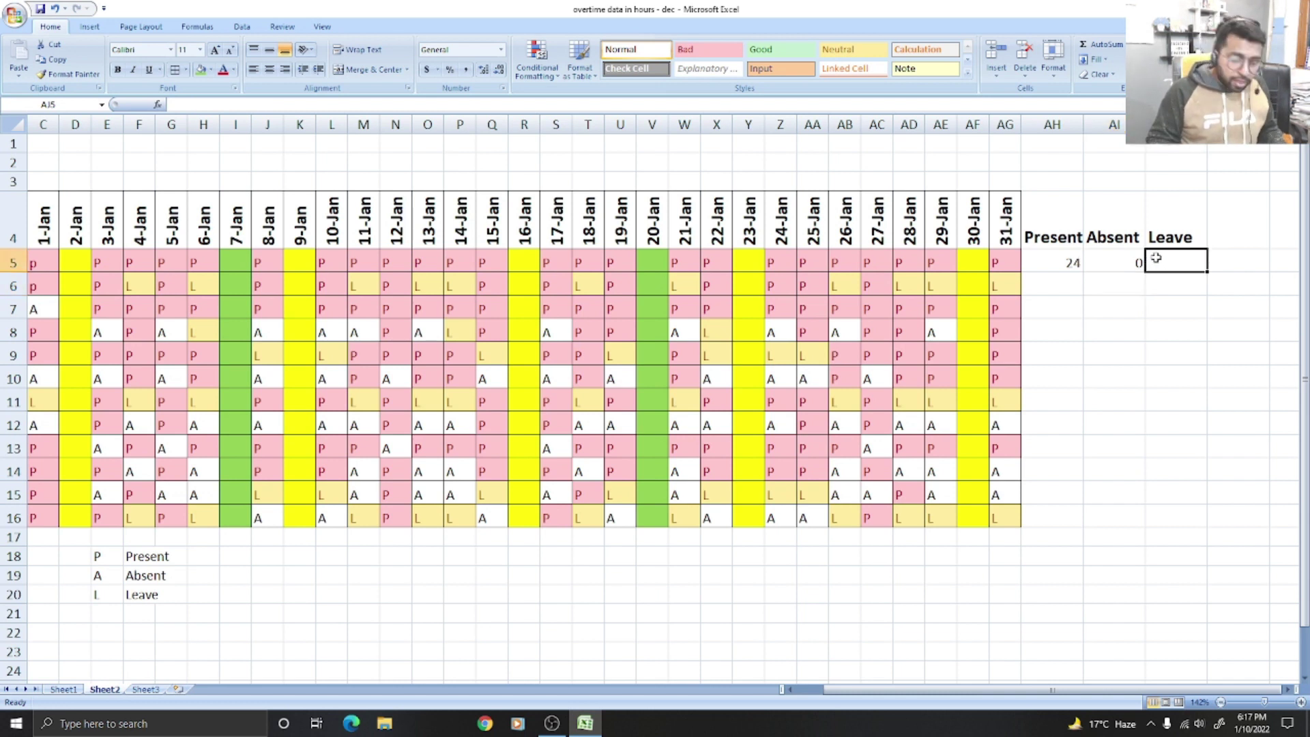
pyautogui.write('=')
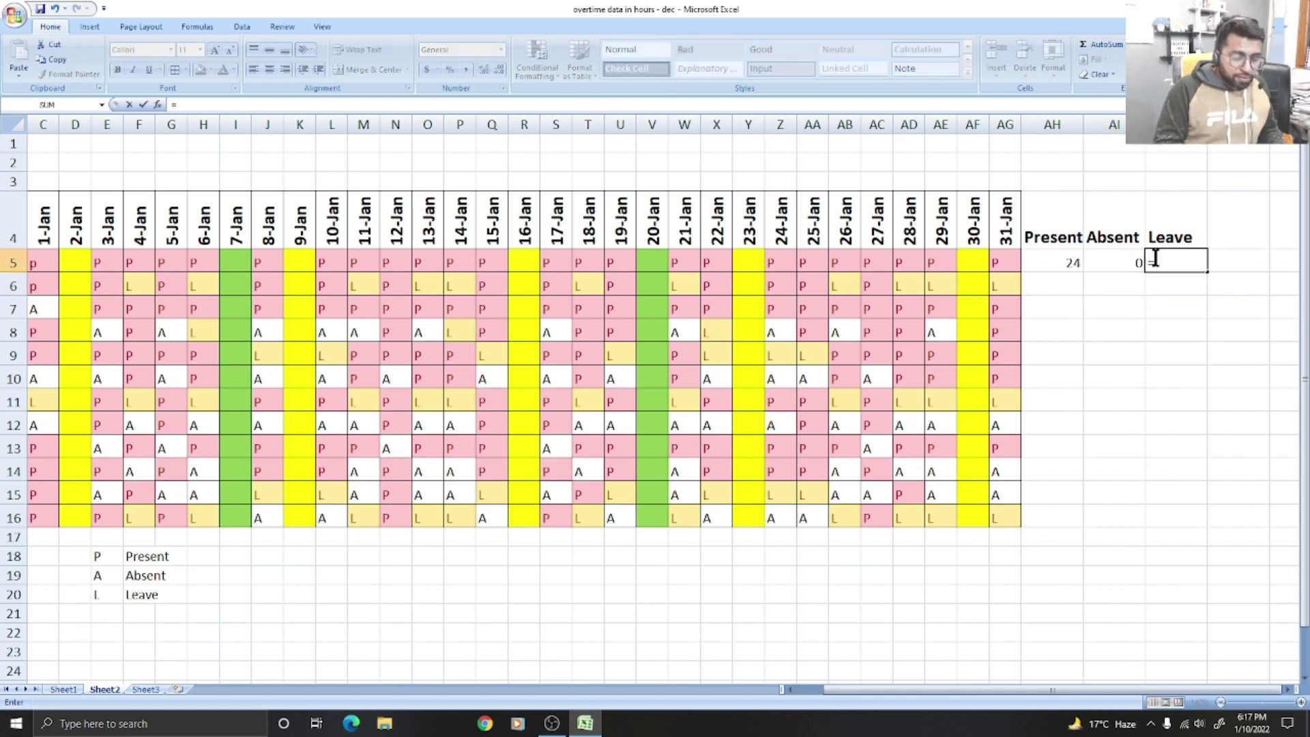
pyautogui.write('COU')
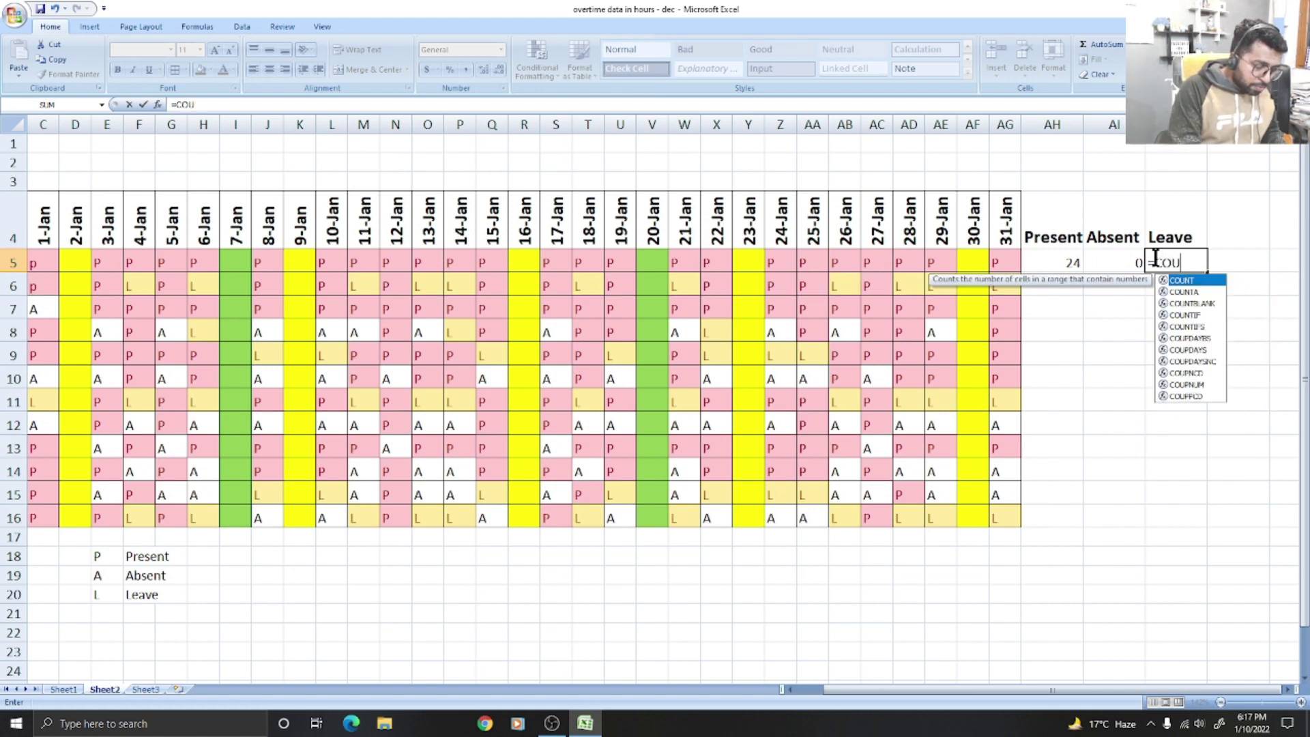
pyautogui.write('NTIF')
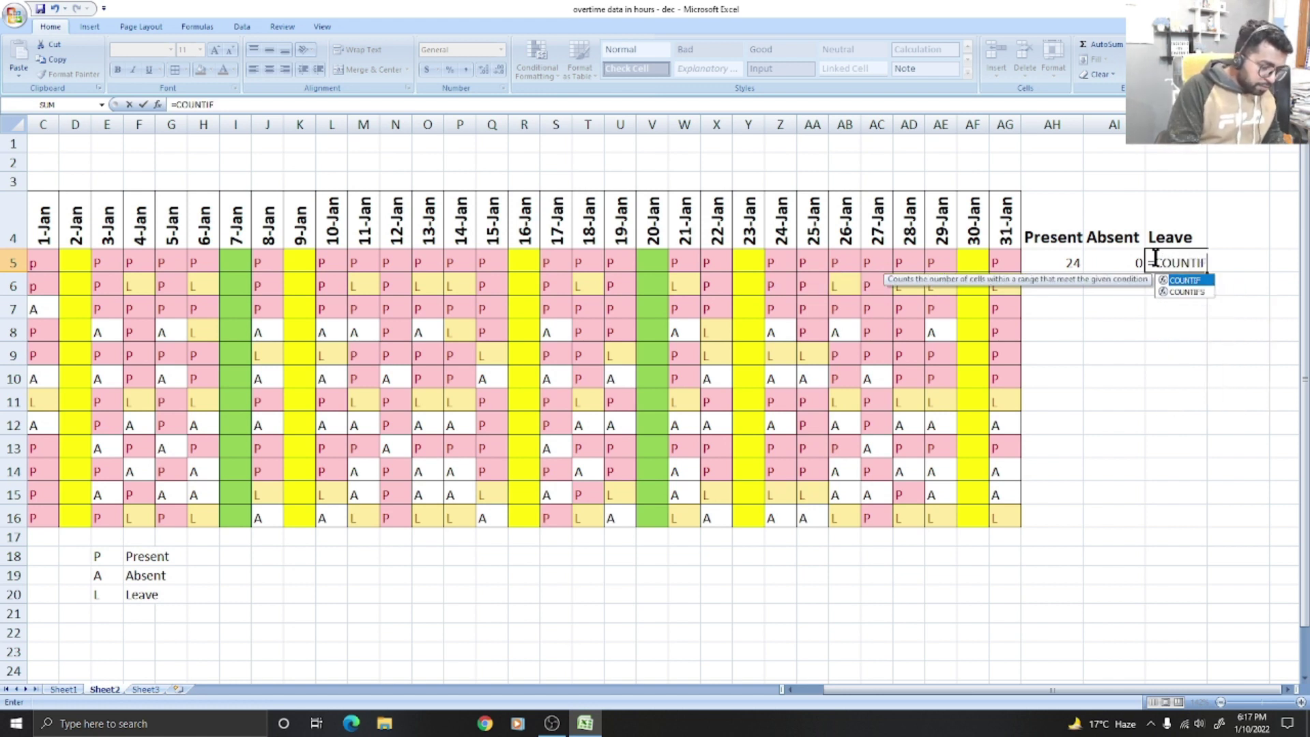
pyautogui.write('(')
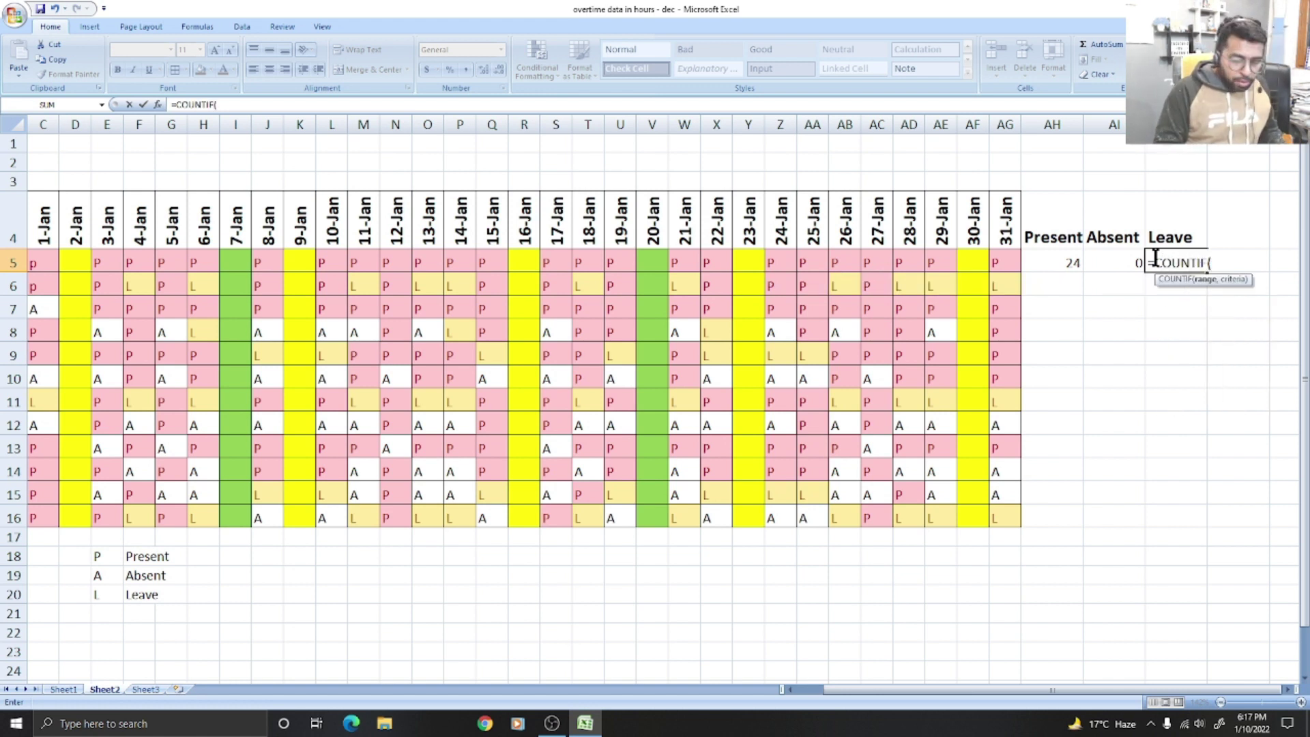
pyautogui.moveTo(39, 262); pyautogui.dragTo(979, 264)
pyautogui.write(',"L')
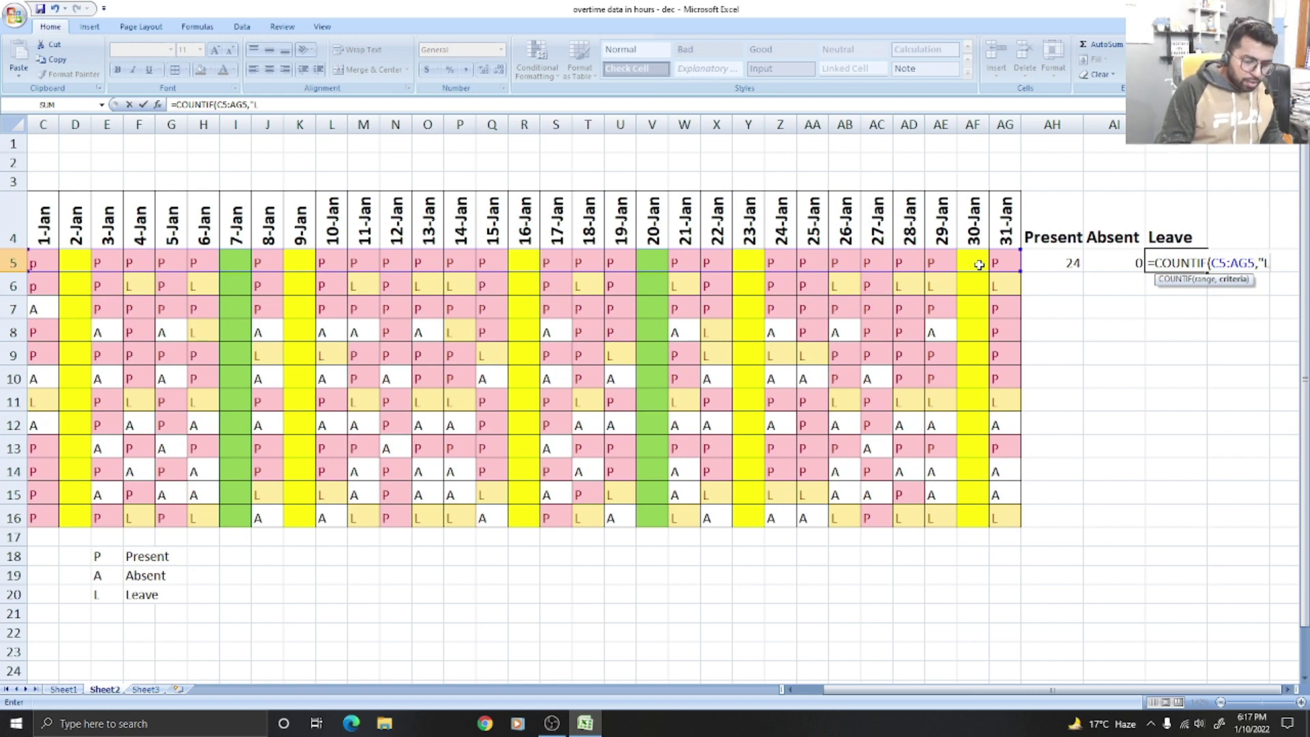
pyautogui.write('"')
pyautogui.press('Return')
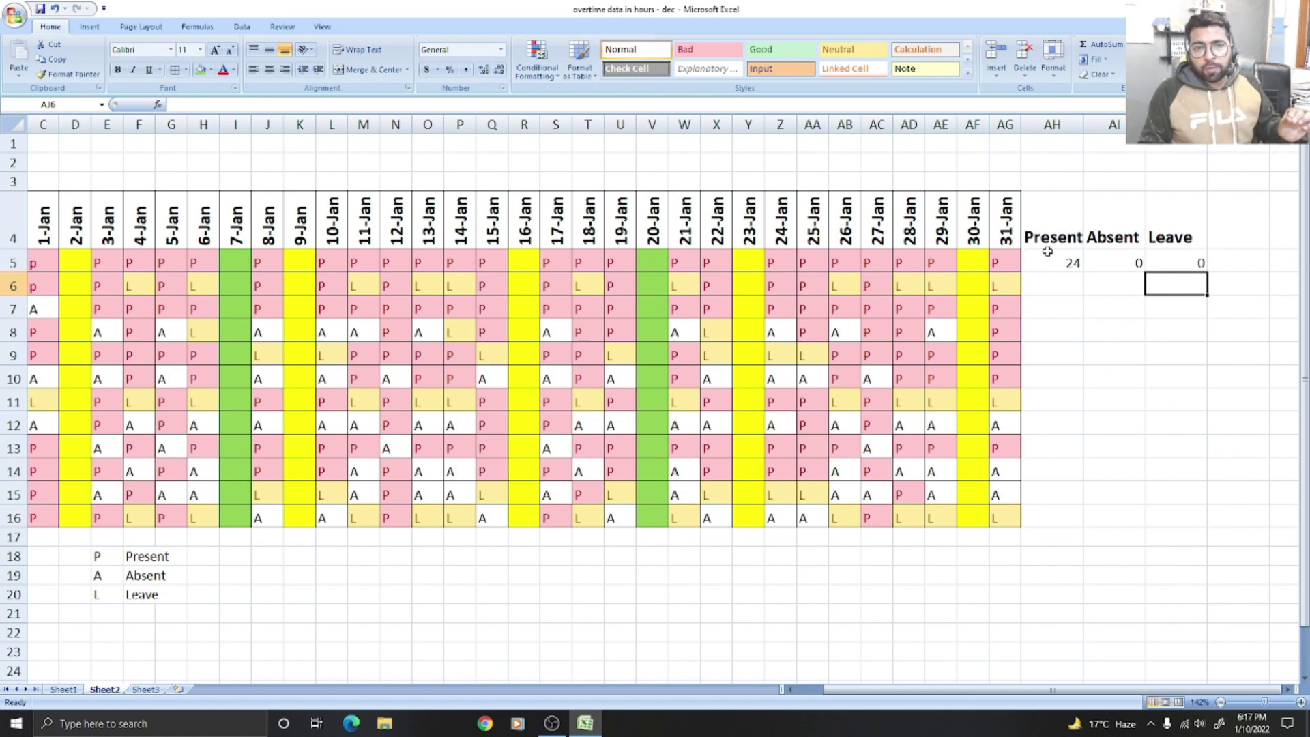
# Fill the Present, Absent and Leave formulas from AH5:AJ5 down to row 16 and make the totals in AH5:AJ16 bold
pyautogui.moveTo(1030, 255); pyautogui.dragTo(1212, 525)
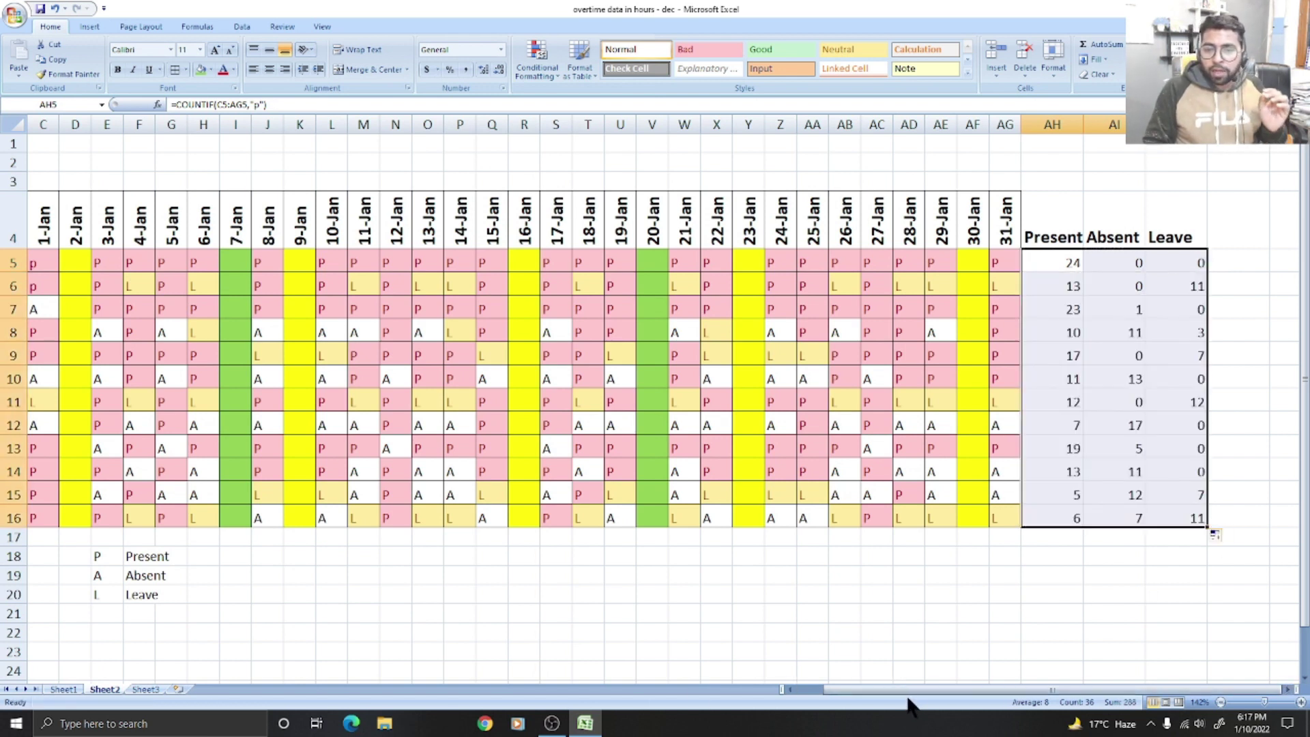
pyautogui.scroll(-1, 1049, 625)
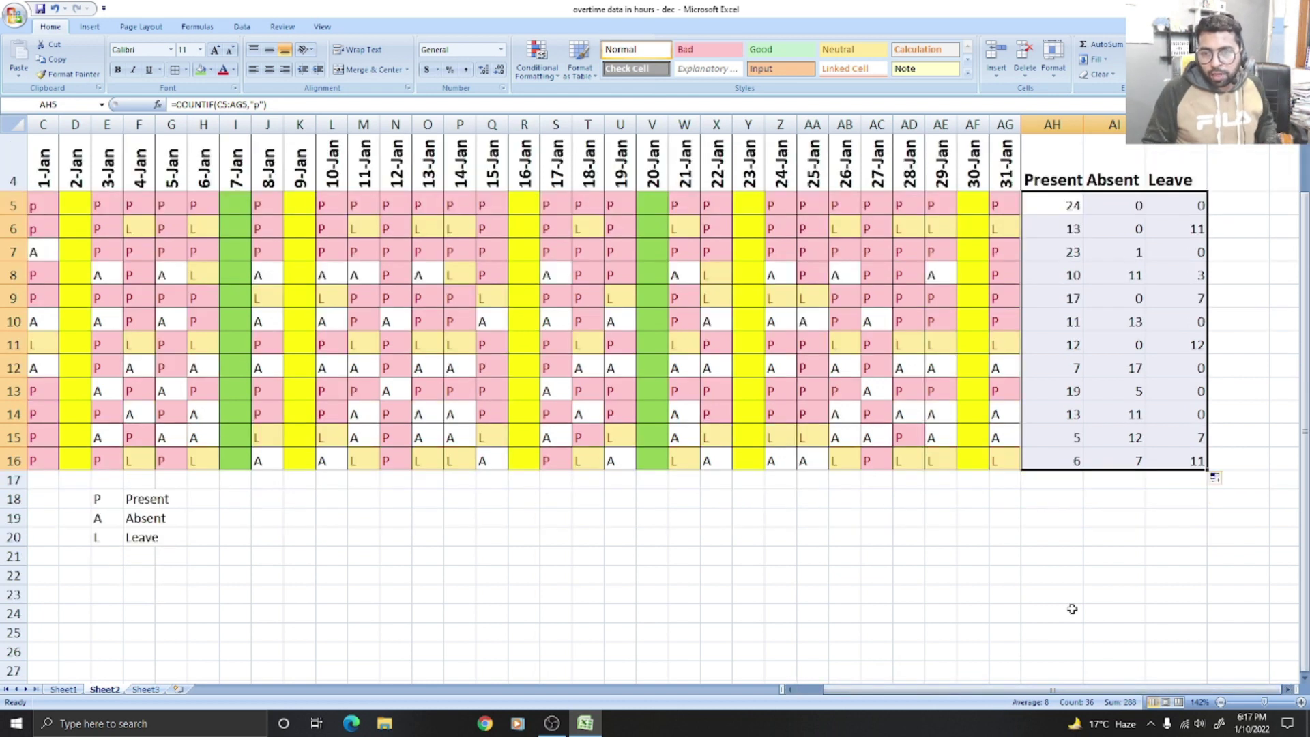
pyautogui.scroll(-2, 1073, 608)
pyautogui.moveTo(1036, 236); pyautogui.dragTo(1153, 447)
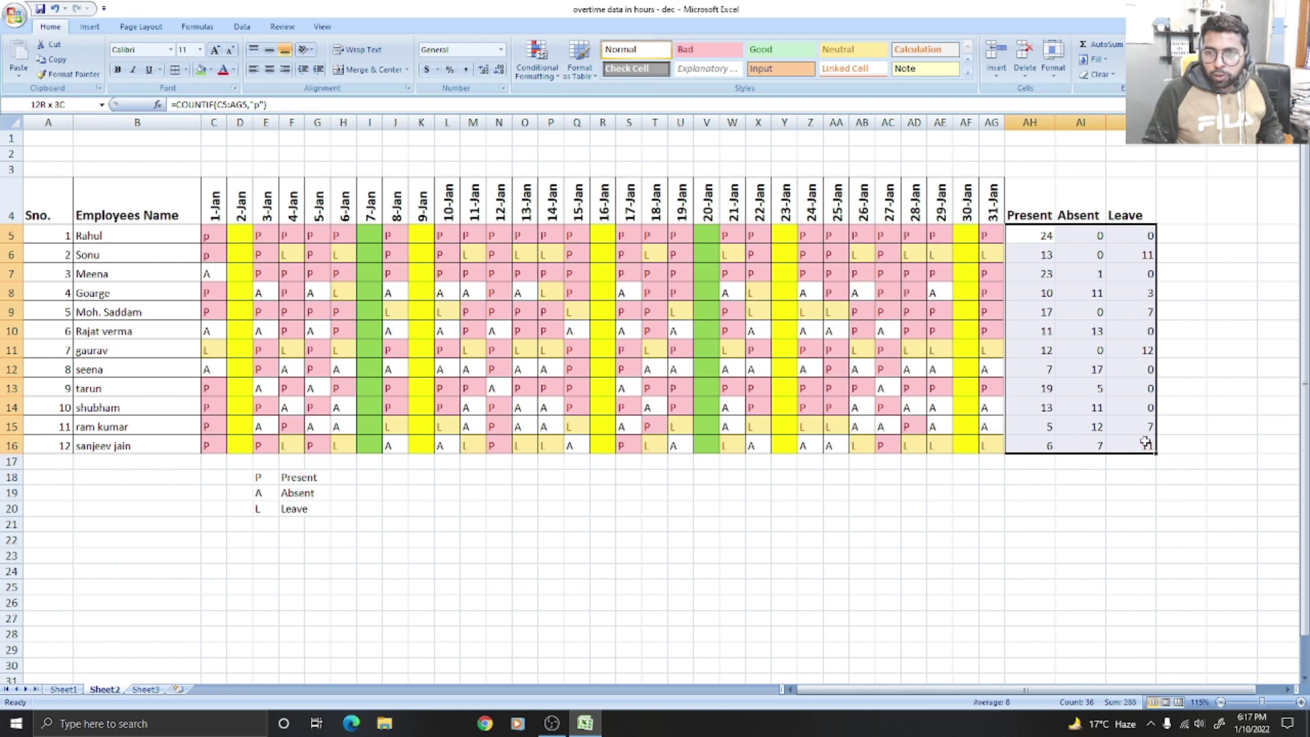
pyautogui.click(117, 69)
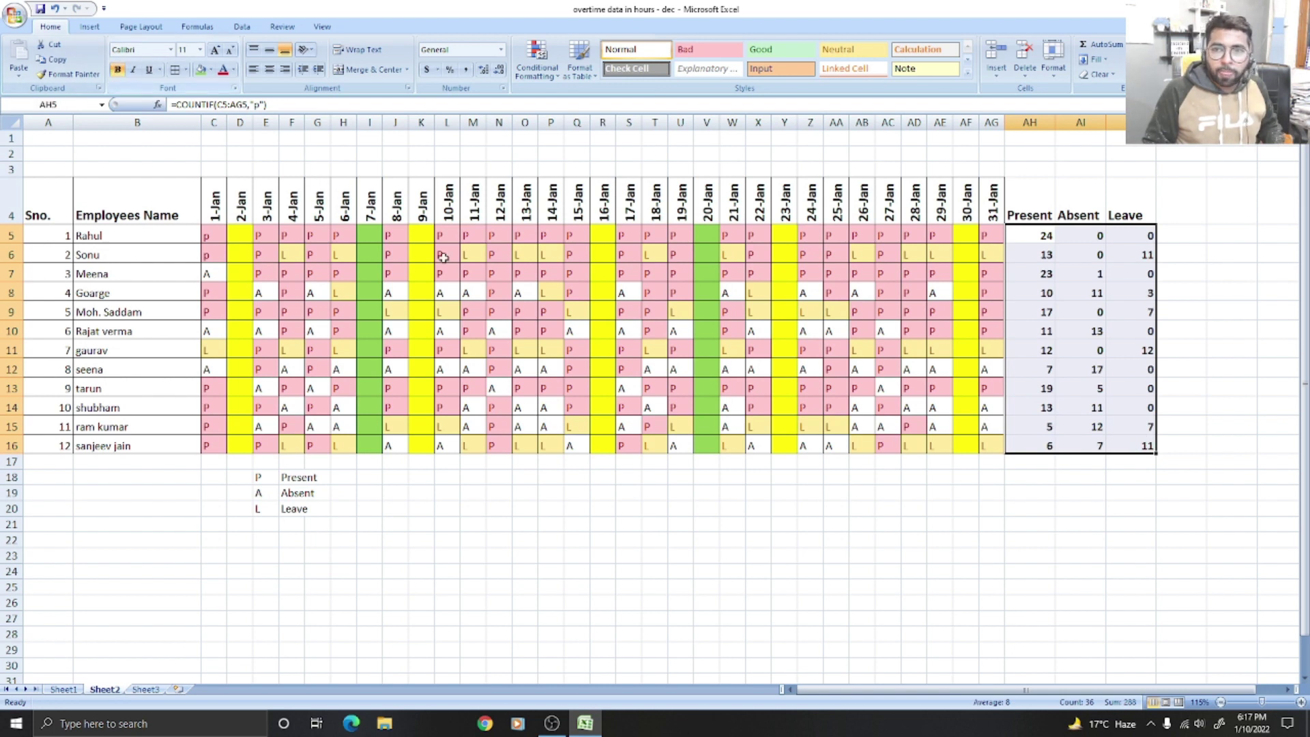
# Review the Present, Absent and Leave totals against the employee names in rows 5 to 7
pyautogui.click(1070, 522)
pyautogui.moveTo(1036, 240); pyautogui.dragTo(1033, 396)
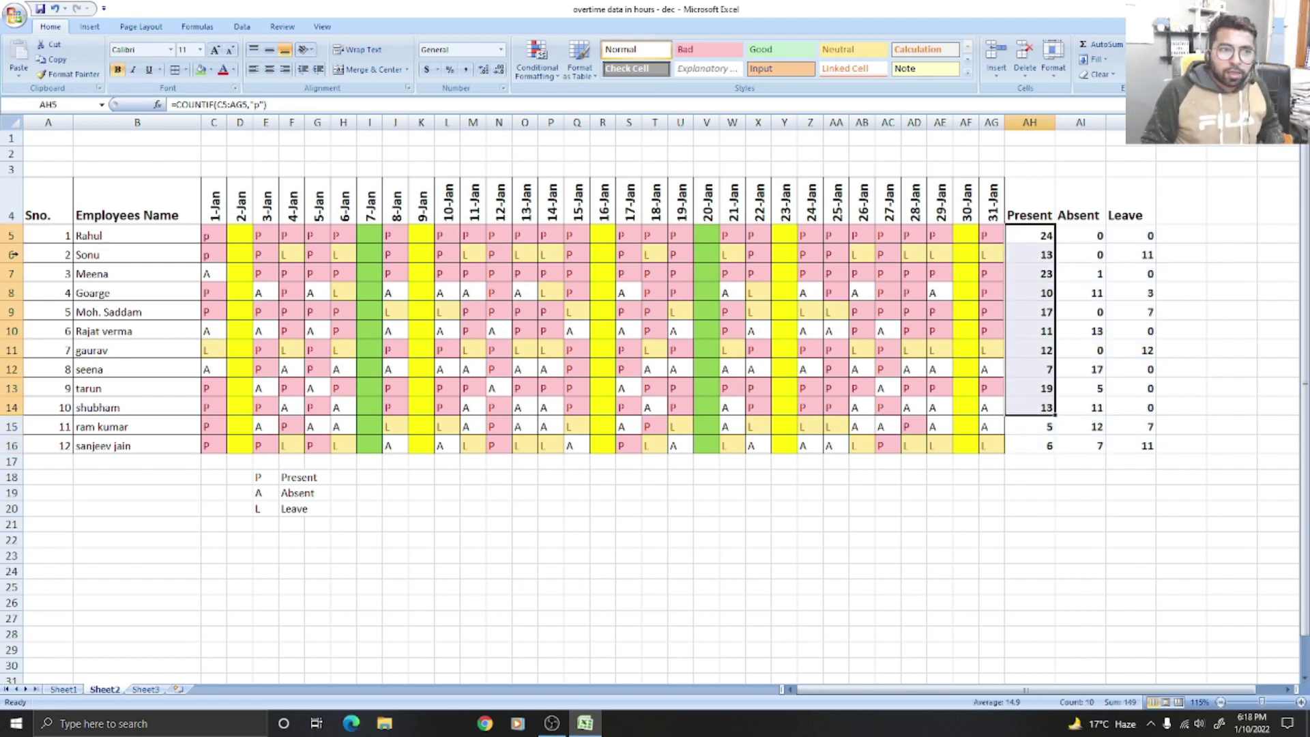
pyautogui.click(104, 242)
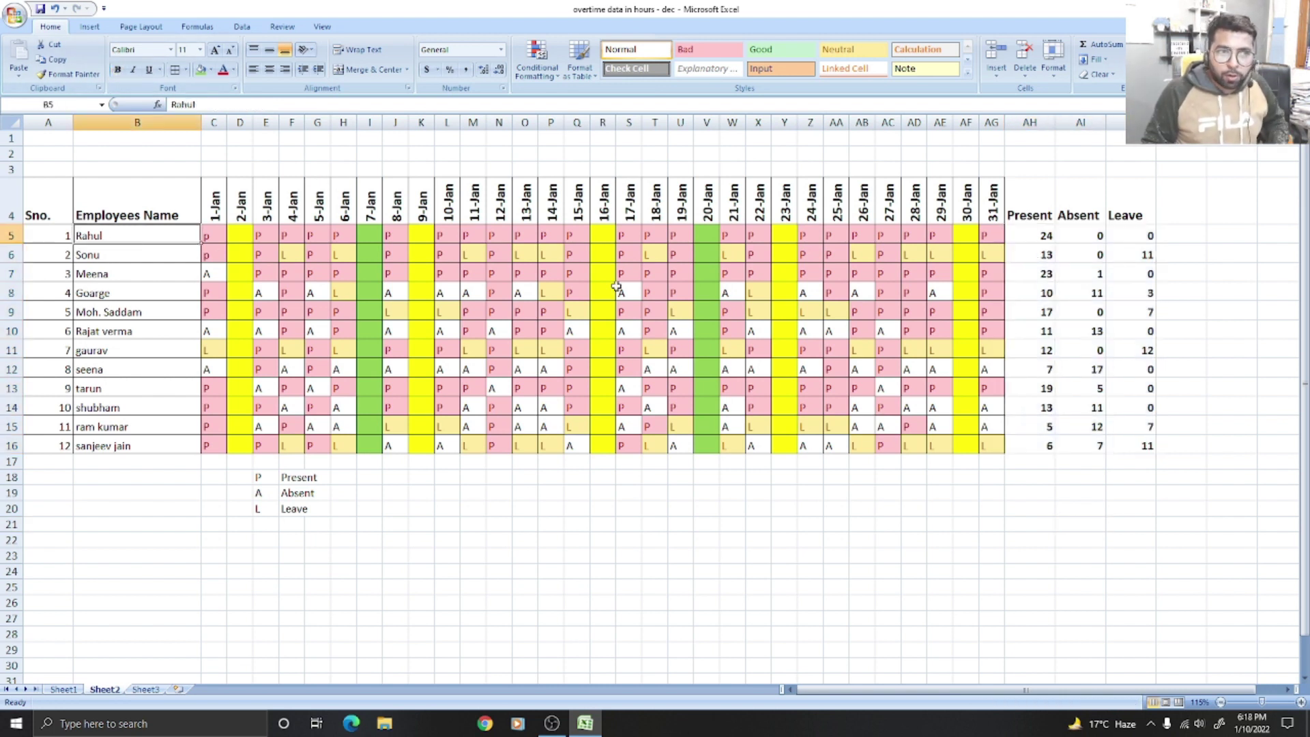
pyautogui.click(1031, 236)
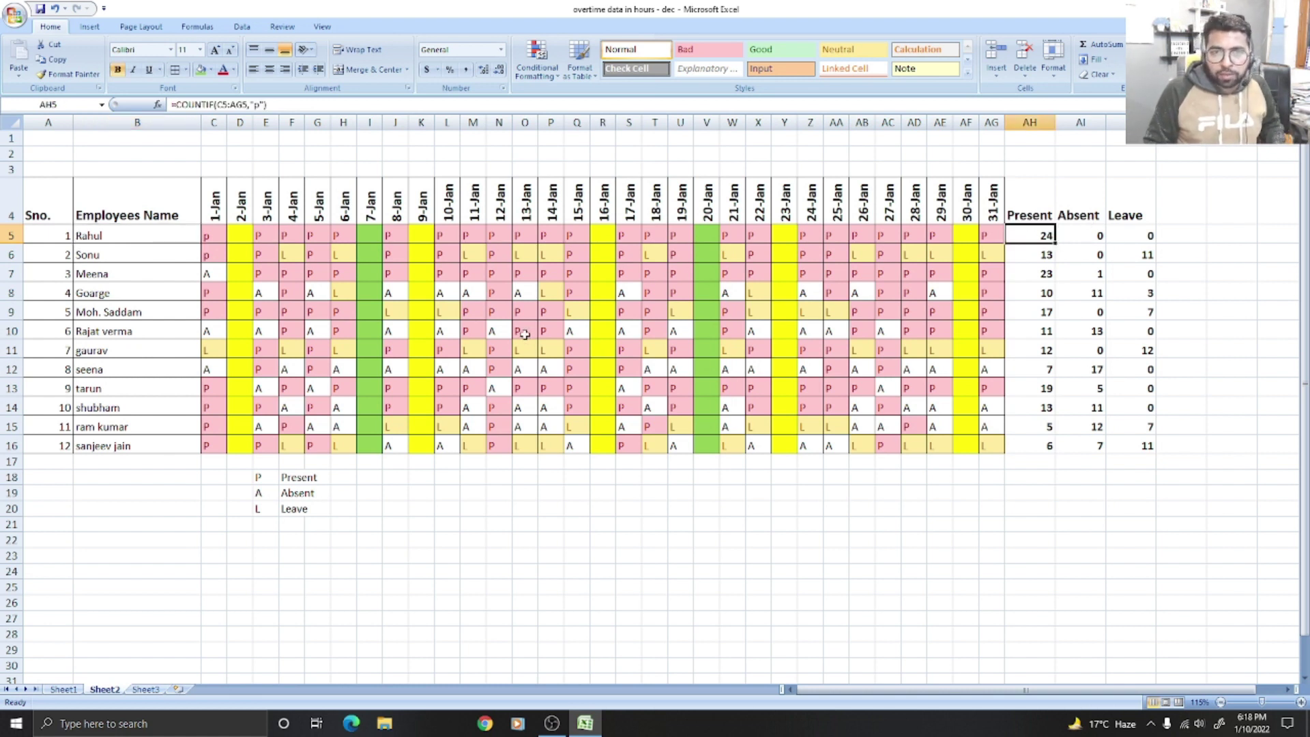
pyautogui.click(139, 258)
pyautogui.click(1051, 255)
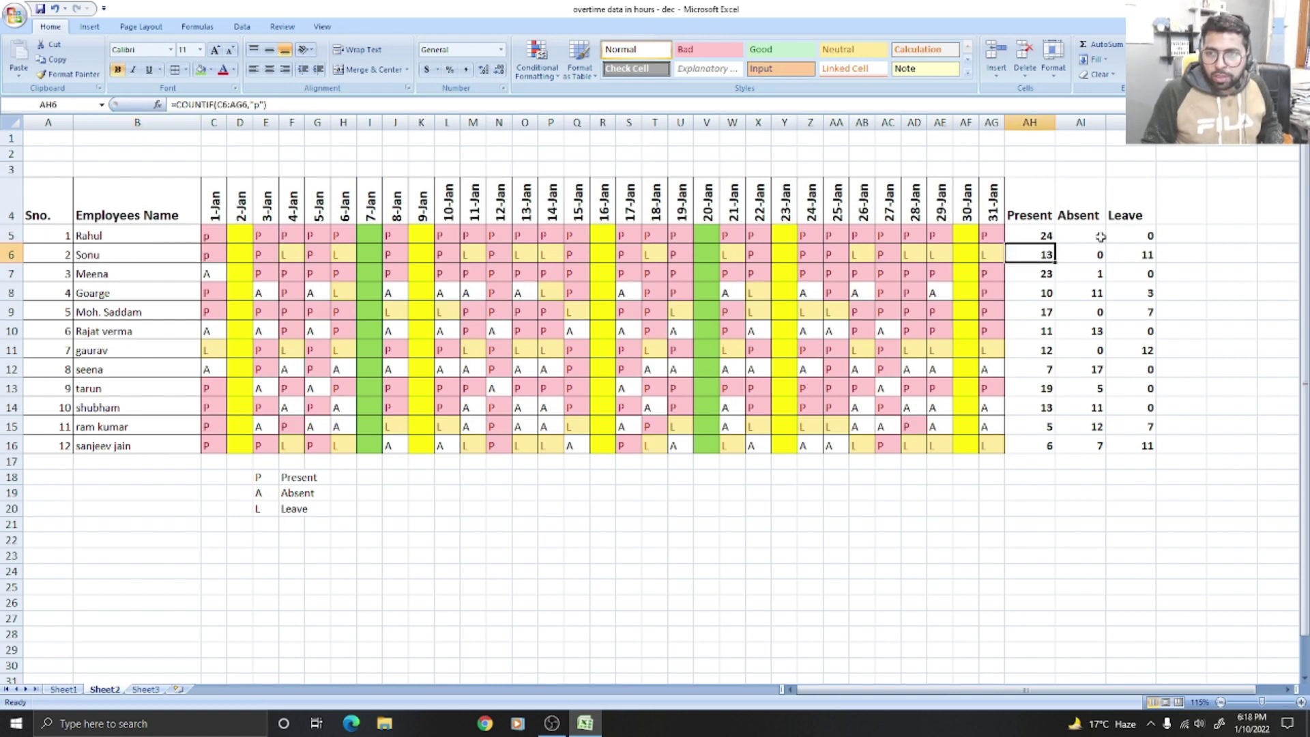
pyautogui.click(1160, 258)
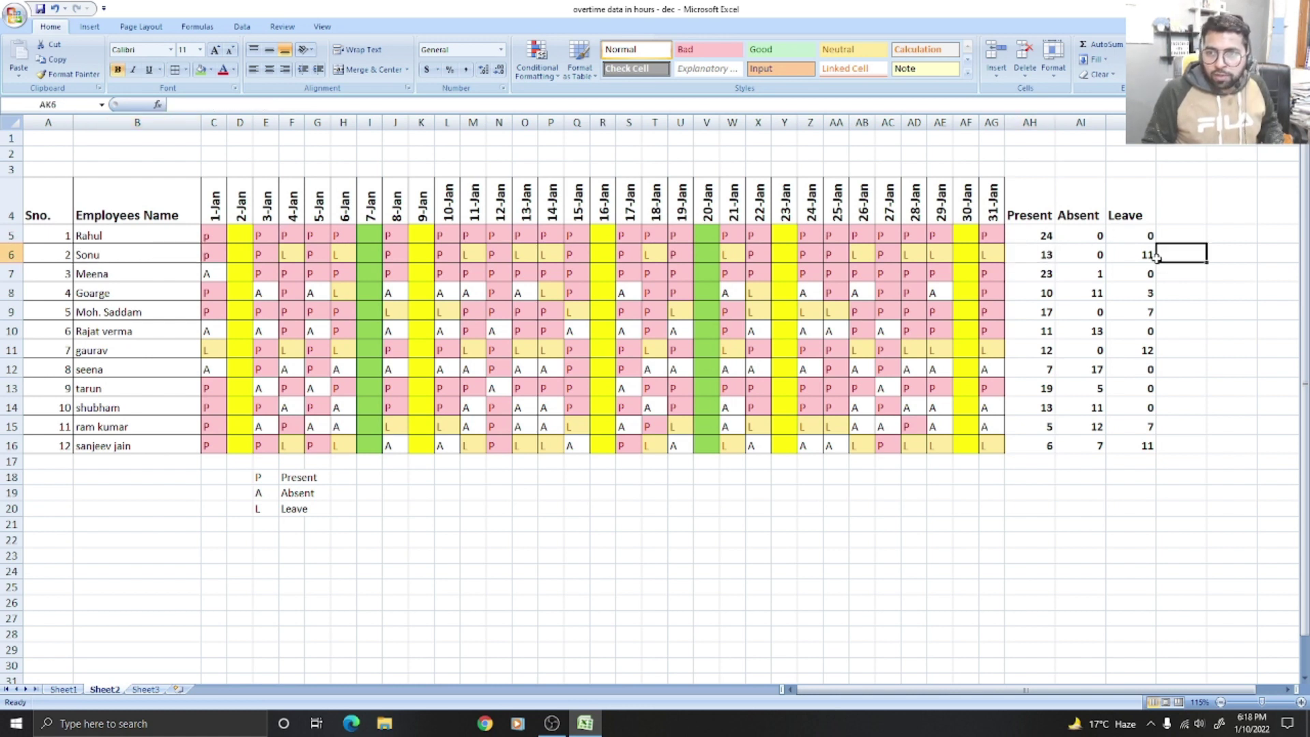
pyautogui.click(116, 296)
pyautogui.click(1050, 275)
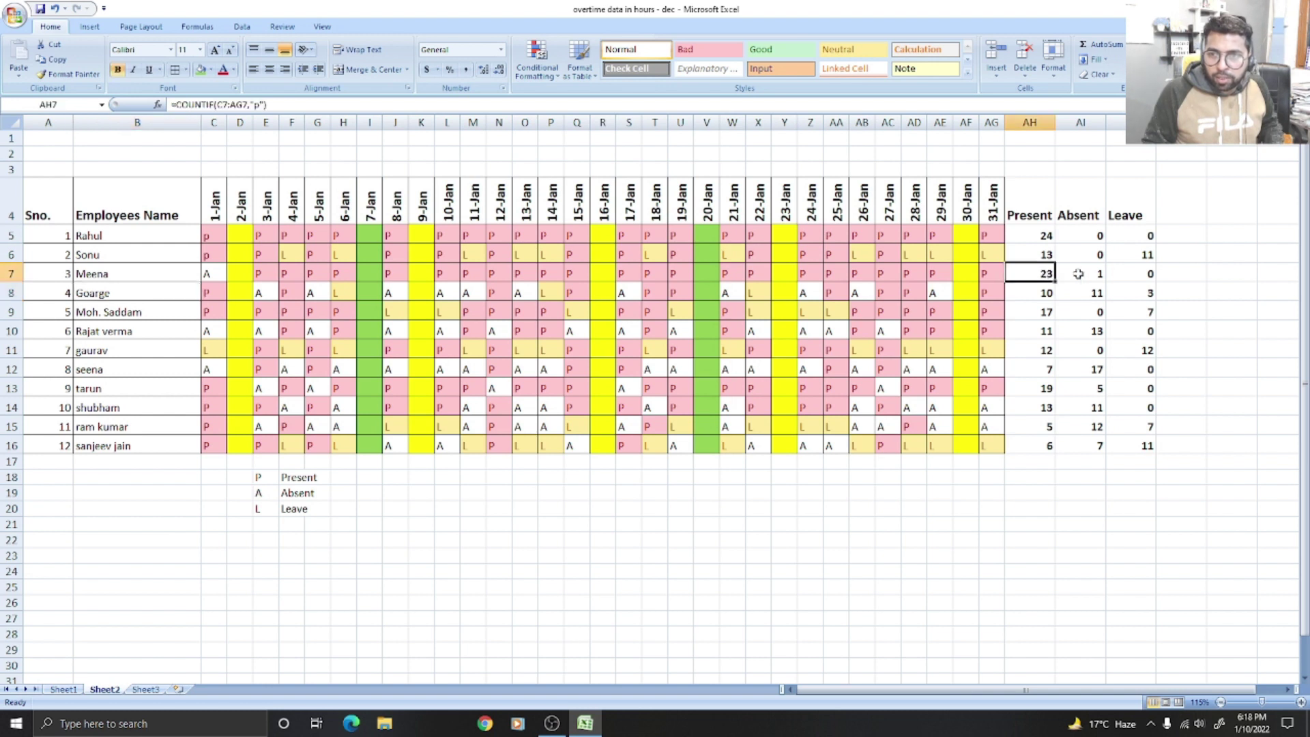
pyautogui.click(1086, 275)
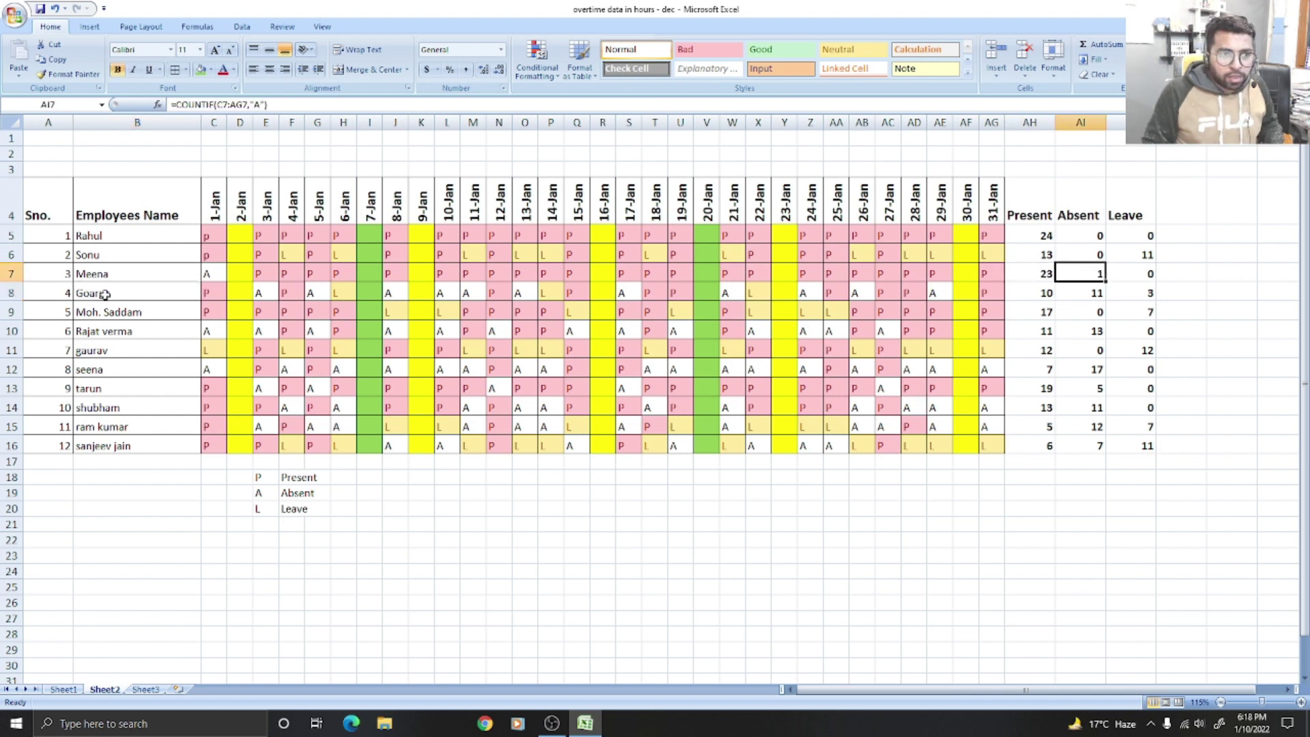
# Check the attendance totals of the employees in rows 9 and 12
pyautogui.click(109, 318)
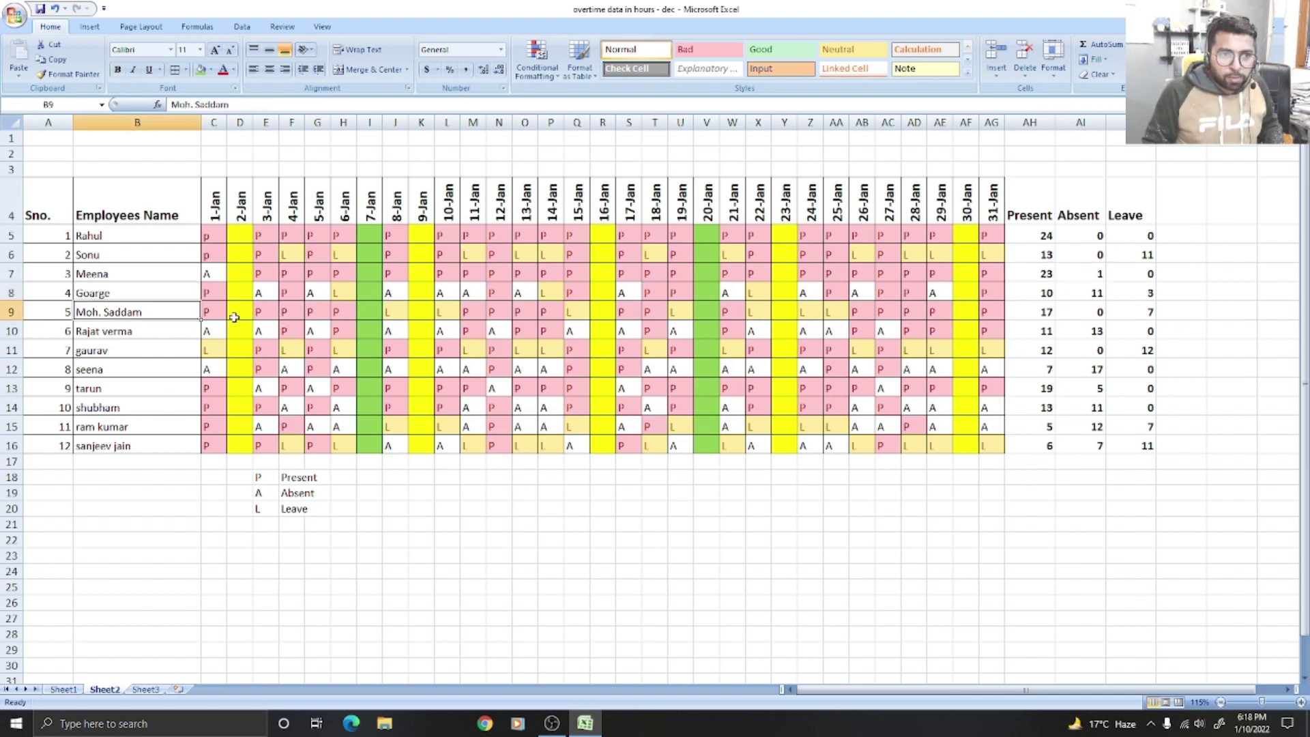
pyautogui.click(1043, 325)
pyautogui.click(1097, 315)
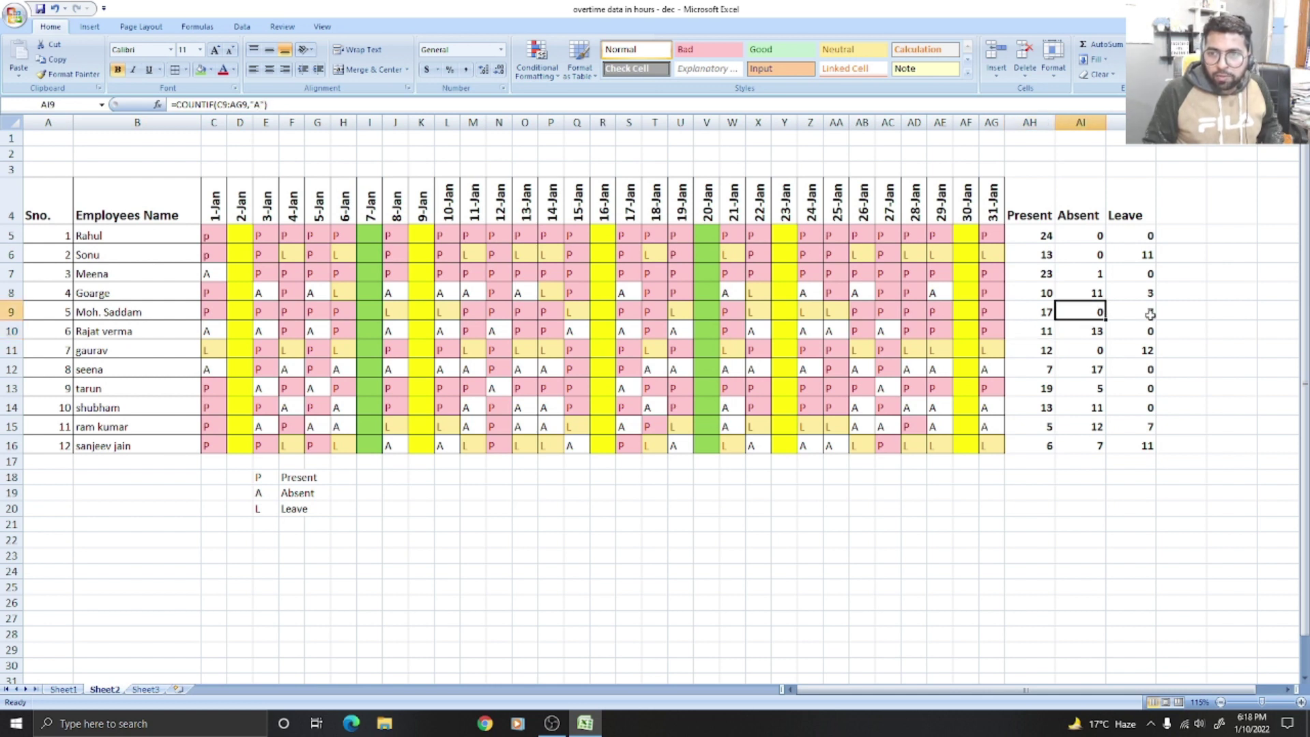
pyautogui.click(1148, 316)
pyautogui.click(1168, 313)
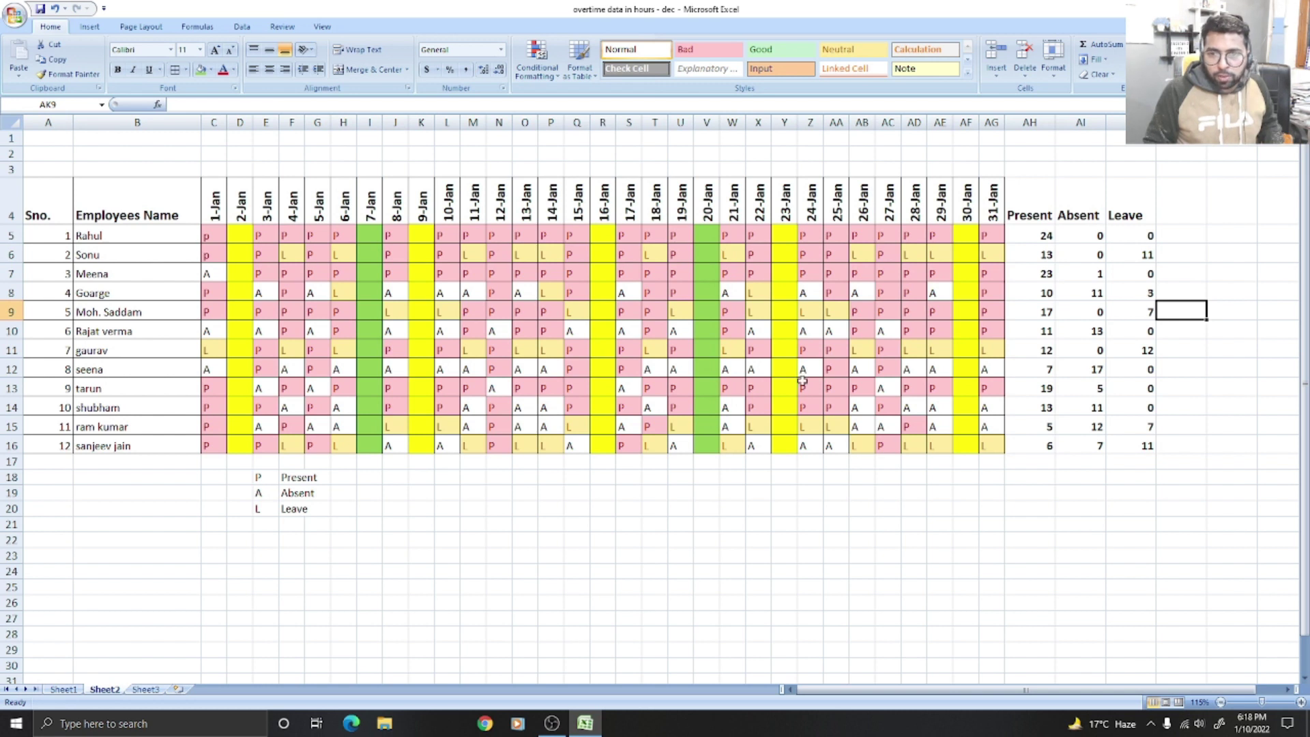
pyautogui.click(103, 370)
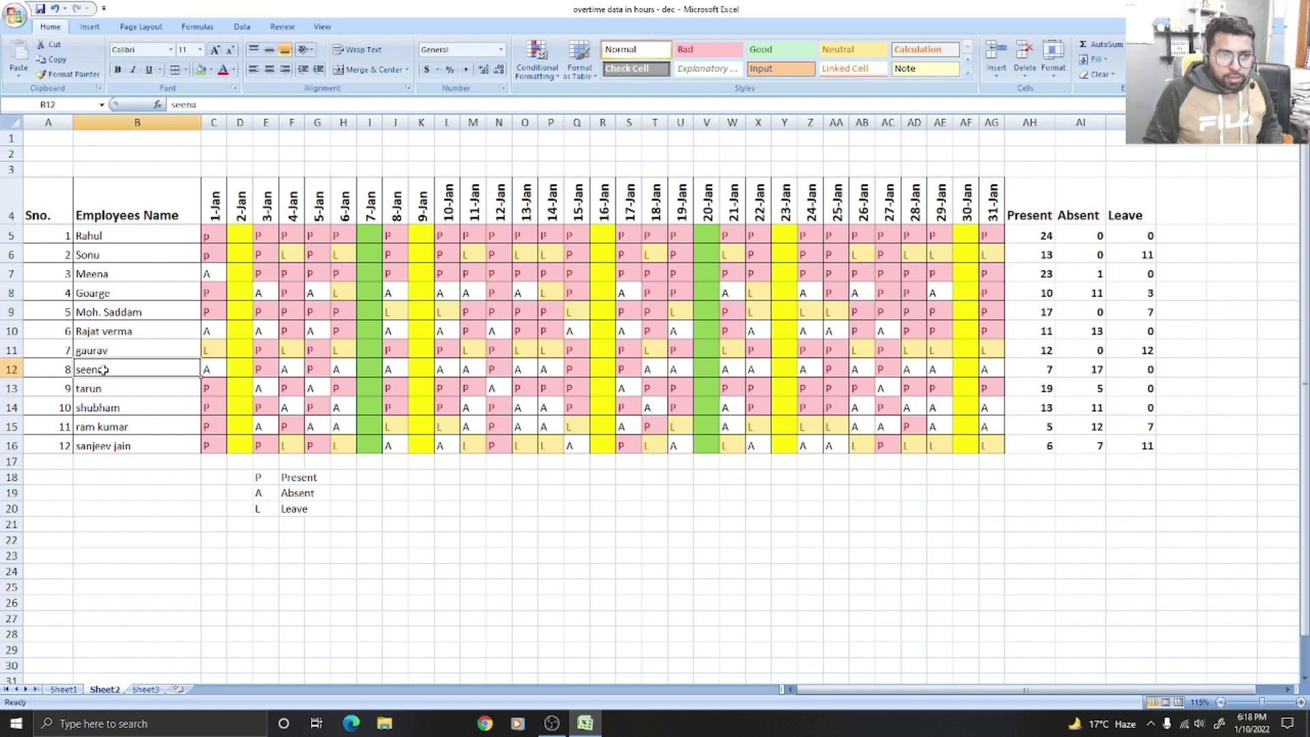
pyautogui.click(1046, 372)
pyautogui.click(1106, 370)
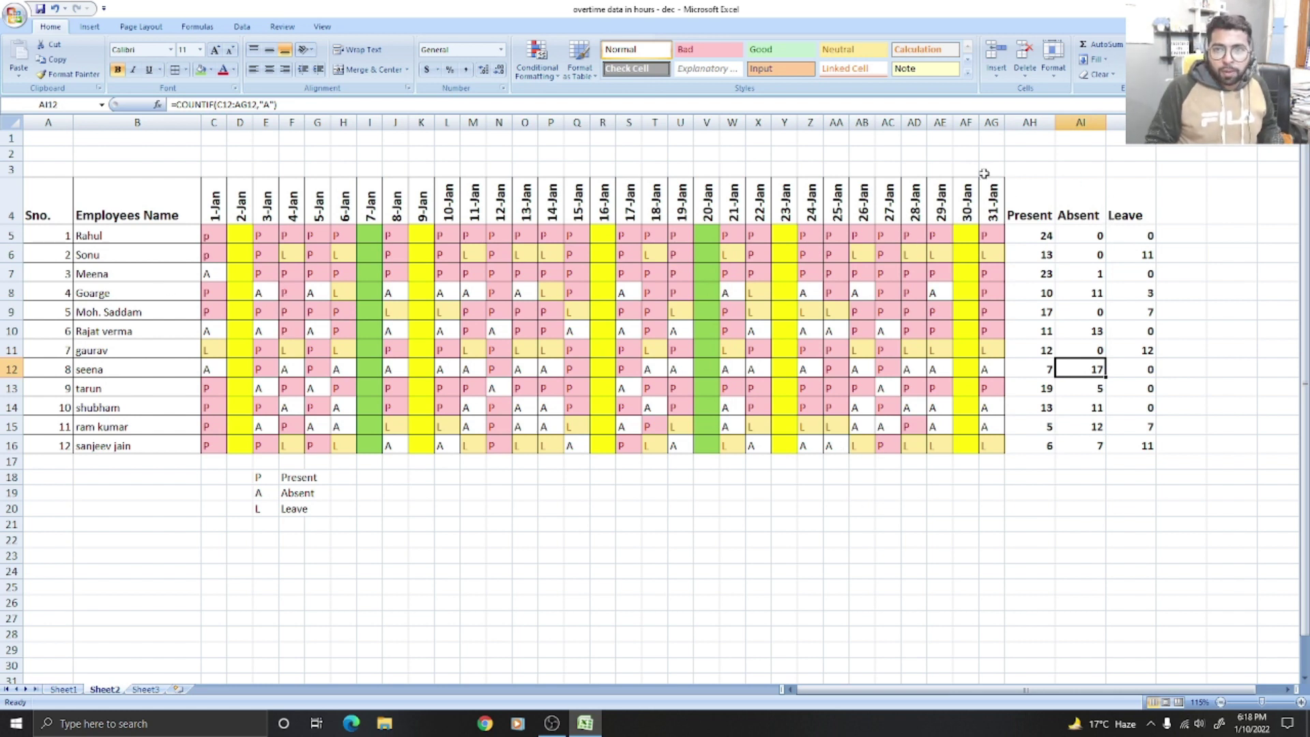
# Rotate the Present, Absent and Leave headers in AH4:AJ4 upward to match the date headers
pyautogui.moveTo(1021, 192); pyautogui.dragTo(1129, 212)
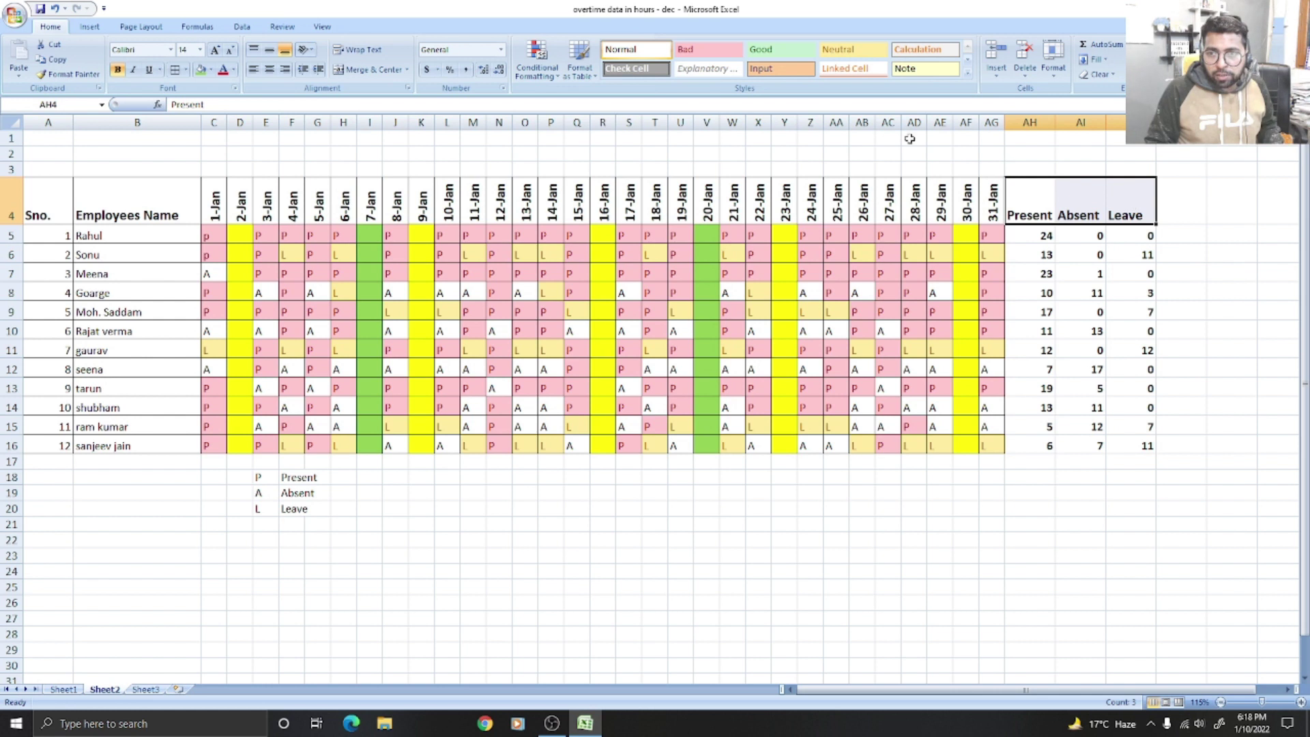
pyautogui.click(304, 50)
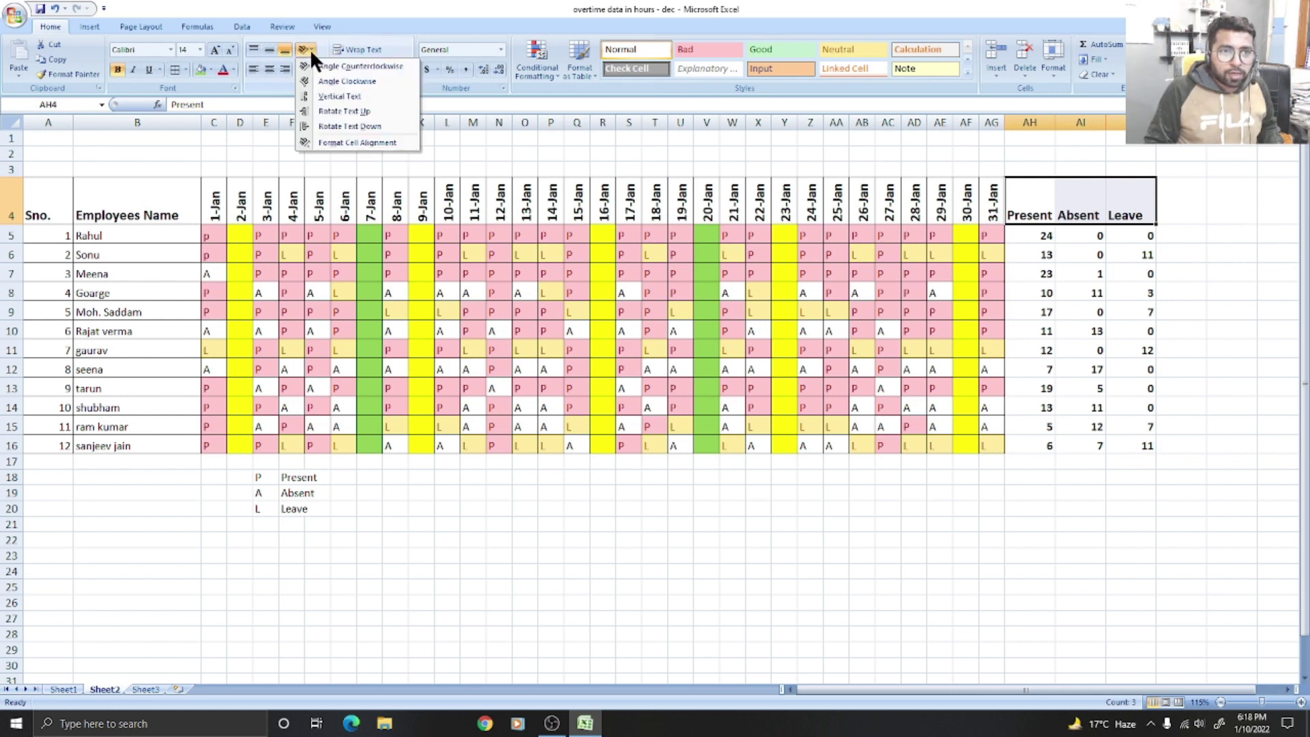
pyautogui.click(314, 111)
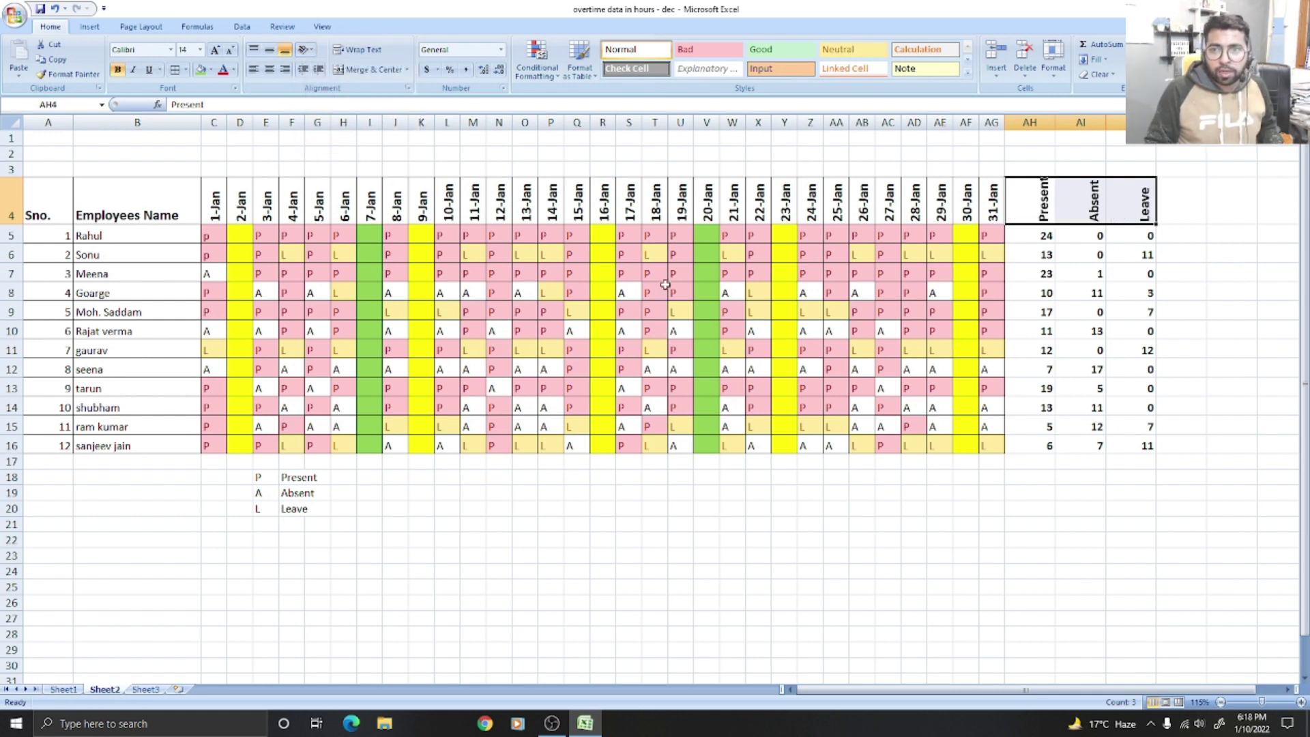
pyautogui.click(607, 264)
# Fill the whole header row A4:AJ4 with grey
pyautogui.click(41, 203)
pyautogui.moveTo(82, 202); pyautogui.dragTo(1146, 205)
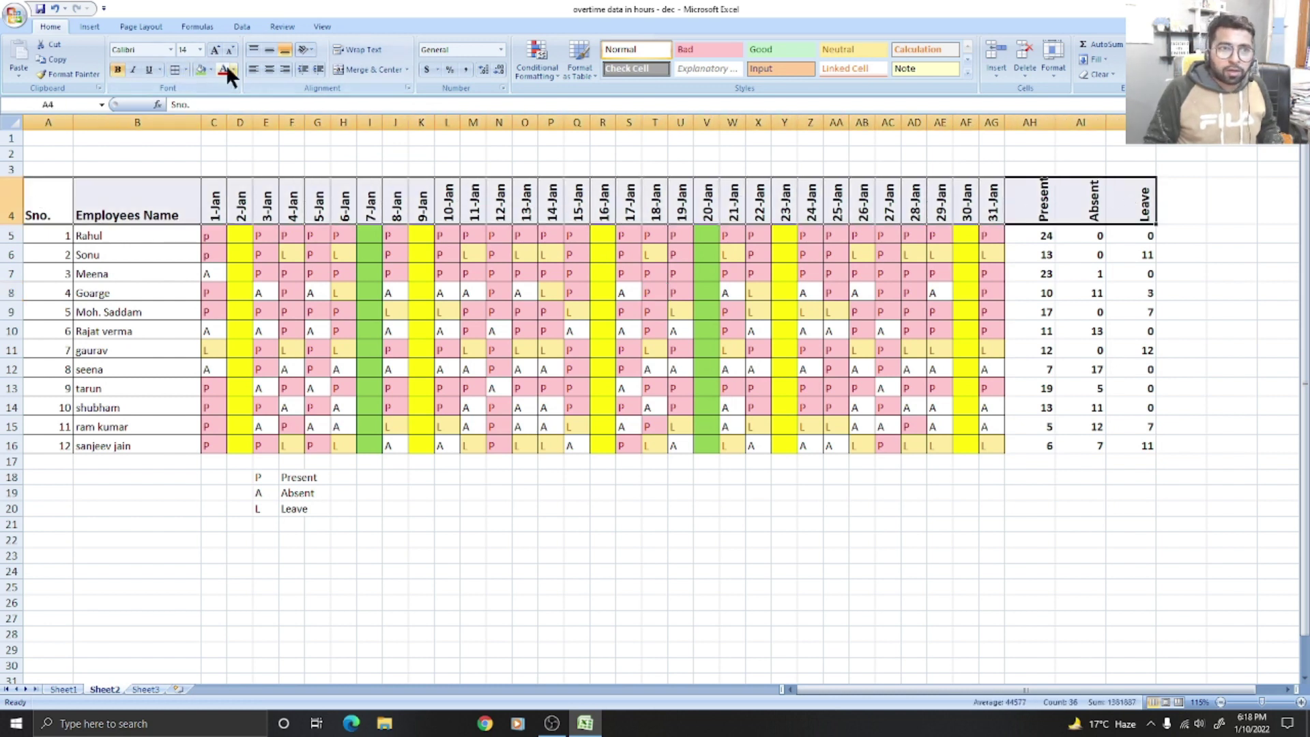
pyautogui.click(208, 69)
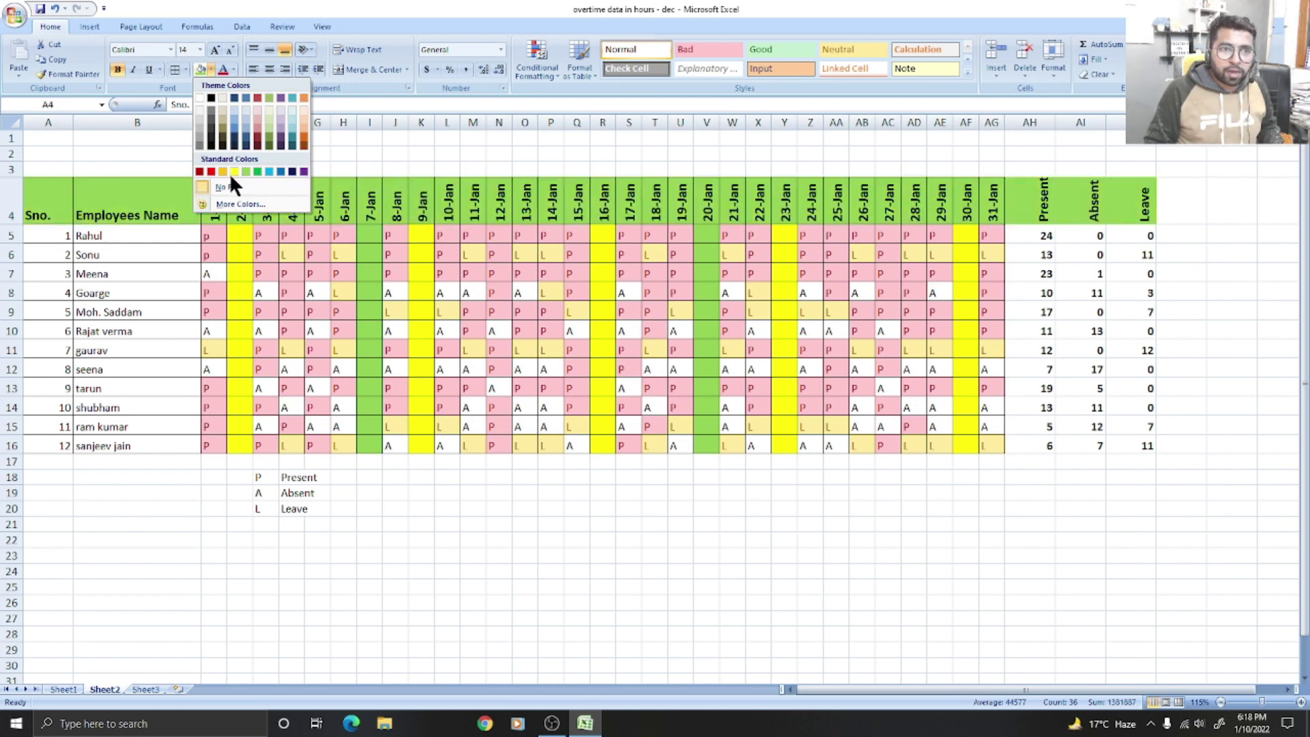
pyautogui.click(198, 124)
pyautogui.click(841, 494)
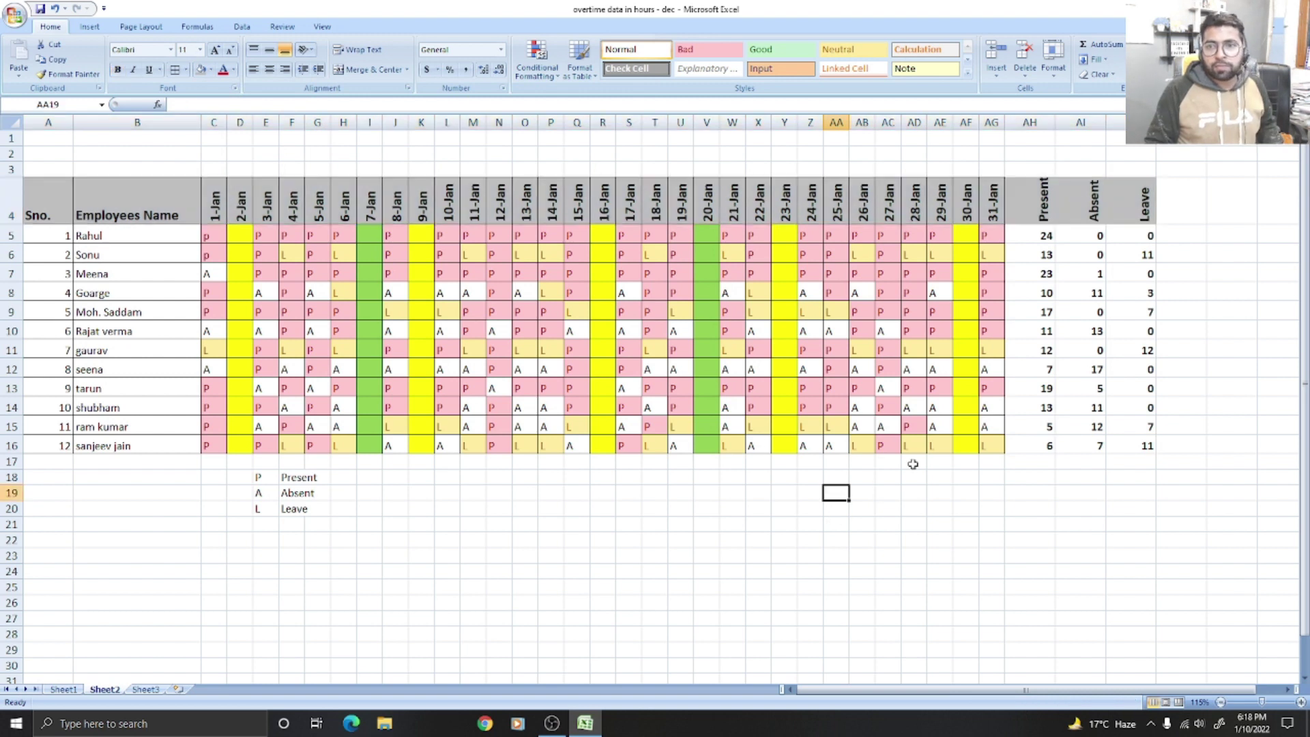
# Apply all borders to the Present, Absent and Leave block AH4:AJ16
pyautogui.moveTo(1020, 204); pyautogui.dragTo(1097, 445)
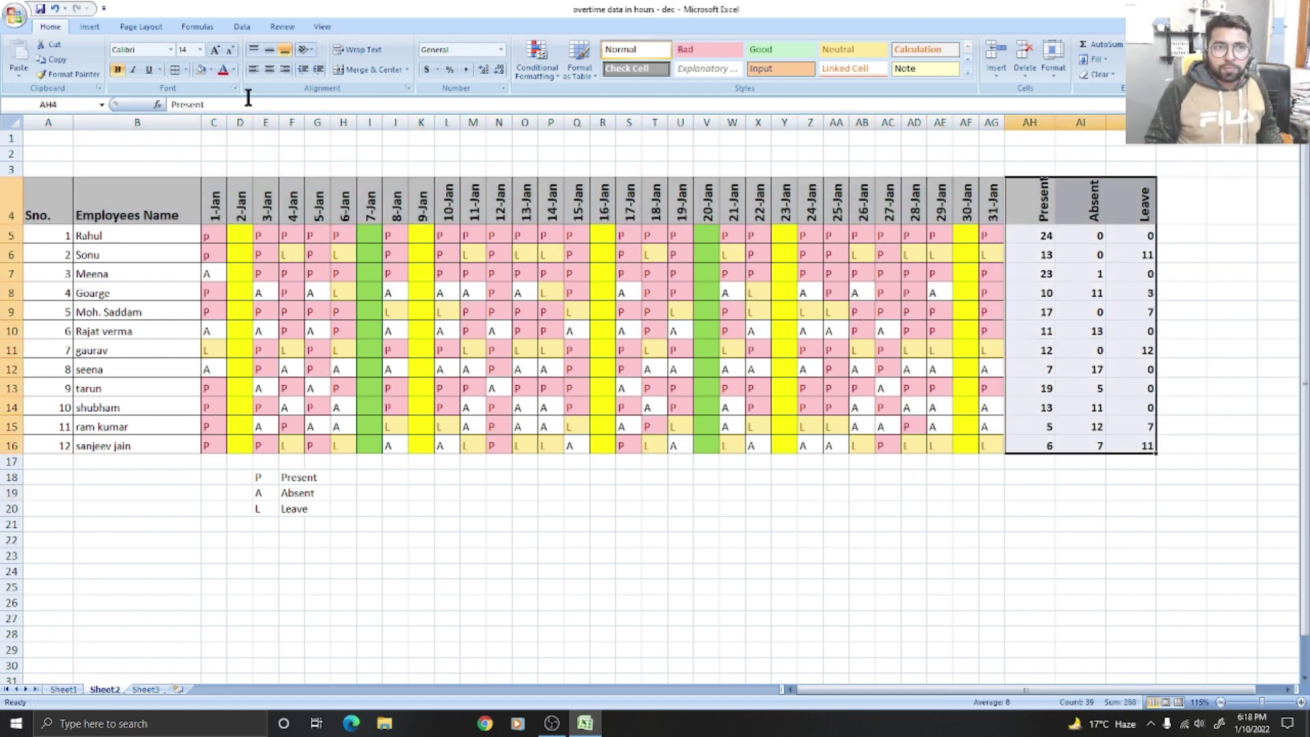
pyautogui.click(174, 70)
pyautogui.click(679, 555)
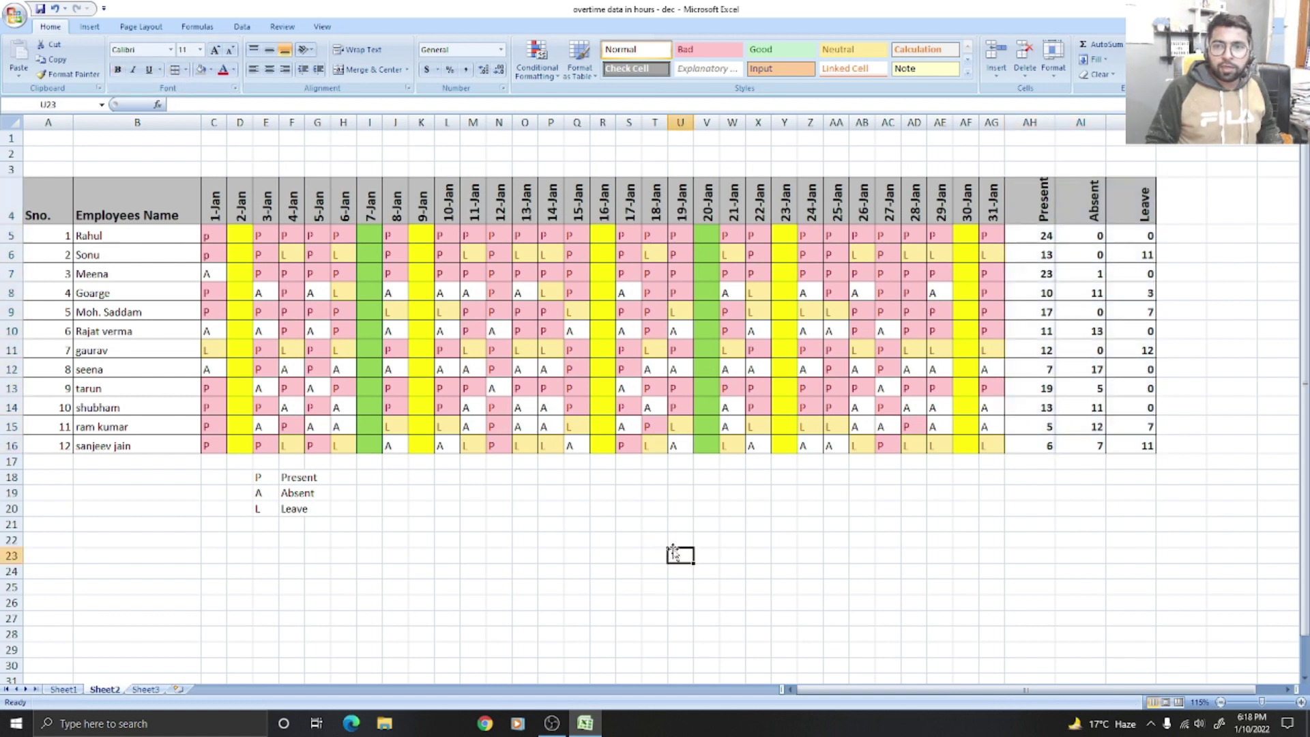
# Enter the title "Attendence Chart" in N2 and merge and centre it across C2:AJ2
pyautogui.scroll(-3, 474, 453)
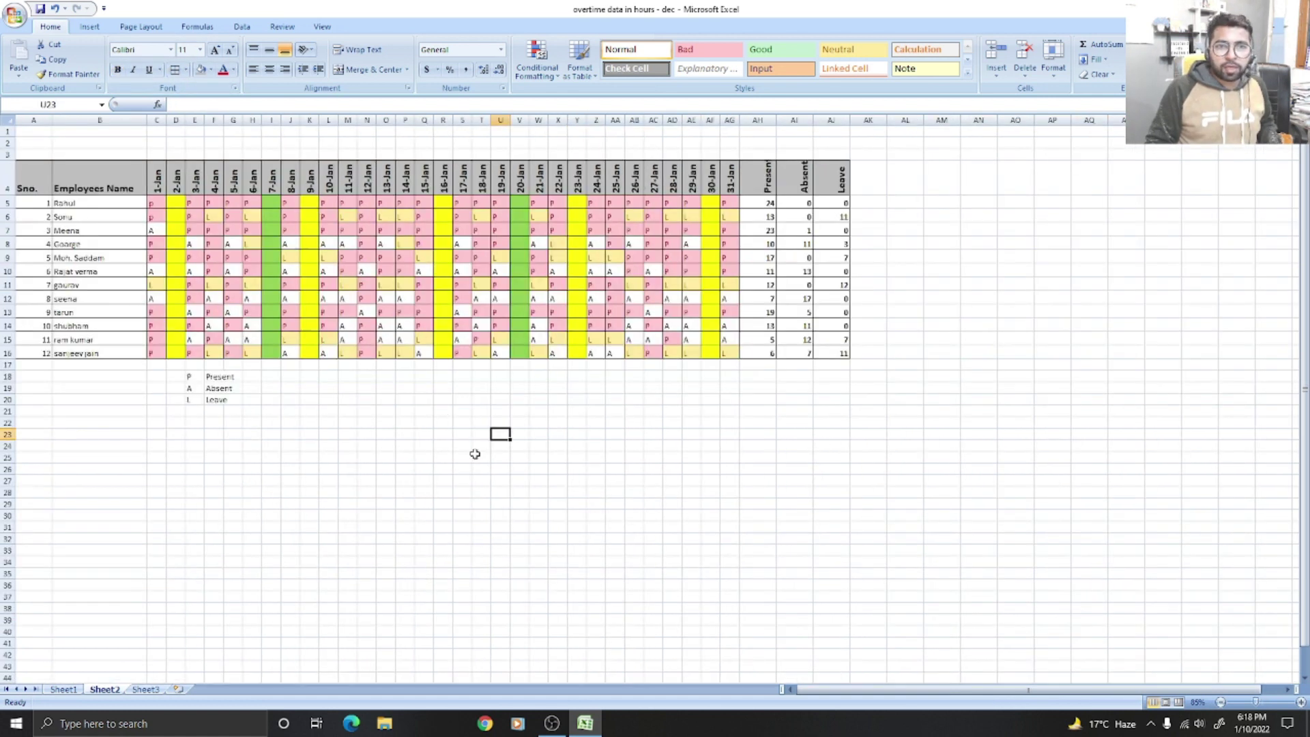
pyautogui.scroll(3, 474, 454)
pyautogui.scroll(1, 474, 454)
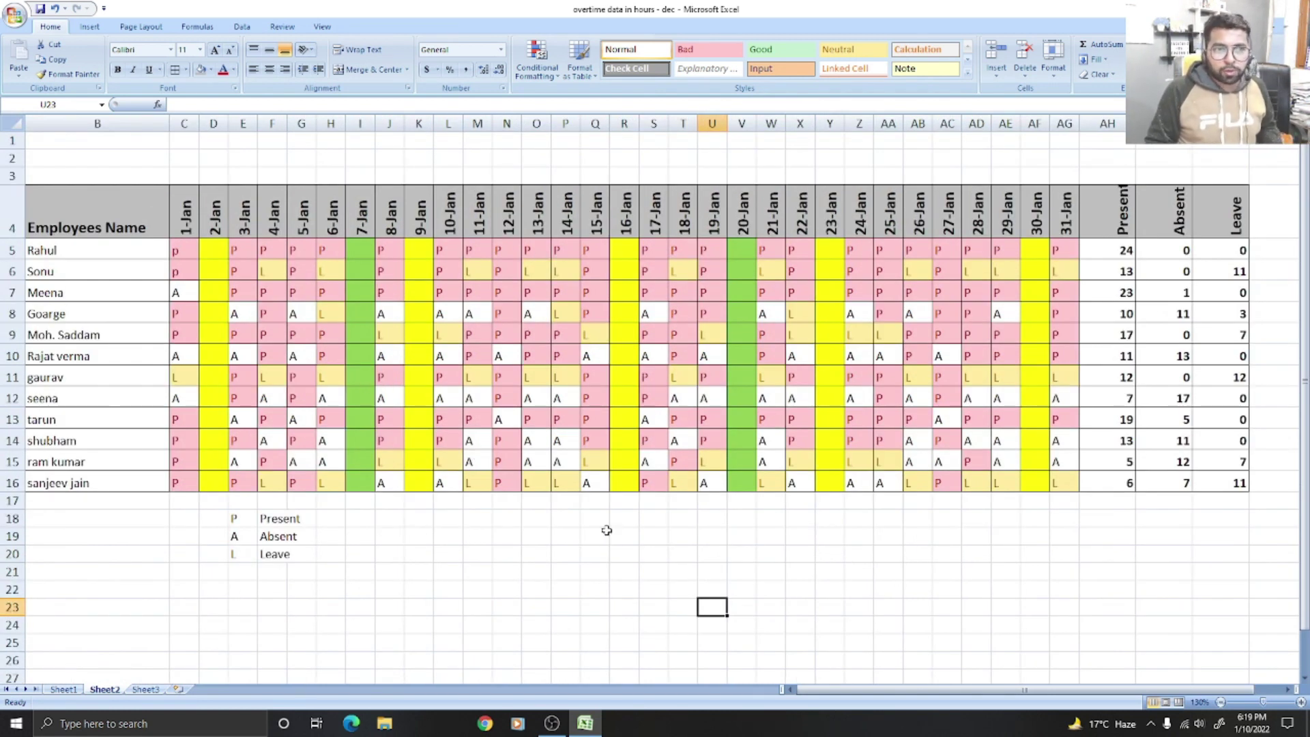
pyautogui.click(532, 156)
pyautogui.click(497, 157)
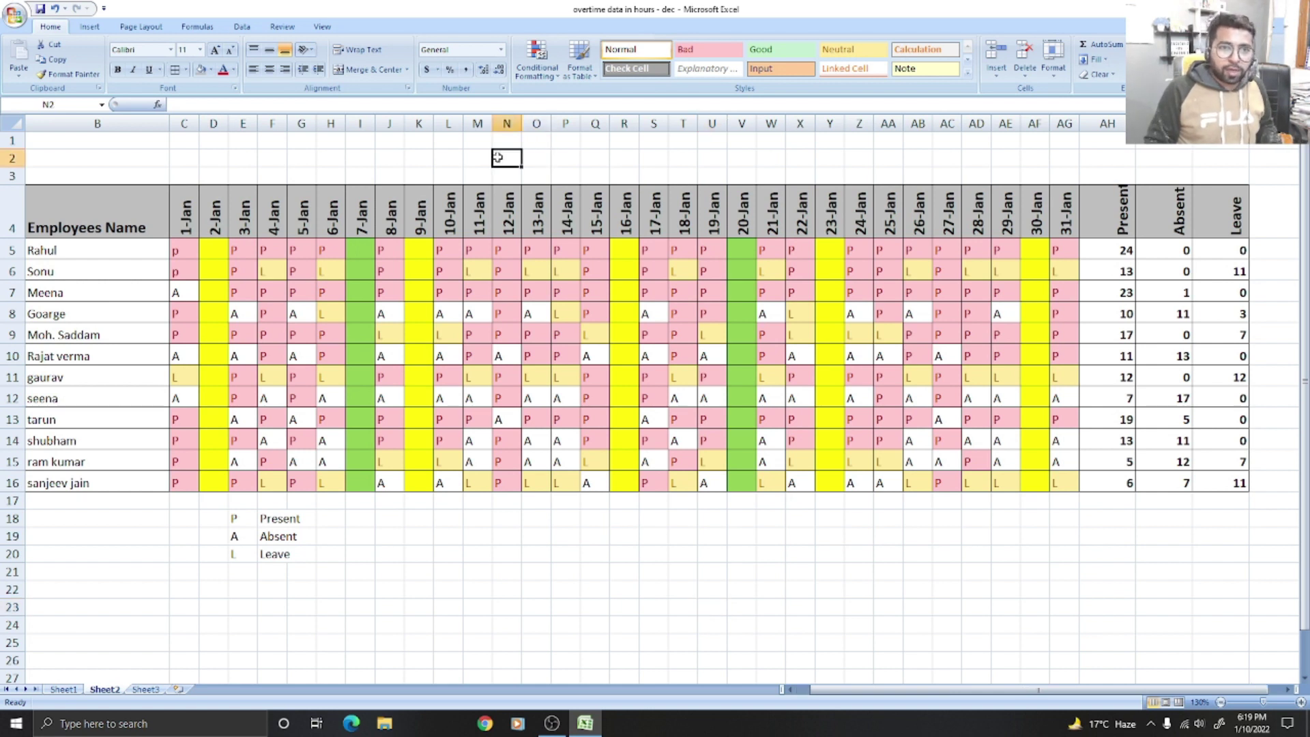
pyautogui.write('aTTENDENC3E')
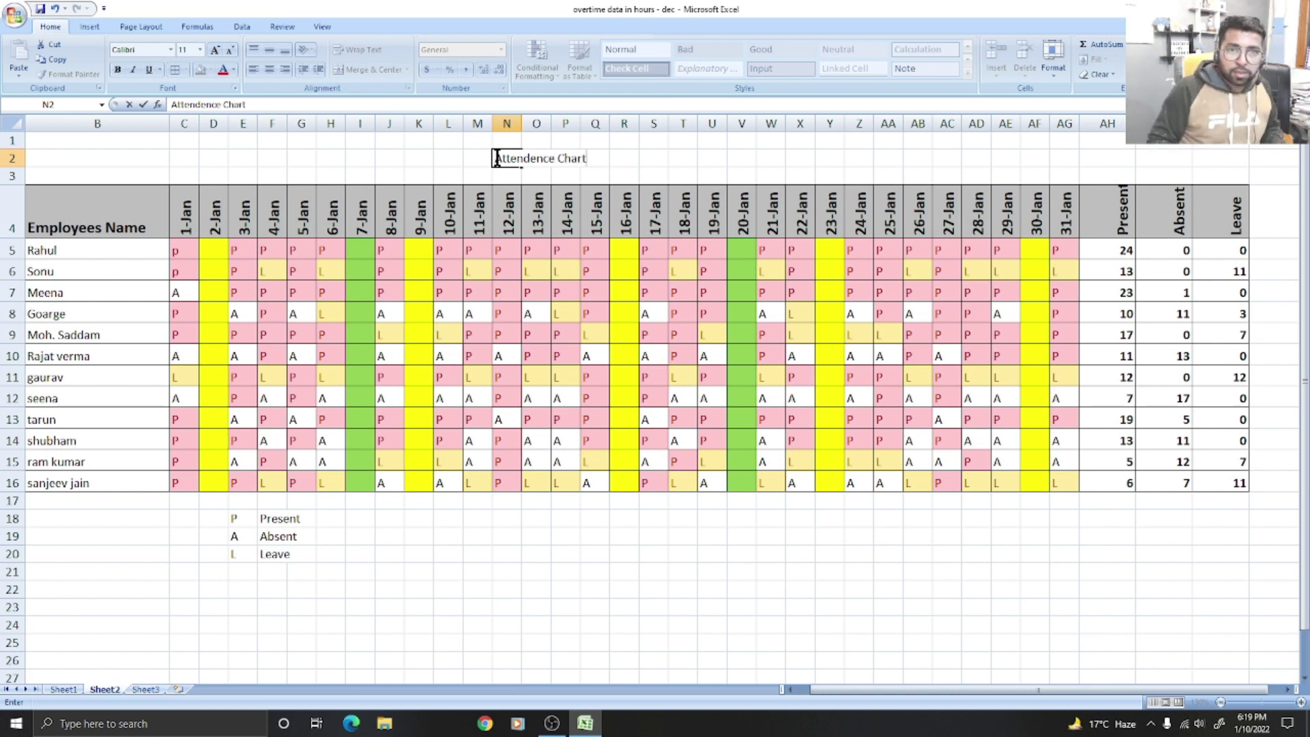
pyautogui.click(681, 141)
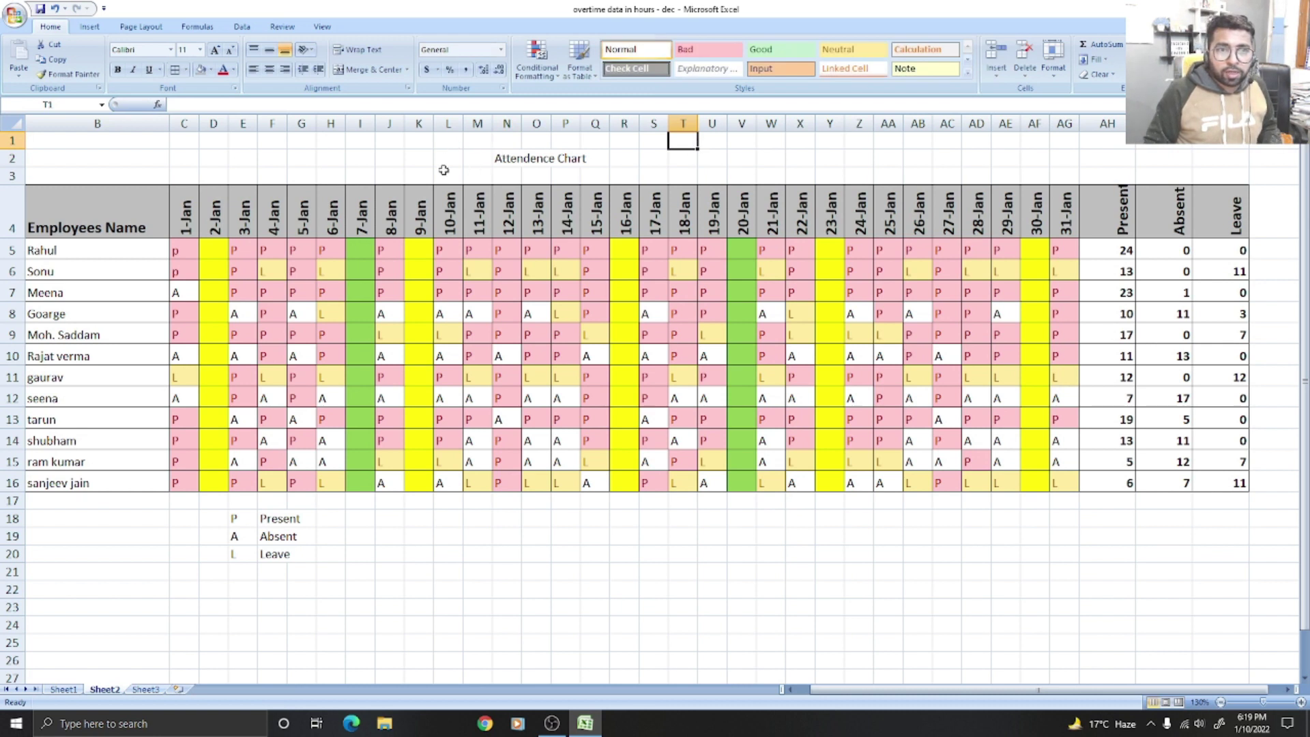
pyautogui.moveTo(174, 145); pyautogui.dragTo(1215, 158)
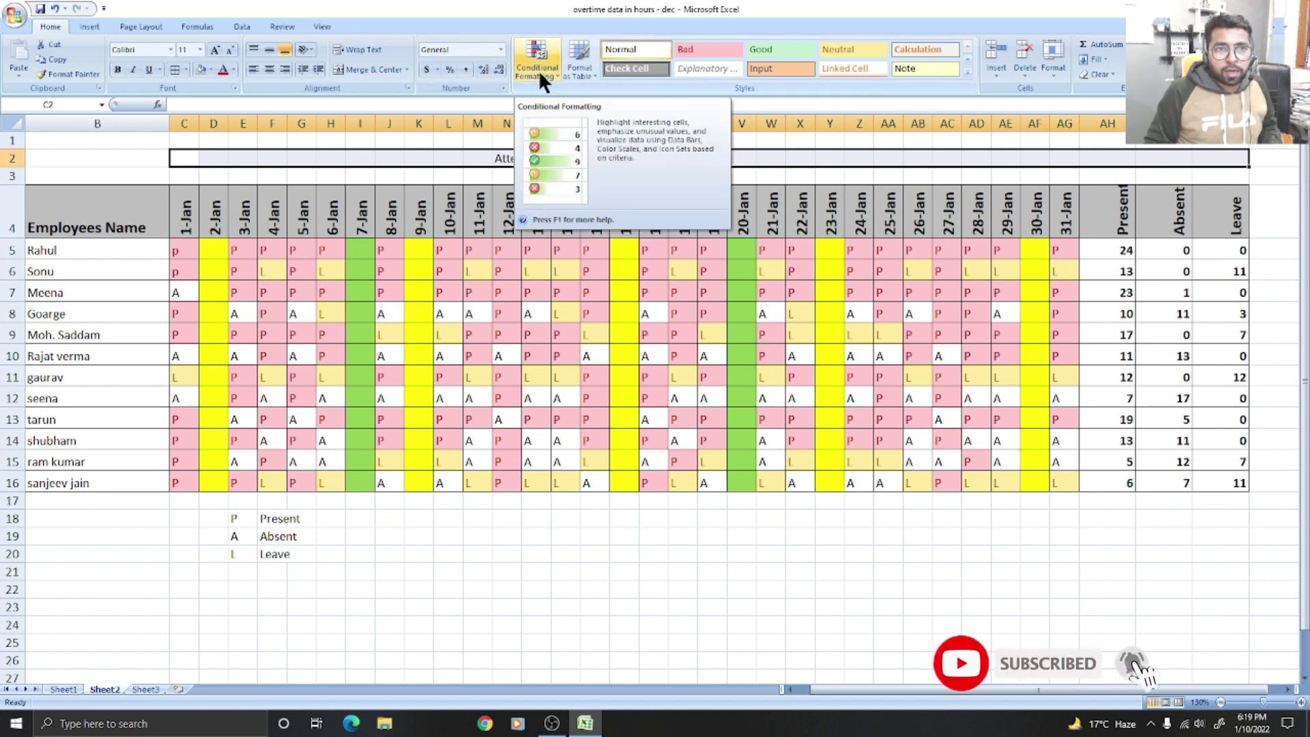
pyautogui.click(378, 68)
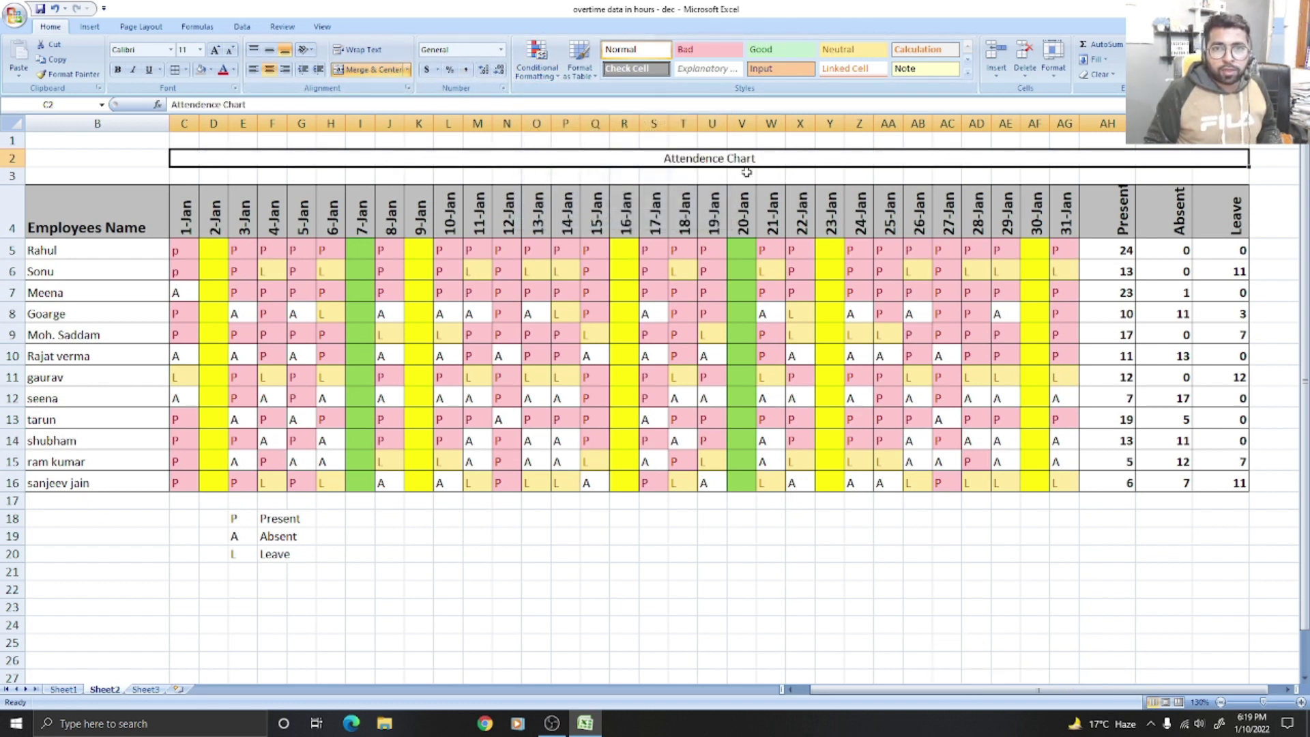
# Format the chart title at font size 20 with bold, italic and underline
pyautogui.click(215, 48)
pyautogui.click(215, 48)
pyautogui.click(215, 48)
pyautogui.click(214, 48)
pyautogui.click(215, 48)
pyautogui.click(148, 69)
pyautogui.click(134, 69)
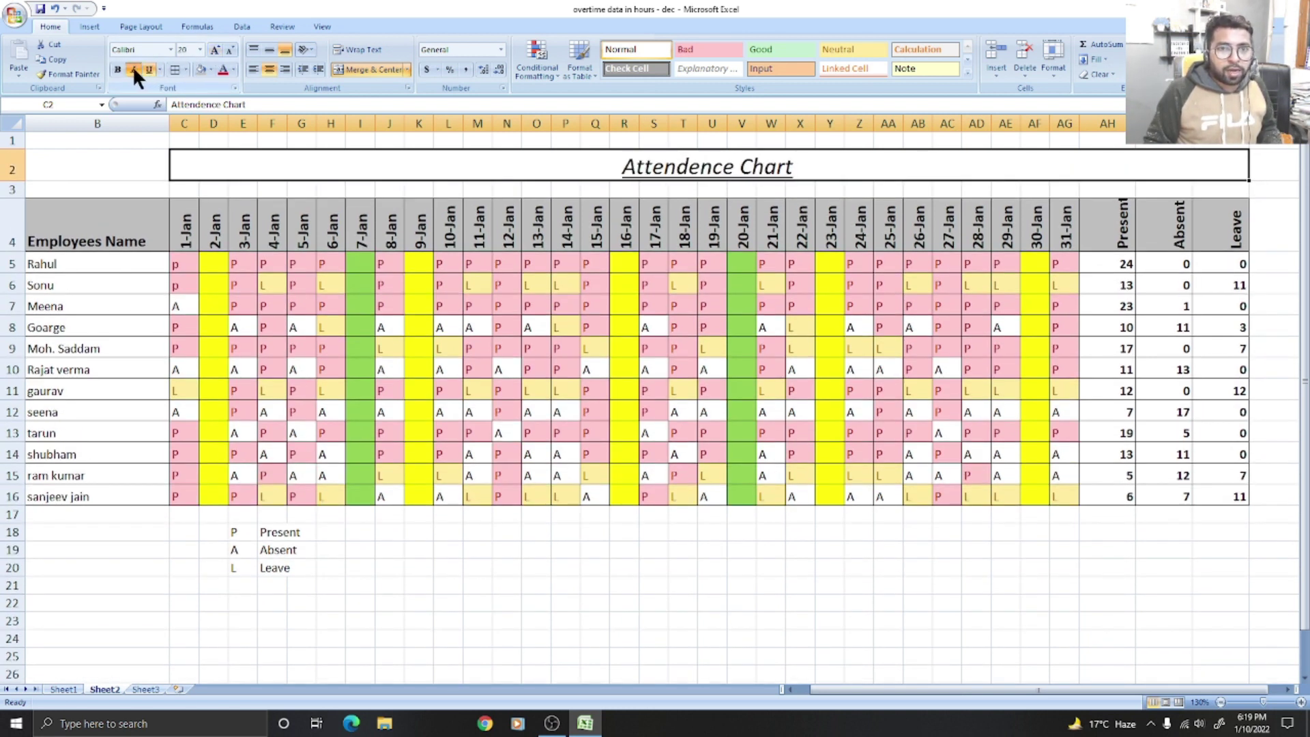
pyautogui.click(116, 68)
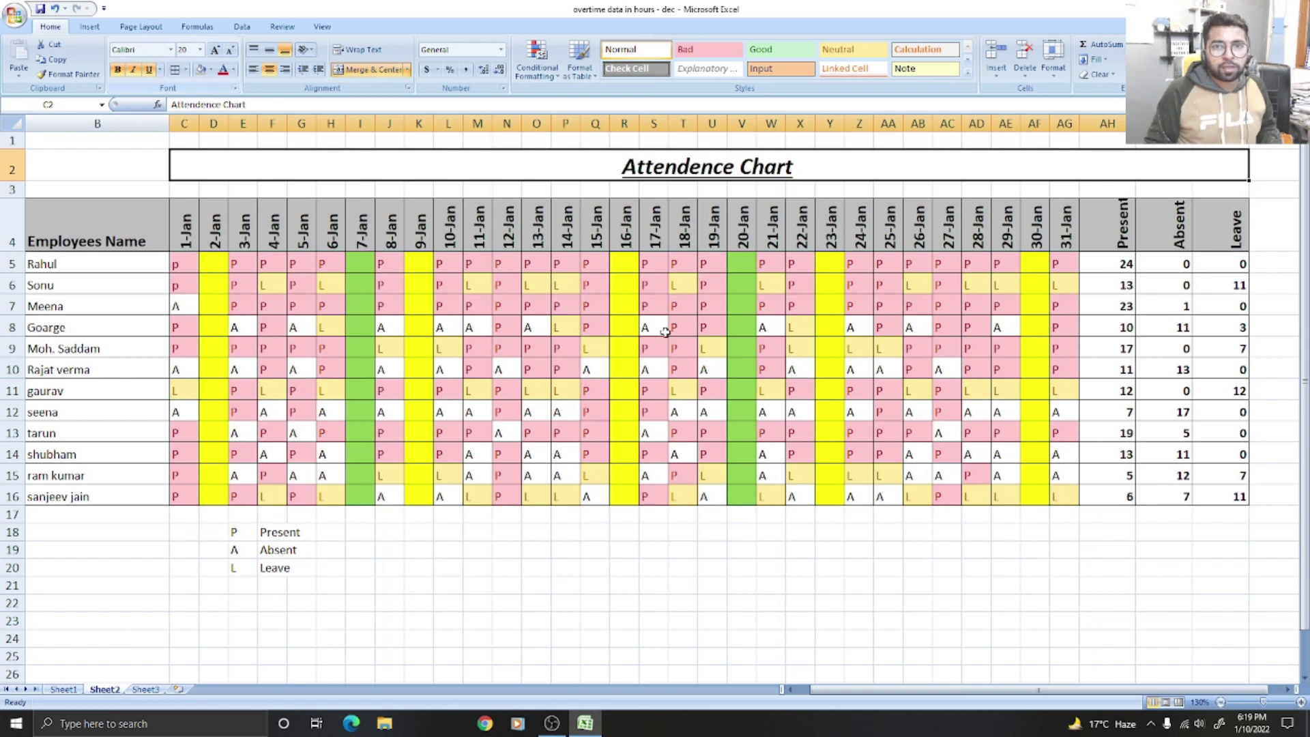
pyautogui.click(711, 390)
pyautogui.scroll(-2, 908, 531)
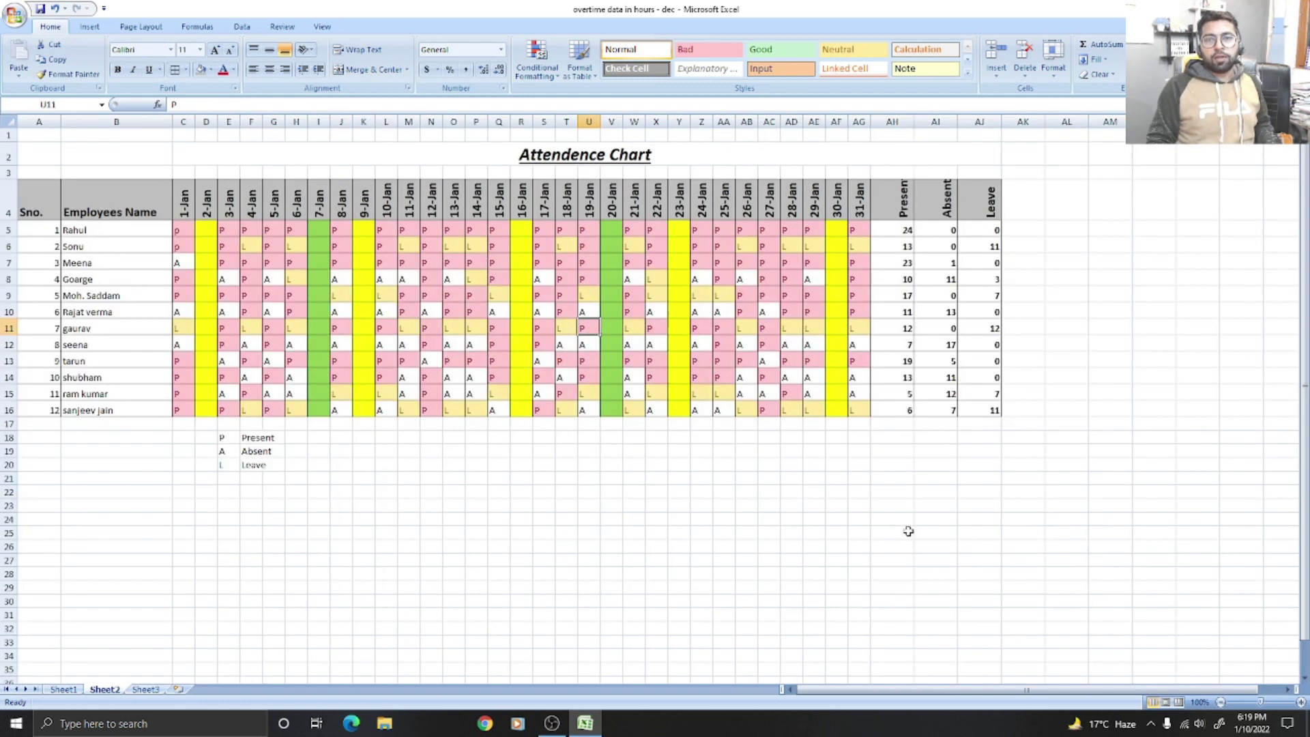